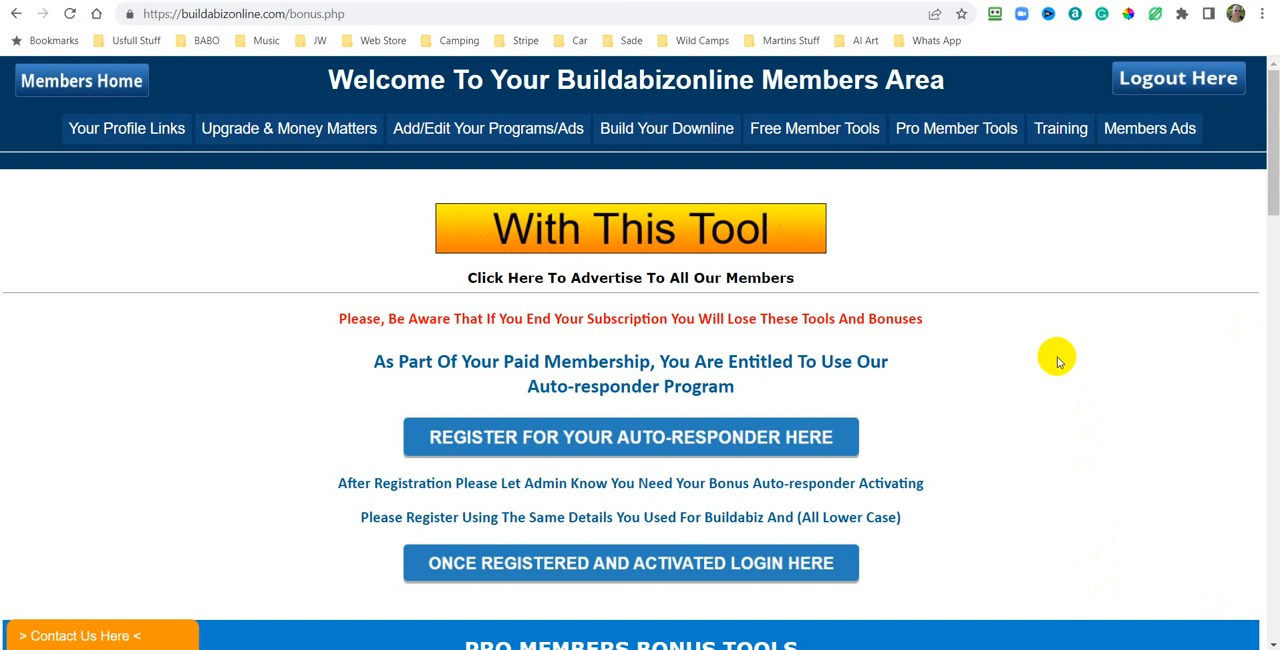
# Browse the pro member bonus tools, open the Click Explosion Splash Page Generator and close its introduction video popup.
pyautogui.moveTo(941, 139)
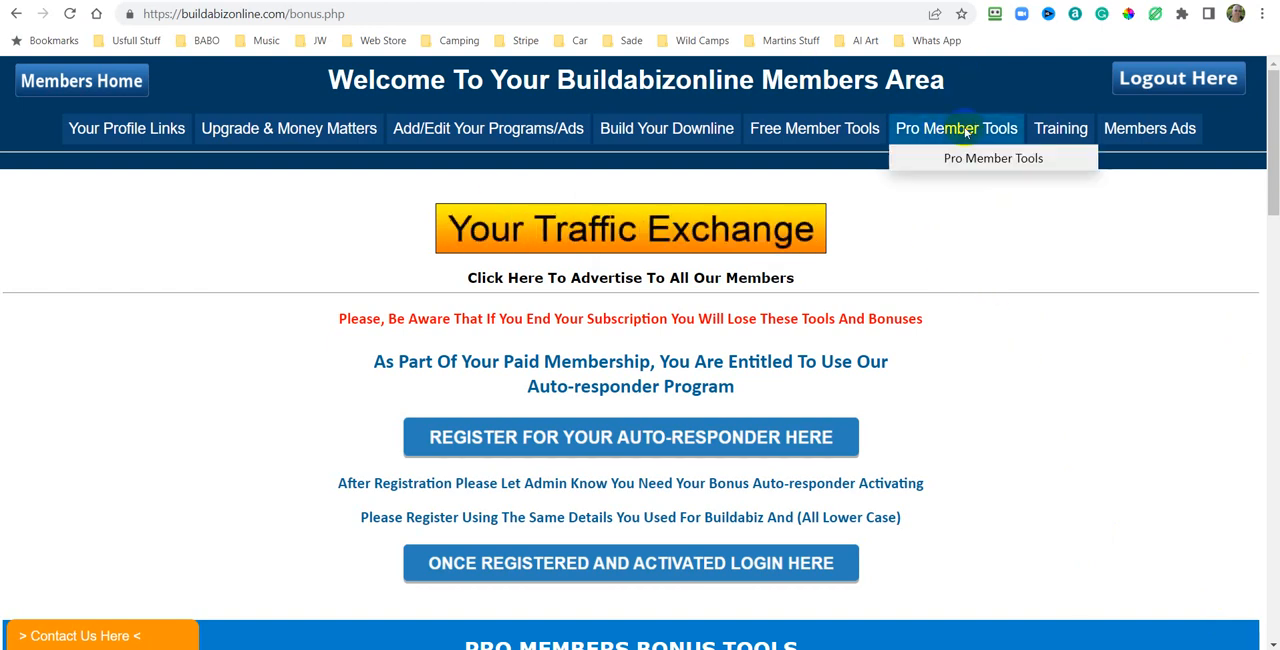
pyautogui.scroll(-15, 1149, 338)
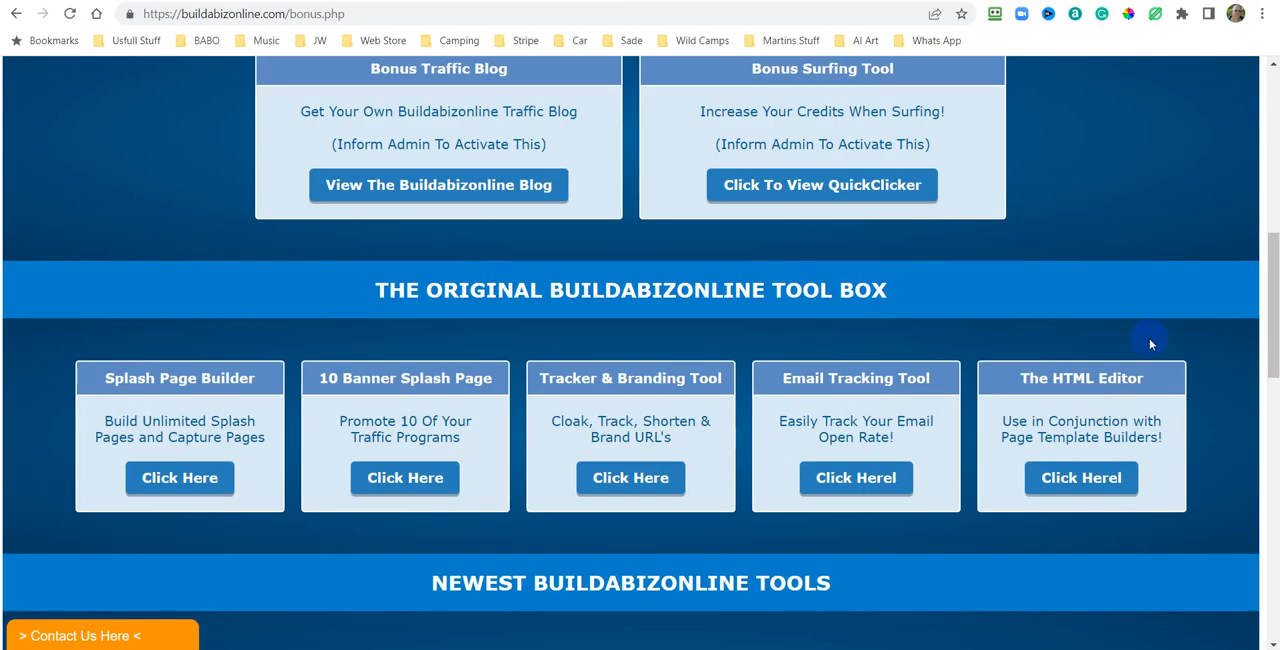
pyautogui.scroll(-6, 1156, 336)
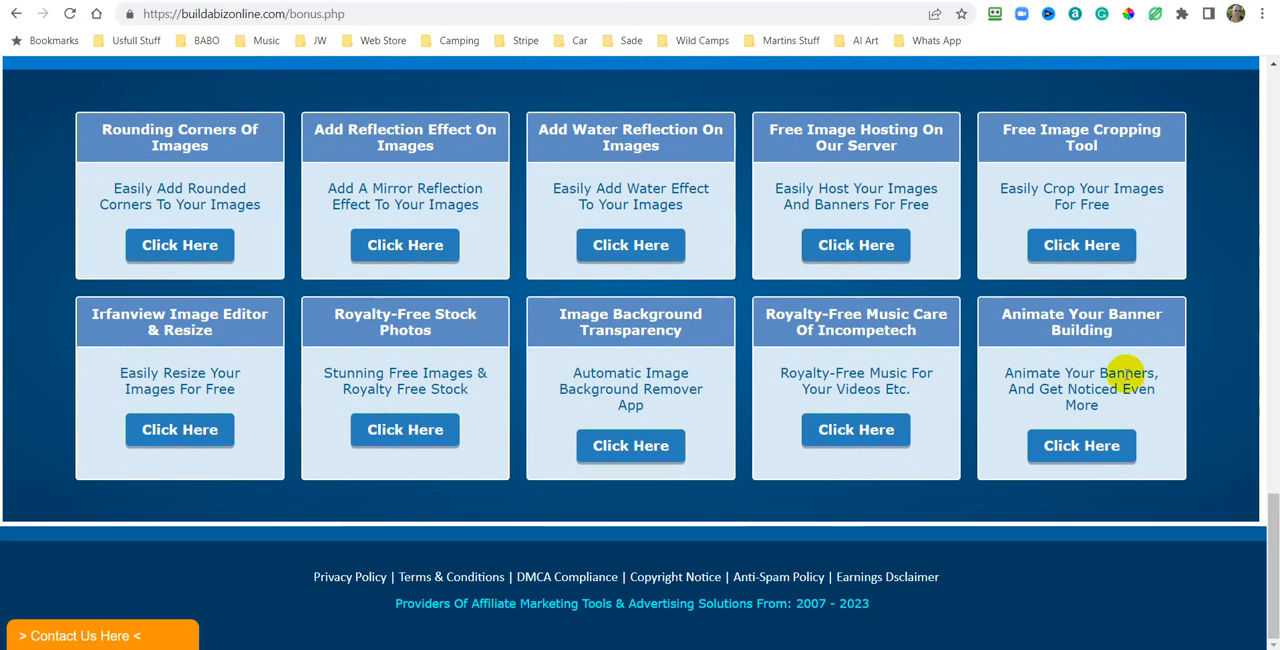
pyautogui.click(1270, 294)
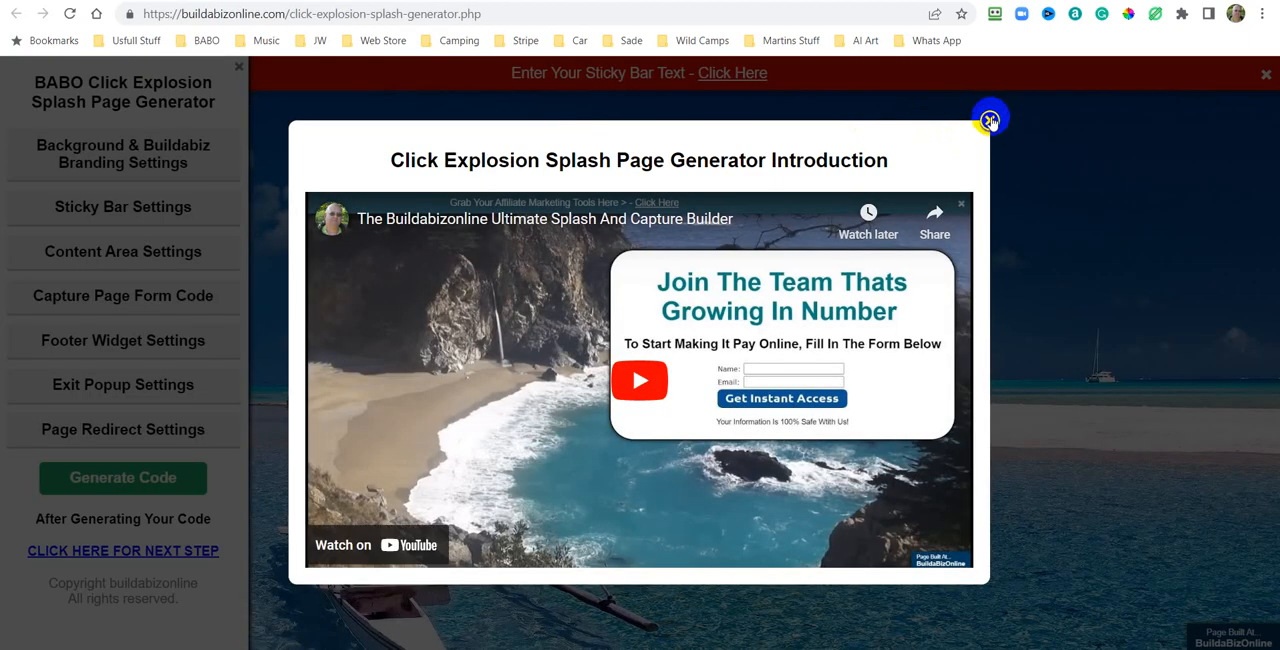
pyautogui.click(990, 121)
pyautogui.click(990, 121)
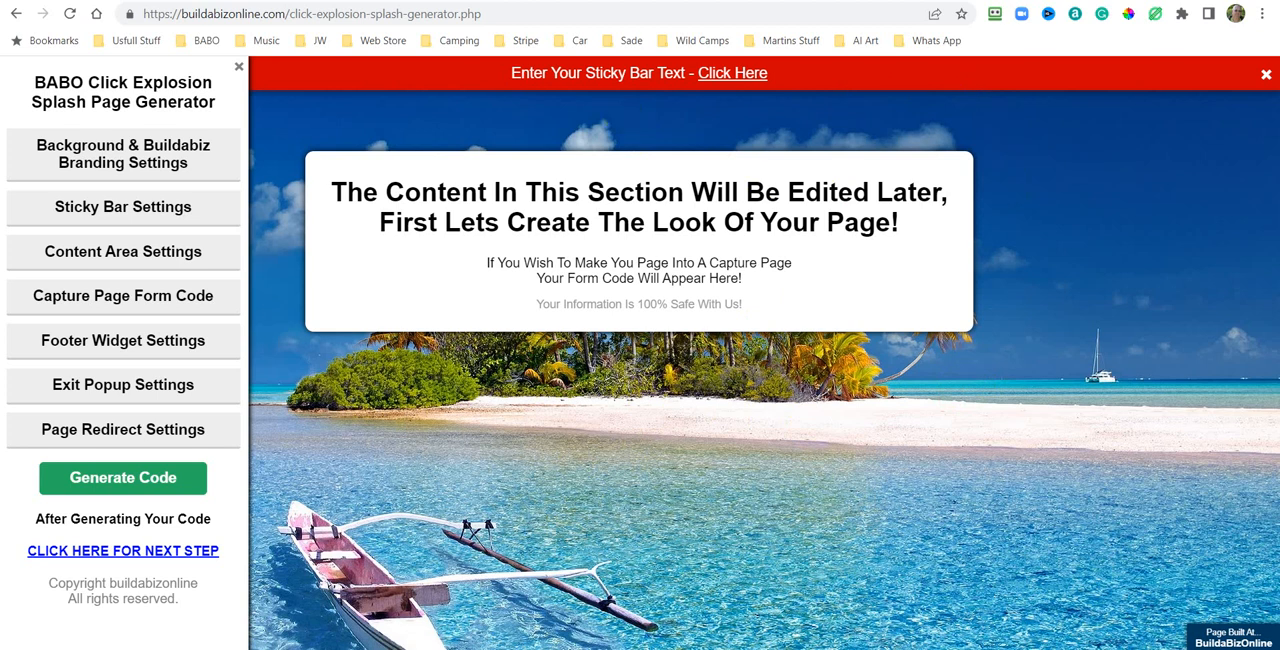
# Return to the bonus page tab and open the auto-responder login via the registered-and-activated login link.
pyautogui.click(617, 2)
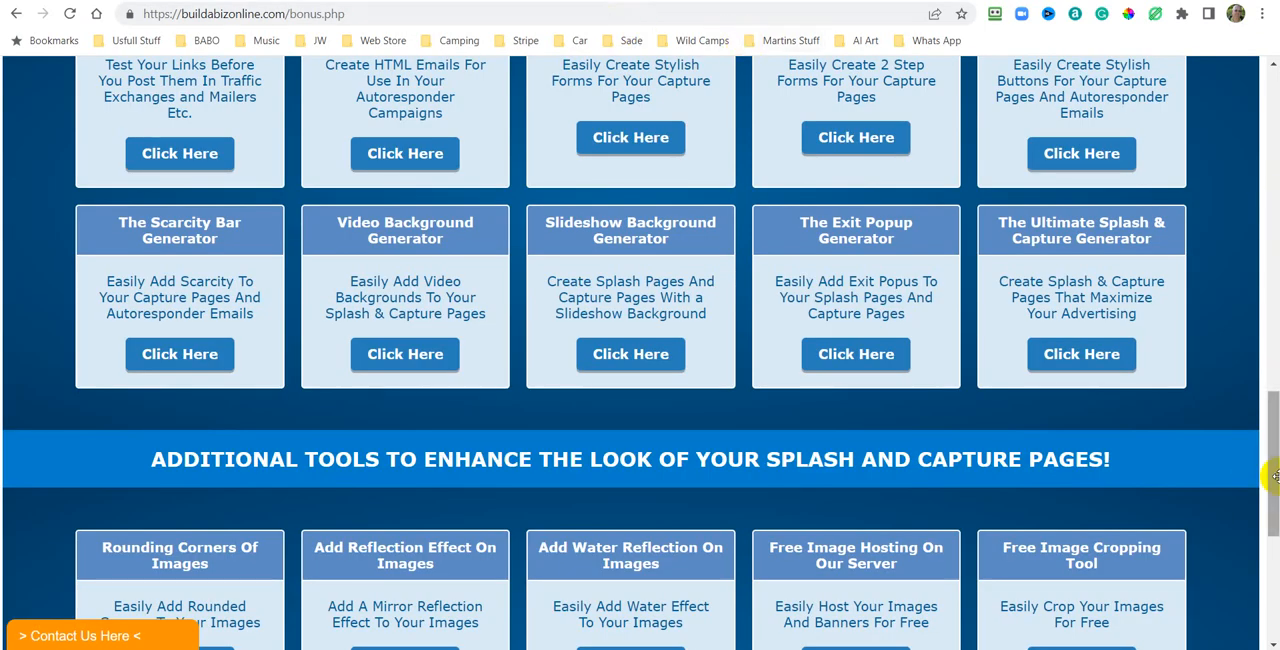
pyautogui.moveTo(1273, 418); pyautogui.dragTo(1274, 130)
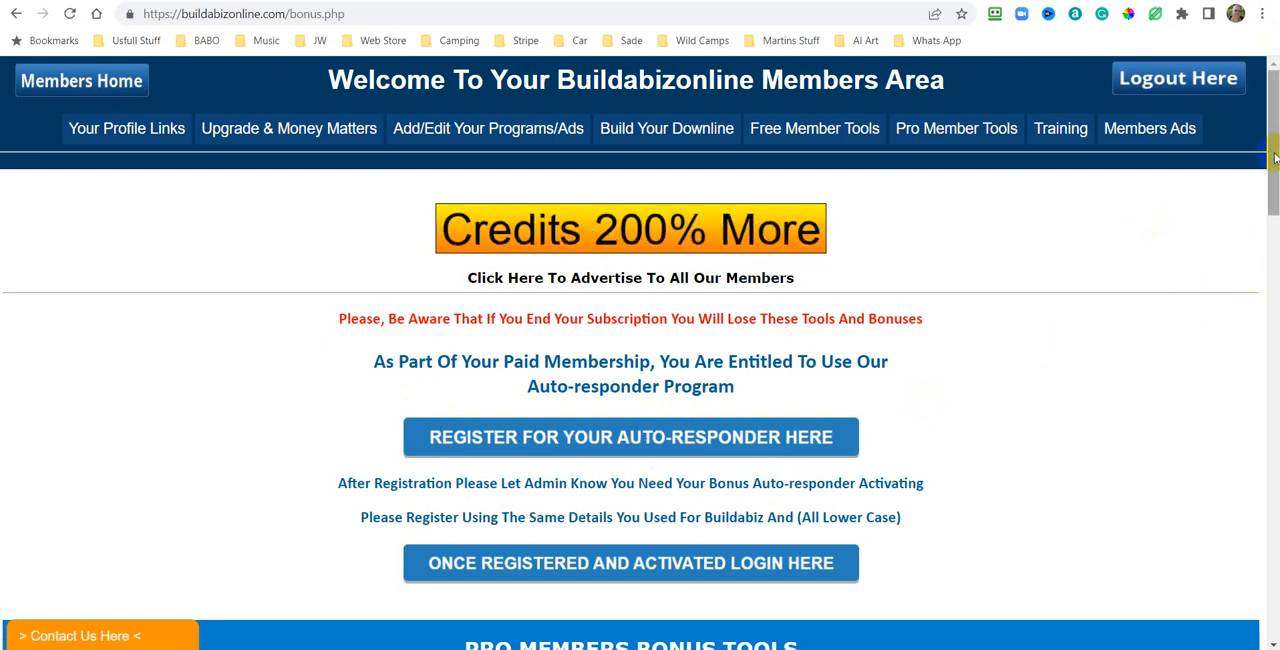
pyautogui.moveTo(1274, 158); pyautogui.dragTo(1268, 214)
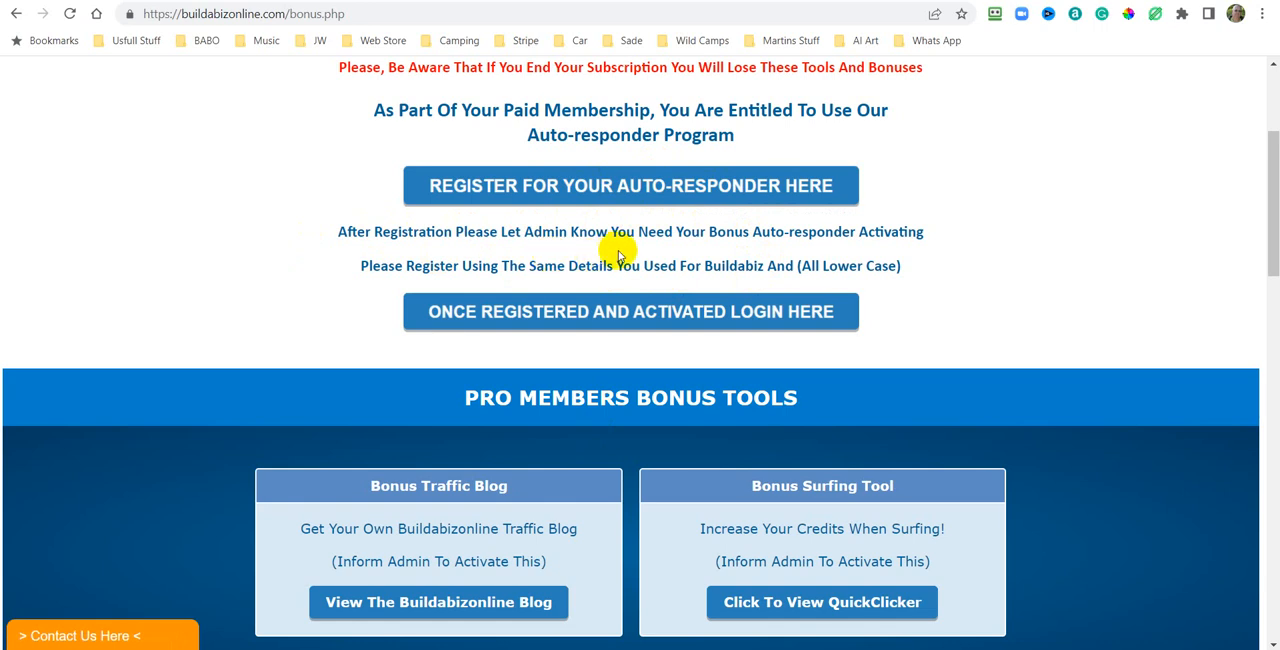
pyautogui.click(626, 318)
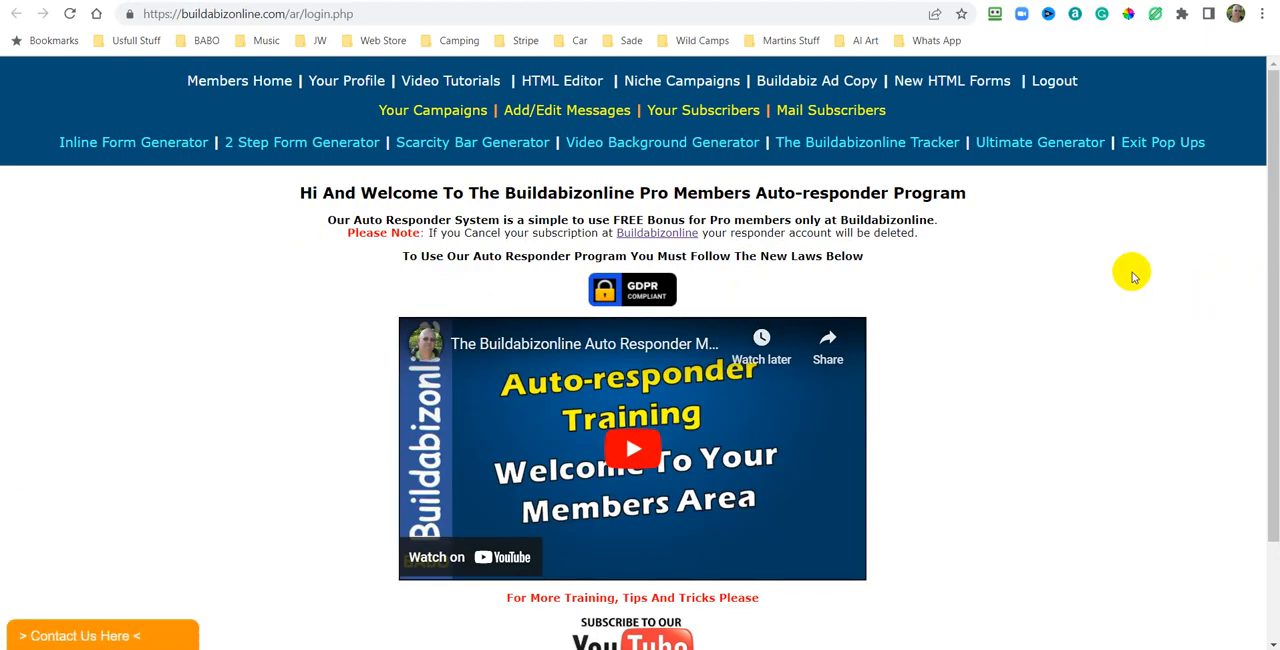
# Open the auto-responder campaigns list.
pyautogui.scroll(-1, 1132, 277)
pyautogui.scroll(1, 1131, 275)
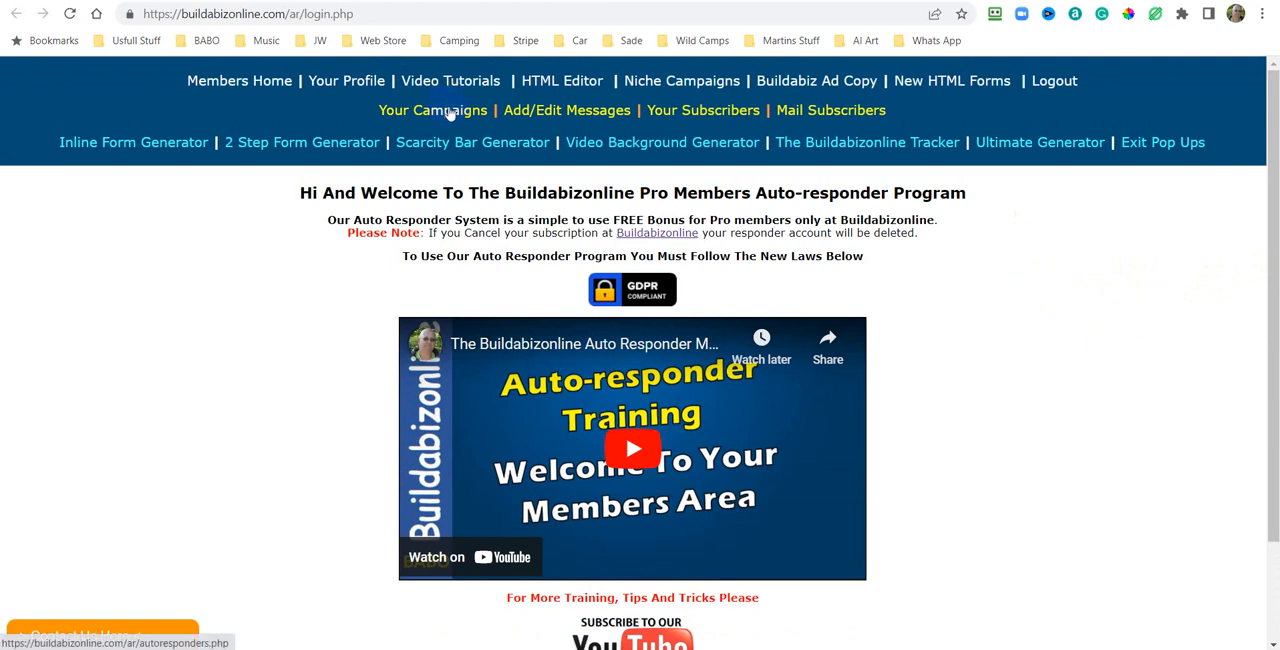
pyautogui.scroll(-4, 1137, 377)
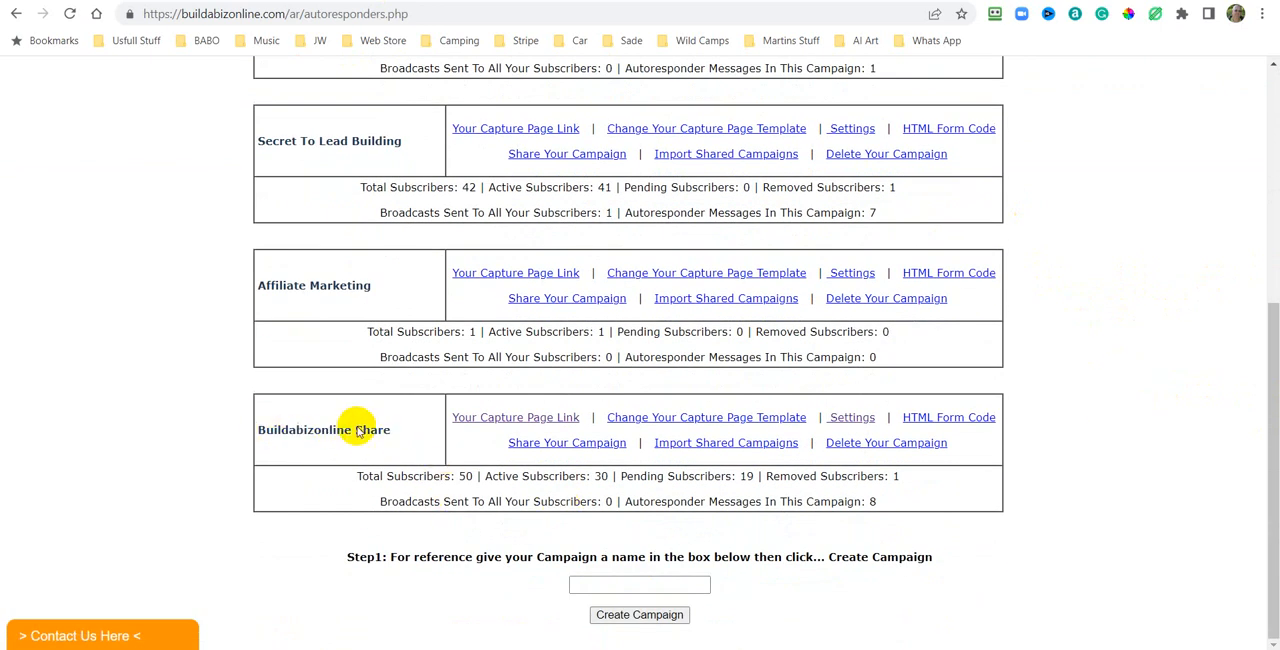
# Open the Buildabizonline Share campaign's capture page link and switch back to the campaigns tab.
pyautogui.click(519, 421)
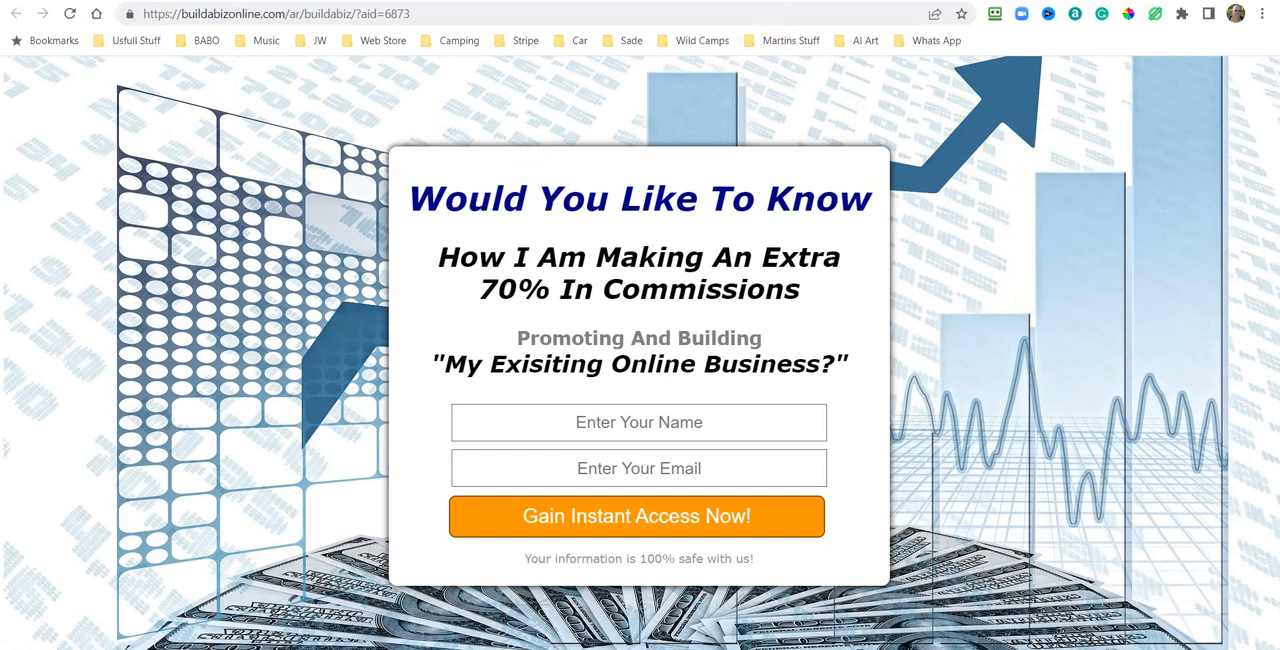
pyautogui.hotkey('ctrl', 'shift', 'Tab')
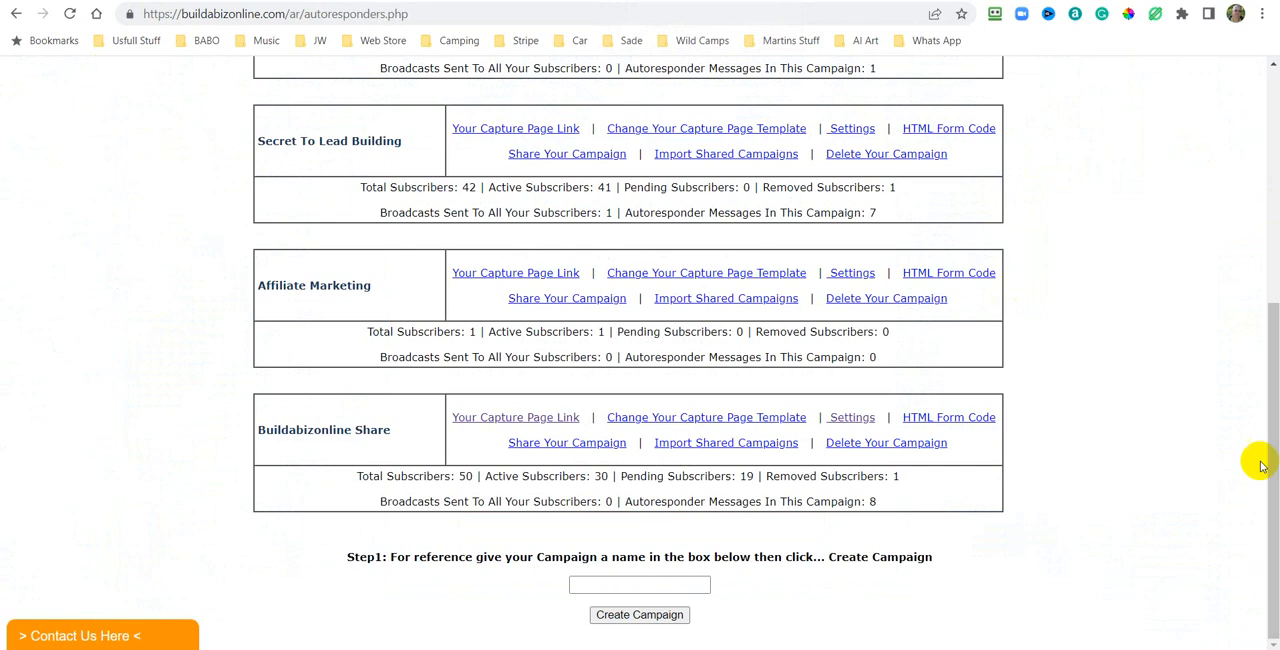
# Open the Buildabizonline Share campaign settings and review the capture, confirmation, thank-you and unsubscribe page content.
pyautogui.click(848, 420)
pyautogui.scroll(-5, 1137, 272)
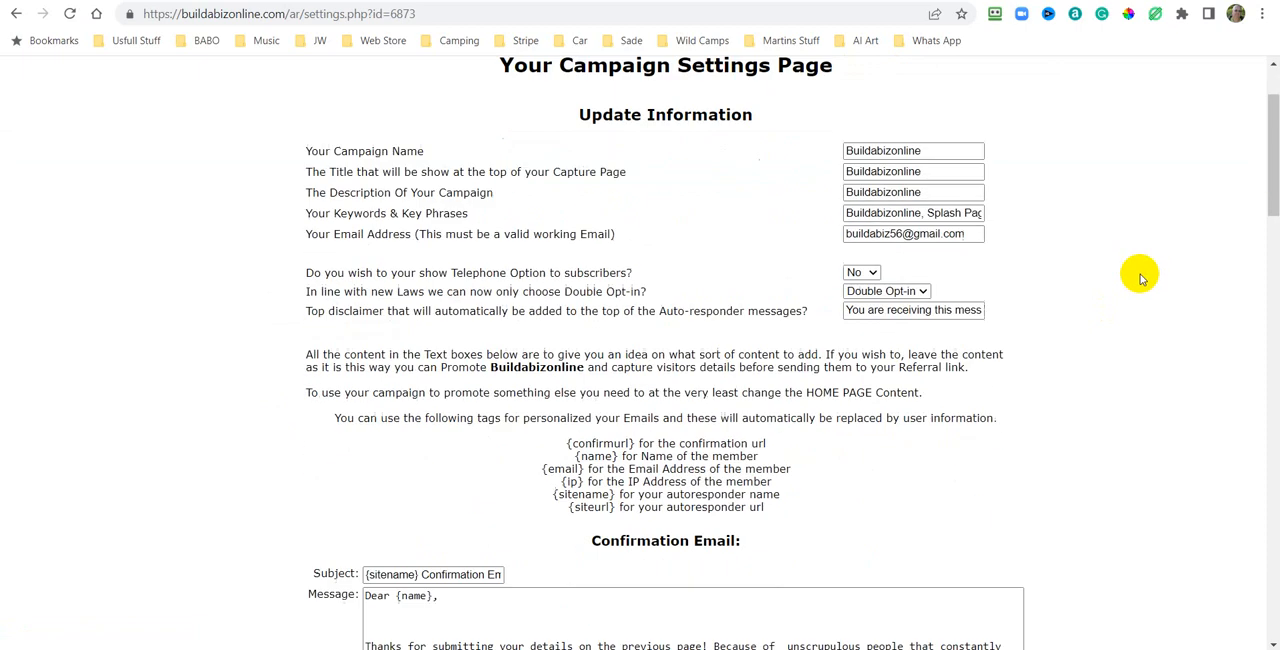
pyautogui.scroll(-10, 1140, 278)
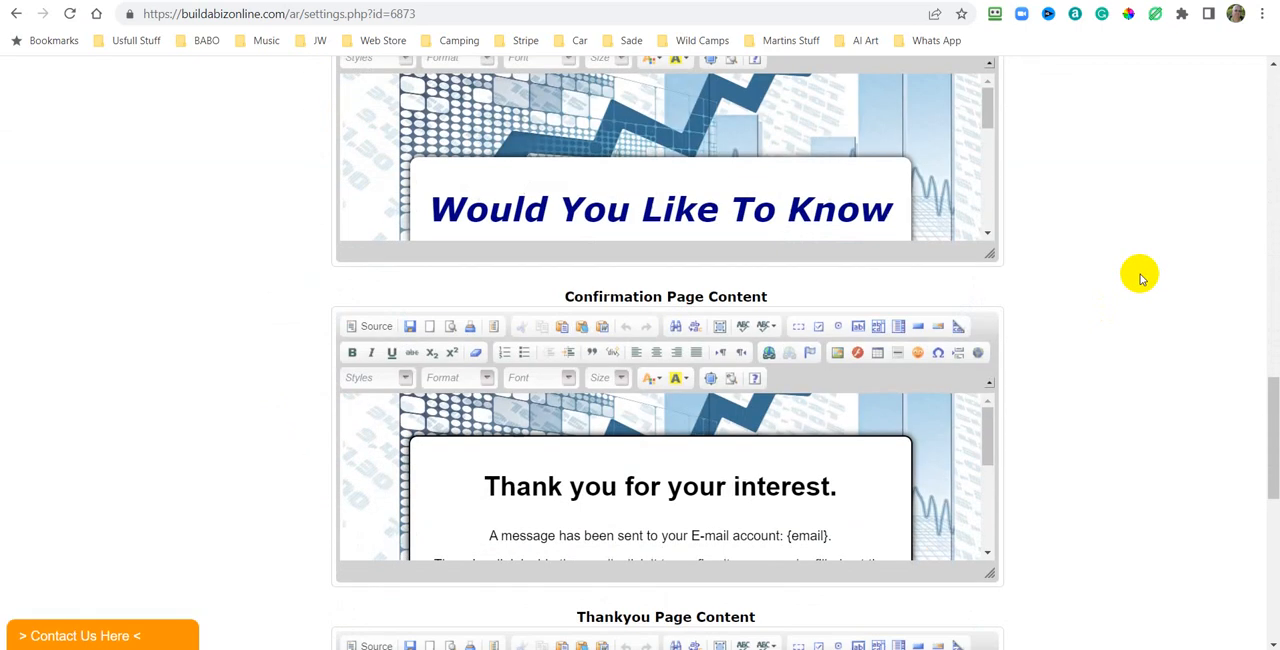
pyautogui.scroll(1, 1140, 278)
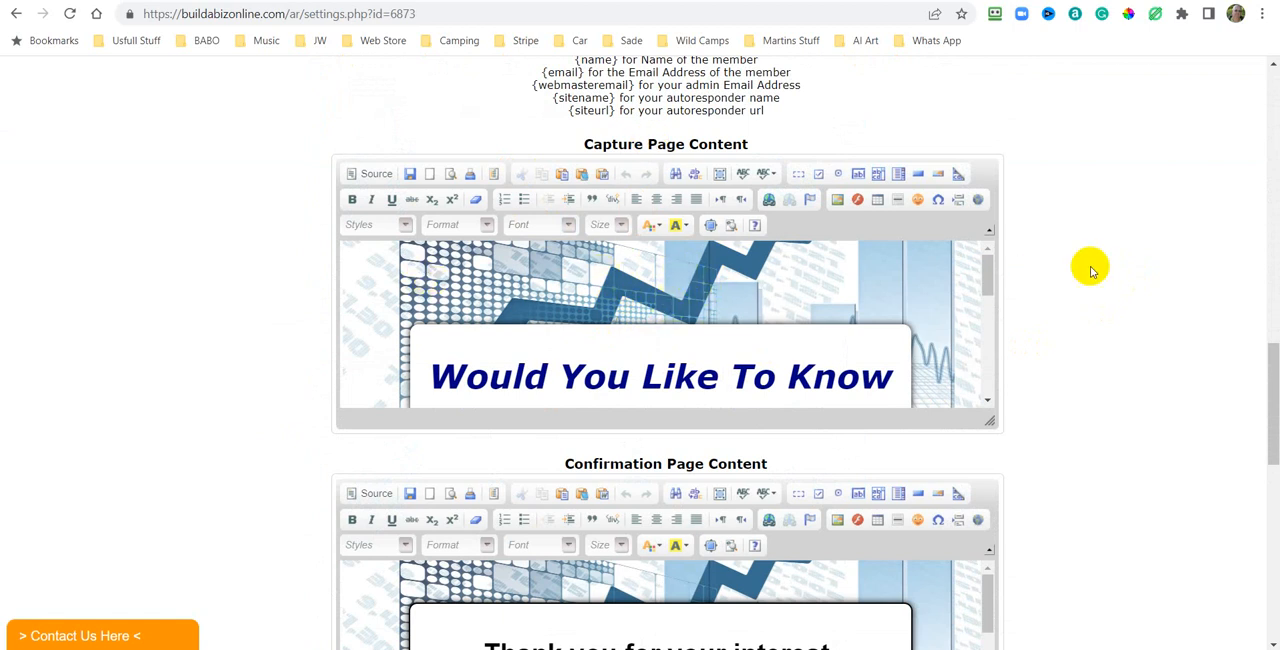
pyautogui.scroll(-1, 1120, 265)
pyautogui.scroll(-2, 1120, 262)
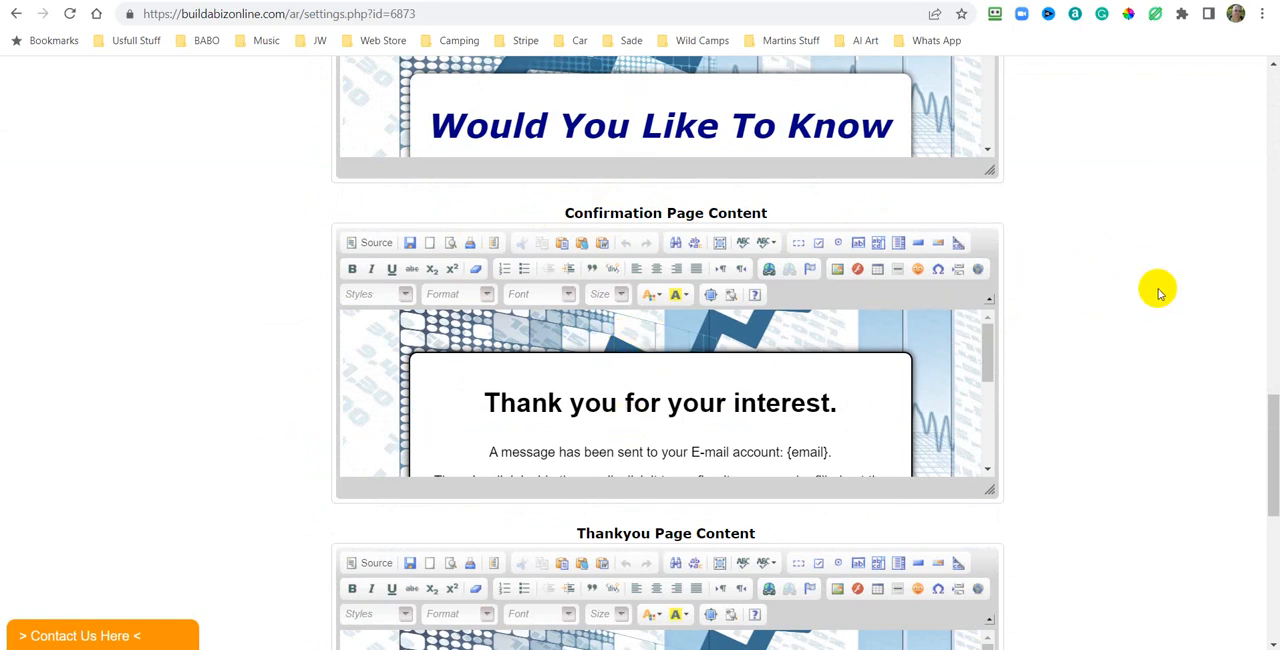
pyautogui.scroll(-6, 1158, 292)
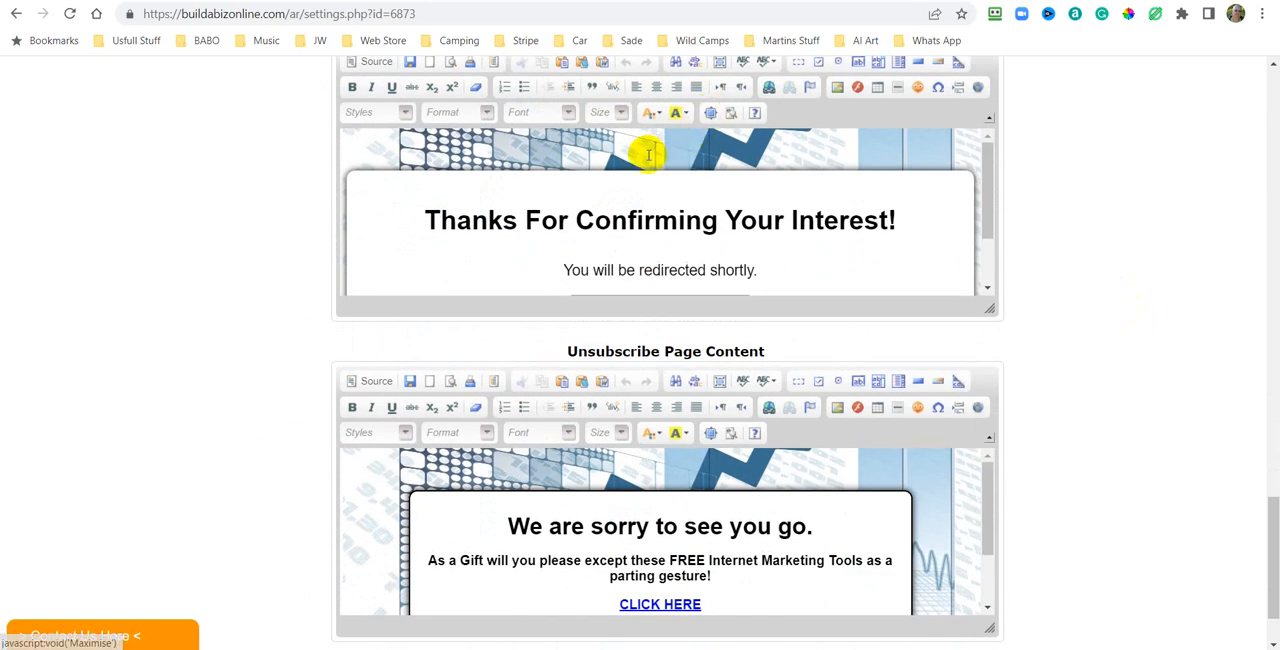
pyautogui.scroll(-1, 1188, 186)
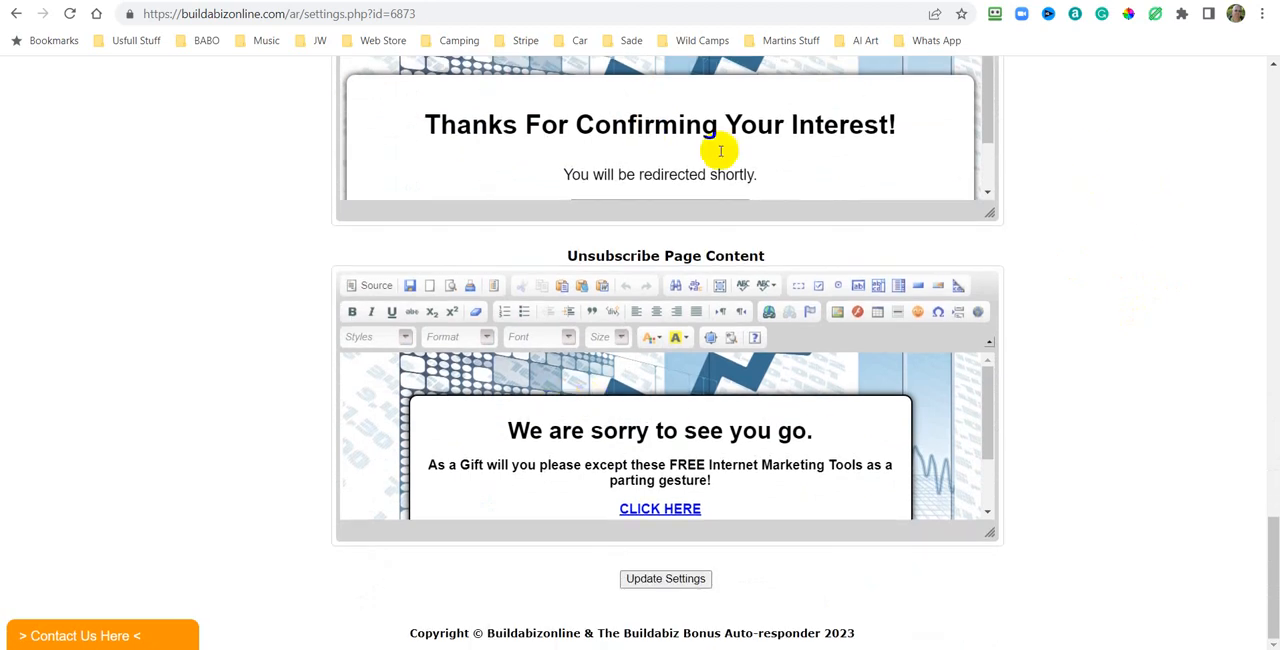
pyautogui.scroll(3, 767, 161)
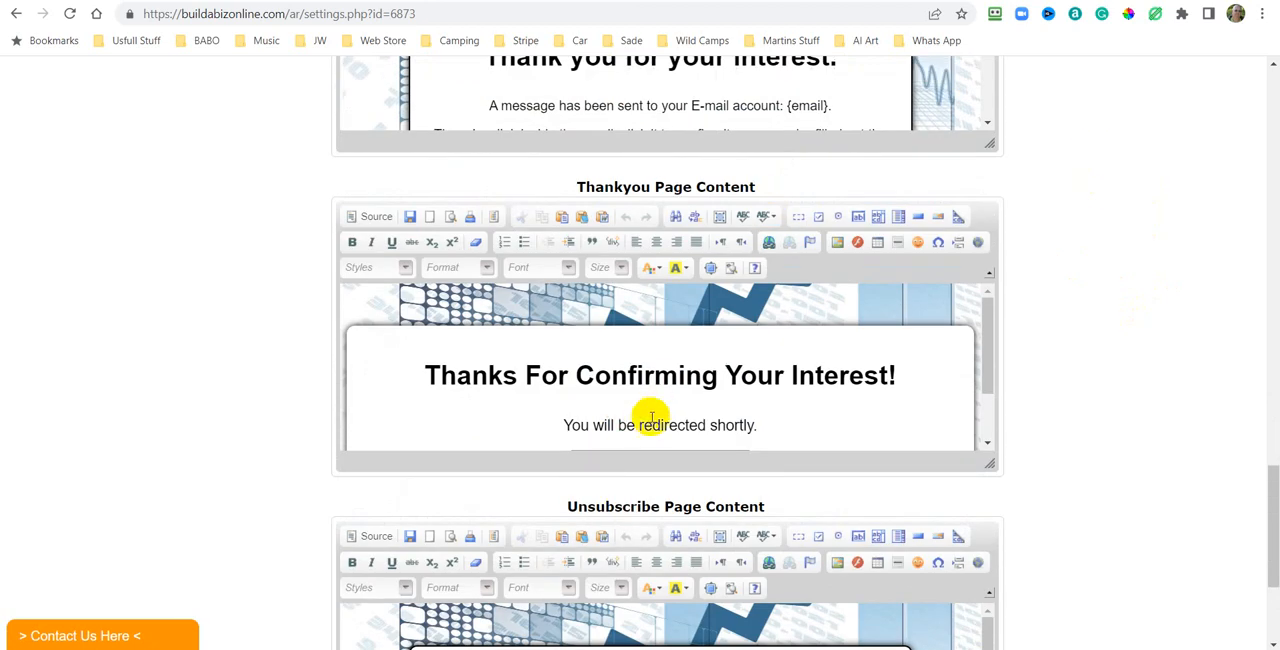
pyautogui.scroll(-3, 1110, 348)
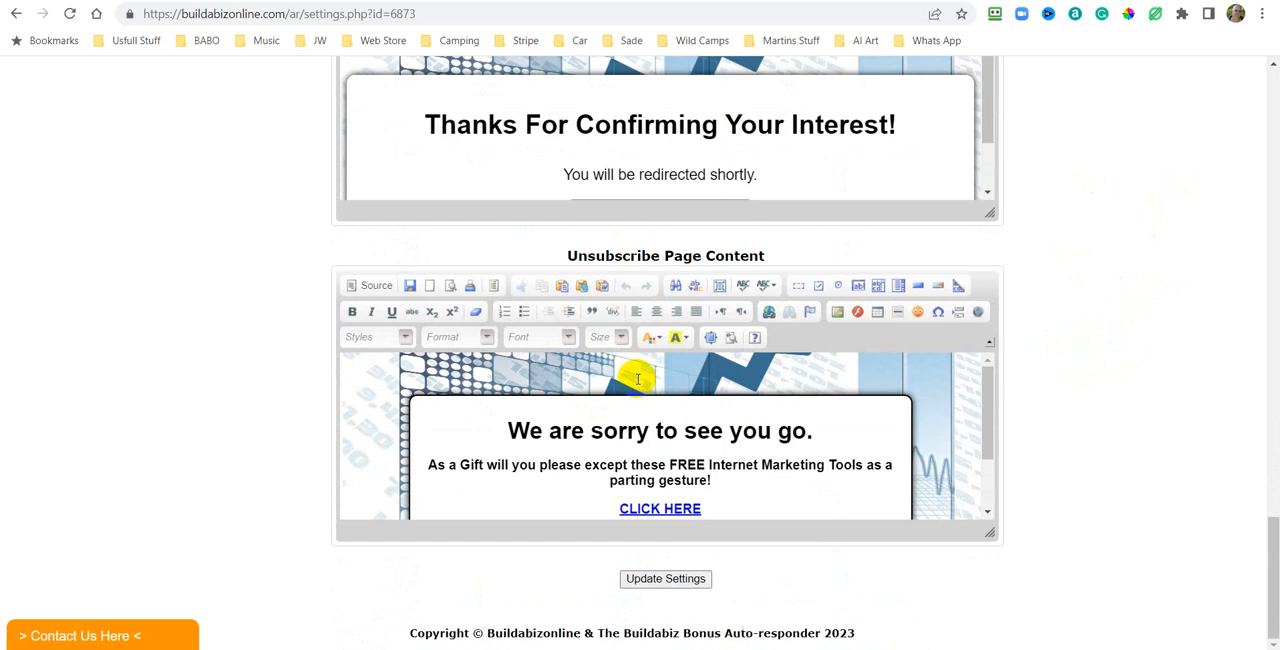
pyautogui.scroll(1, 1152, 372)
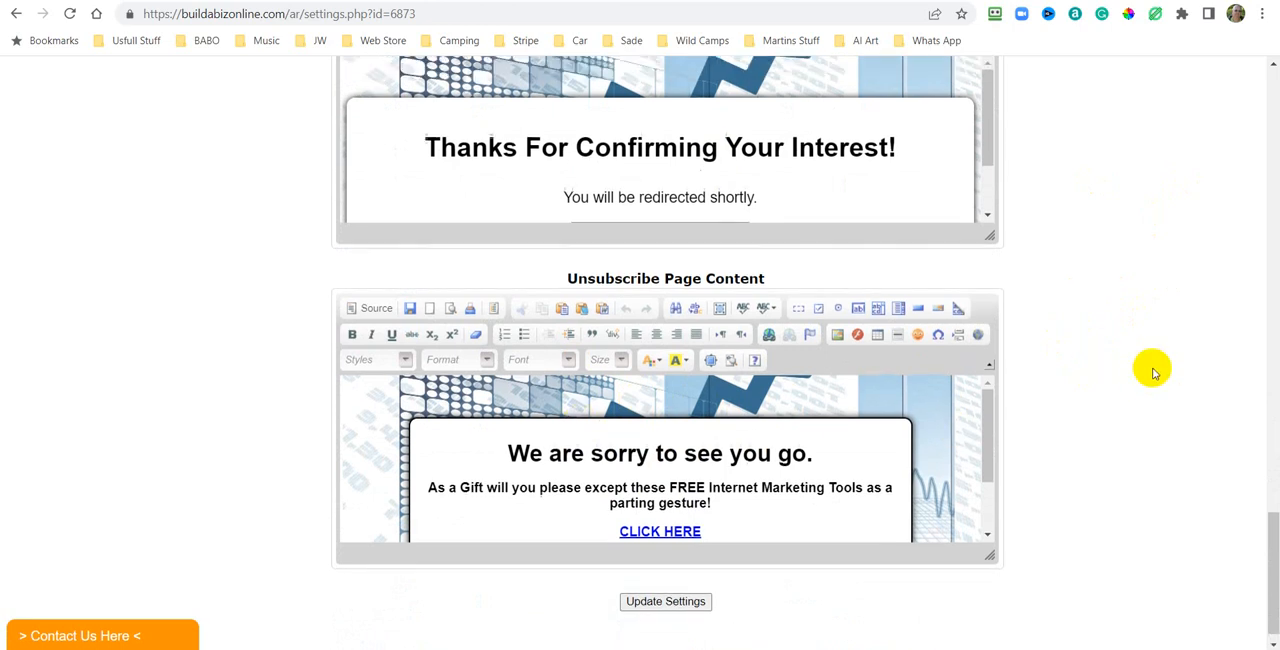
pyautogui.scroll(5, 1152, 372)
pyautogui.scroll(-4, 1149, 366)
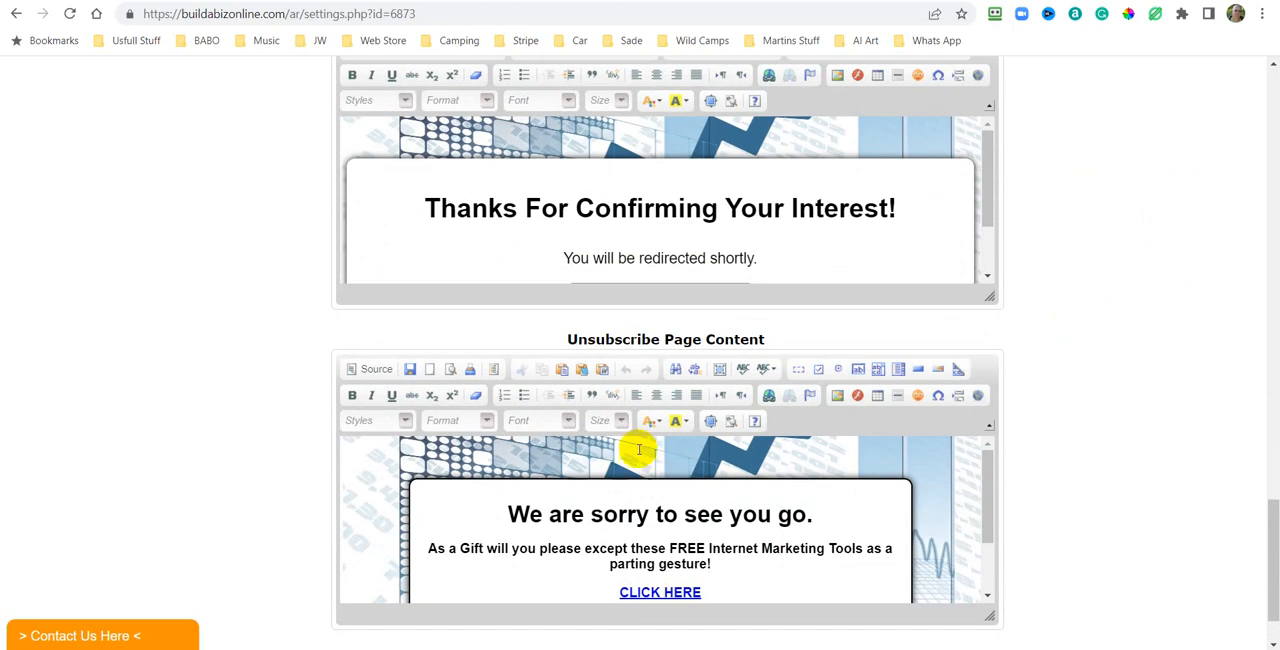
pyautogui.scroll(-1, 638, 449)
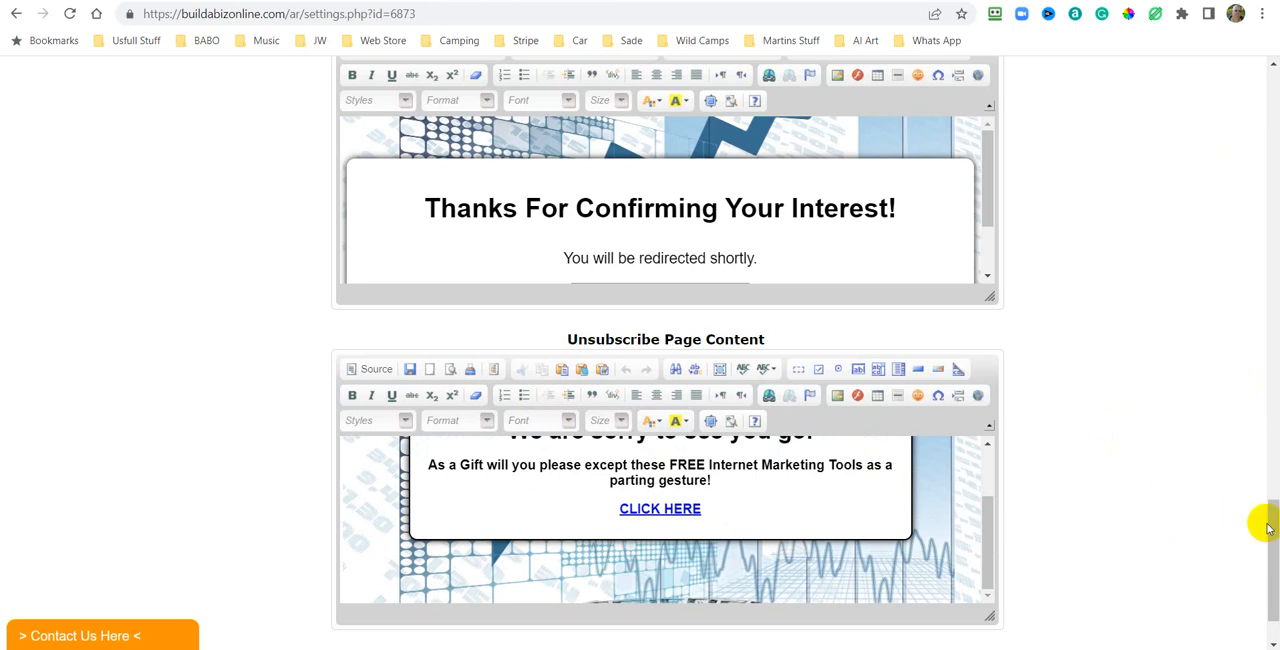
pyautogui.moveTo(1272, 512); pyautogui.dragTo(1272, 85)
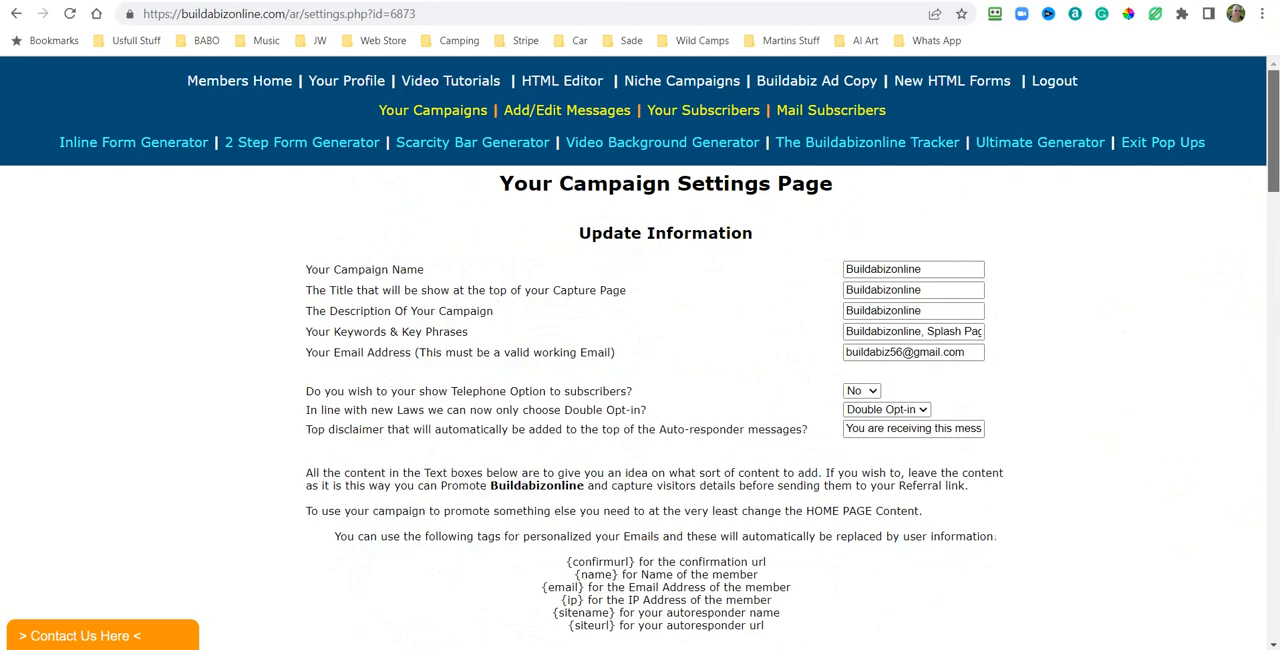
# Return to the campaigns list and create a new campaign named "new Campaign test".
pyautogui.click(435, 111)
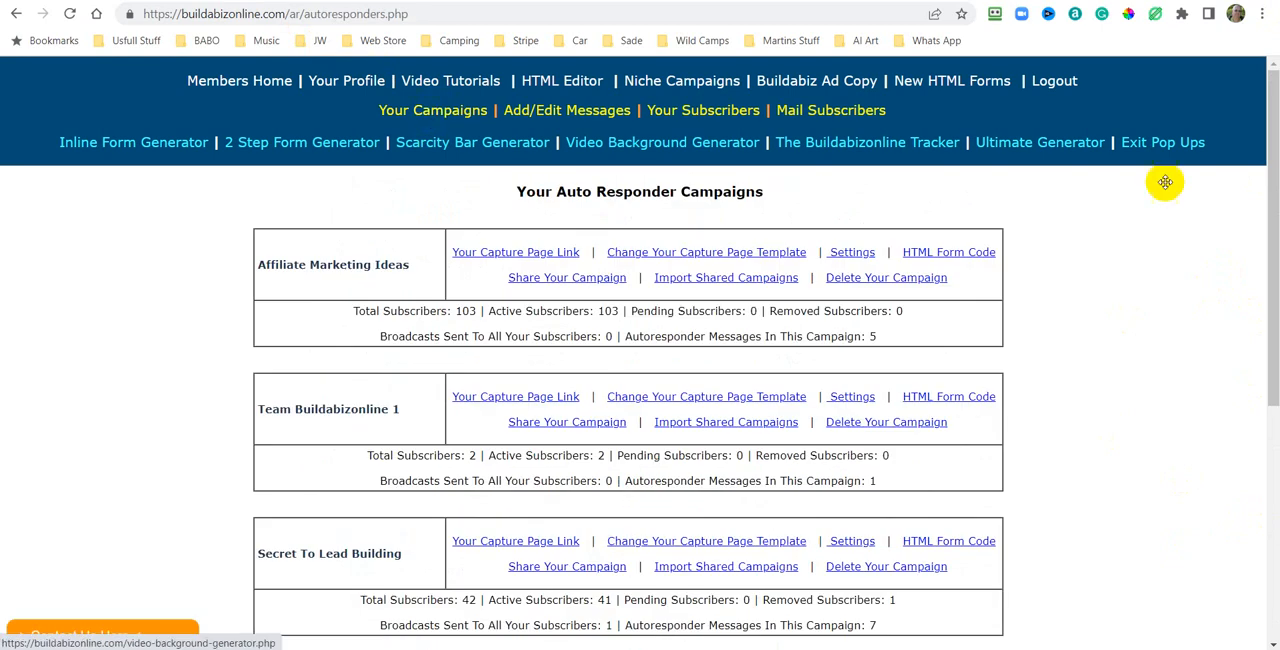
pyautogui.scroll(-5, 1213, 265)
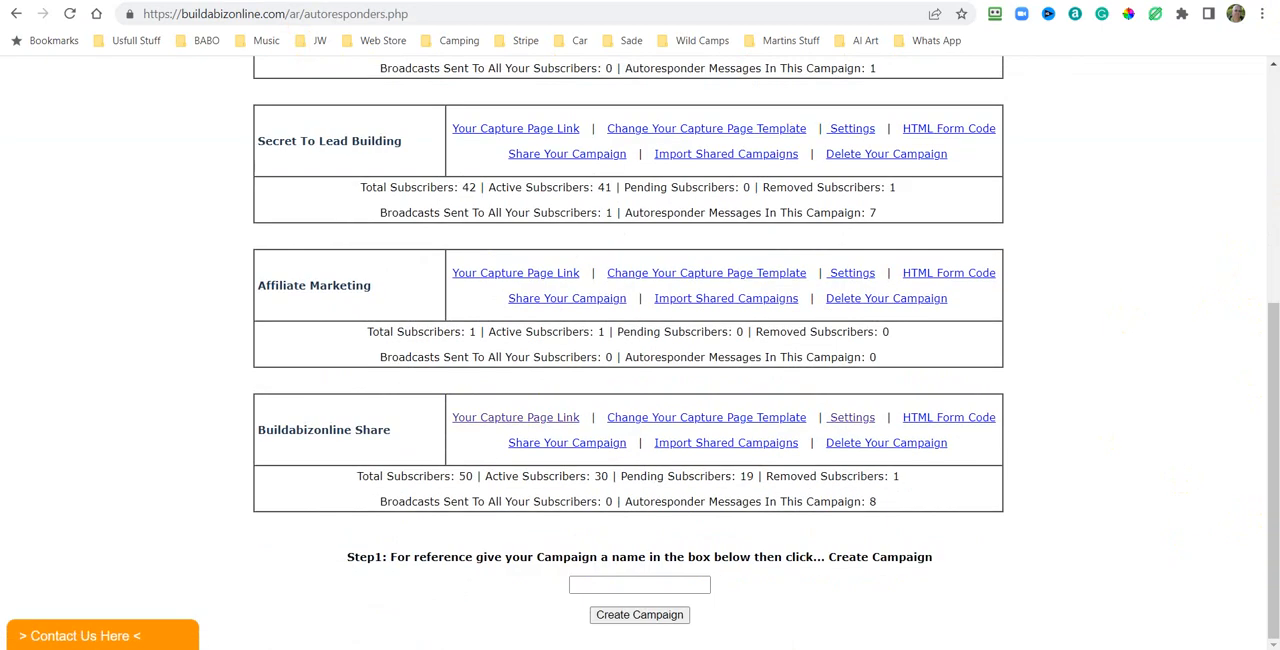
pyautogui.click(584, 586)
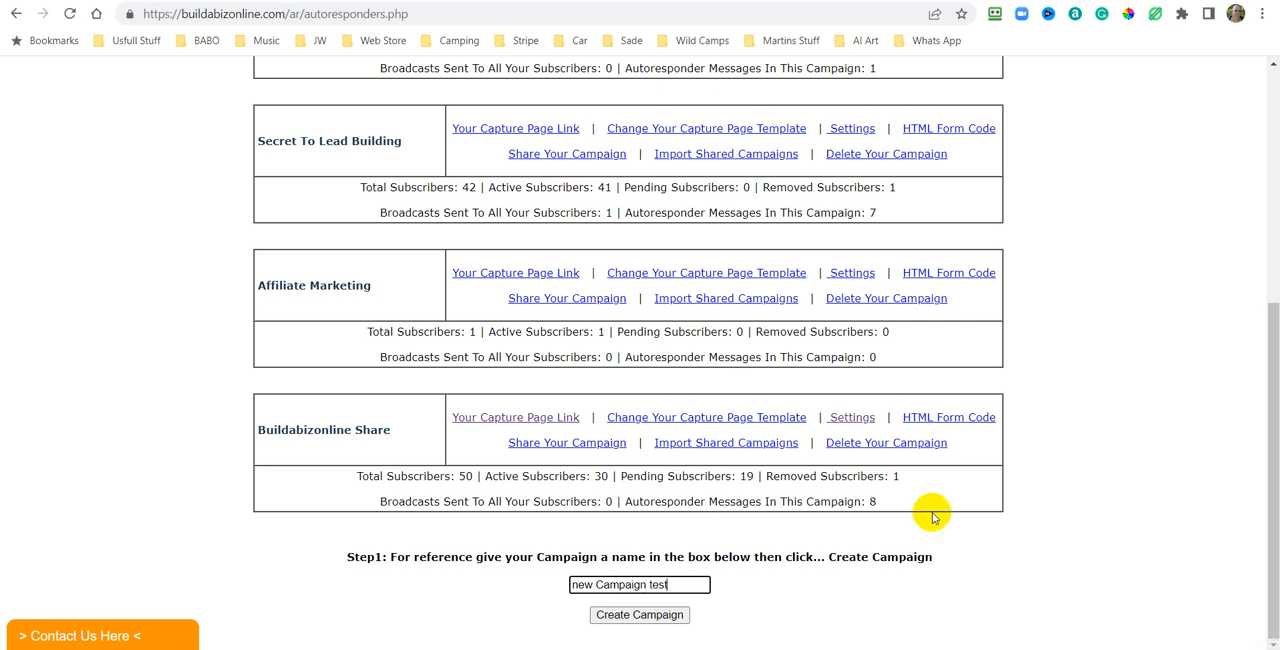
pyautogui.click(629, 620)
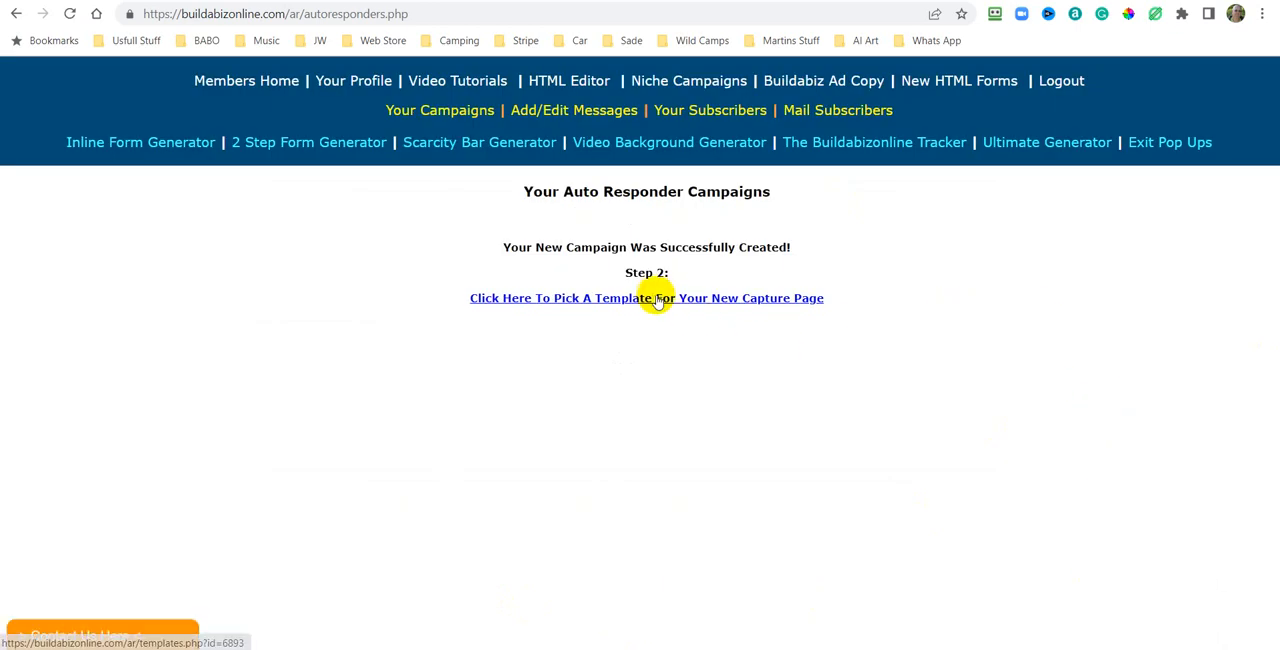
# Choose the Blank Template for the new campaign's capture page and update the template.
pyautogui.click(690, 297)
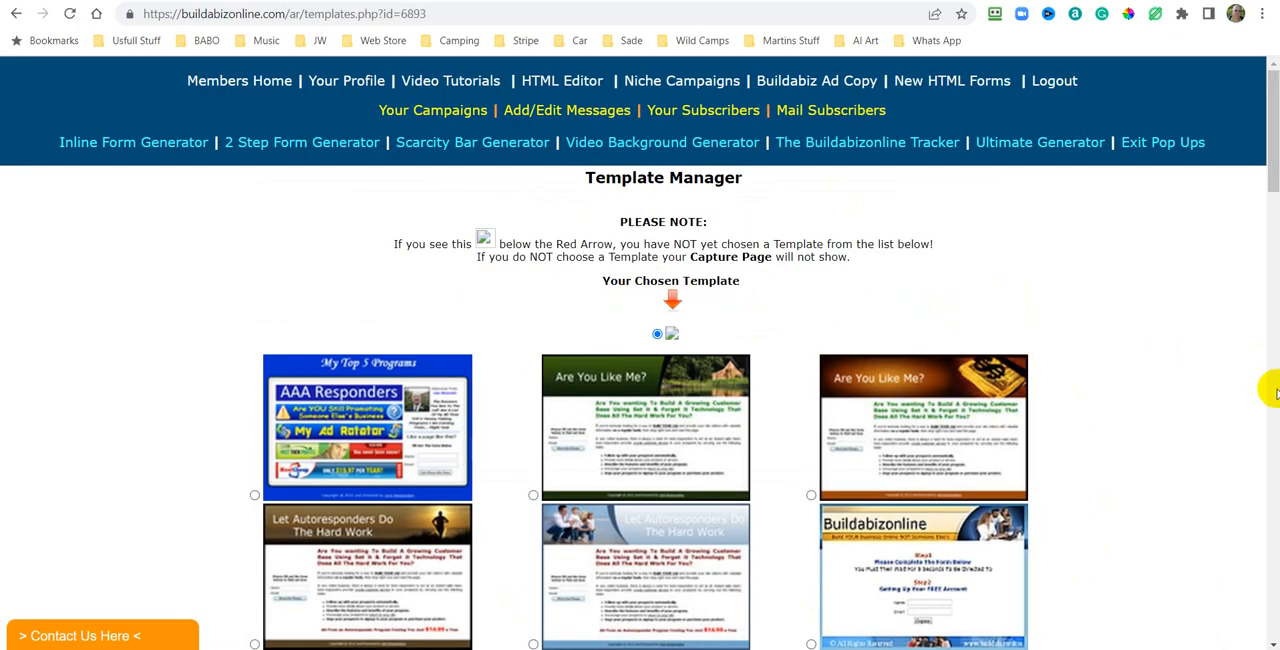
pyautogui.scroll(-5, 1157, 403)
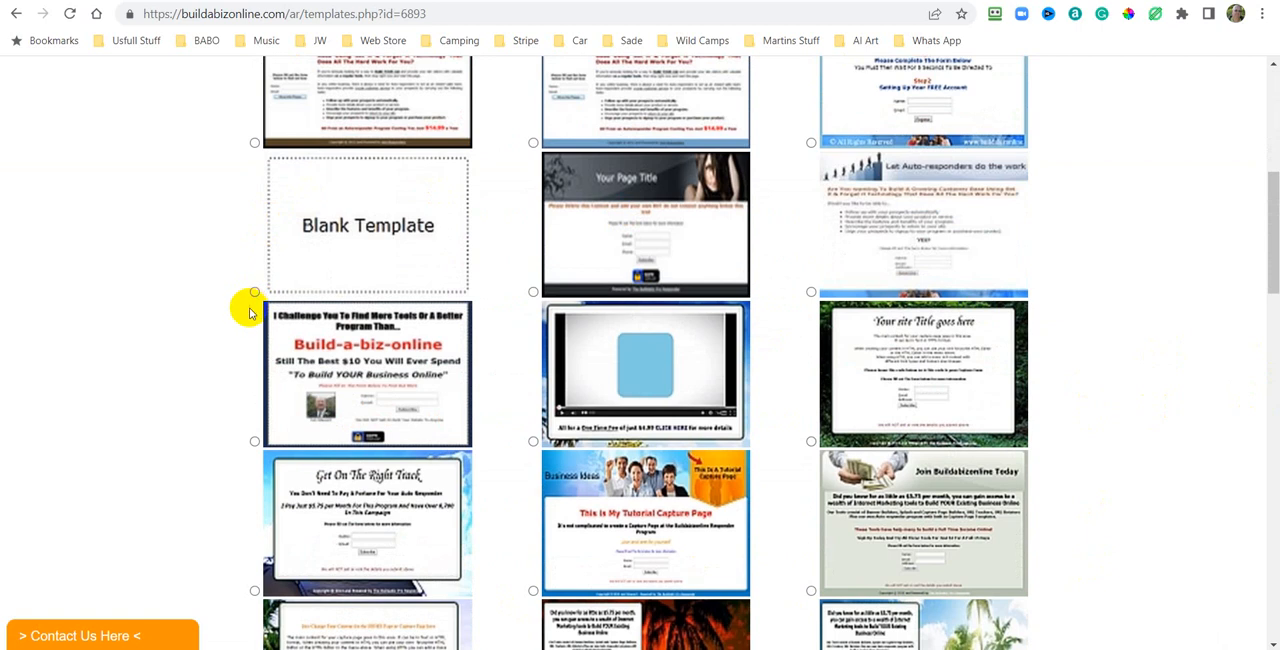
pyautogui.scroll(-12, 1157, 306)
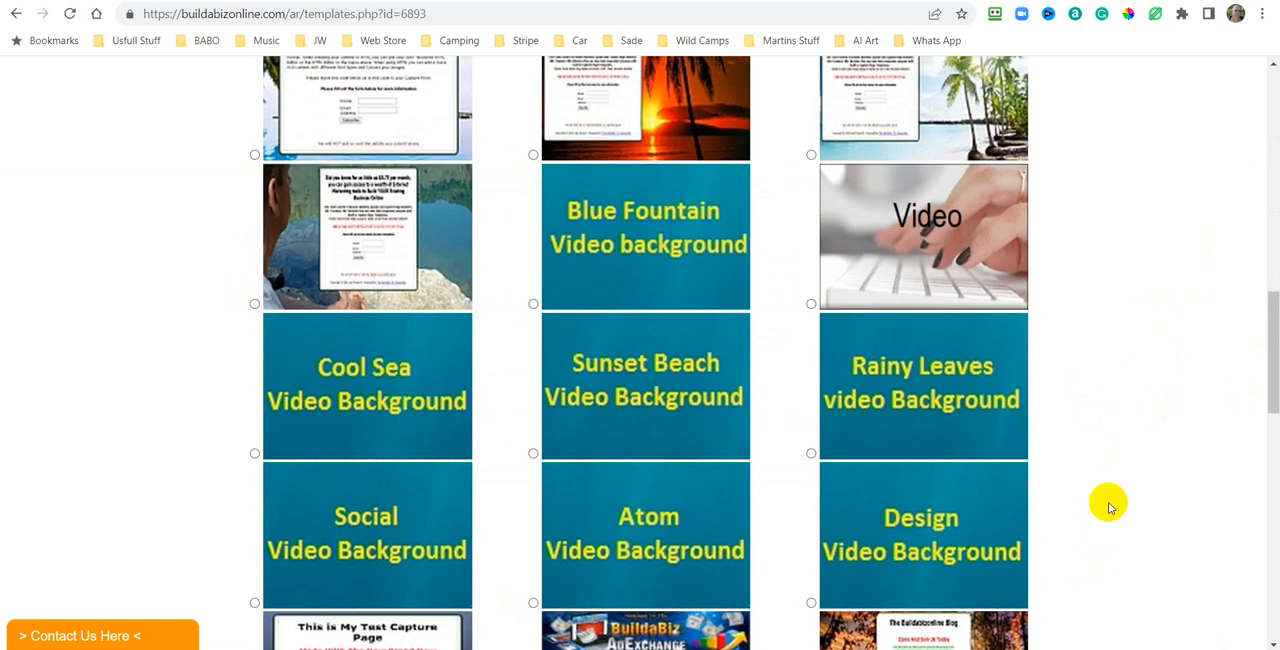
pyautogui.scroll(-5, 1110, 540)
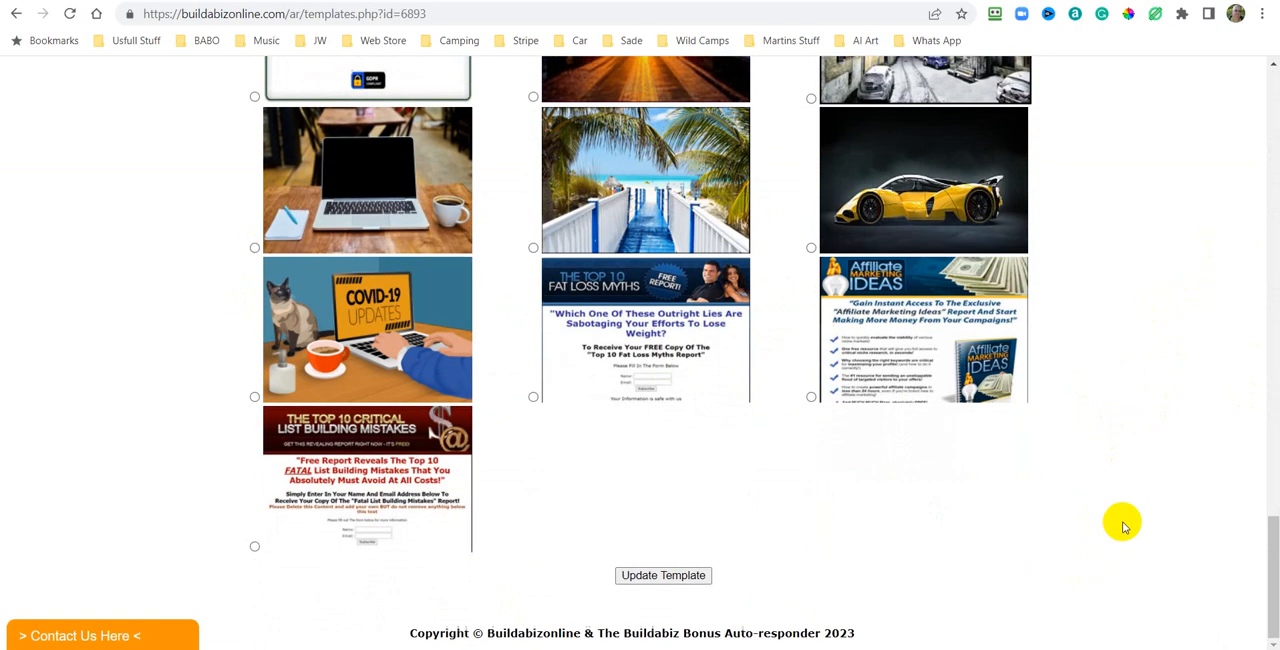
pyautogui.click(660, 576)
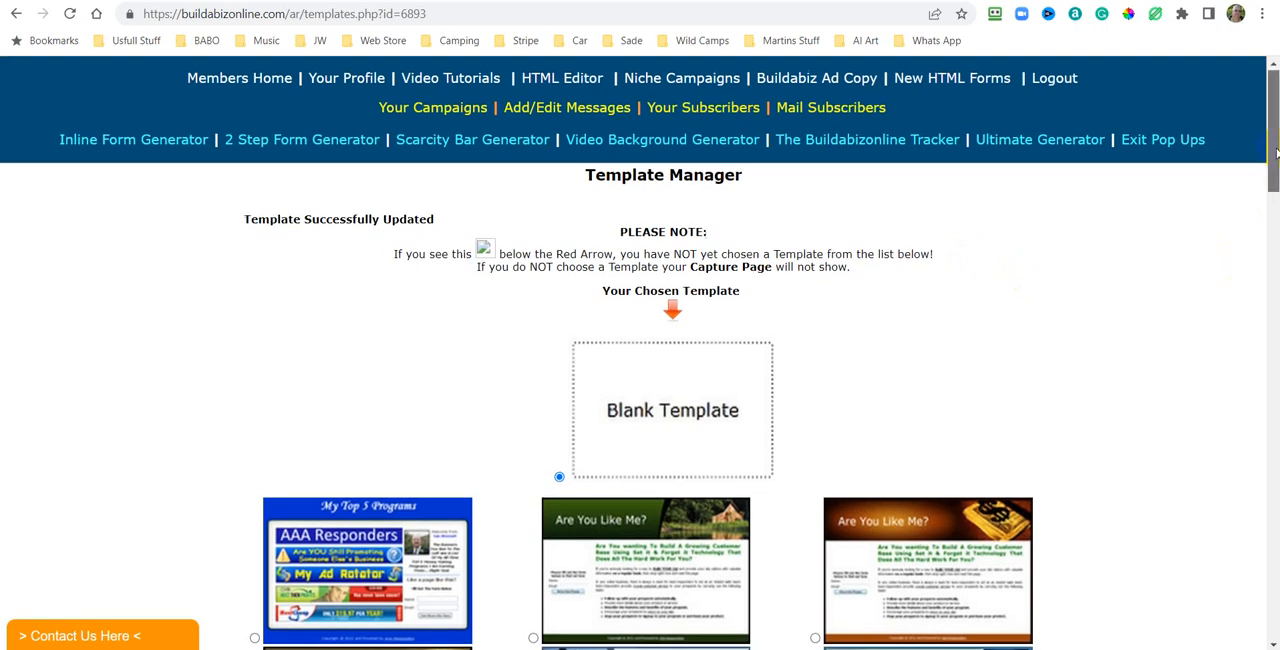
pyautogui.moveTo(1272, 165); pyautogui.dragTo(1268, 600)
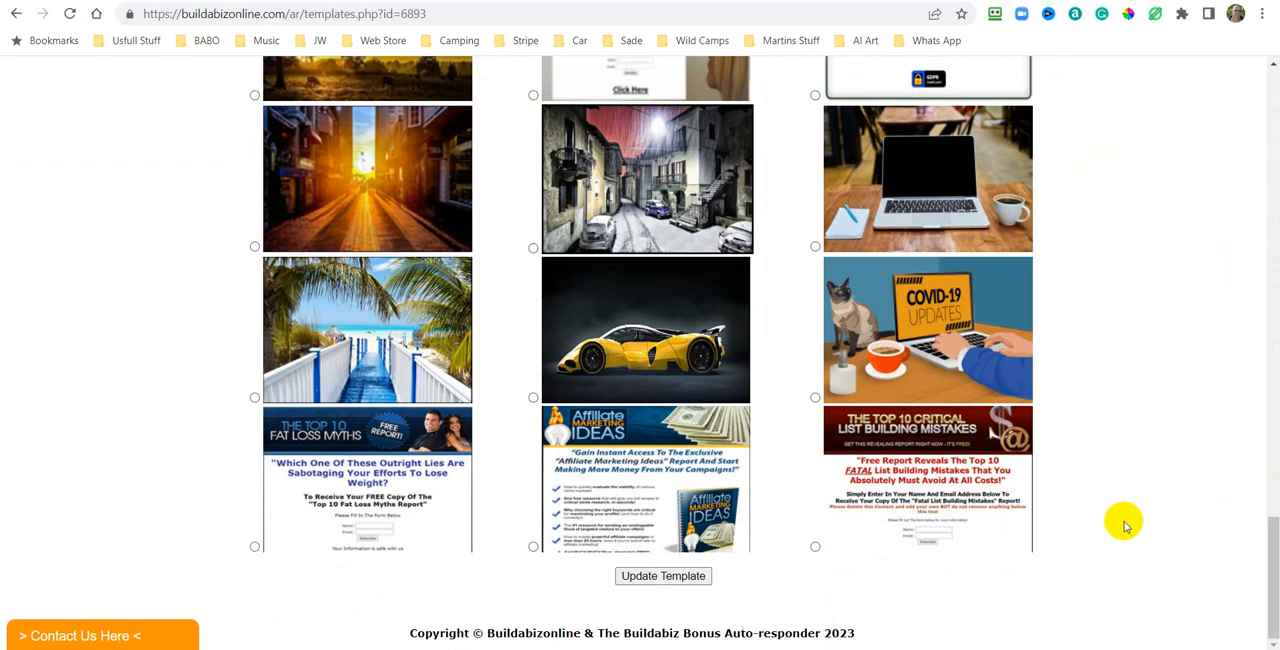
# Return to the campaigns list, open the new Campaign test's capture page link, and switch back to the campaigns tab.
pyautogui.scroll(15, 1100, 290)
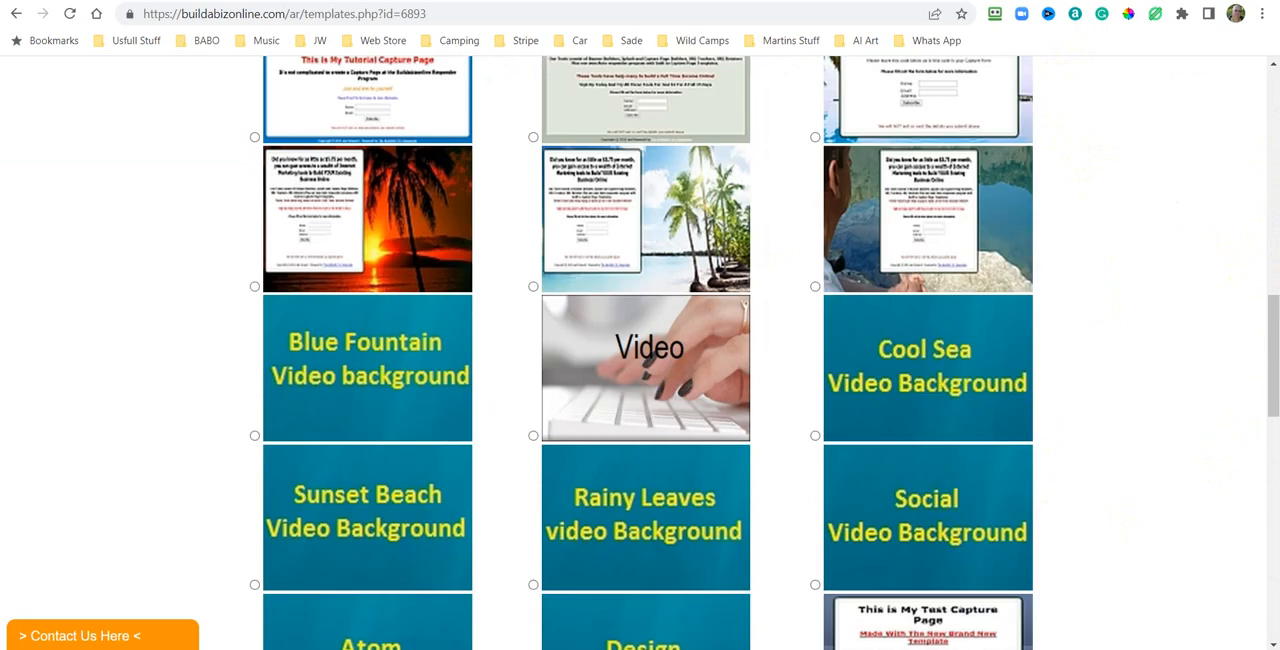
pyautogui.moveTo(1269, 318); pyautogui.dragTo(1269, 88)
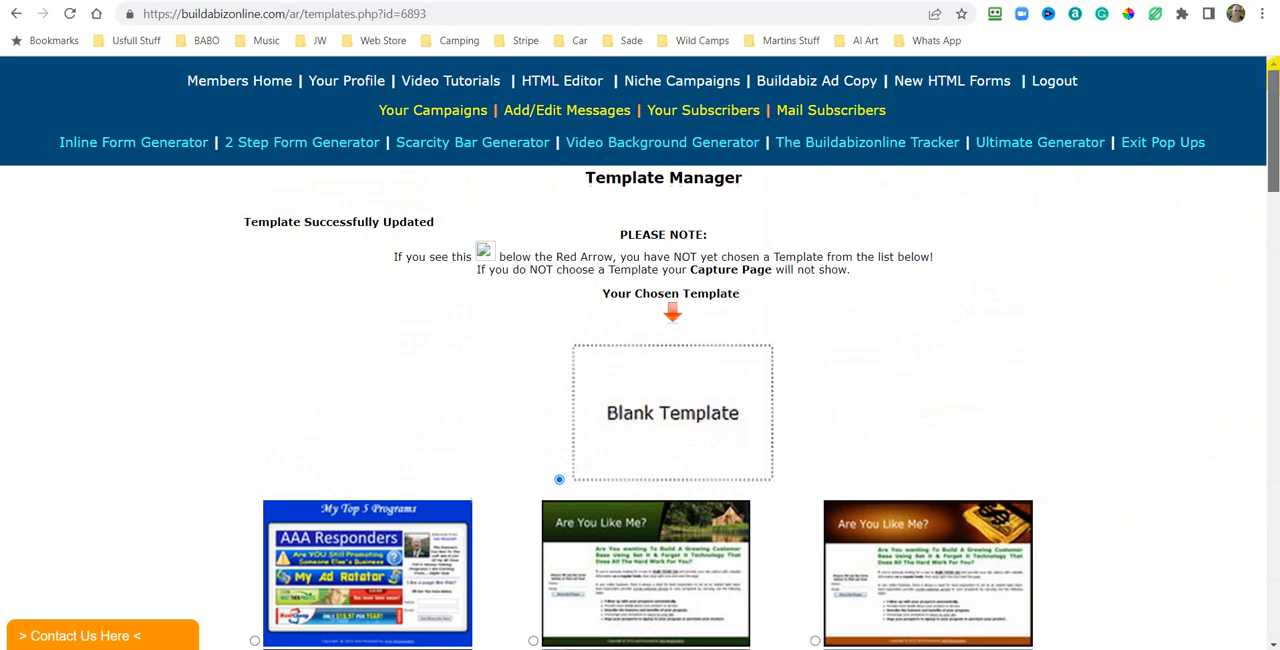
pyautogui.click(441, 113)
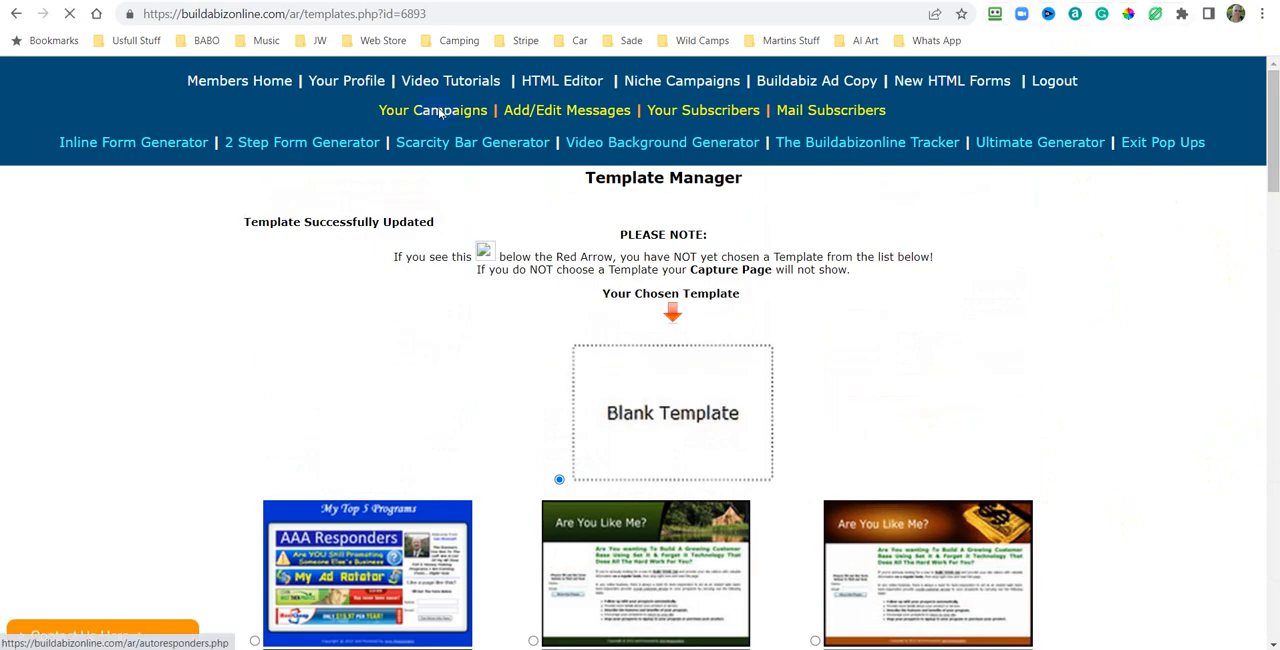
pyautogui.scroll(-5, 1074, 306)
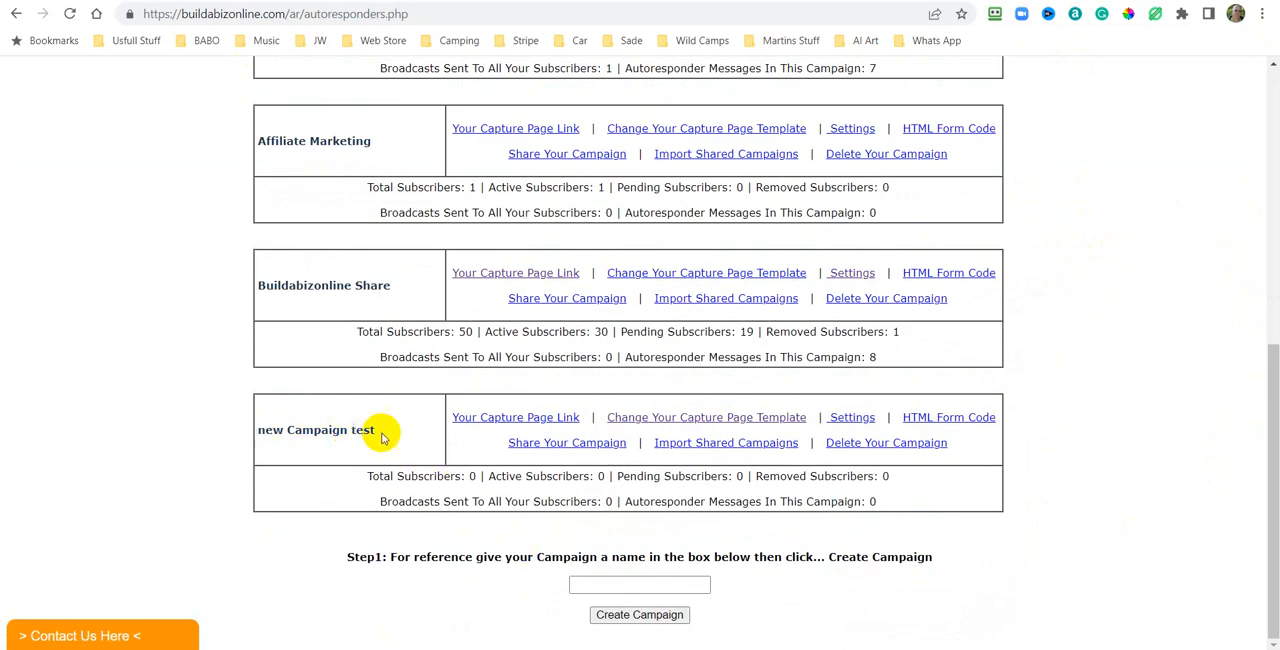
pyautogui.click(512, 420)
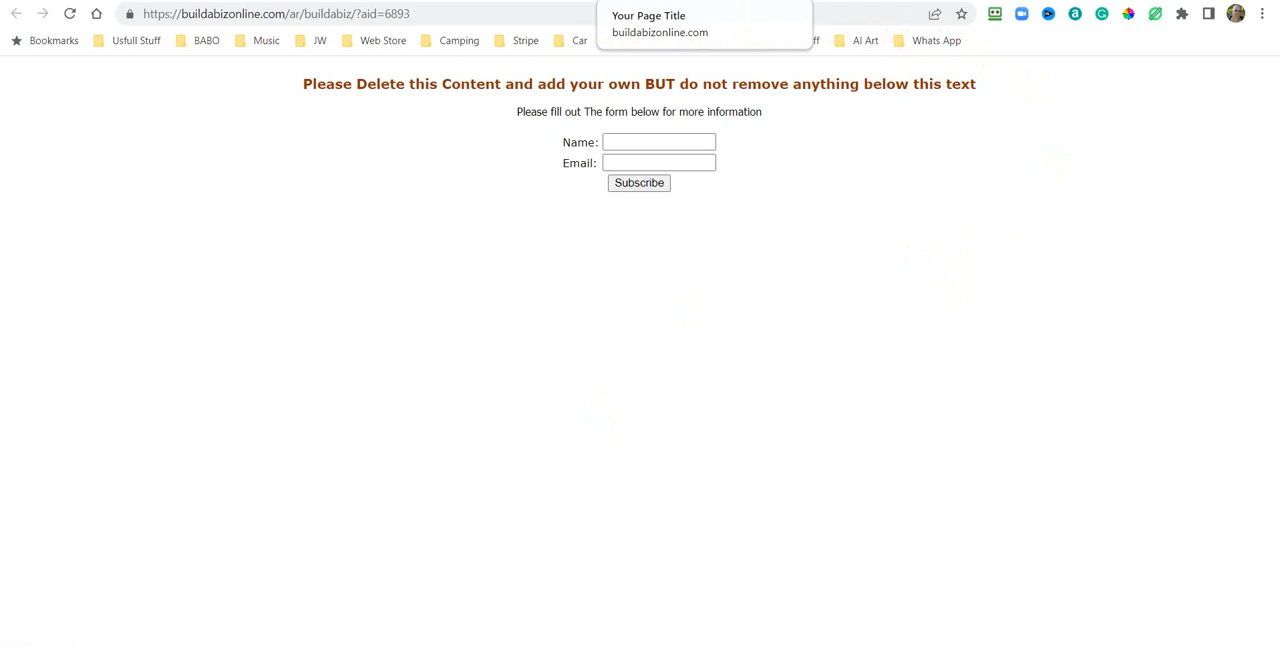
pyautogui.click(755, 1)
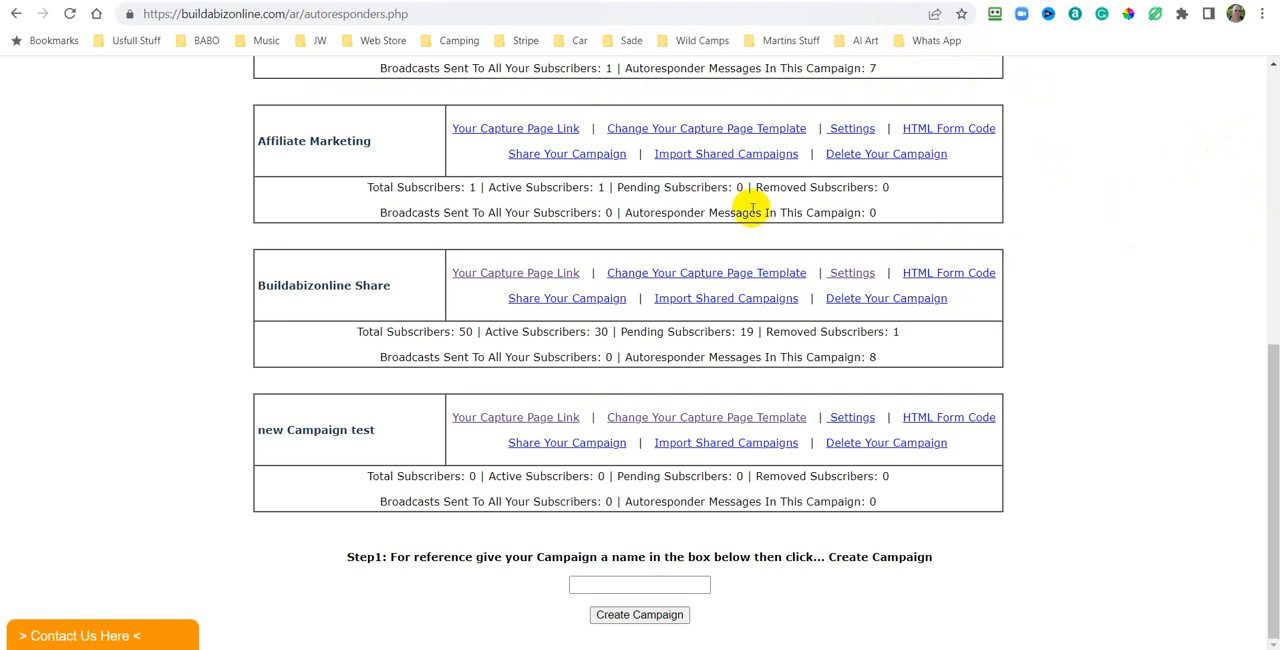
# Open the Buildabizonline Share campaign settings and copy all of its capture page content in source view.
pyautogui.click(852, 277)
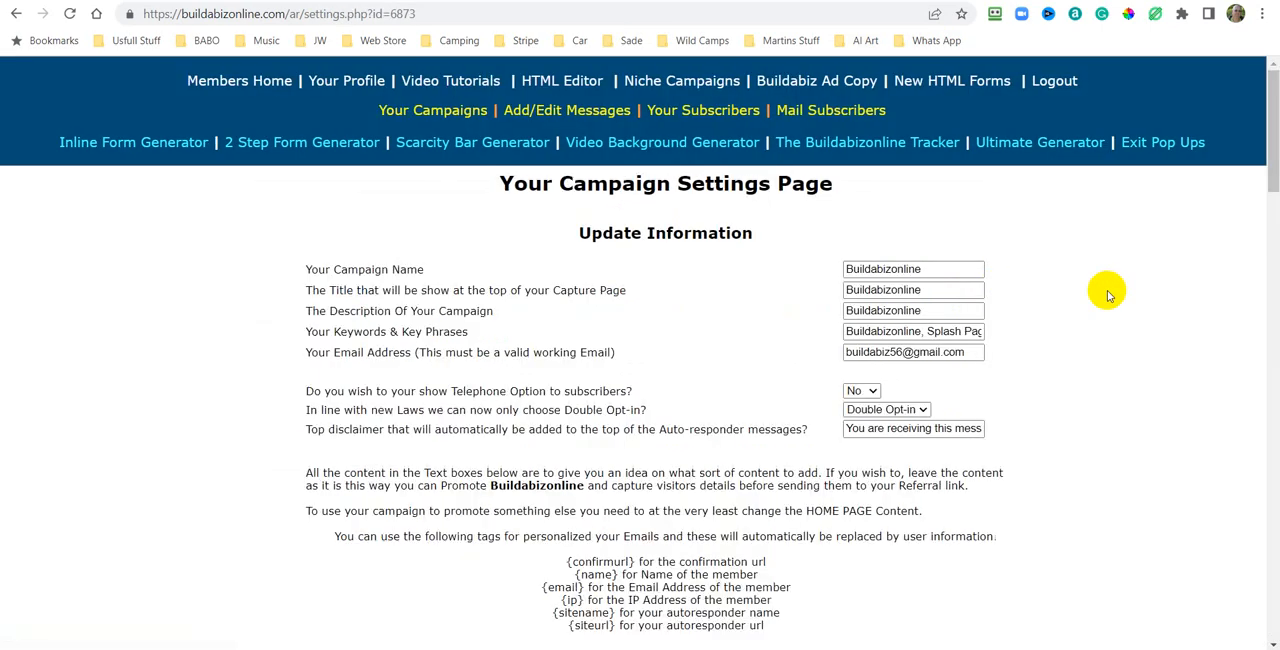
pyautogui.scroll(-6, 1106, 290)
pyautogui.scroll(-10, 1106, 327)
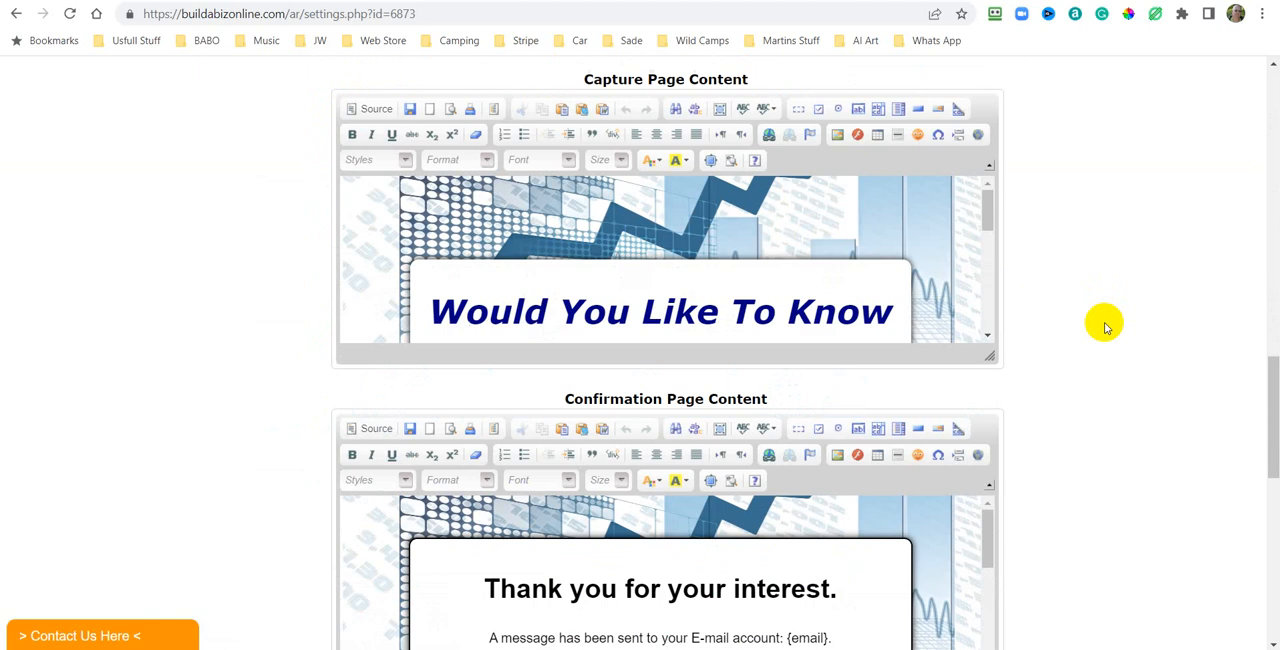
pyautogui.scroll(3, 91, 497)
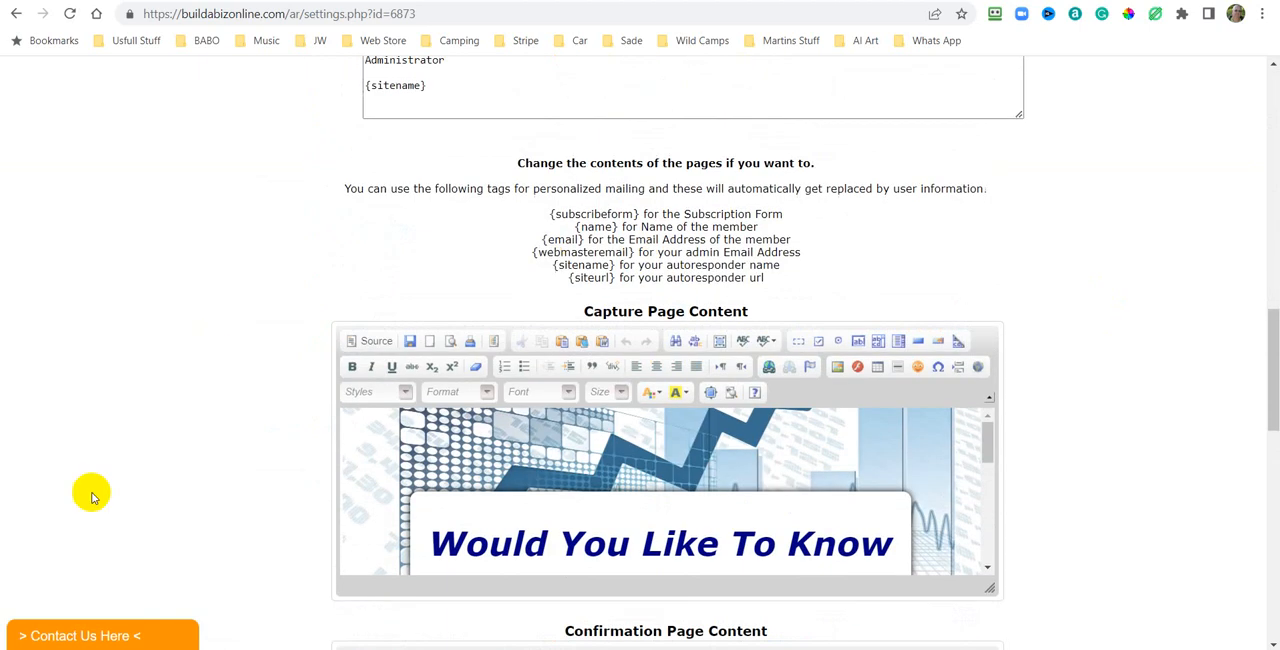
pyautogui.click(370, 343)
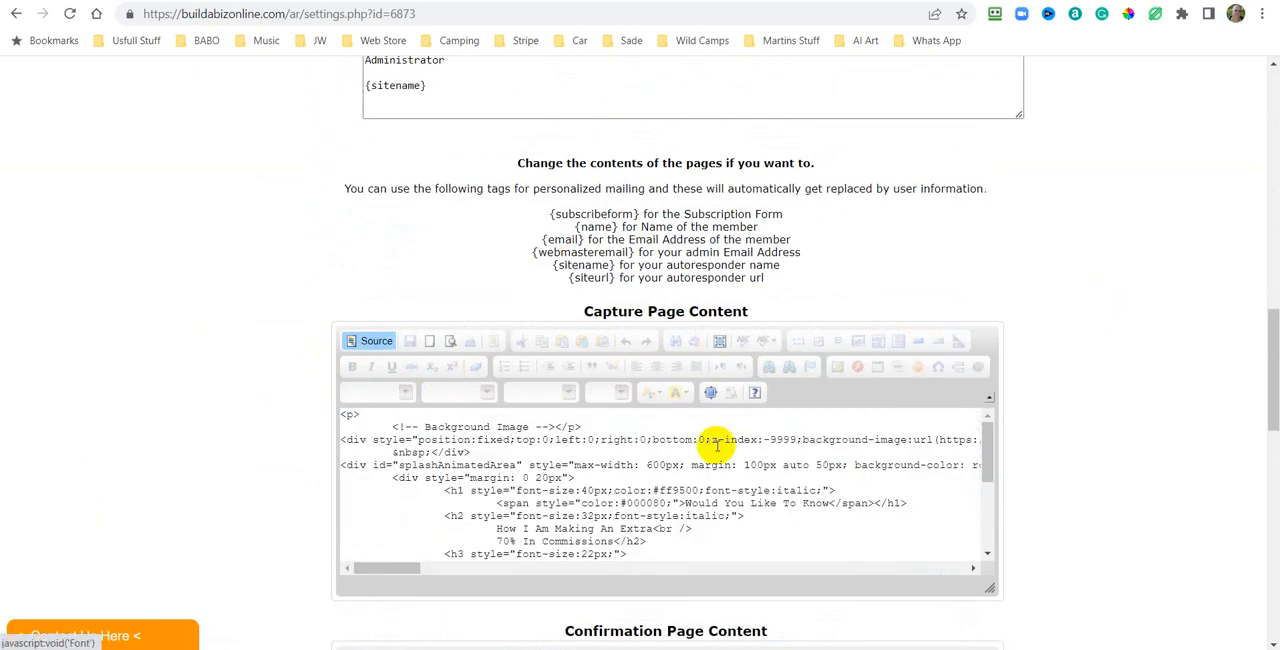
pyautogui.rightClick(772, 450)
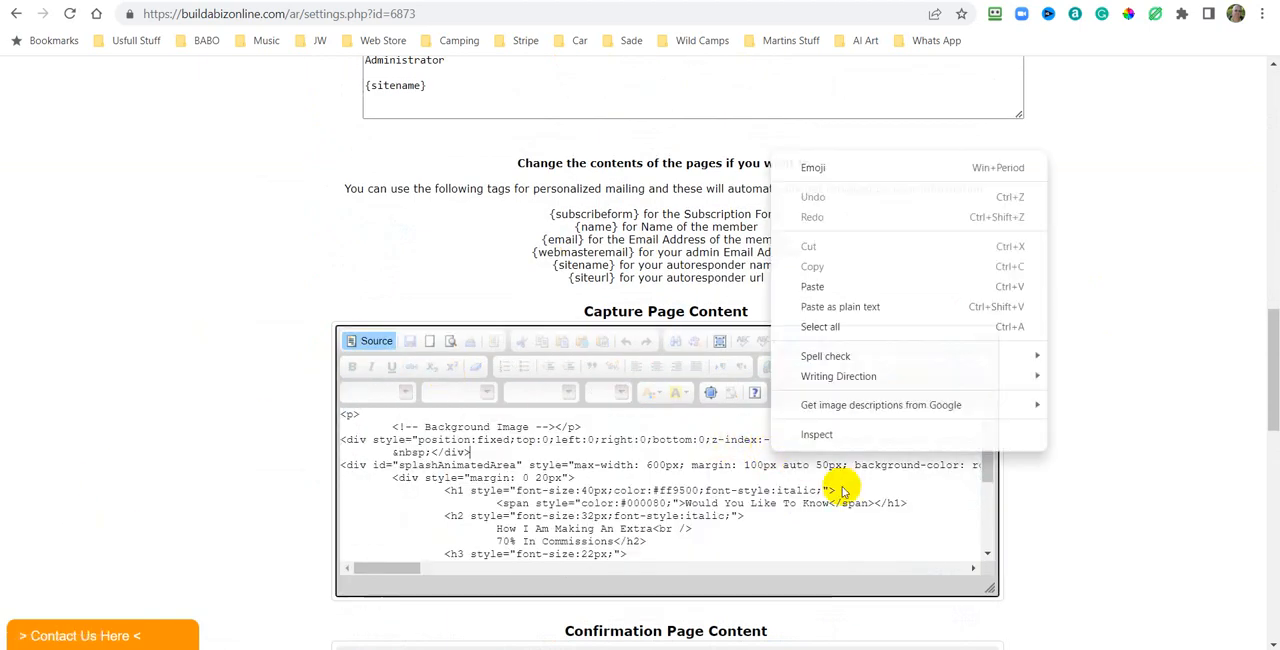
pyautogui.click(825, 327)
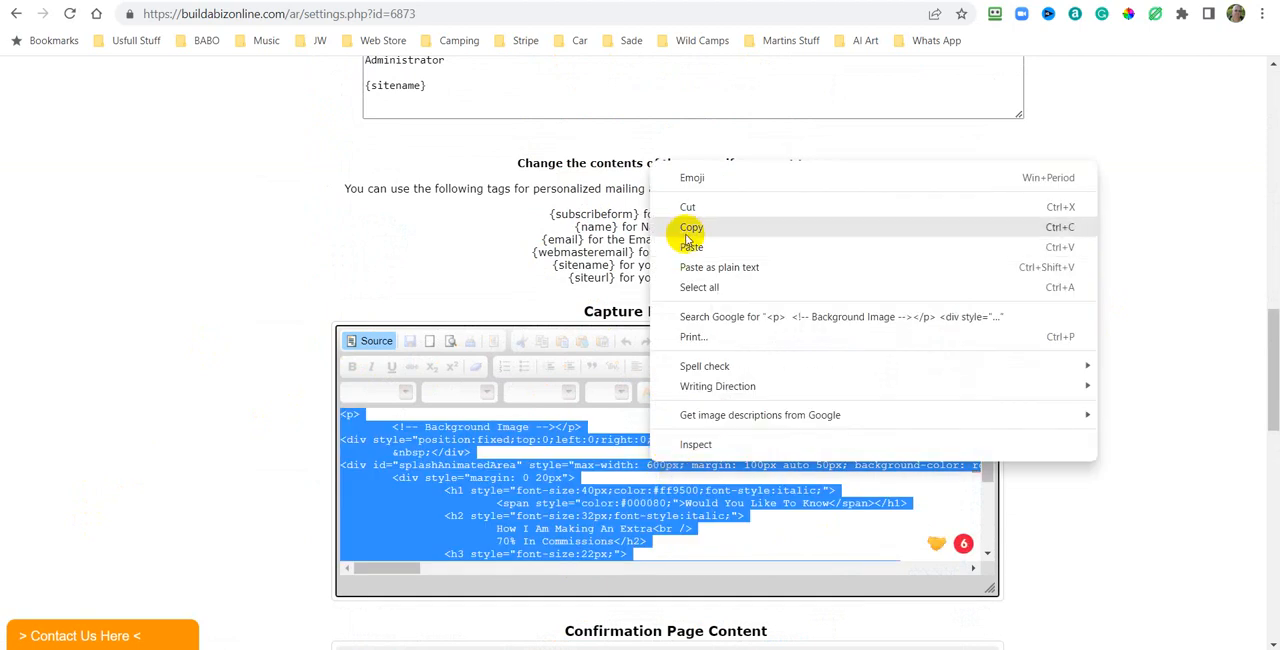
pyautogui.click(697, 231)
# Open the new Campaign test settings, replace its capture page source with the copied content, and save.
pyautogui.scroll(7, 1234, 249)
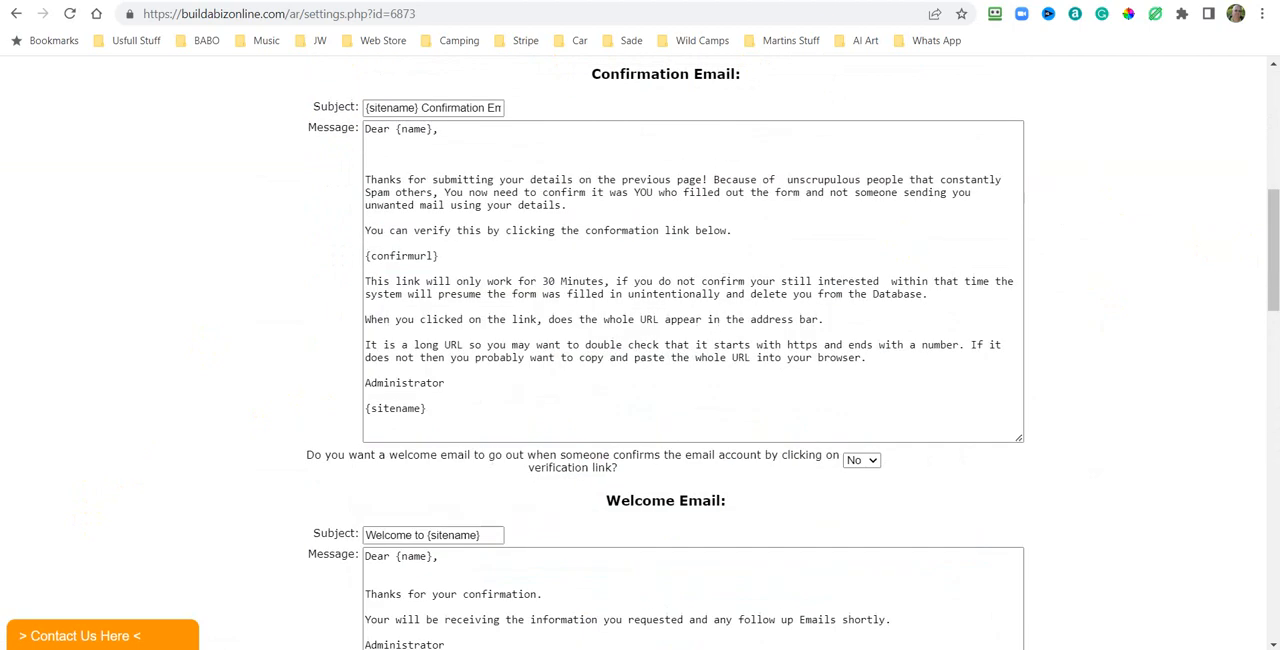
pyautogui.scroll(7, 425, 113)
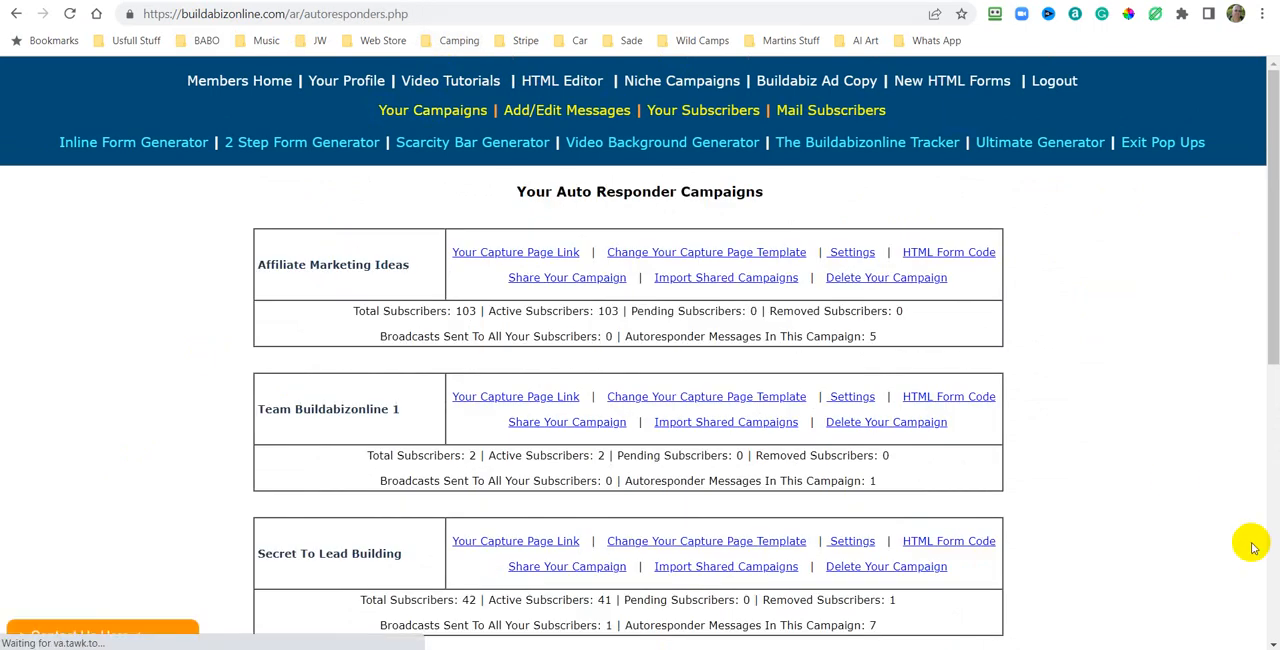
pyautogui.scroll(-10, 1218, 532)
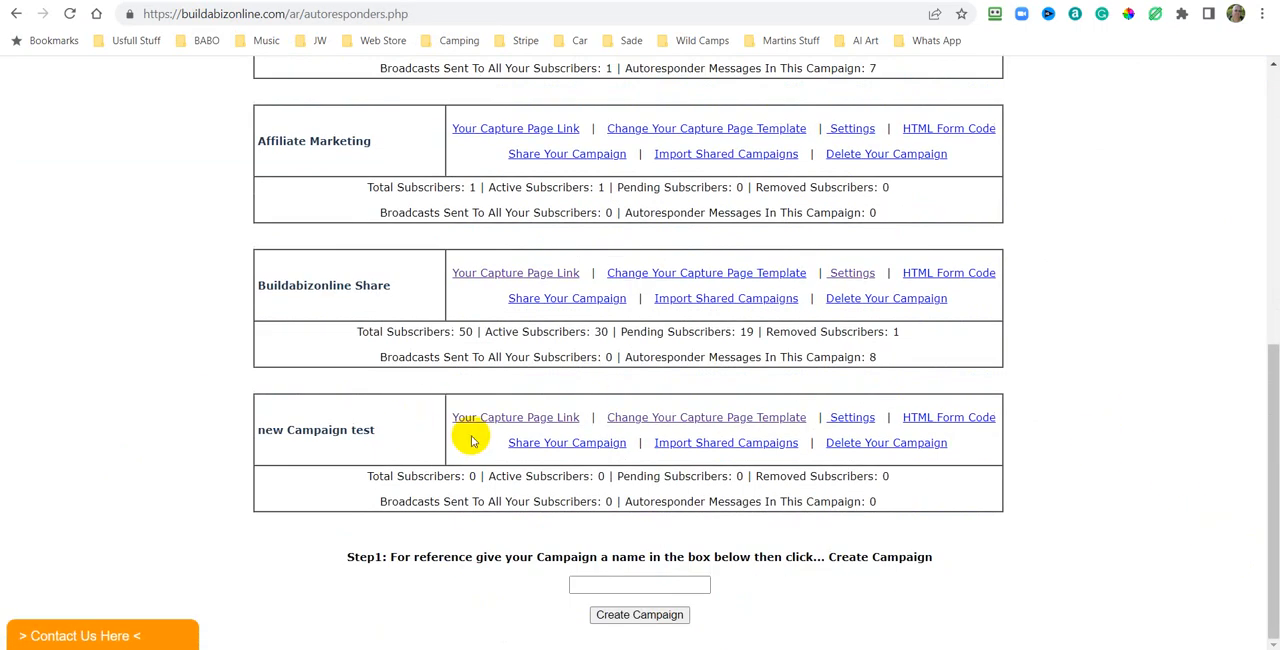
pyautogui.click(849, 422)
pyautogui.scroll(-15, 1100, 375)
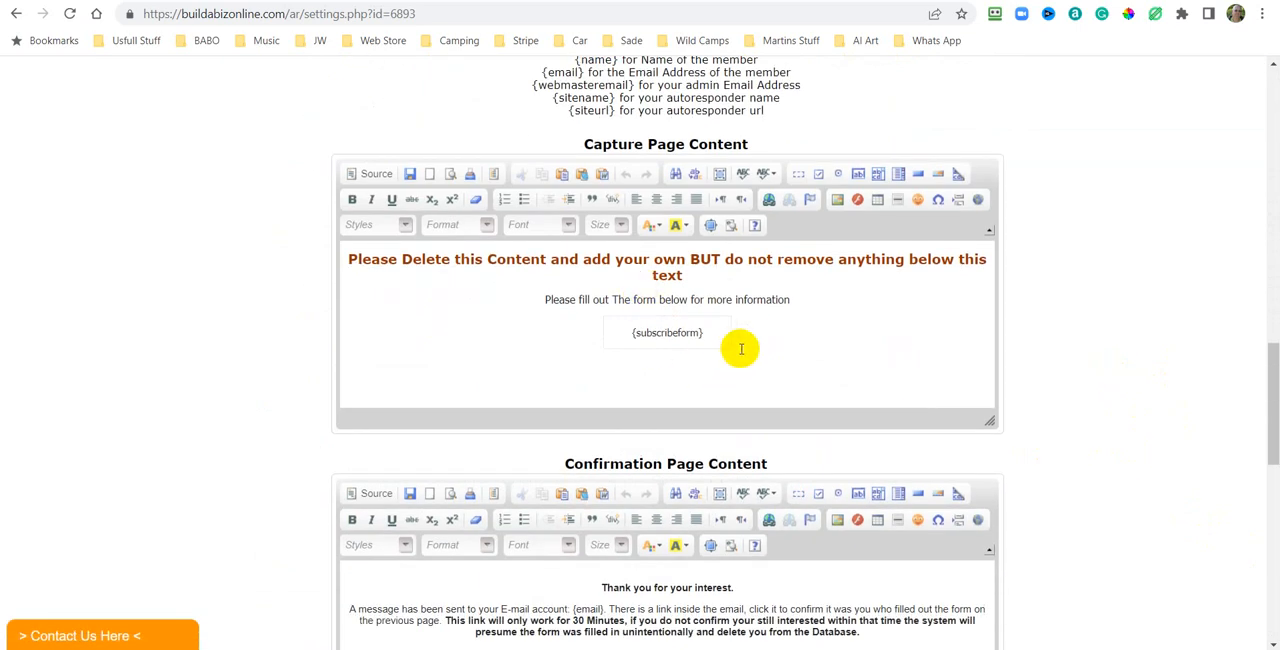
pyautogui.click(368, 174)
pyautogui.rightClick(620, 318)
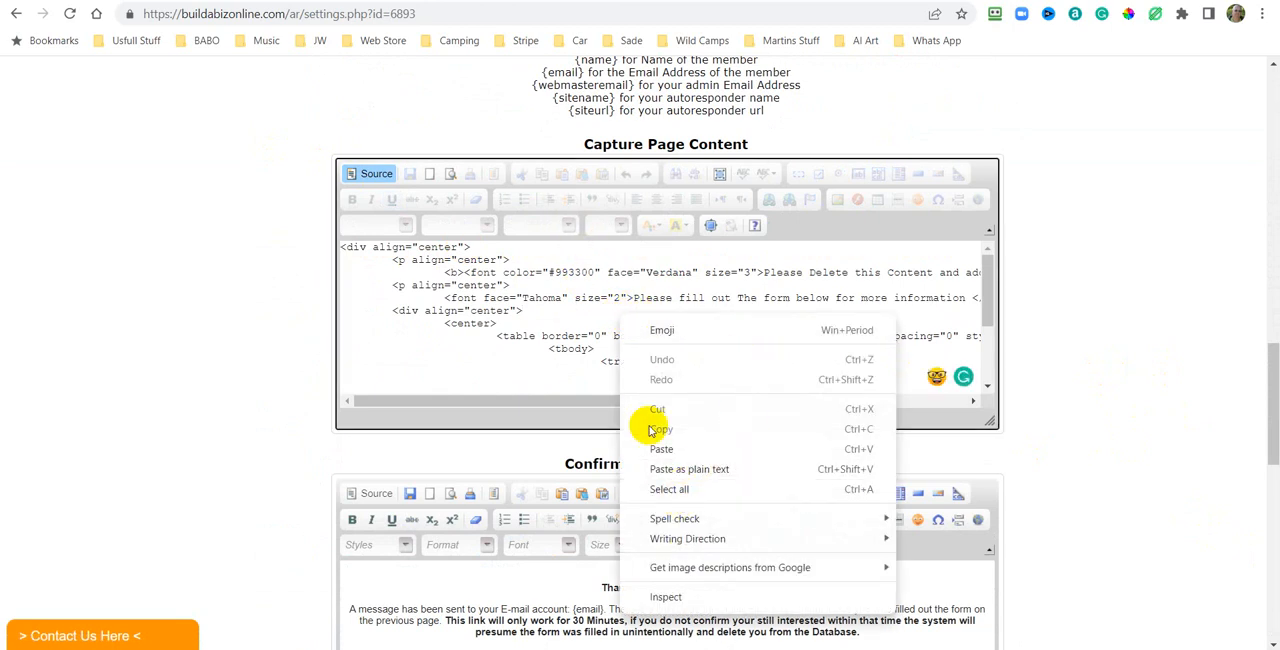
pyautogui.click(672, 489)
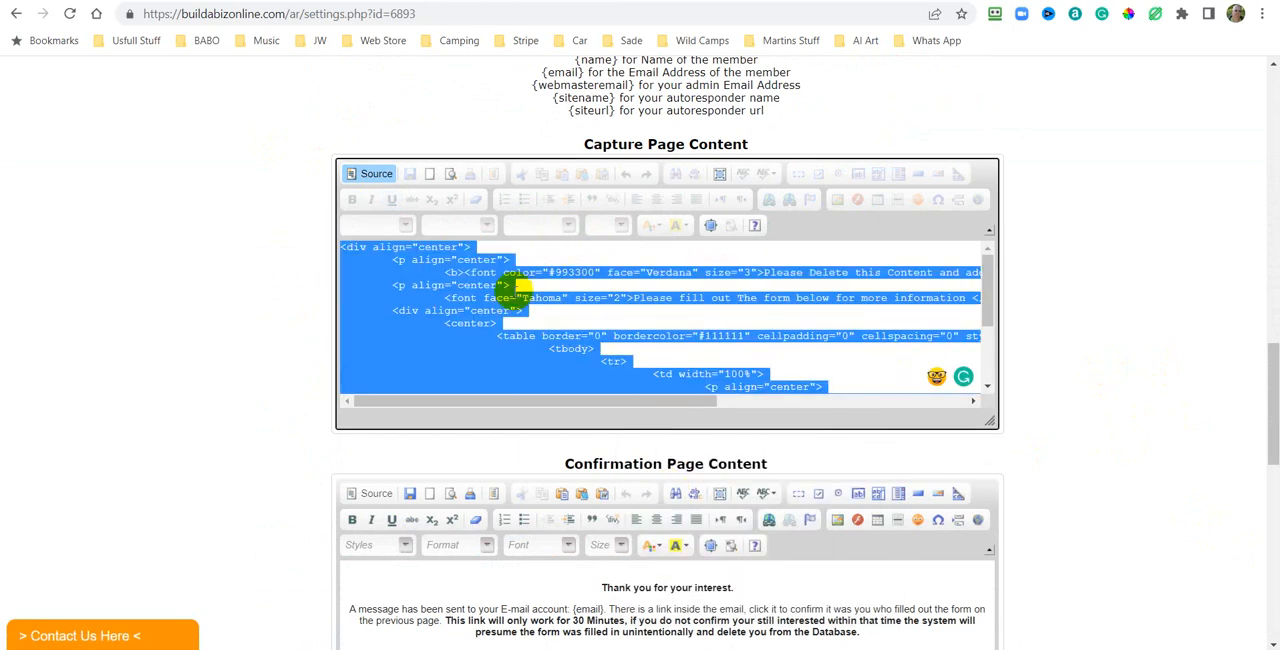
pyautogui.rightClick(522, 292)
pyautogui.click(556, 378)
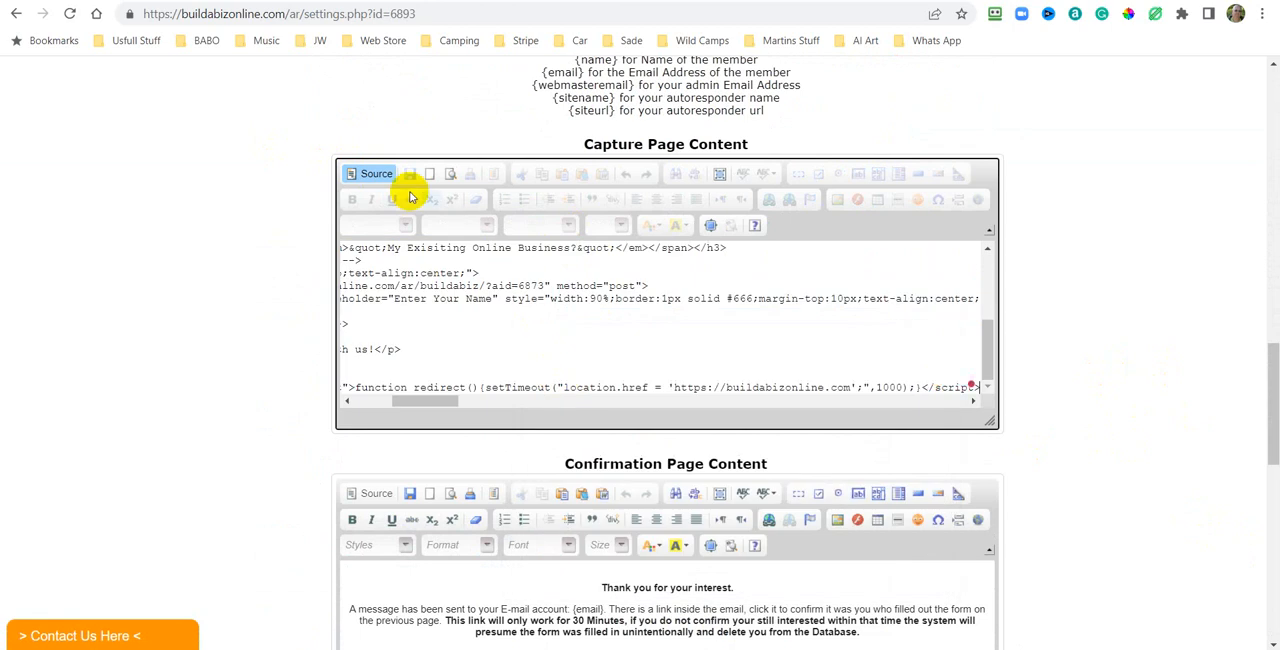
pyautogui.click(373, 175)
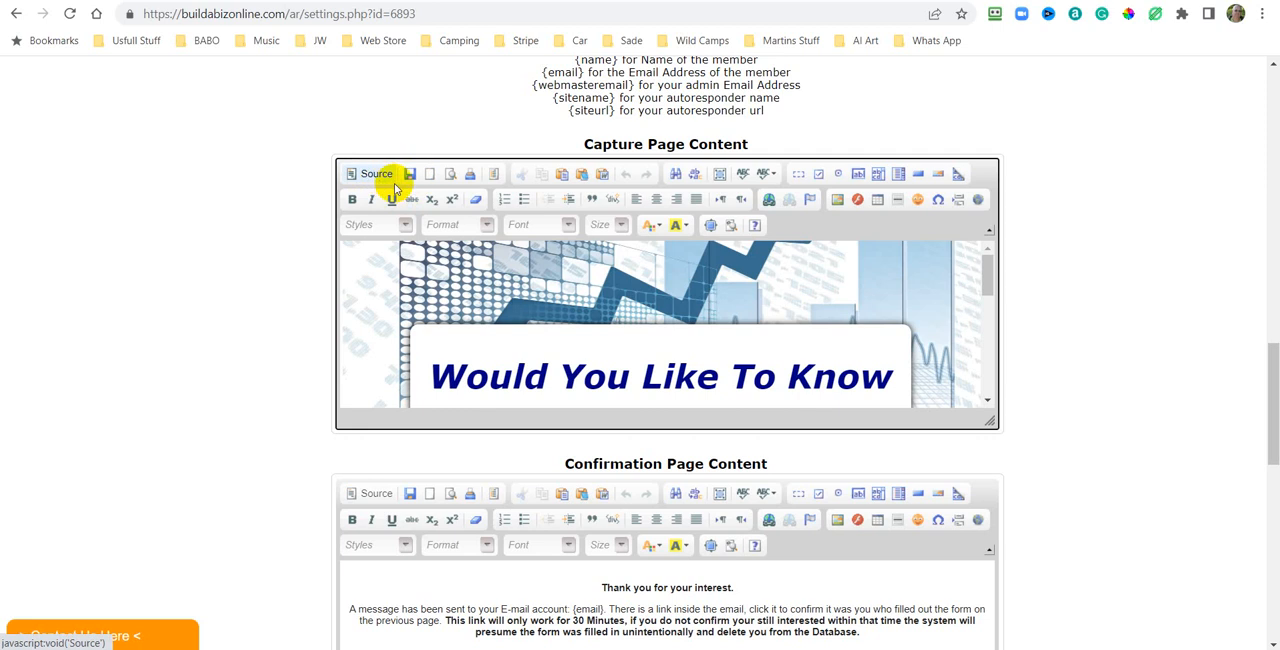
pyautogui.click(409, 176)
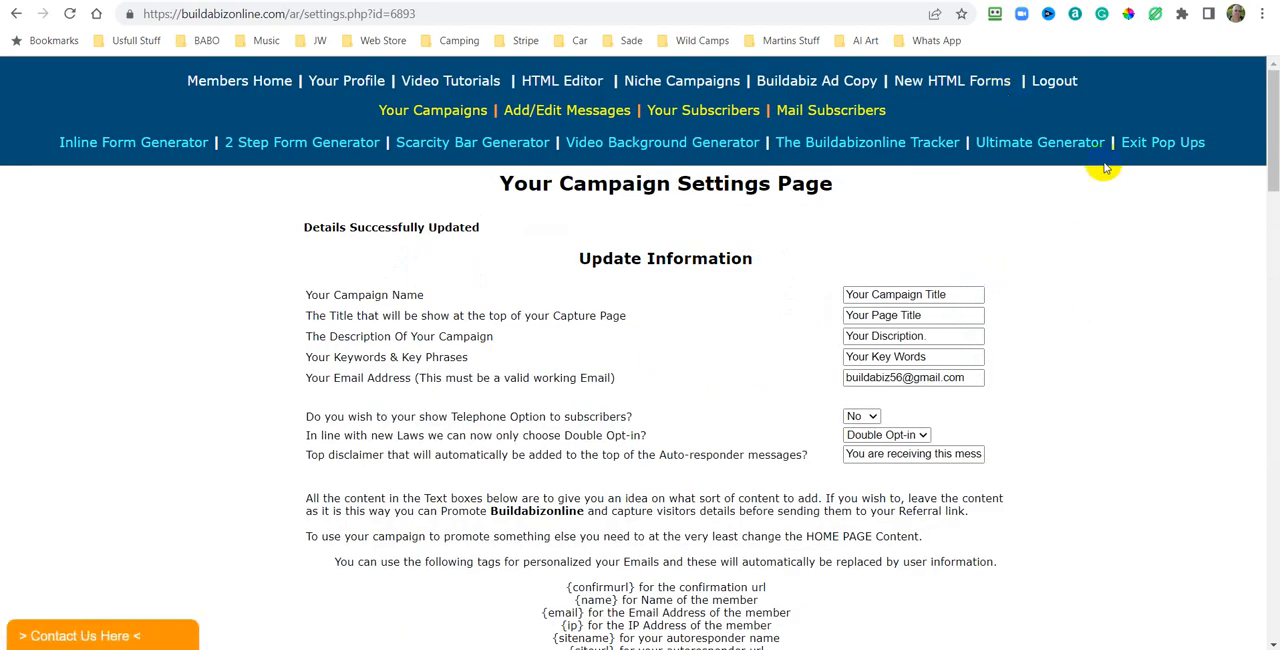
# Scroll through the new campaign's confirmation, thank-you and unsubscribe page content to review it.
pyautogui.moveTo(1268, 135); pyautogui.dragTo(1271, 409)
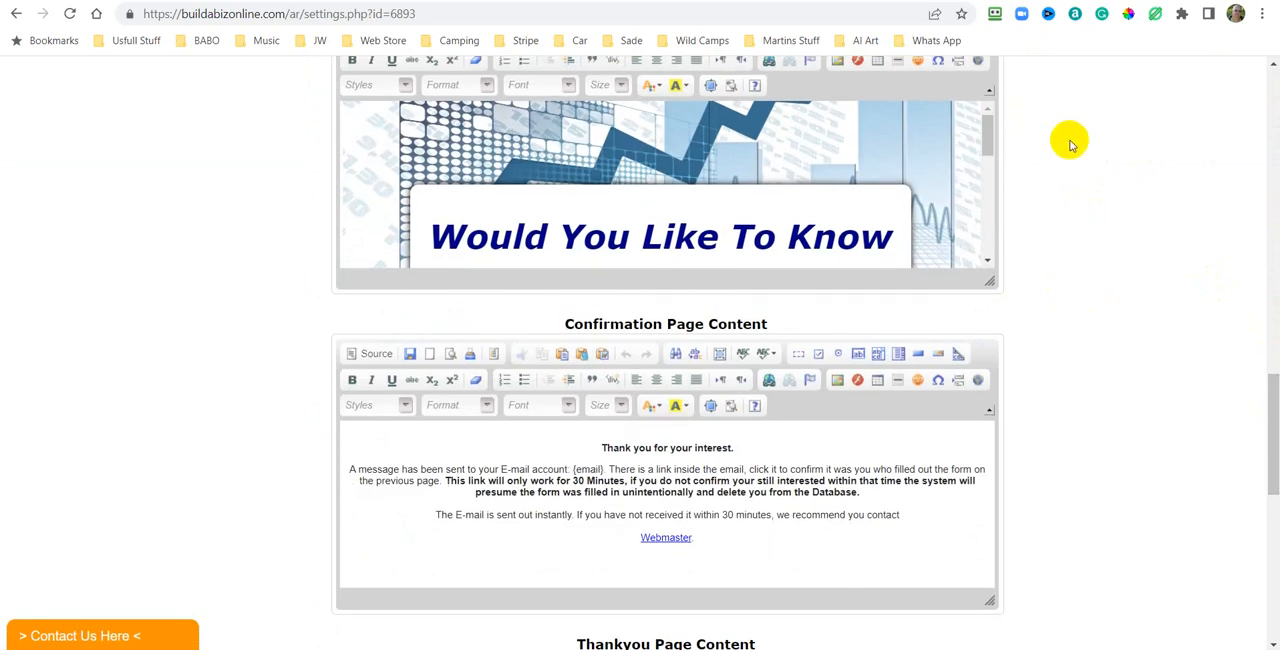
pyautogui.scroll(3, 1066, 137)
pyautogui.scroll(-1, 1073, 140)
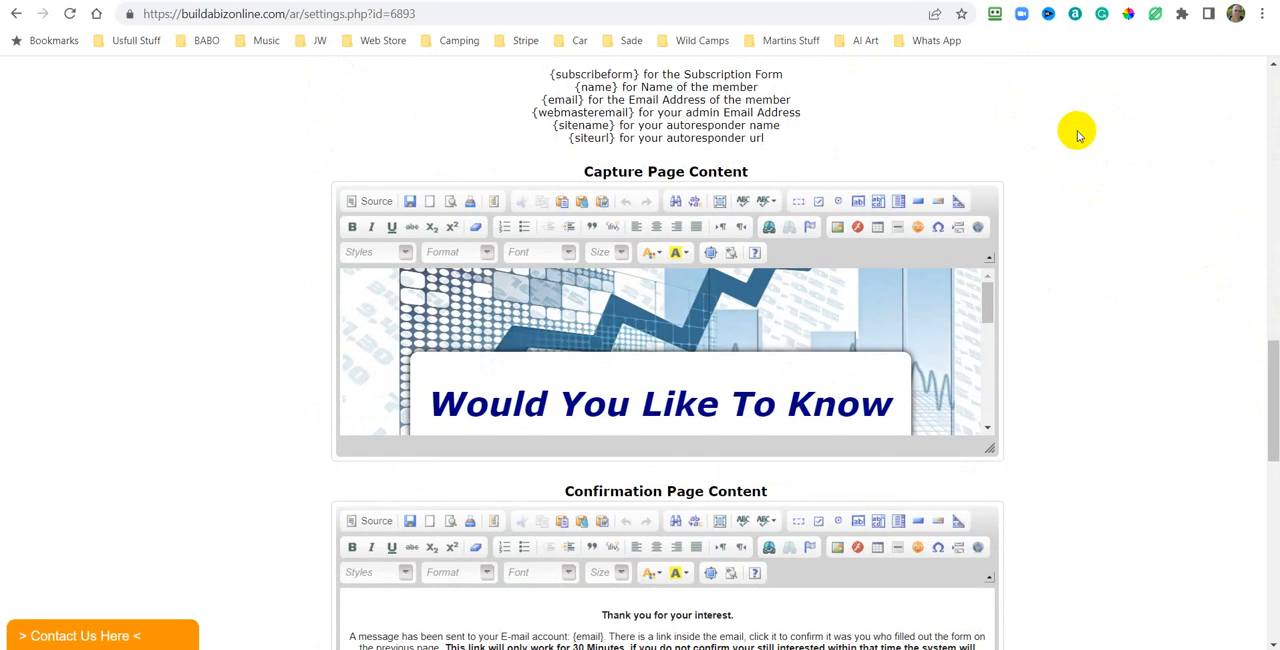
pyautogui.scroll(-3, 1042, 155)
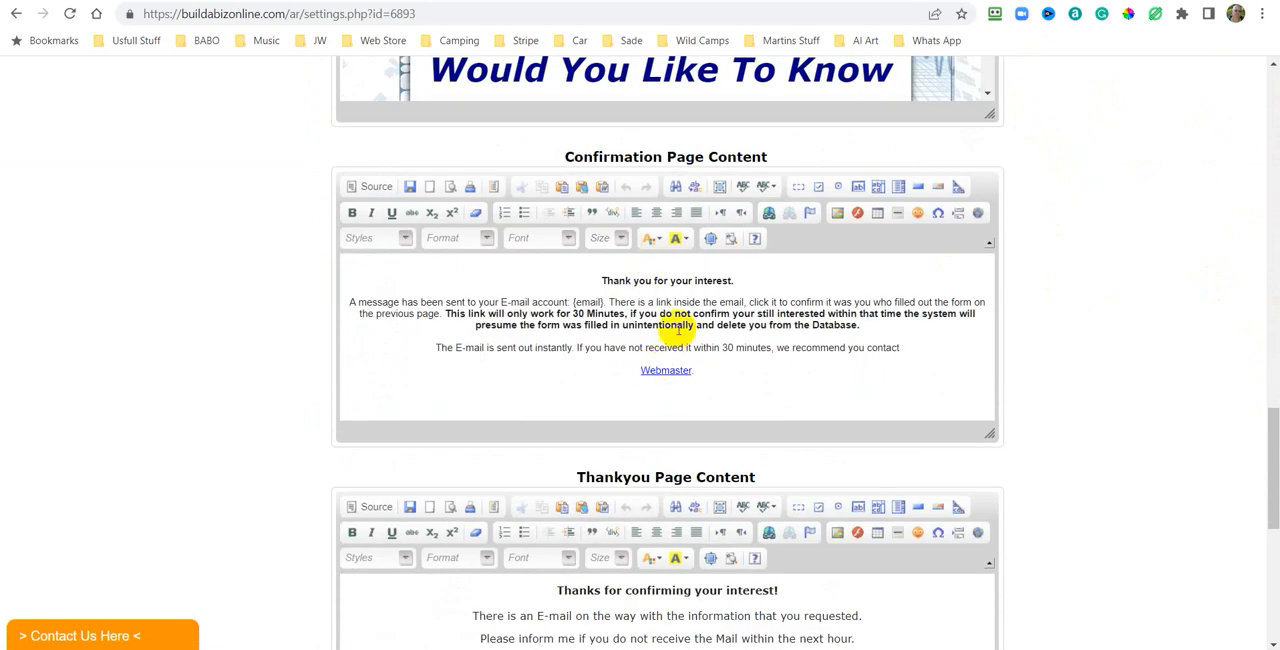
pyautogui.scroll(-4, 780, 314)
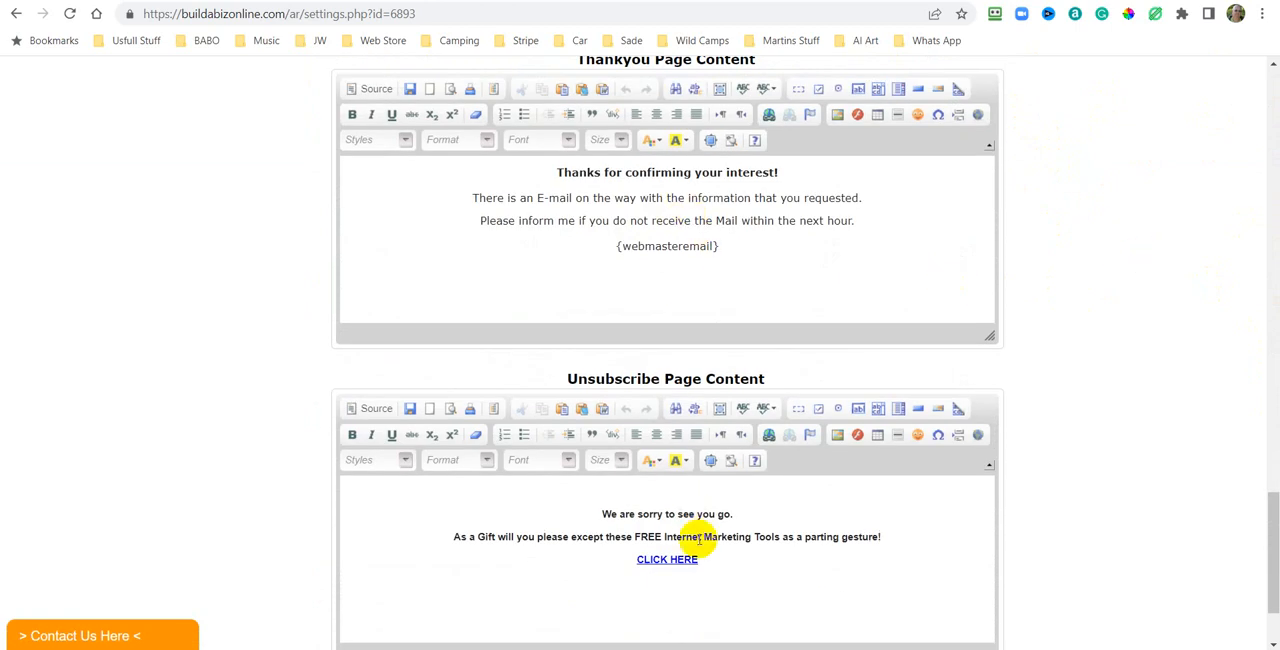
pyautogui.scroll(2, 990, 302)
pyautogui.scroll(7, 786, 291)
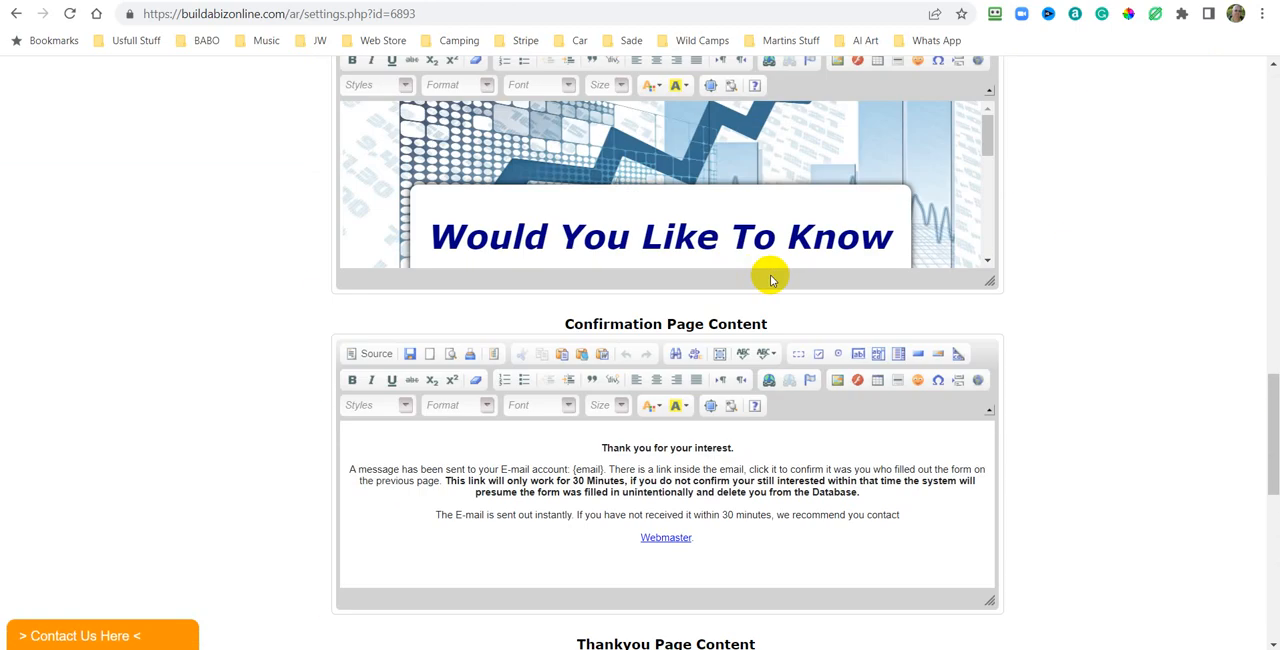
pyautogui.scroll(-3, 1234, 317)
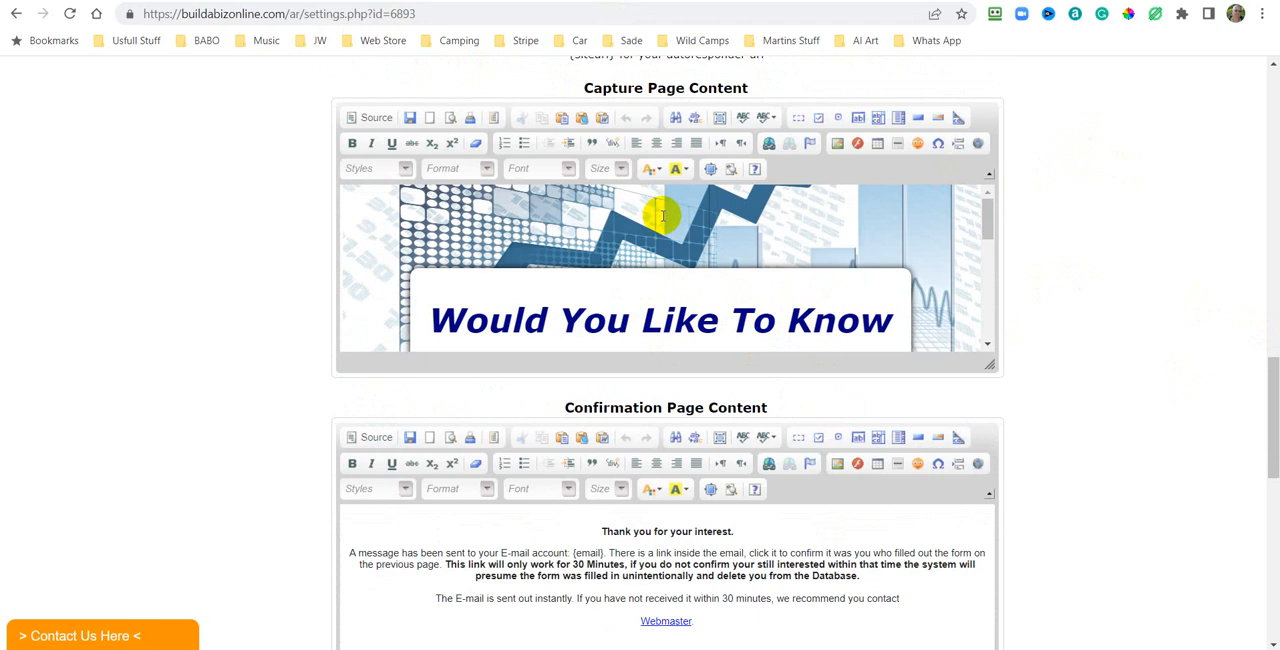
# Copy the background image URL from the new campaign's capture page source.
pyautogui.click(373, 121)
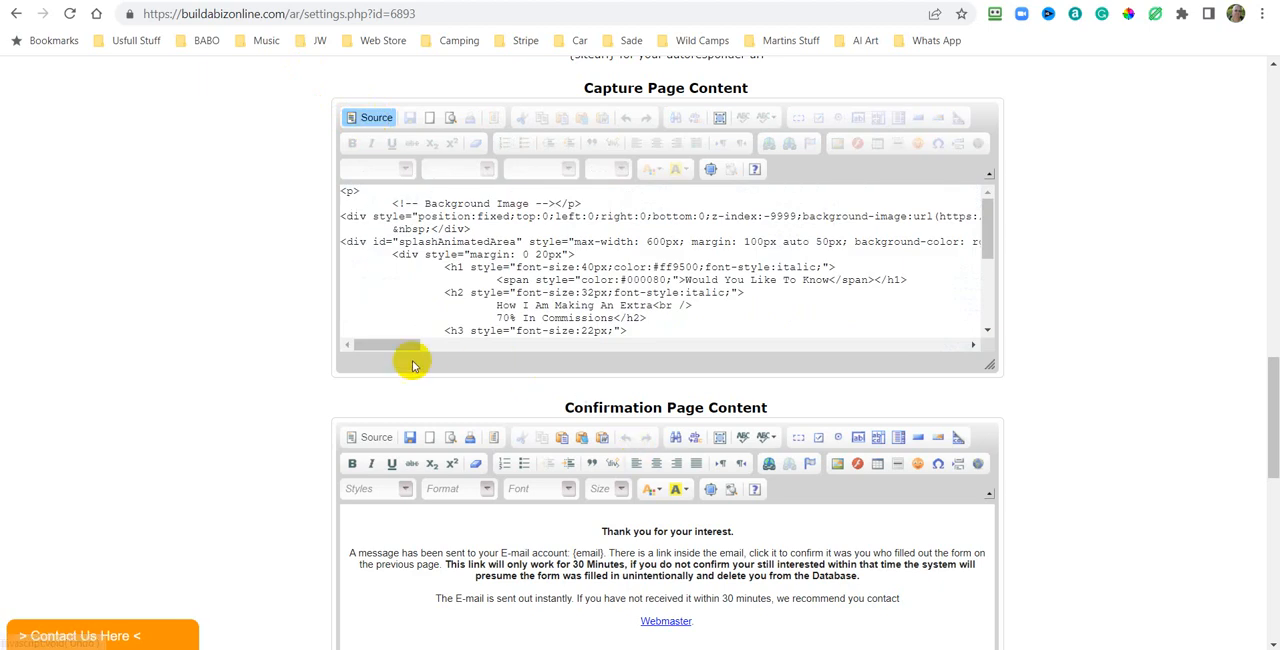
pyautogui.moveTo(408, 346); pyautogui.dragTo(471, 345)
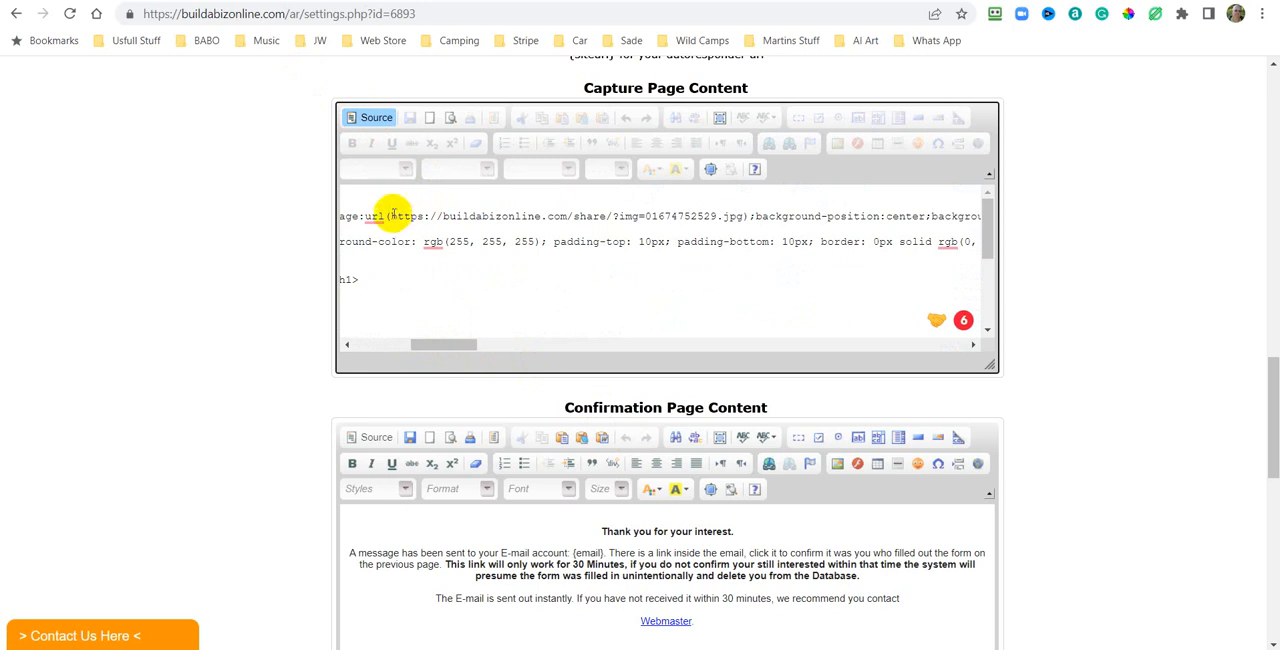
pyautogui.moveTo(391, 214); pyautogui.dragTo(722, 216)
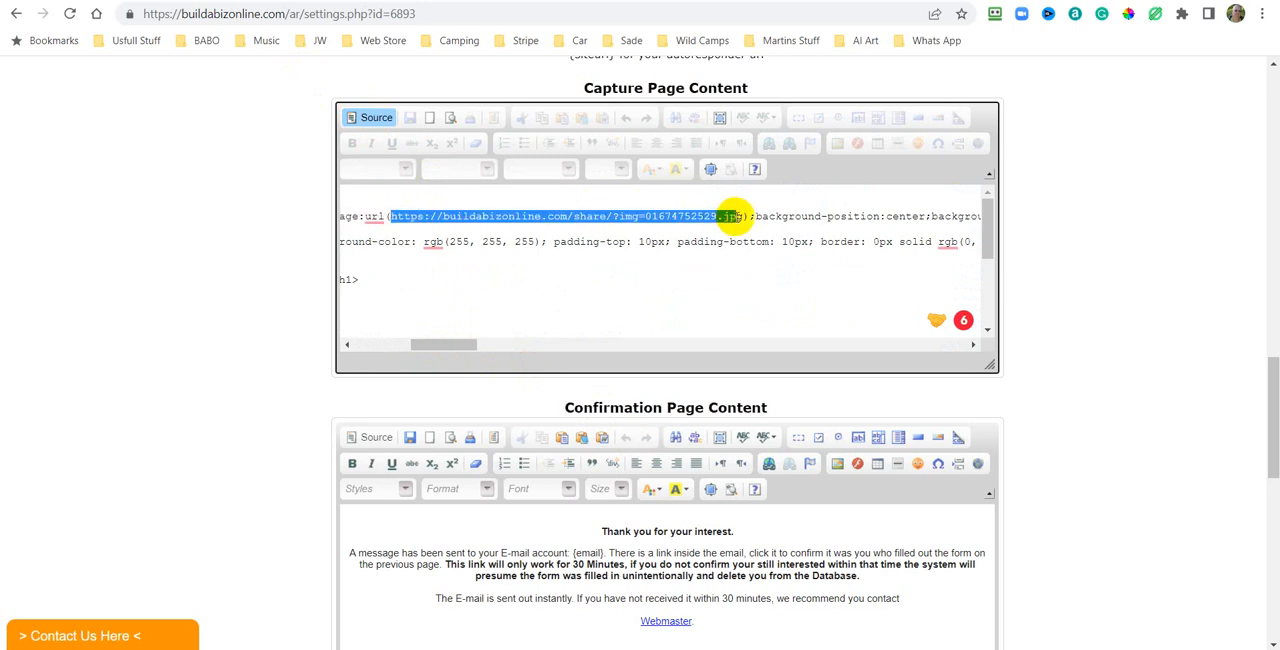
pyautogui.rightClick(724, 220)
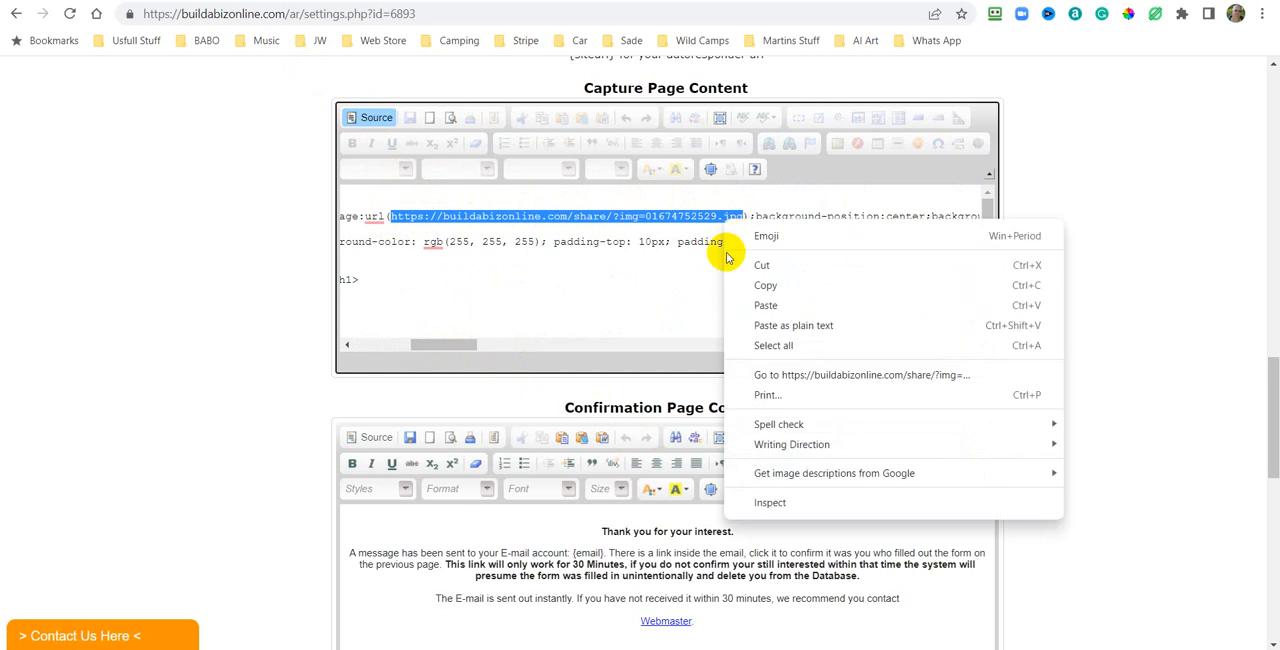
pyautogui.click(764, 284)
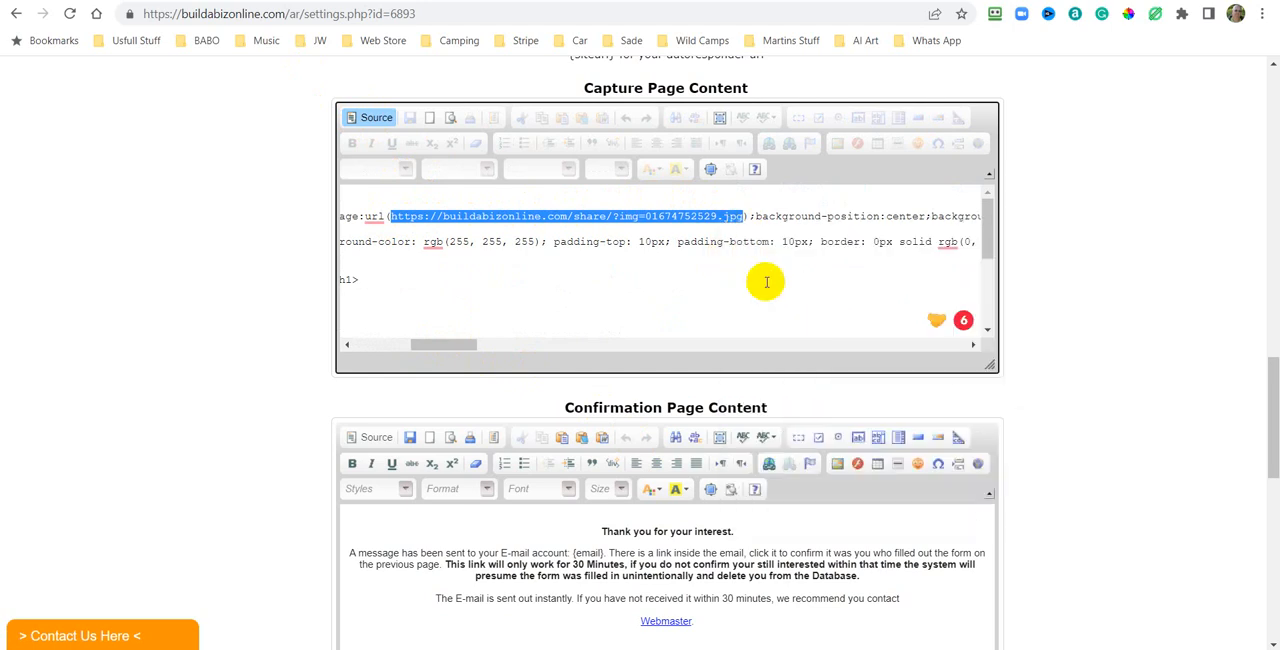
# Switch to the BABO Settings Pages Generator tab and clear the Image URL field.
pyautogui.click(394, 71)
pyautogui.hotkey('ctrl', 'Tab')
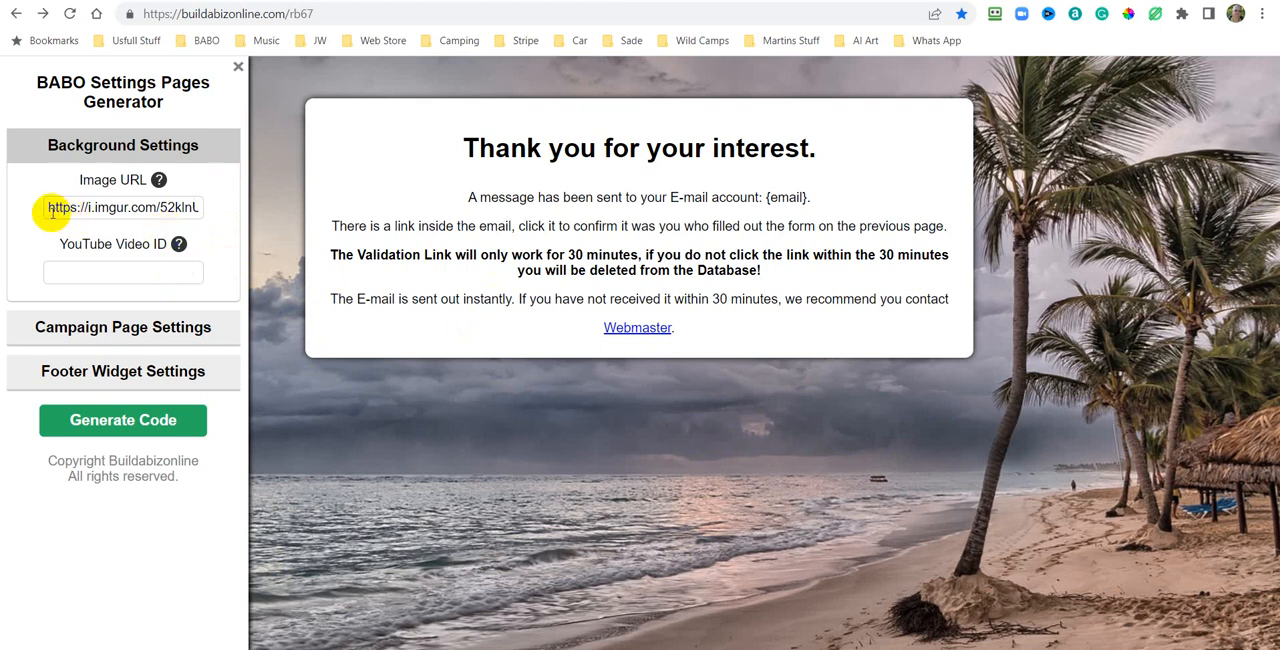
pyautogui.moveTo(47, 207); pyautogui.dragTo(214, 177)
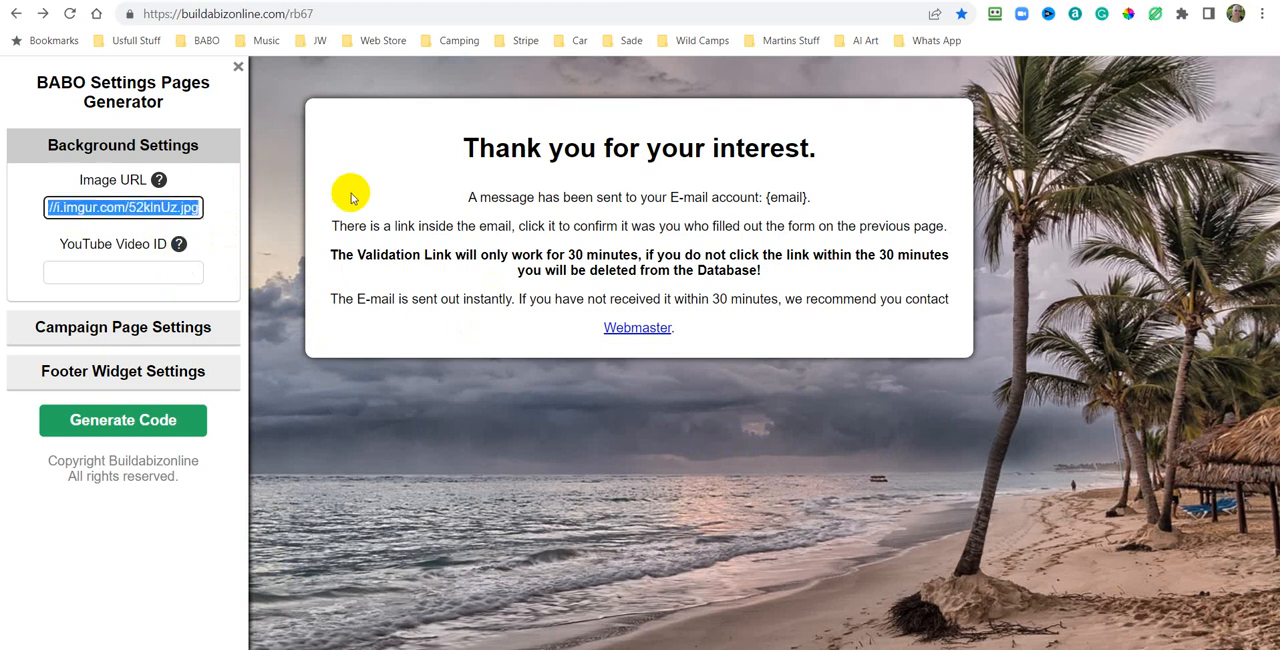
pyautogui.press('Delete')
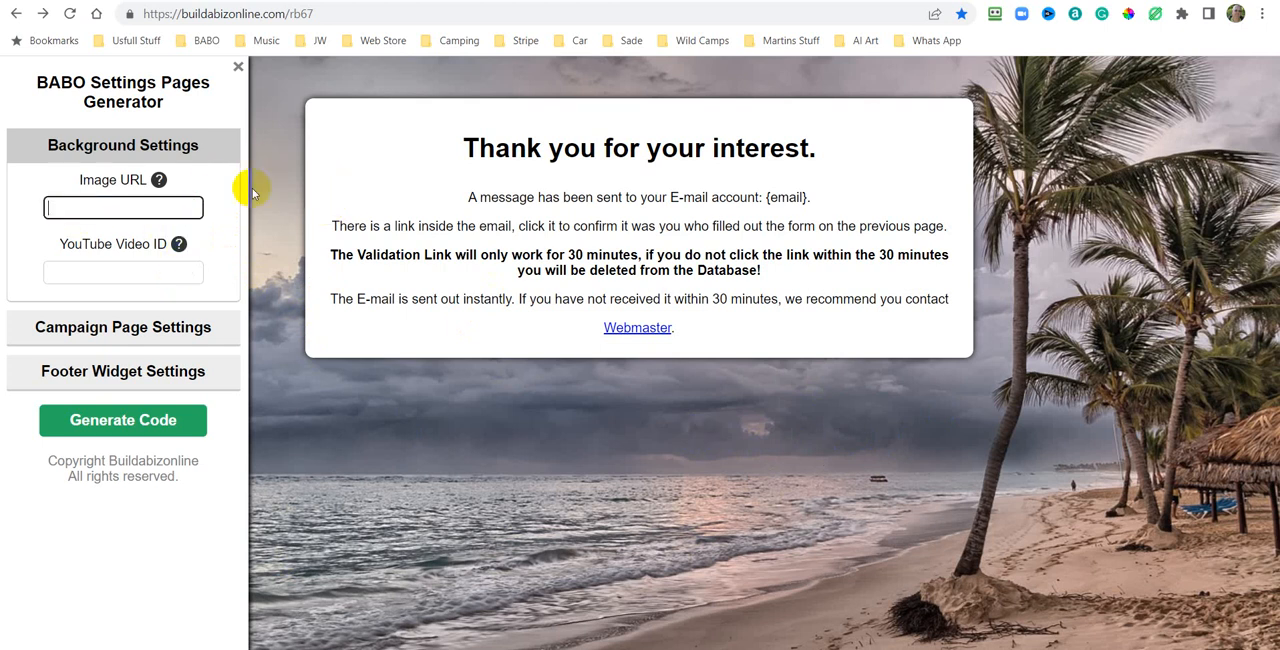
# Paste the copied background image URL into the Image URL field and open the Campaign Page Settings section.
pyautogui.rightClick(52, 212)
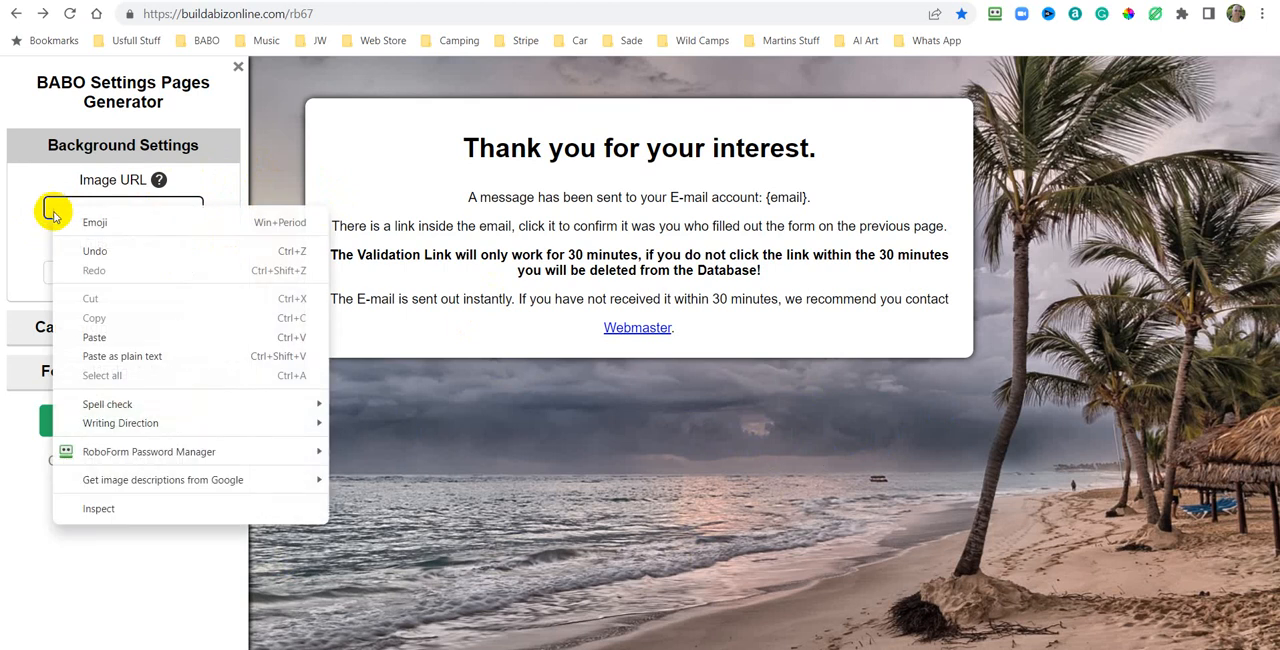
pyautogui.click(101, 345)
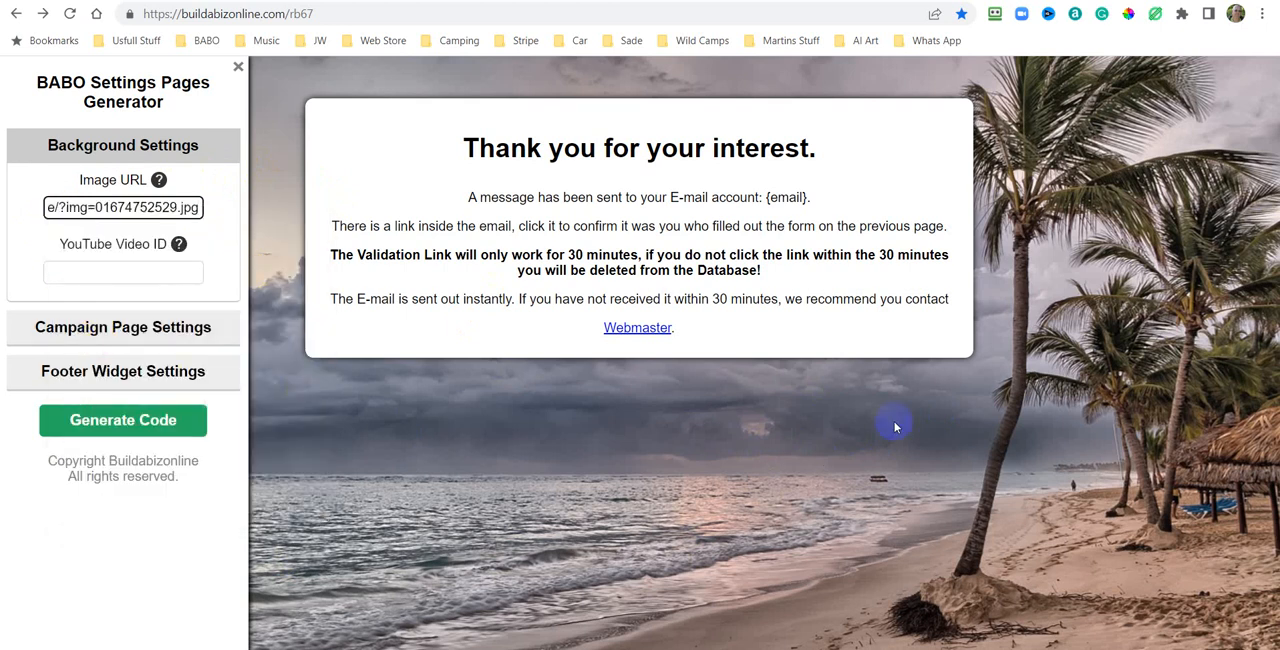
pyautogui.click(652, 428)
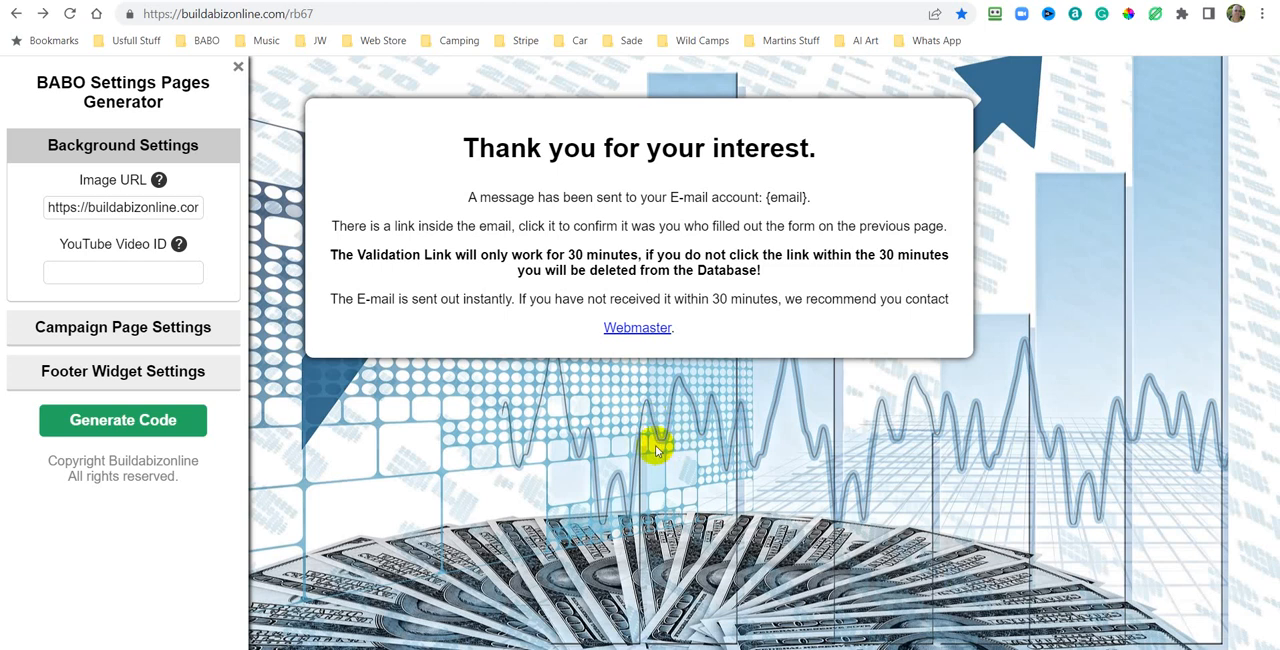
pyautogui.click(140, 330)
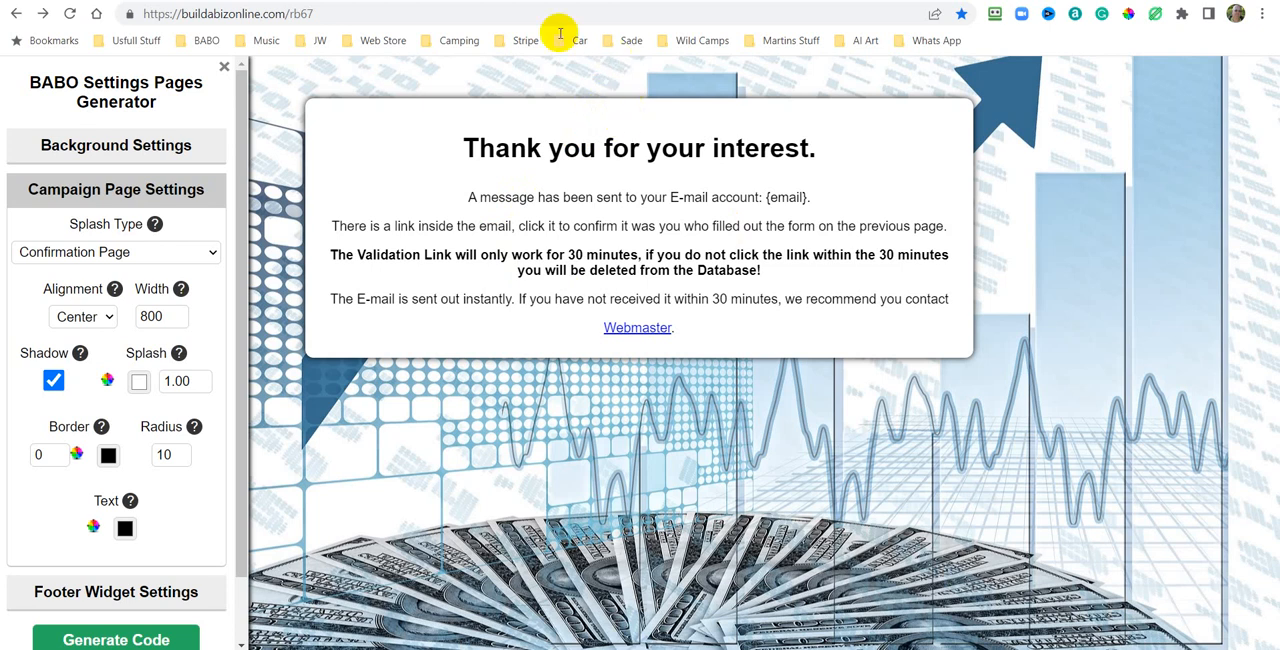
# Return to the campaign settings tab, switch the capture page content out of source view, and save it.
pyautogui.click(490, 1)
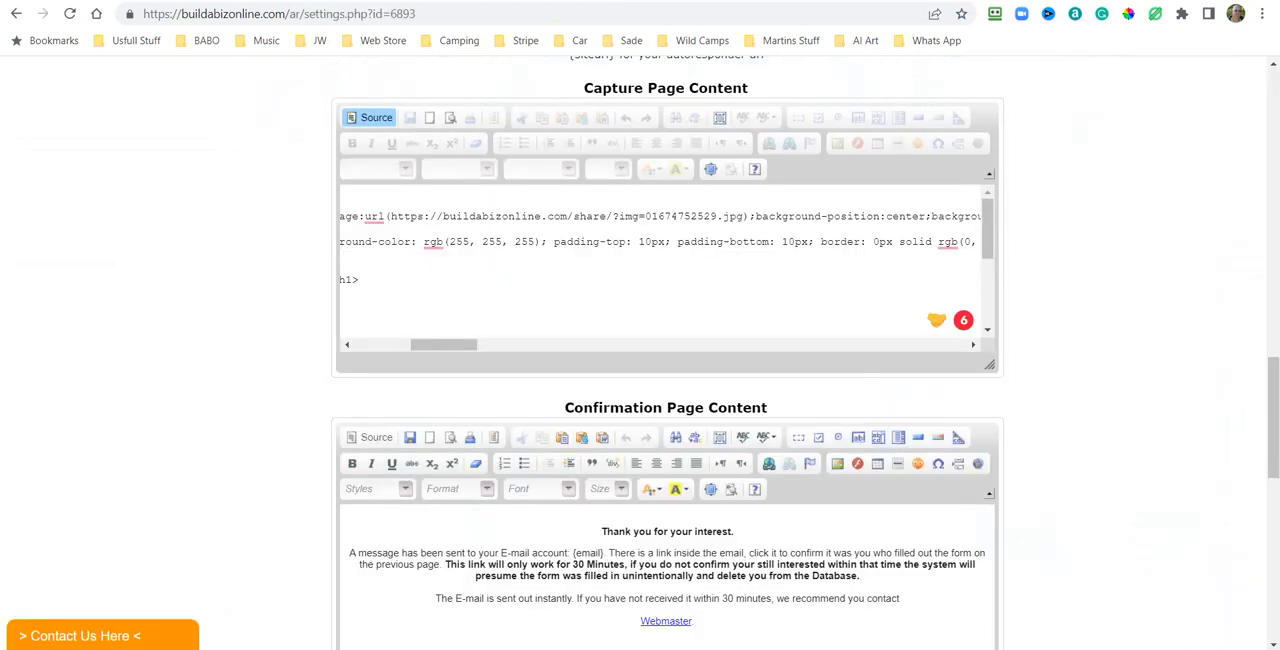
pyautogui.click(350, 1)
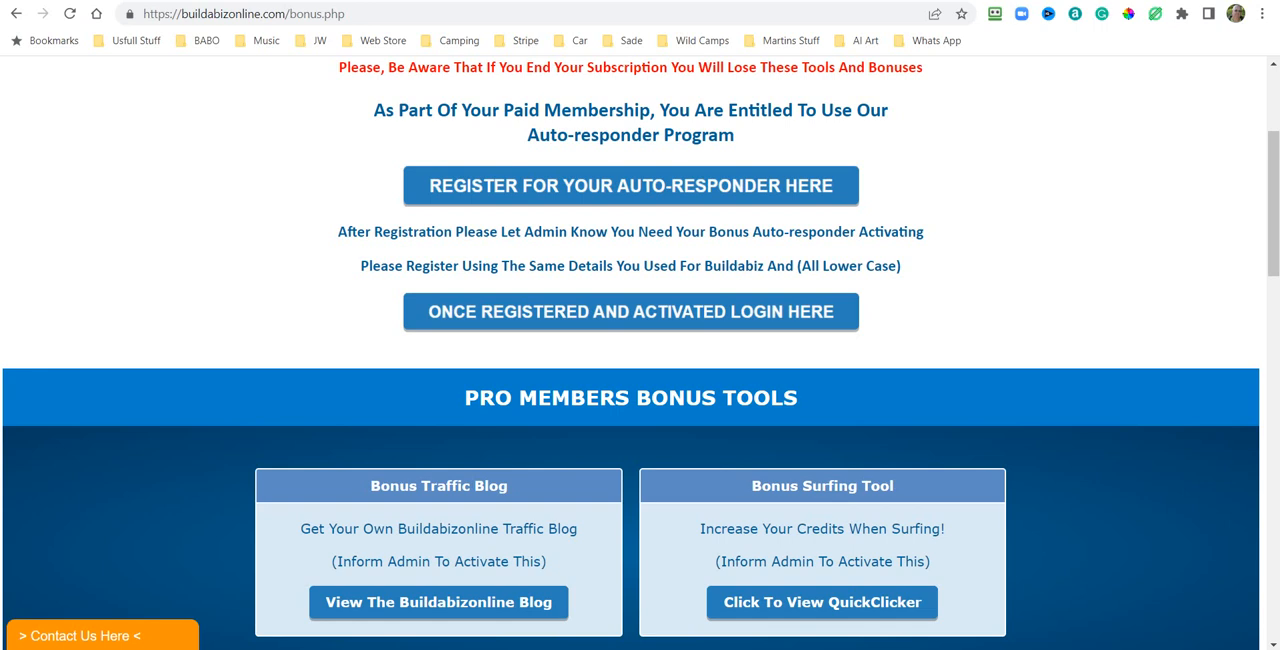
pyautogui.click(490, 1)
pyautogui.scroll(4, 1097, 226)
pyautogui.scroll(-3, 1097, 230)
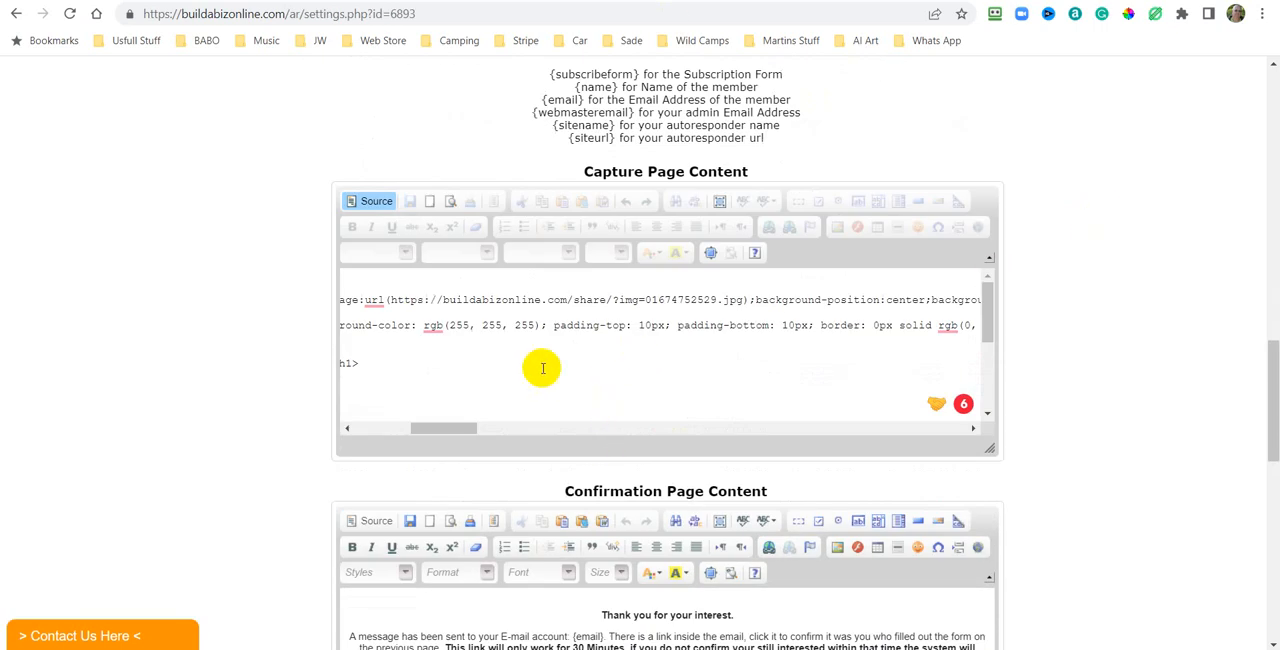
pyautogui.moveTo(443, 431); pyautogui.dragTo(338, 412)
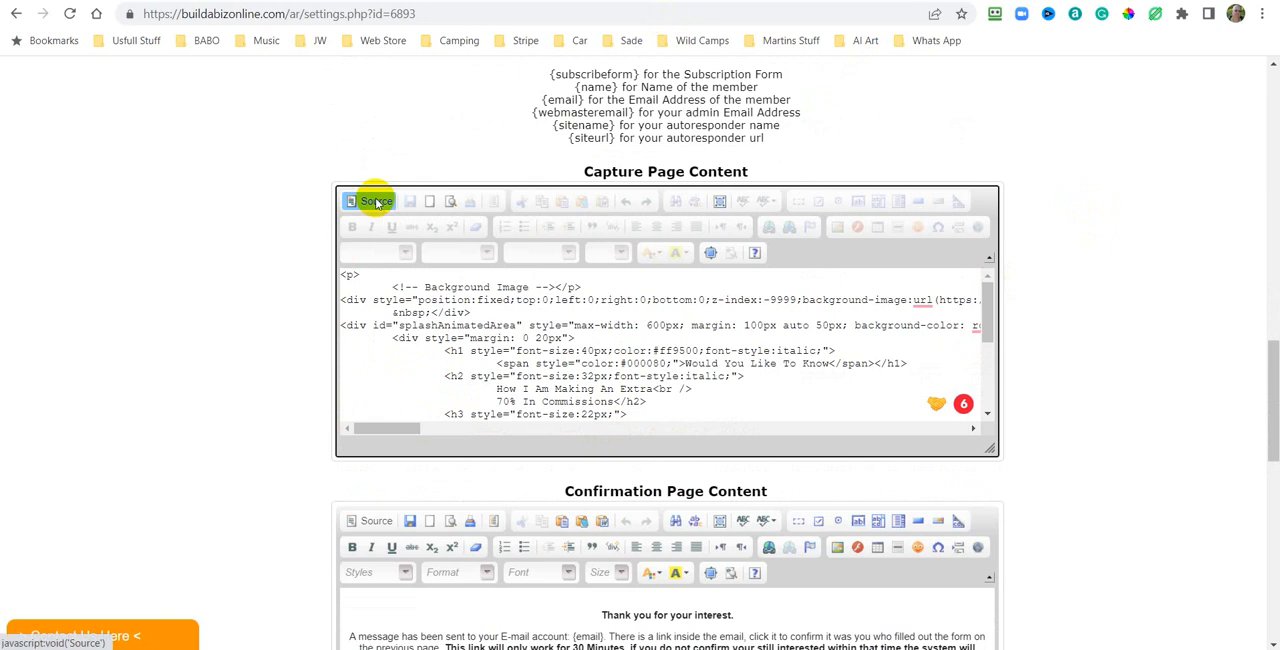
pyautogui.click(377, 203)
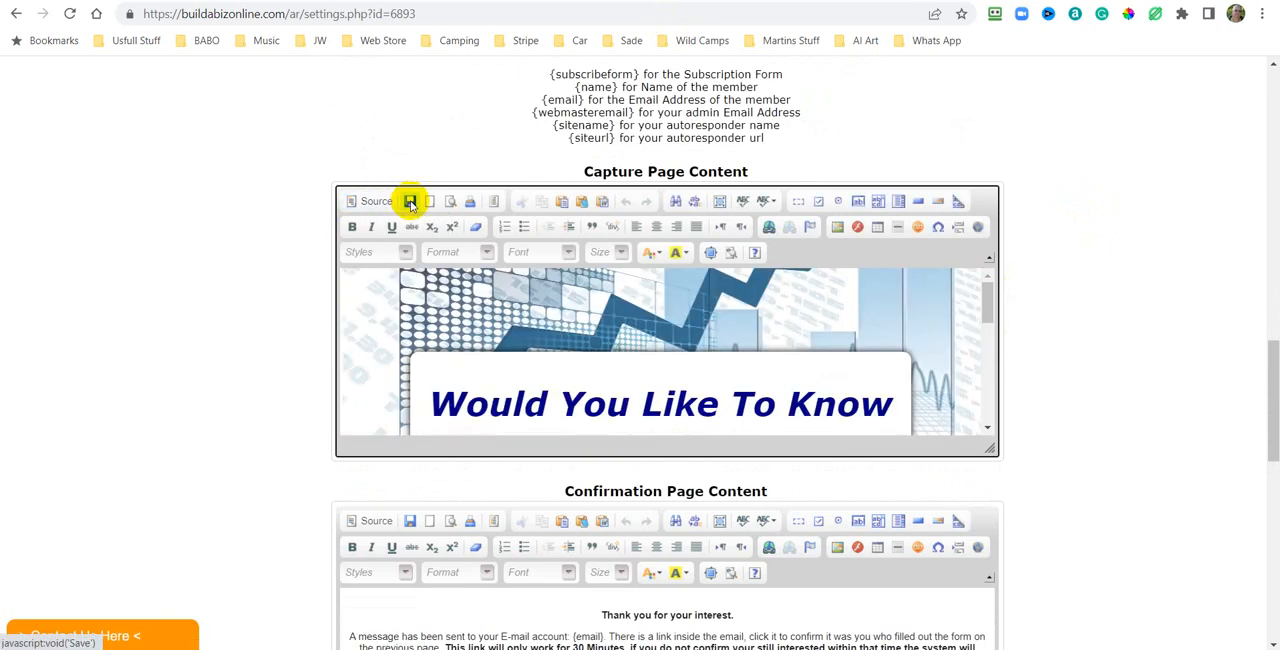
pyautogui.click(410, 203)
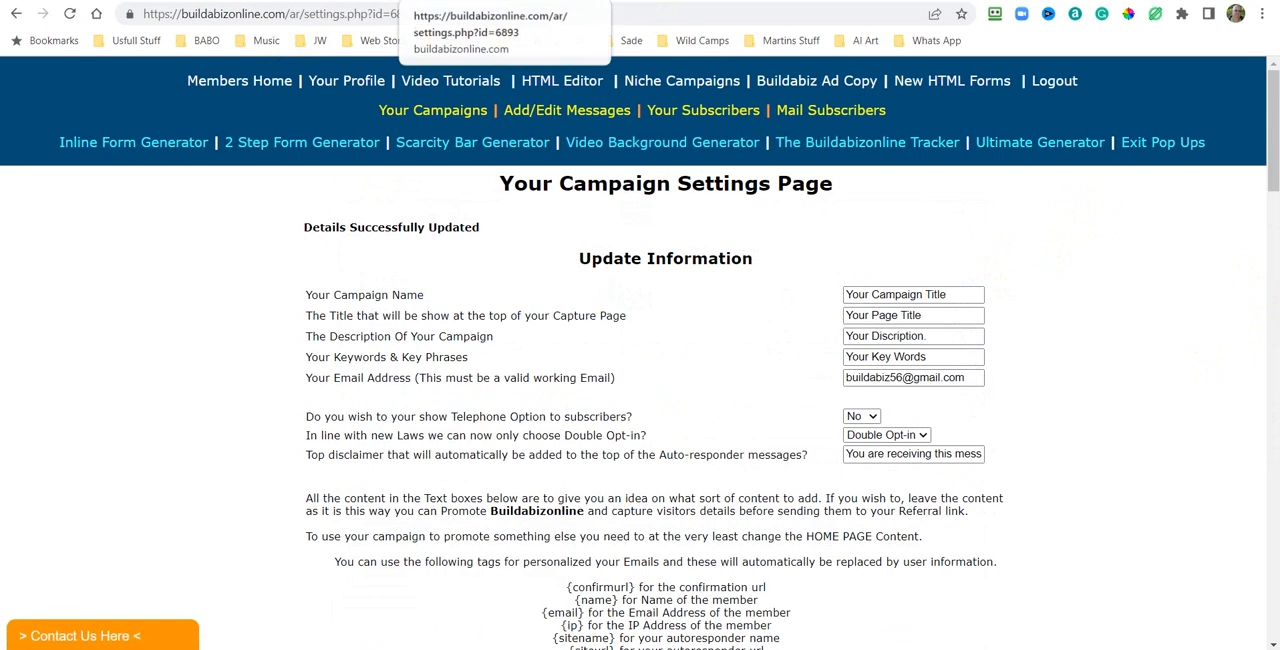
pyautogui.scroll(-20, 1143, 343)
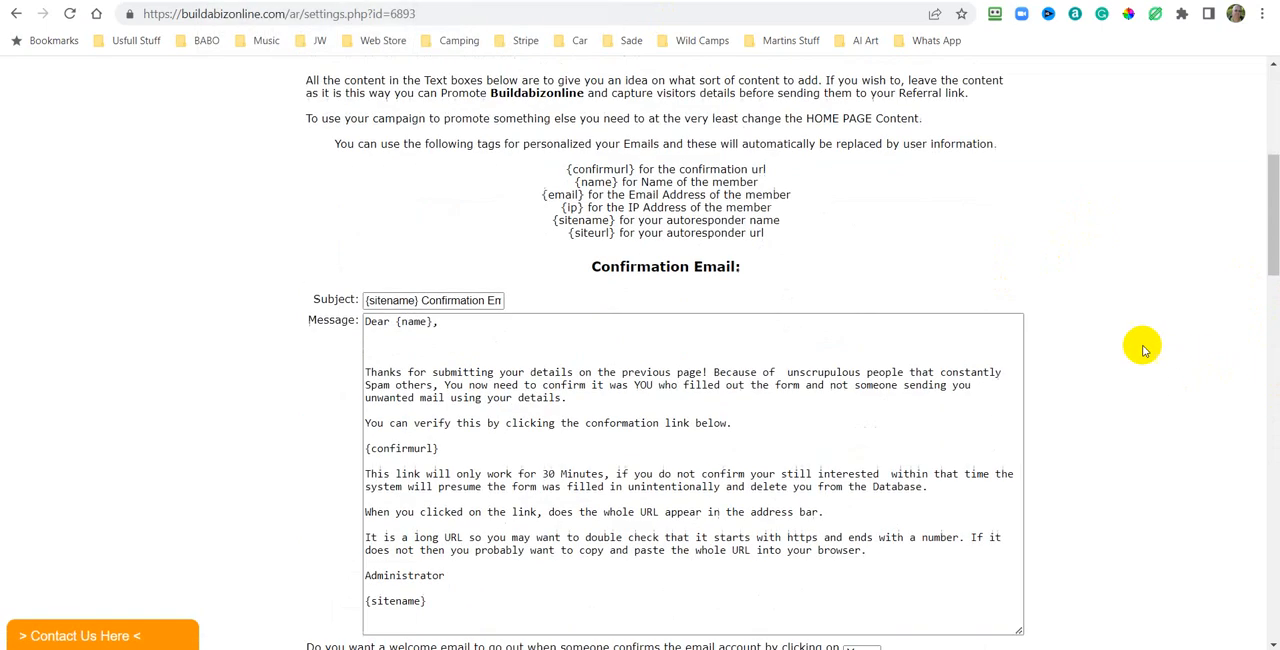
pyautogui.scroll(-3, 1123, 330)
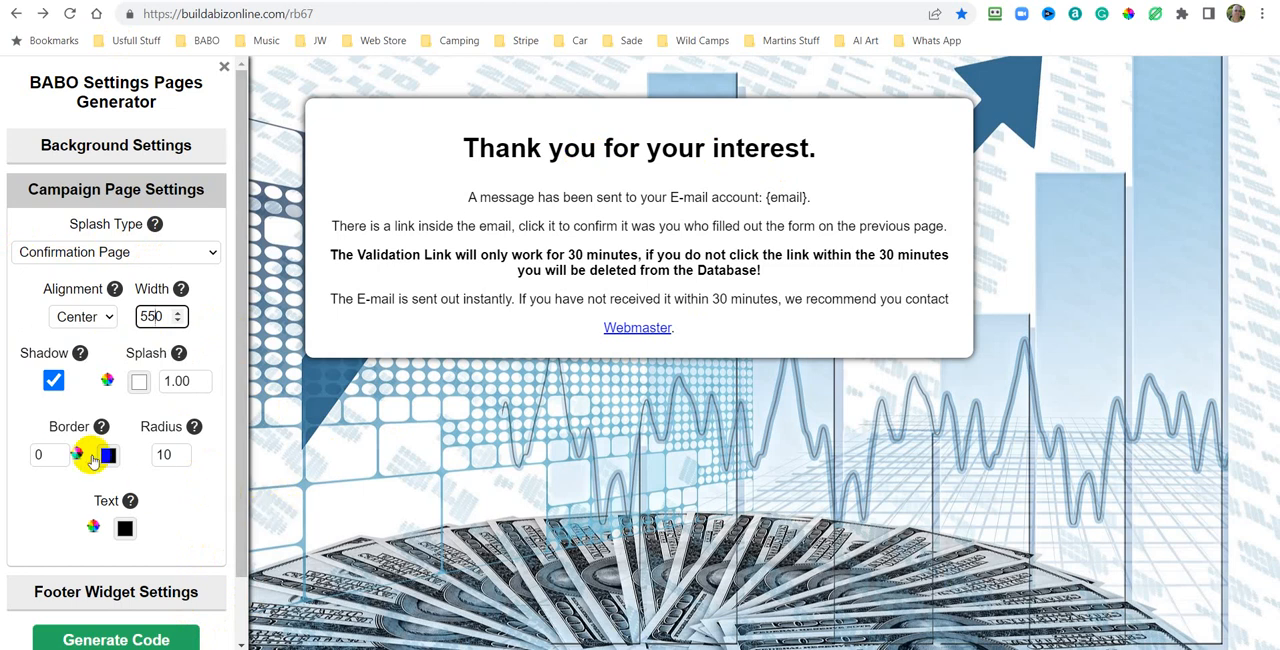
# Set the confirmation splash width to 550 and its border to 2, keeping the shadow enabled.
pyautogui.click(52, 382)
pyautogui.click(52, 382)
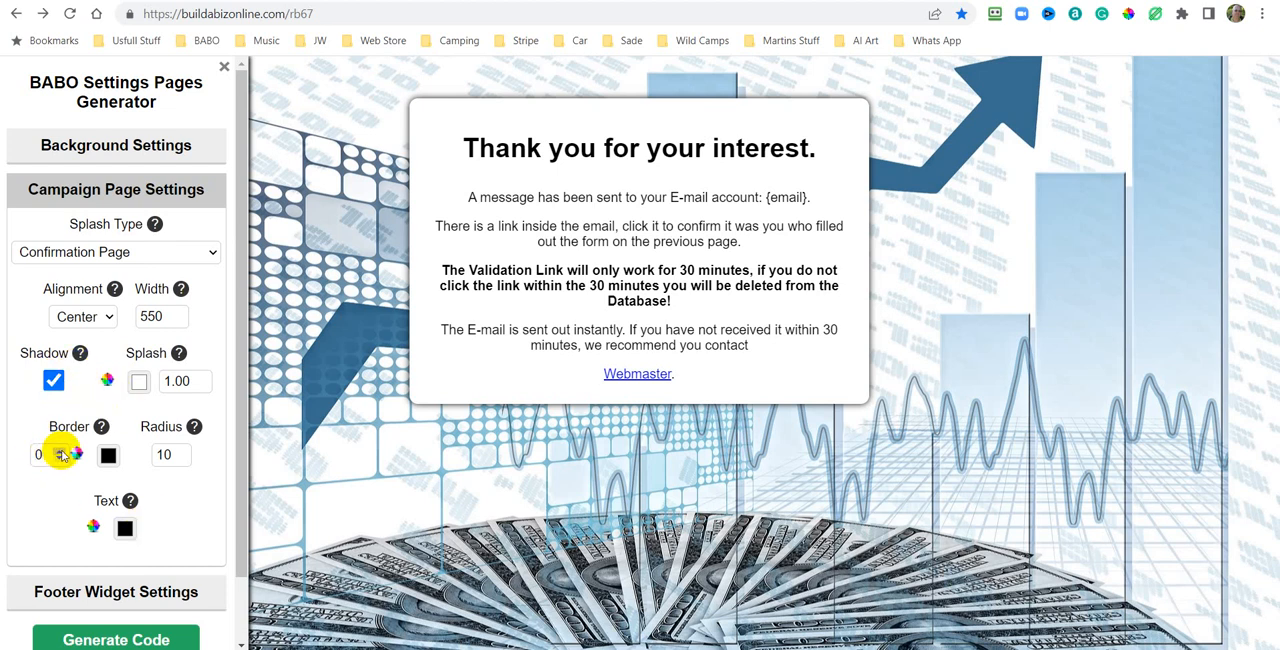
pyautogui.click(60, 450)
pyautogui.click(60, 450)
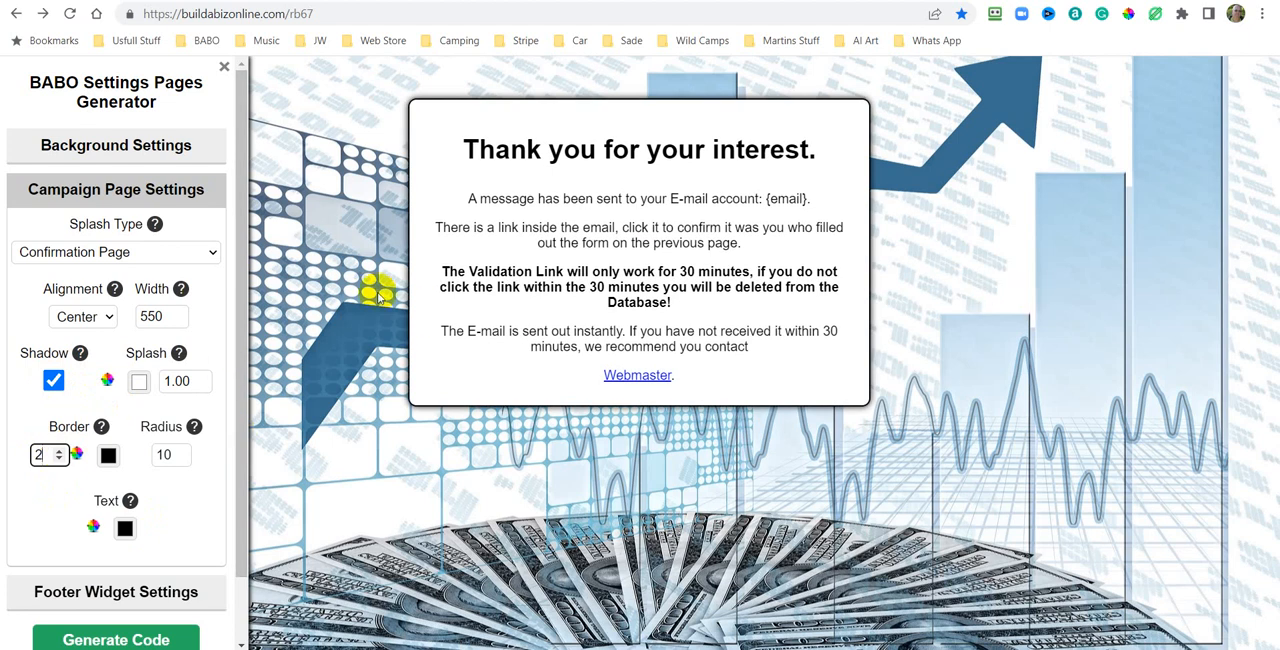
pyautogui.moveTo(238, 289); pyautogui.dragTo(234, 380)
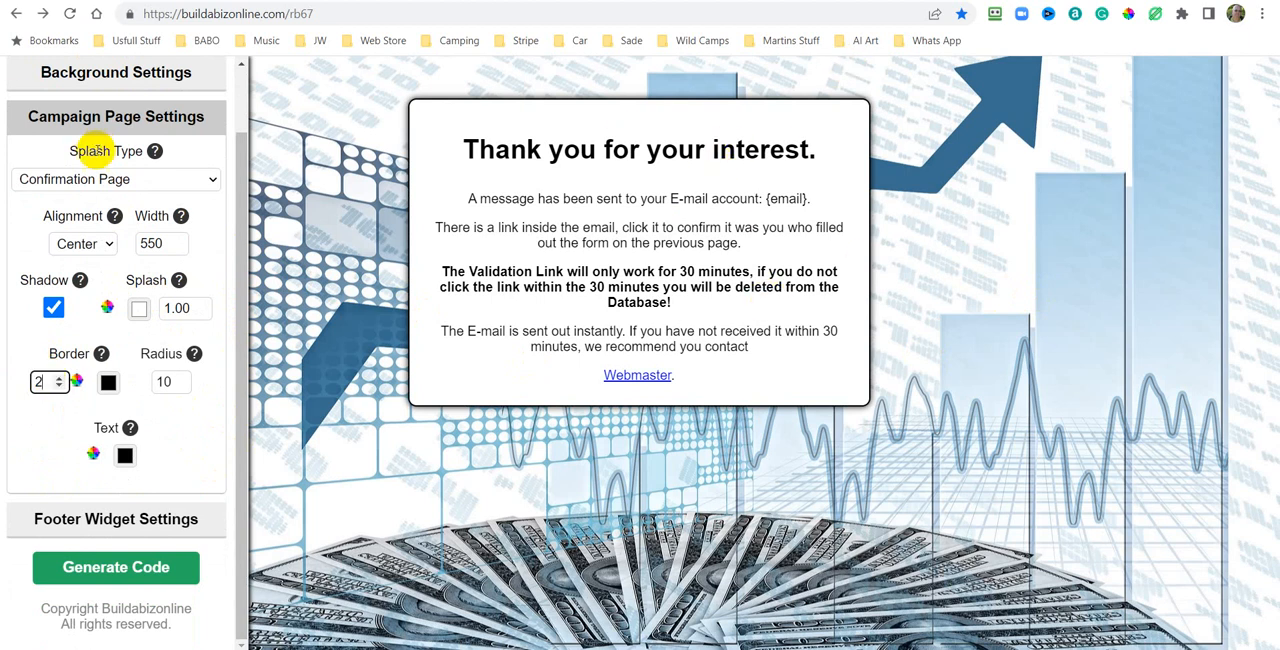
# Generate the confirmation page settings code and copy it to the clipboard.
pyautogui.click(110, 567)
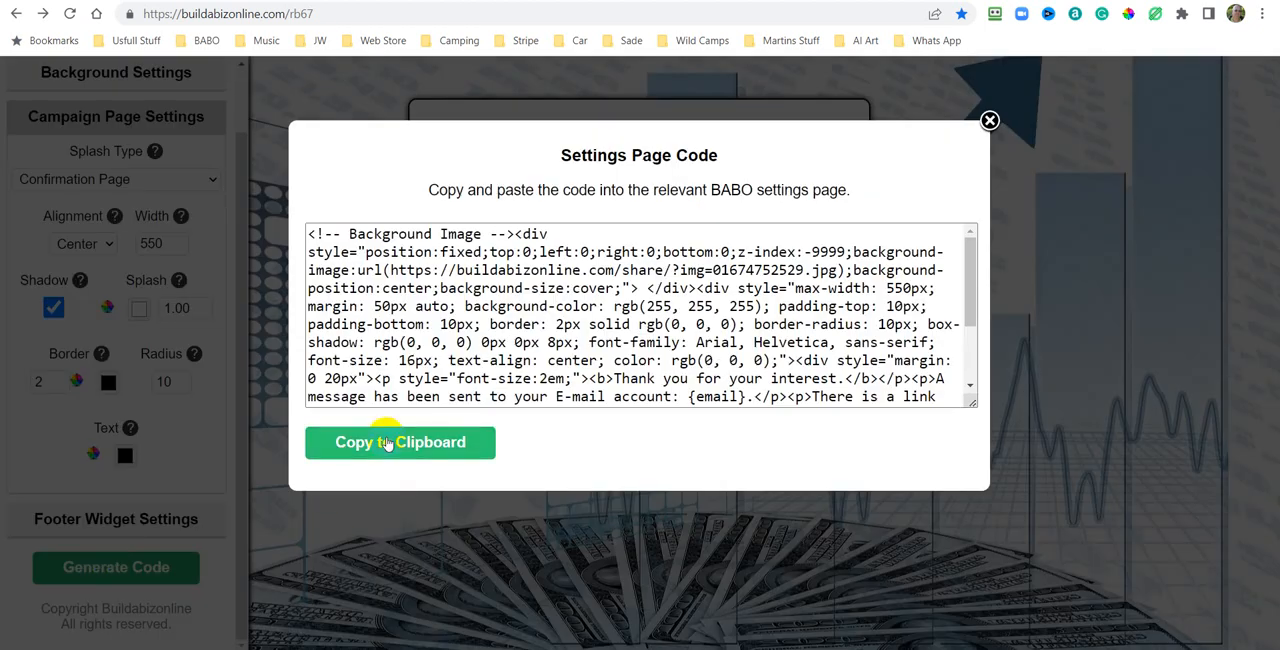
pyautogui.click(457, 443)
pyautogui.rightClick(507, 340)
pyautogui.click(380, 443)
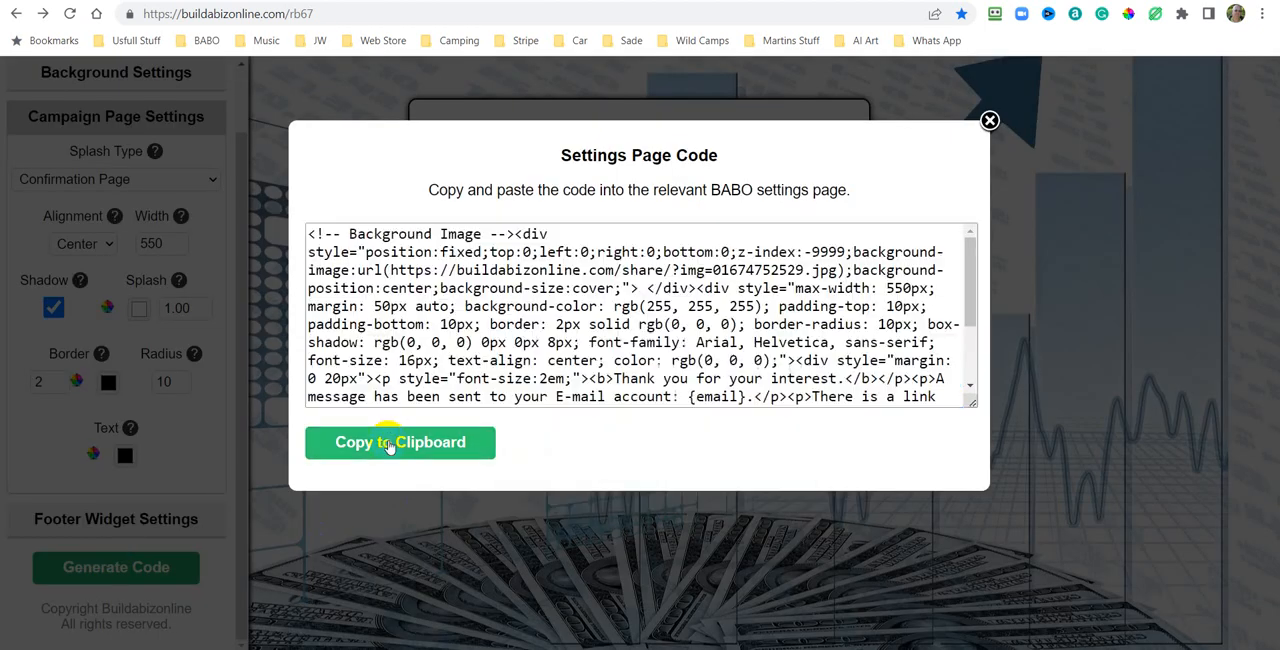
pyautogui.click(390, 446)
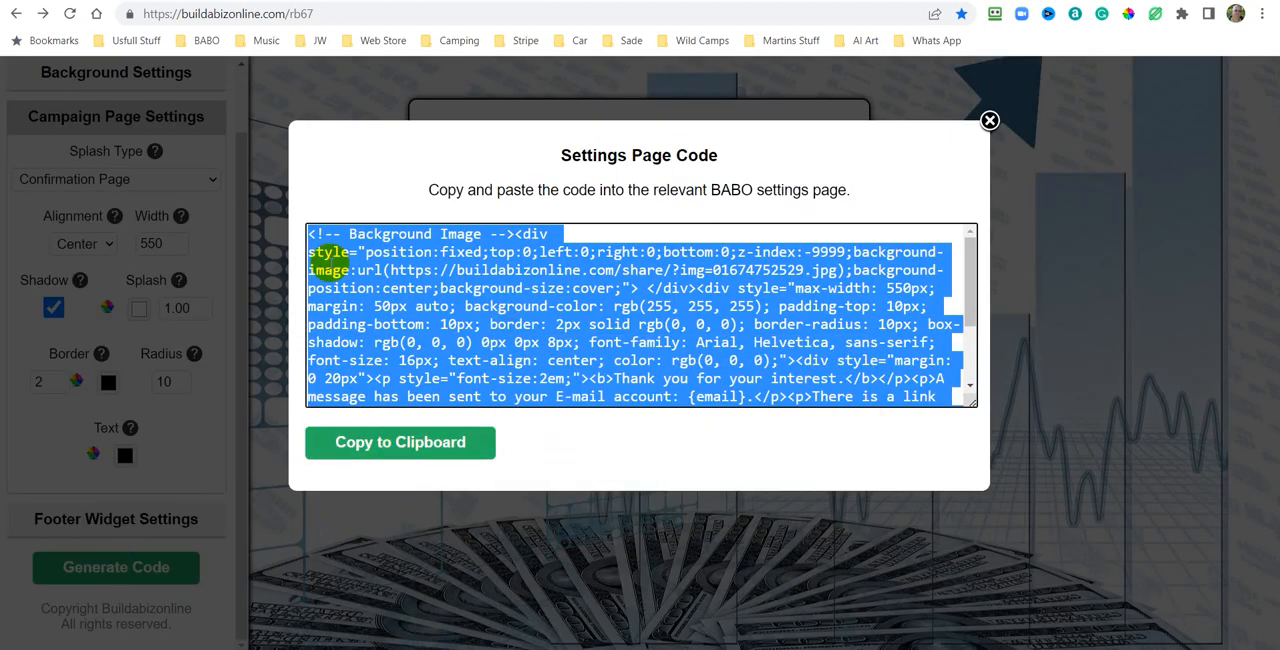
pyautogui.click(403, 443)
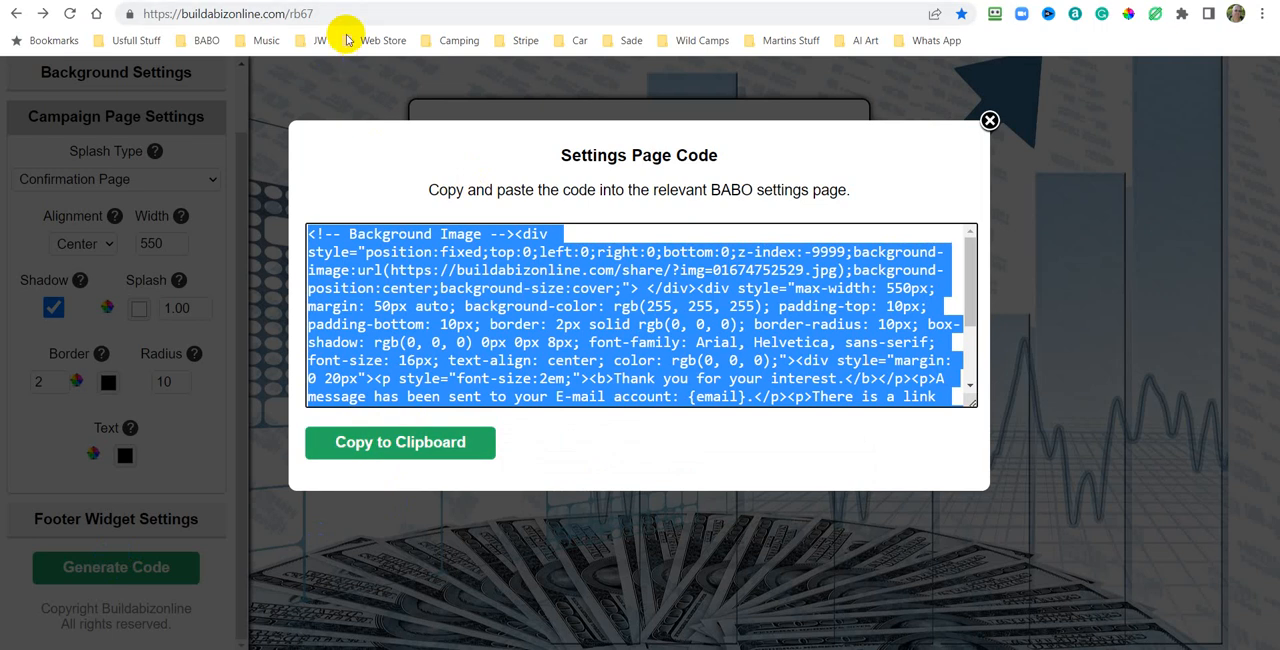
# Replace the new campaign's confirmation page content source with the copied code and save it.
pyautogui.hotkey('ctrl', 'Tab')
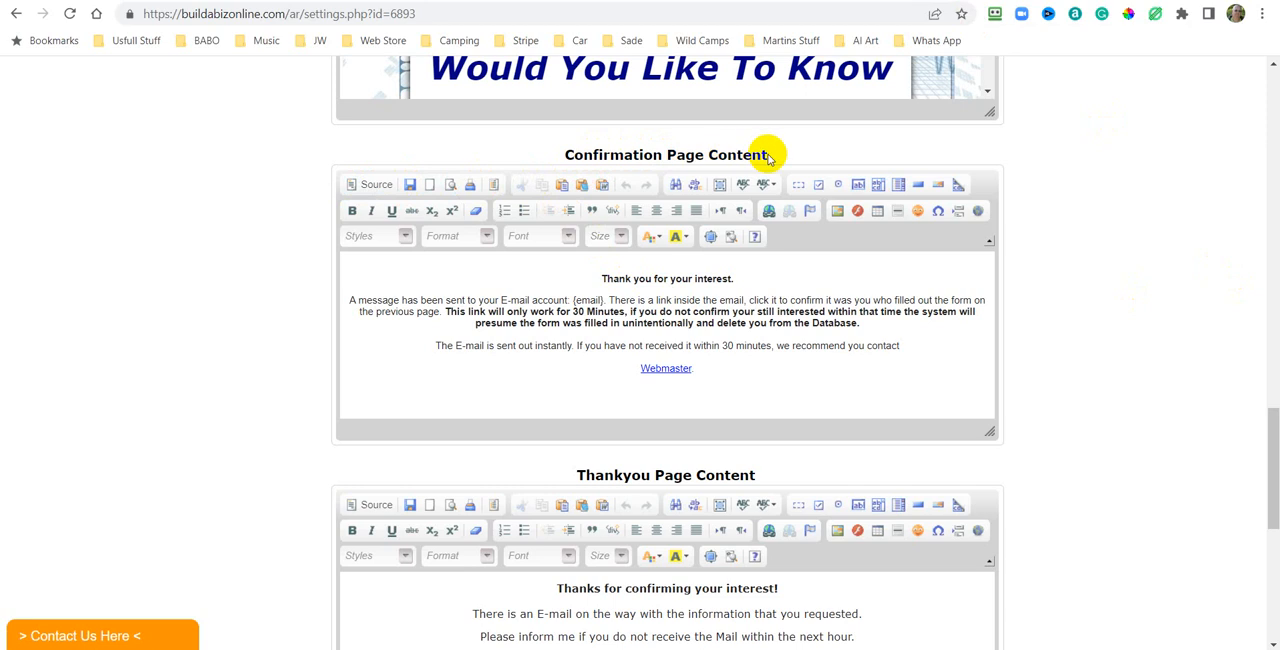
pyautogui.click(376, 187)
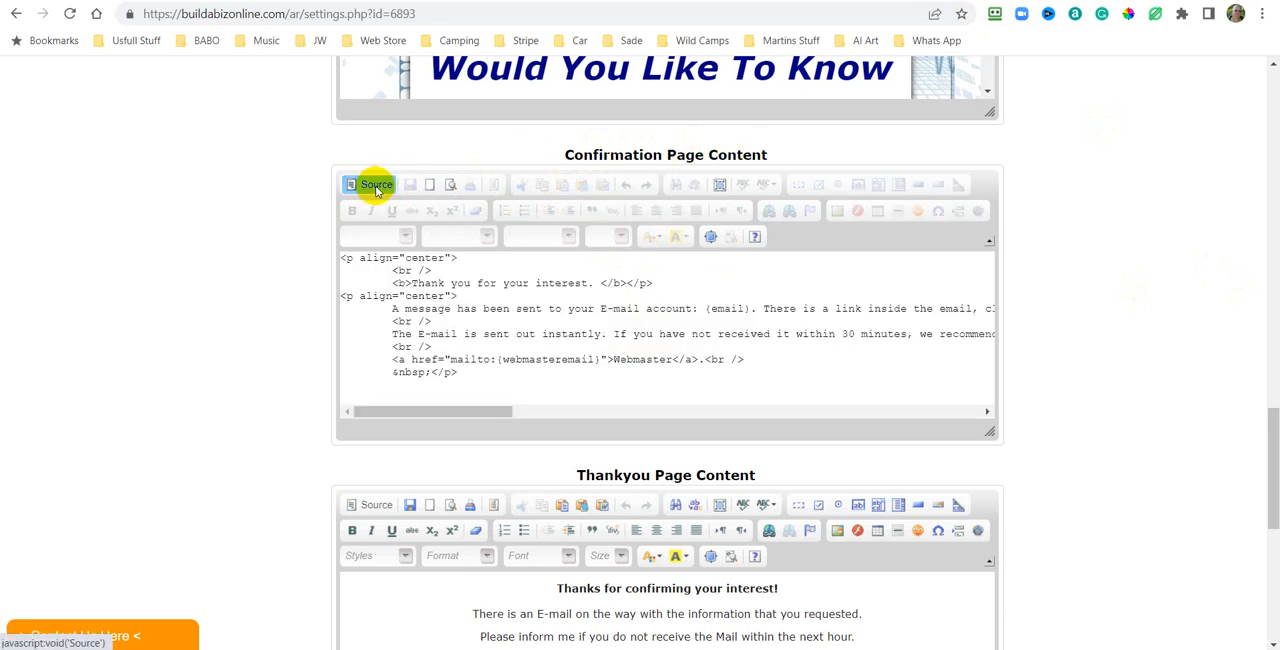
pyautogui.rightClick(667, 320)
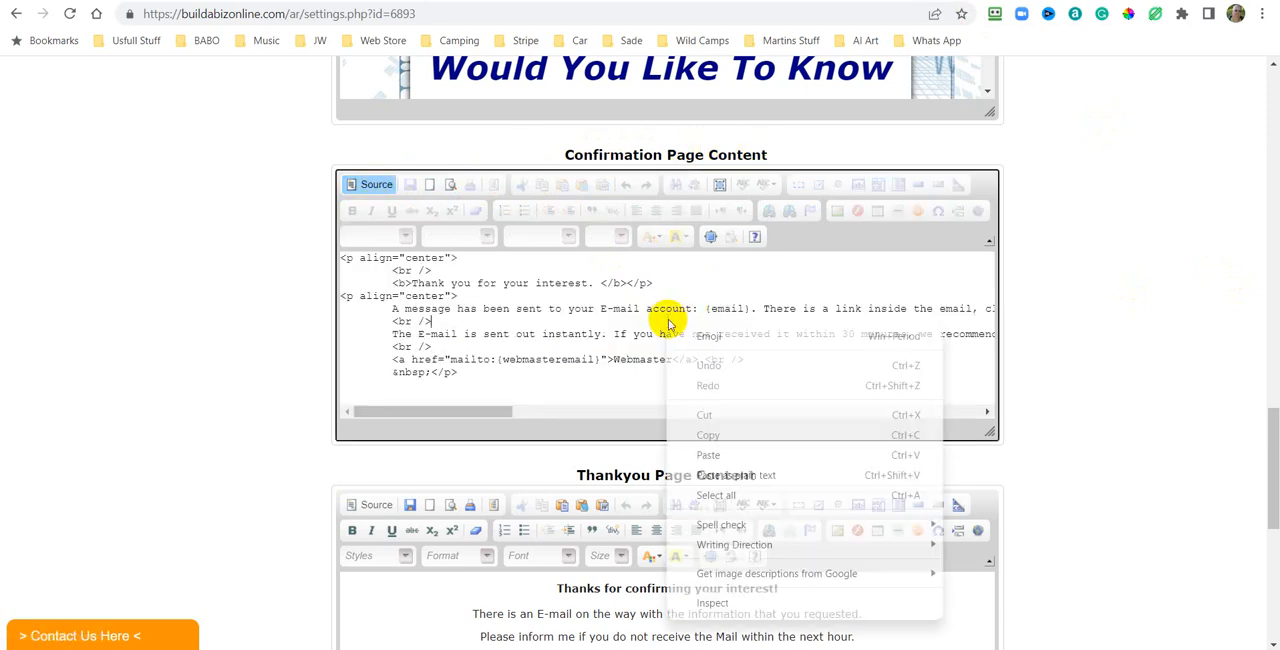
pyautogui.click(716, 495)
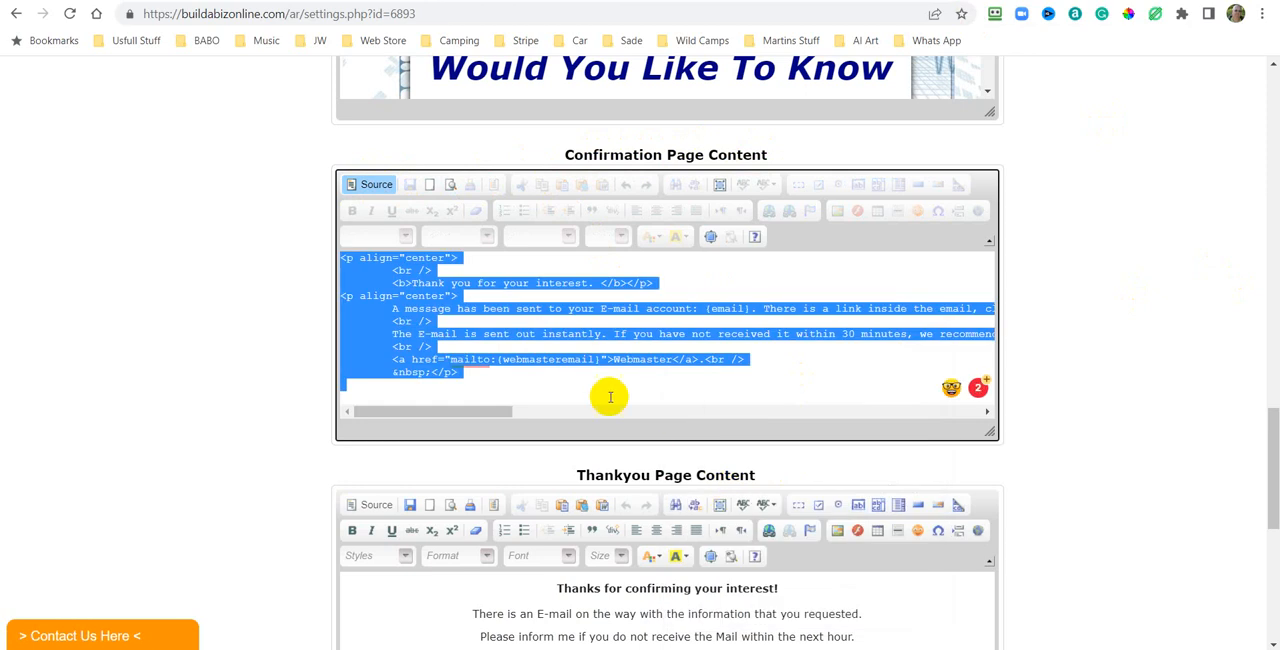
pyautogui.rightClick(568, 302)
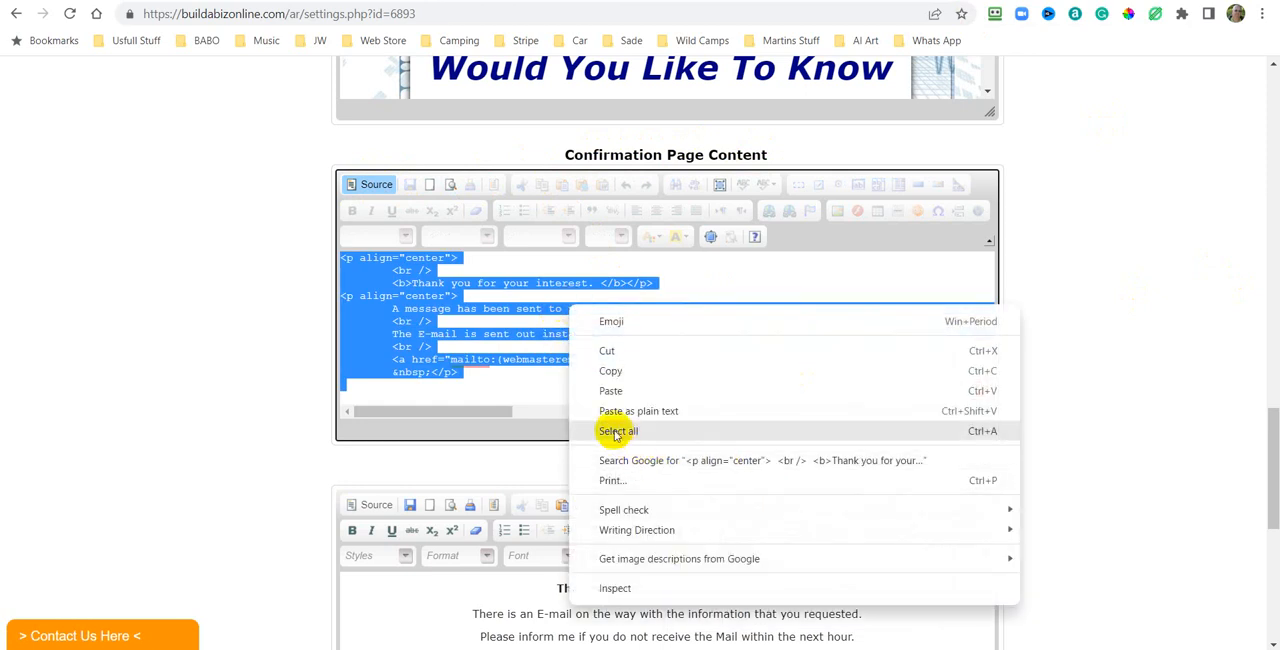
pyautogui.click(610, 390)
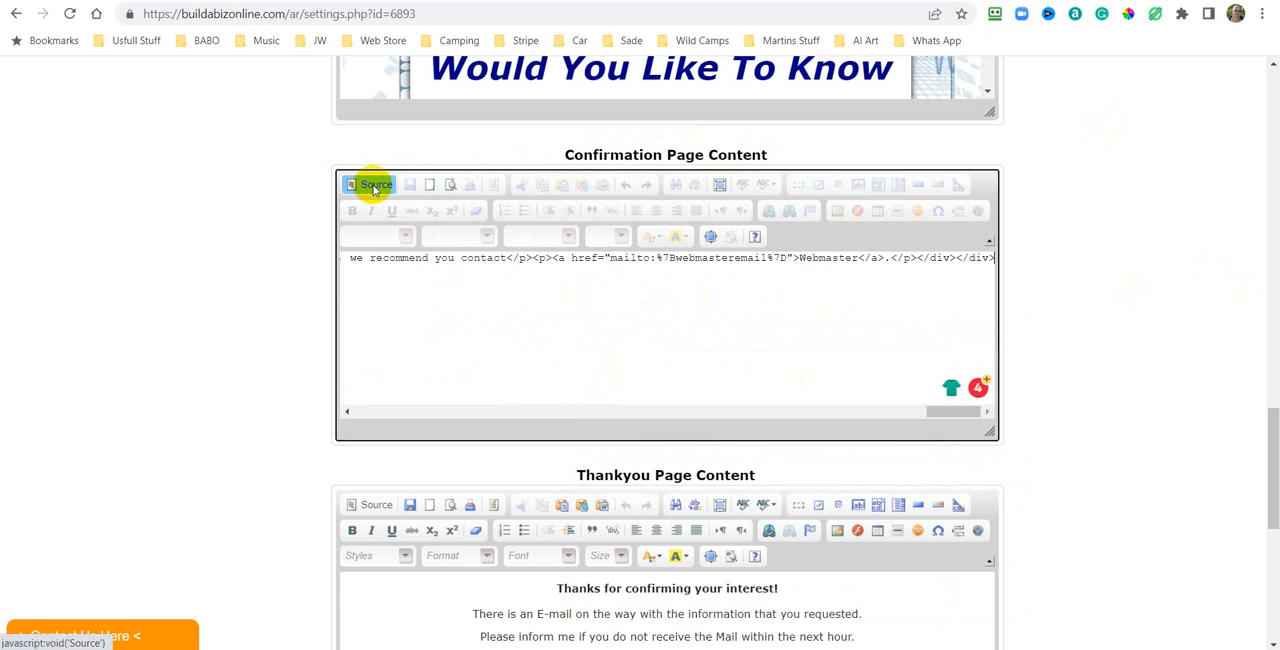
pyautogui.click(376, 186)
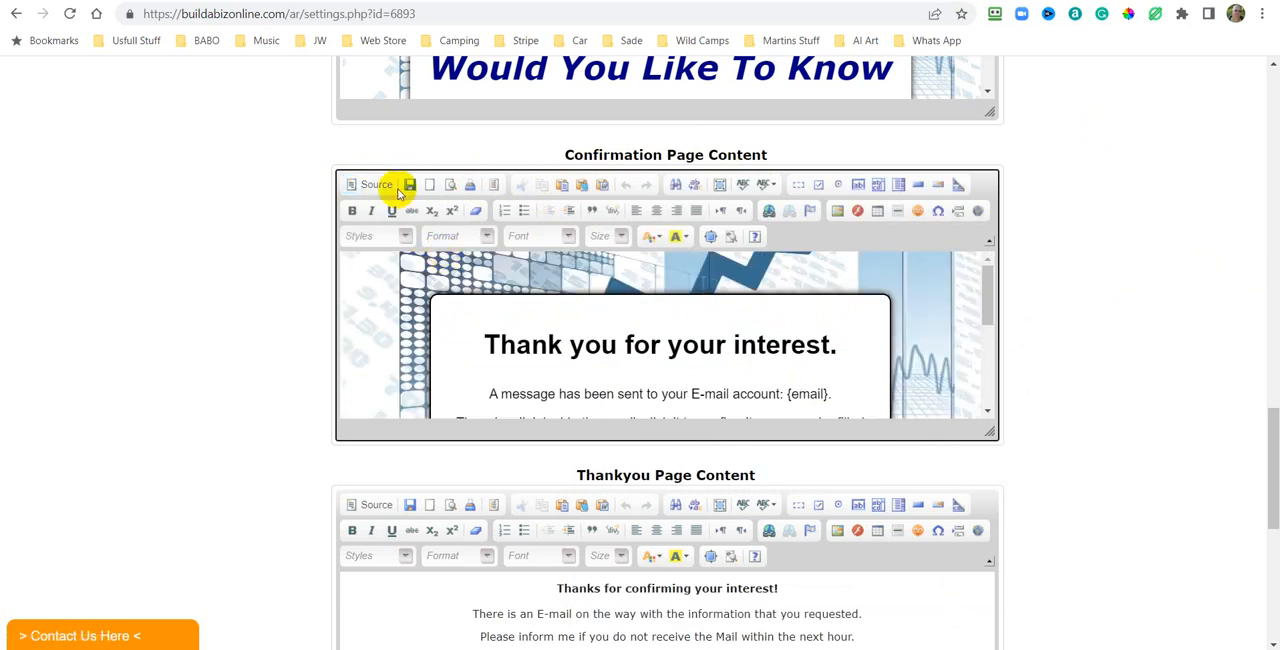
pyautogui.click(411, 185)
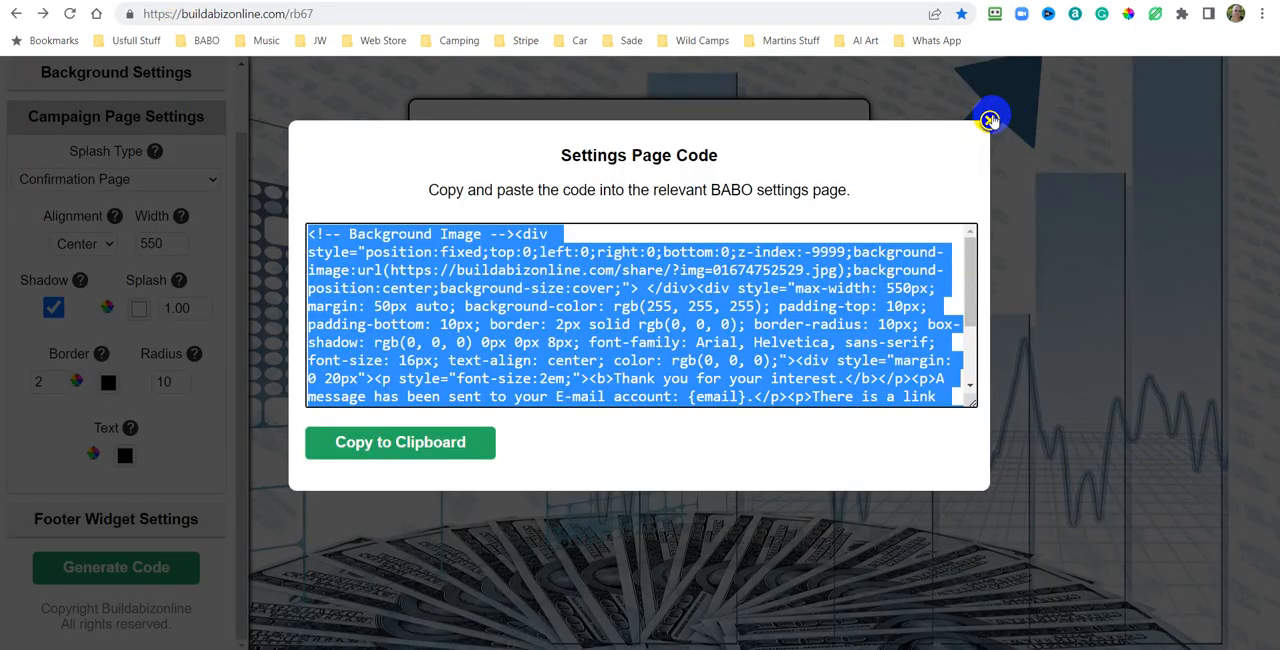
# Regenerate the confirmation page code with a splash width of 650 and copy it to the clipboard.
pyautogui.click(989, 120)
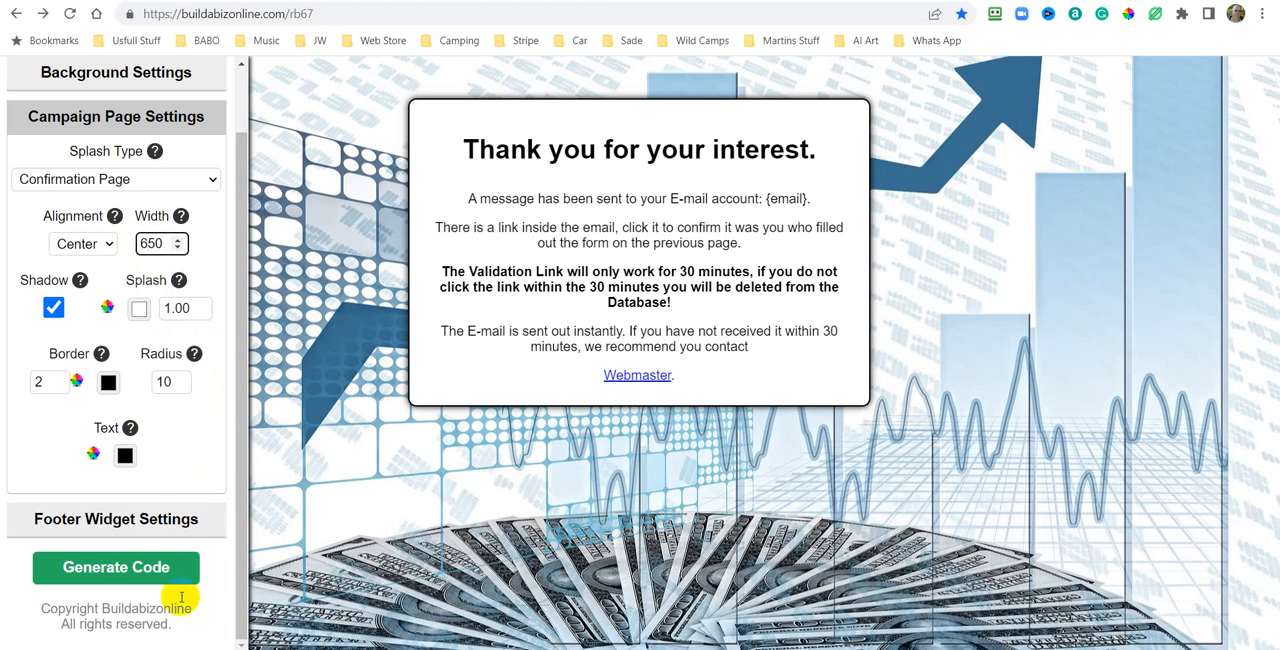
pyautogui.click(115, 567)
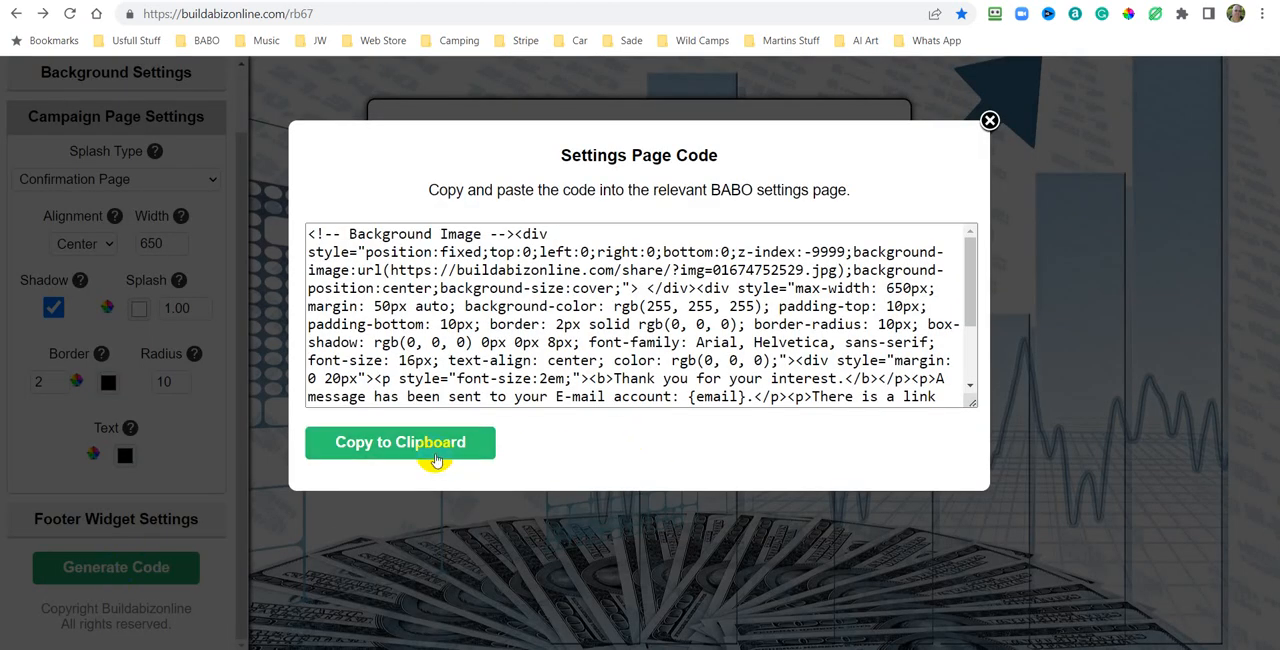
pyautogui.click(398, 451)
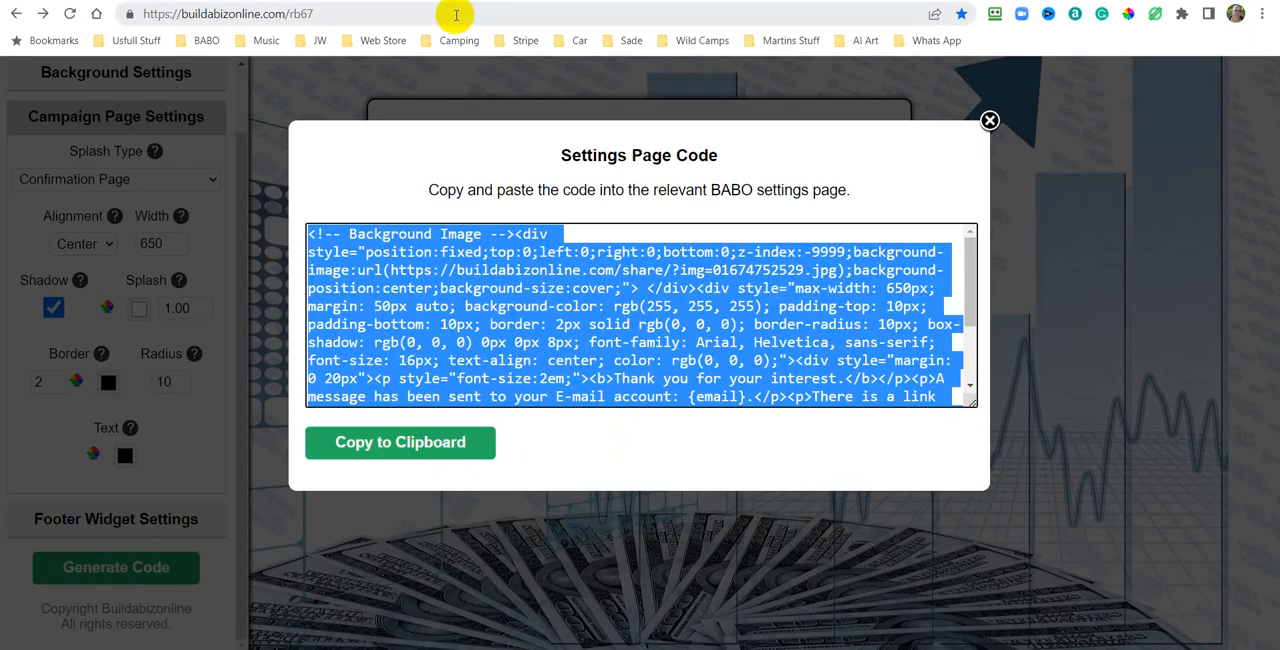
# Replace the confirmation page content source with the copied 650-width code and save the campaign settings.
pyautogui.click(633, 5)
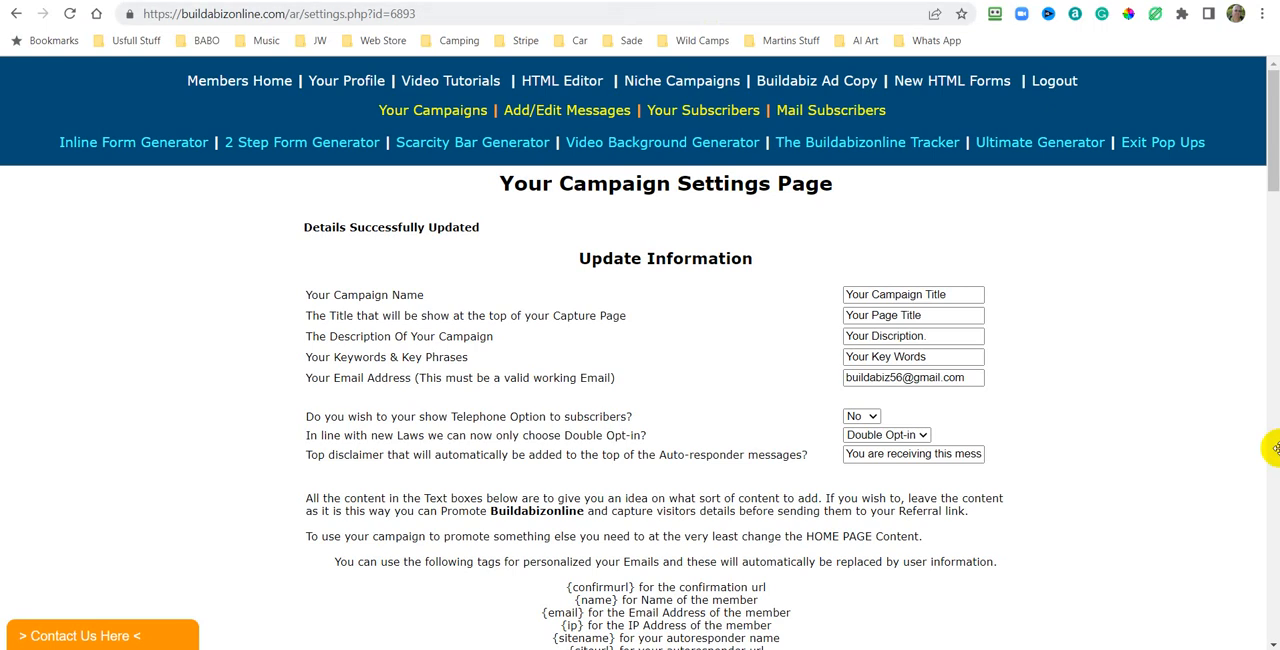
pyautogui.scroll(-15, 1251, 430)
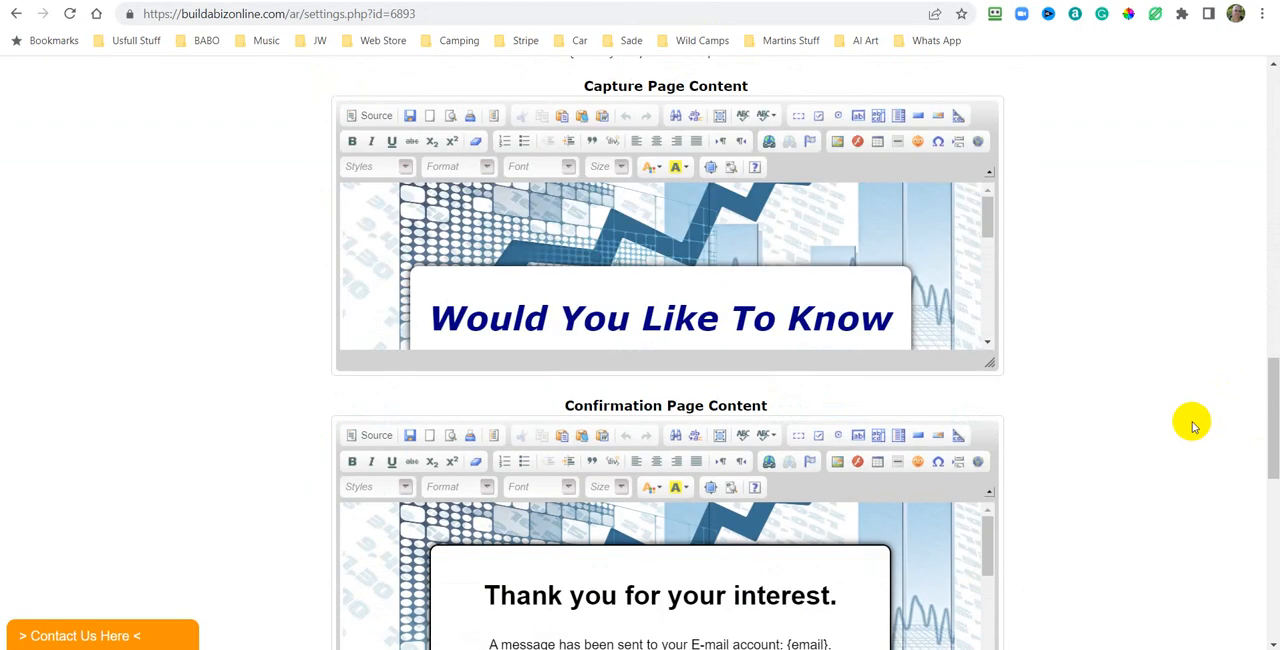
pyautogui.scroll(-3, 1192, 426)
pyautogui.scroll(1, 640, 226)
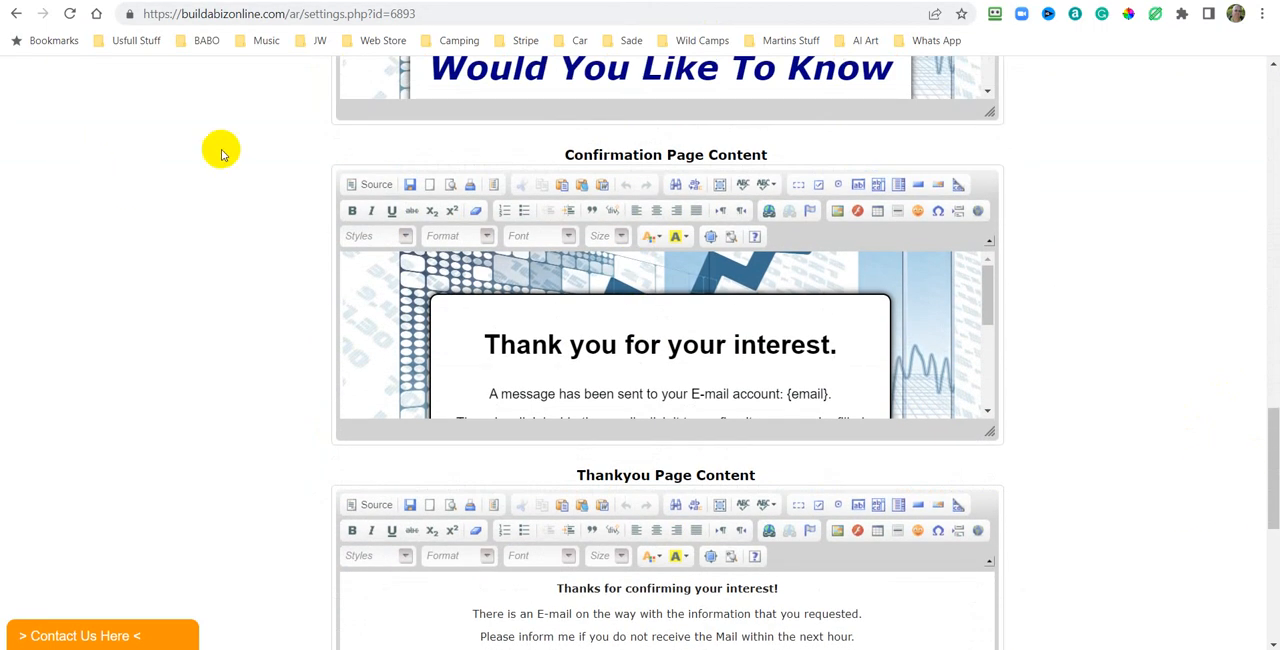
pyautogui.scroll(2, 880, 215)
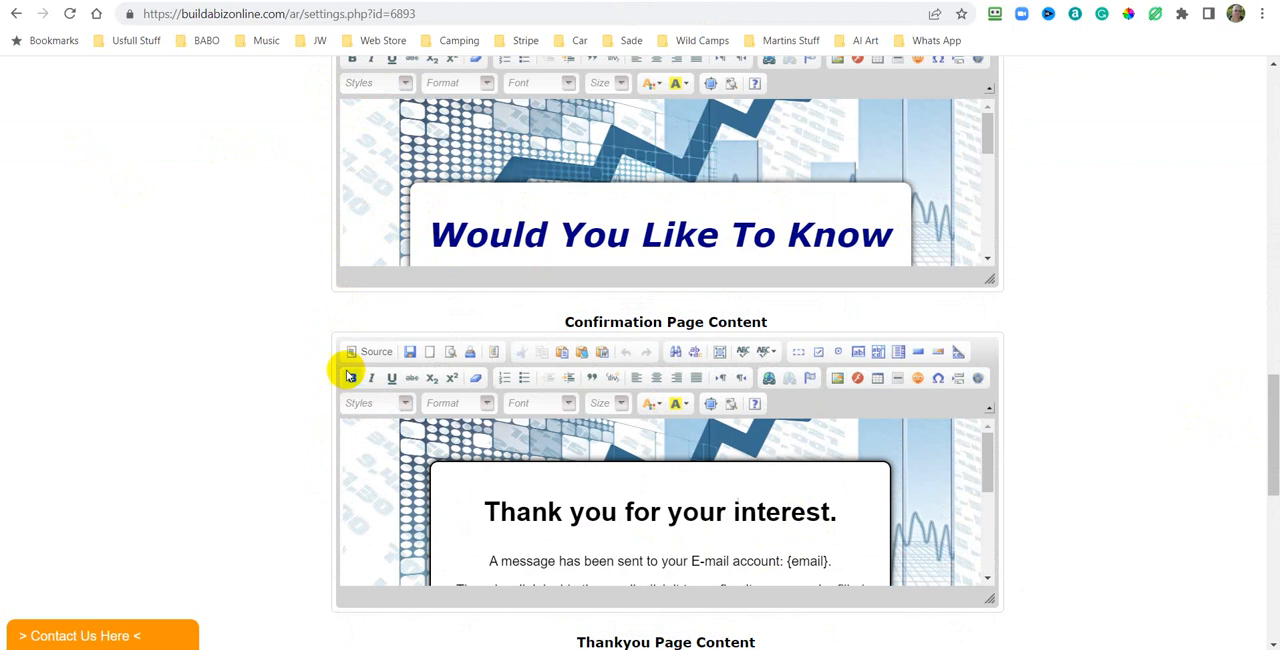
pyautogui.click(385, 351)
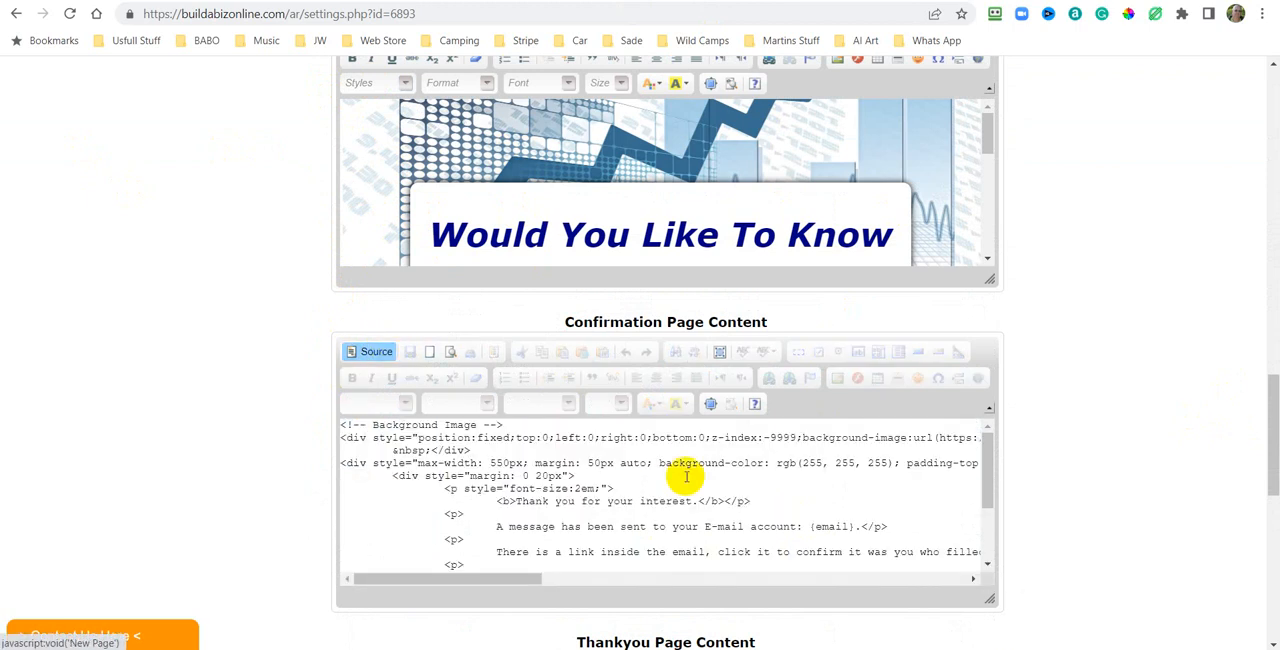
pyautogui.rightClick(775, 482)
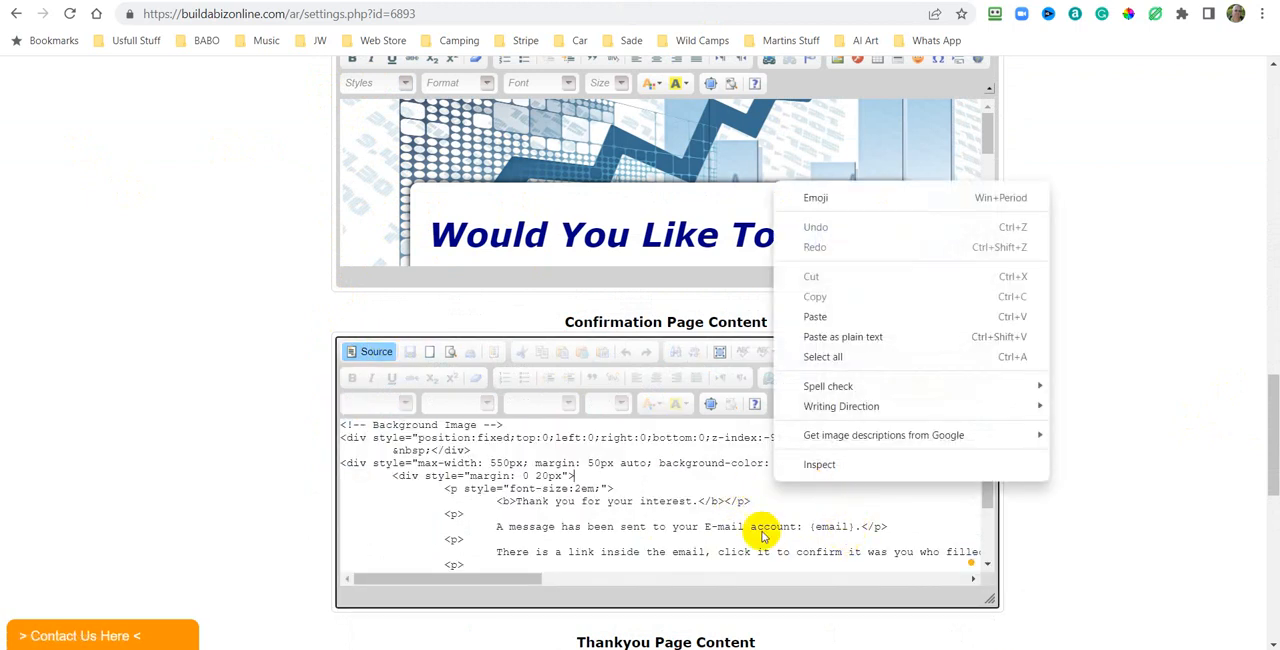
pyautogui.click(822, 357)
pyautogui.rightClick(631, 454)
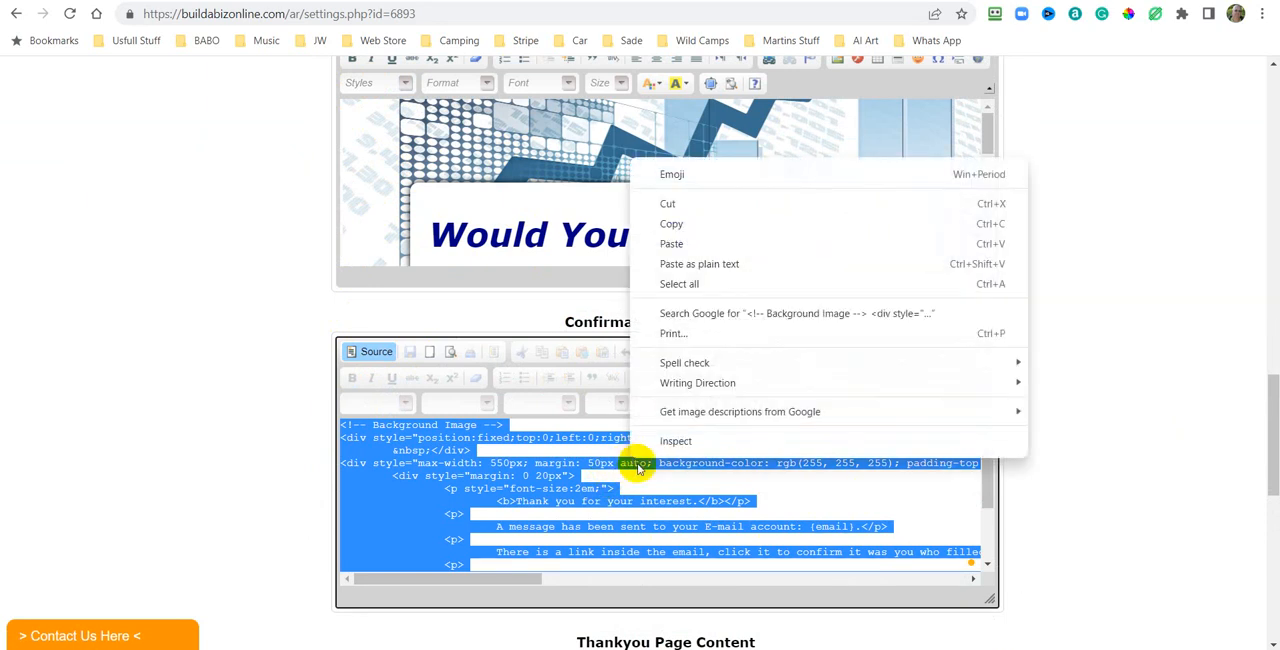
pyautogui.click(672, 244)
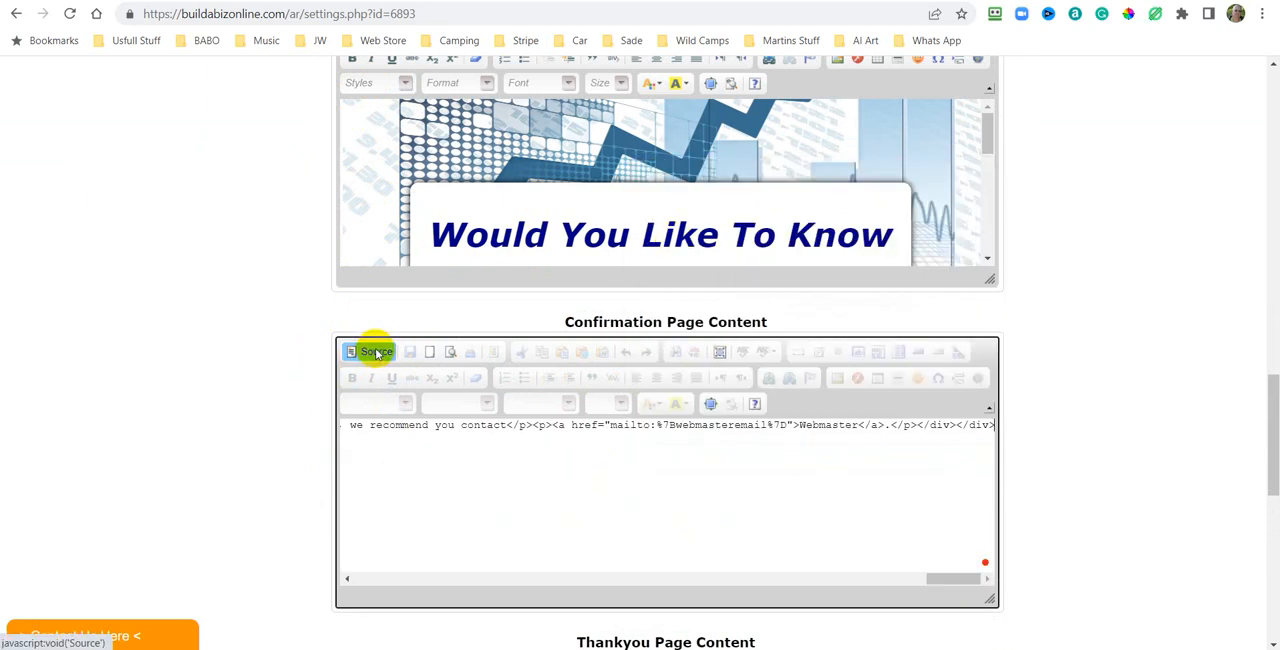
pyautogui.click(376, 352)
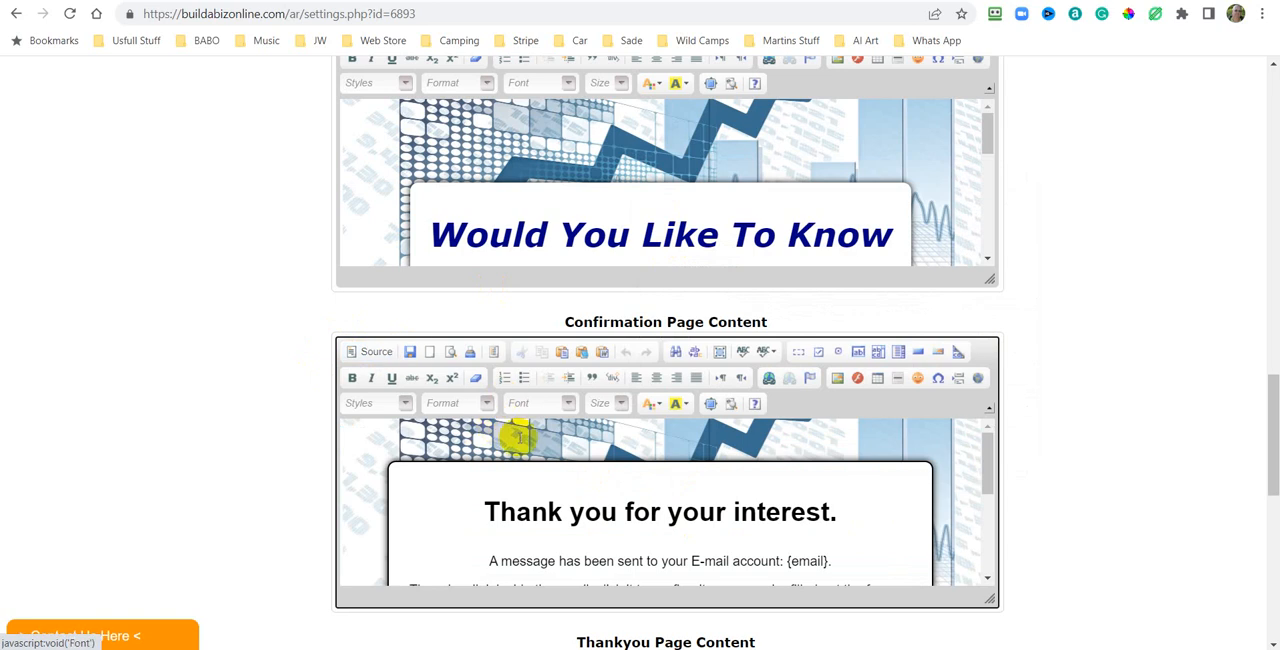
pyautogui.click(410, 354)
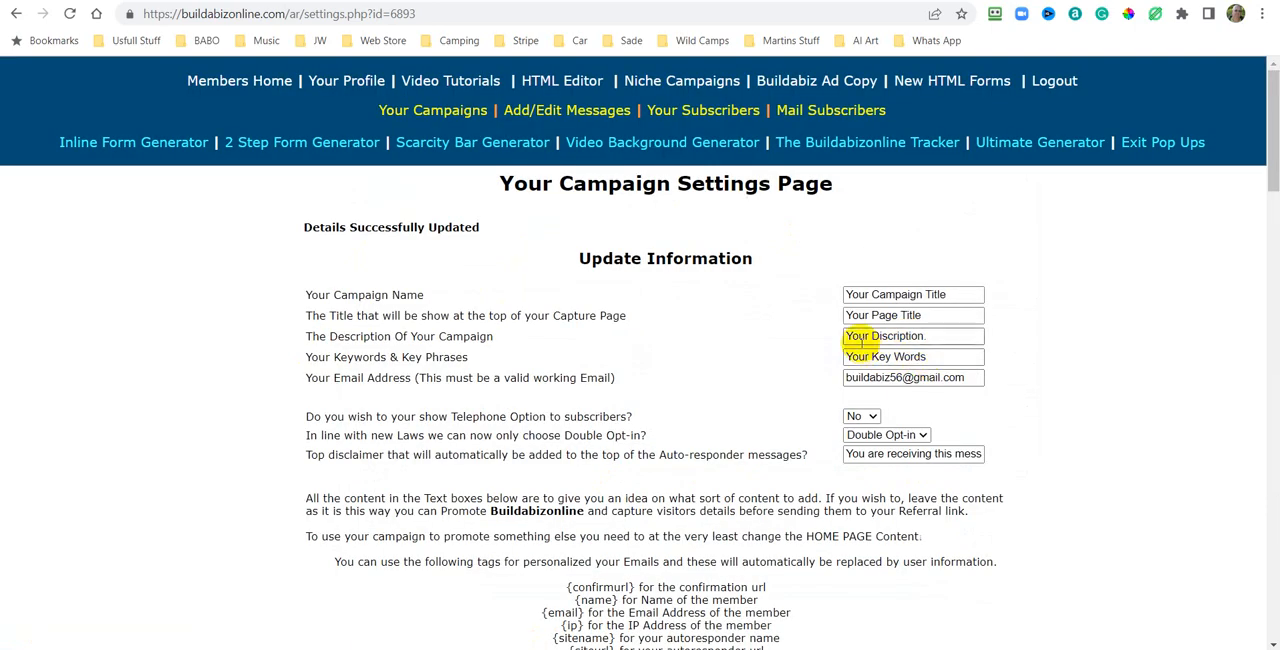
# Review the saved confirmation page content in the campaign settings page.
pyautogui.scroll(-20, 860, 342)
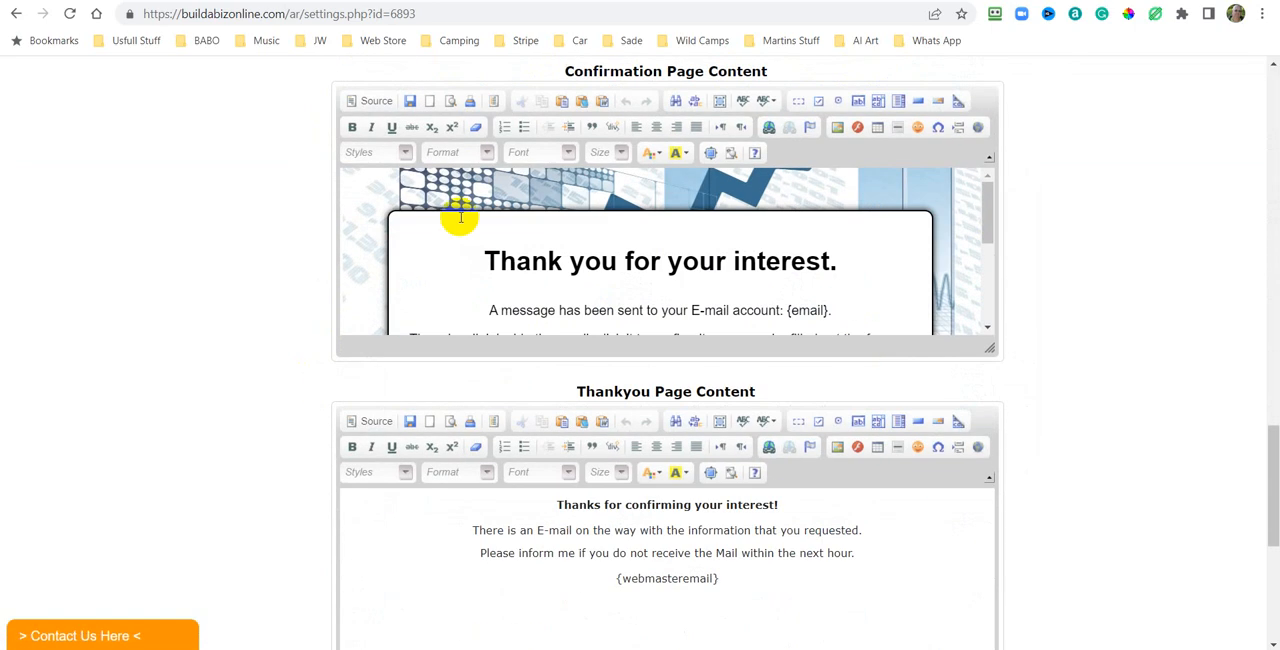
pyautogui.scroll(-3, 672, 372)
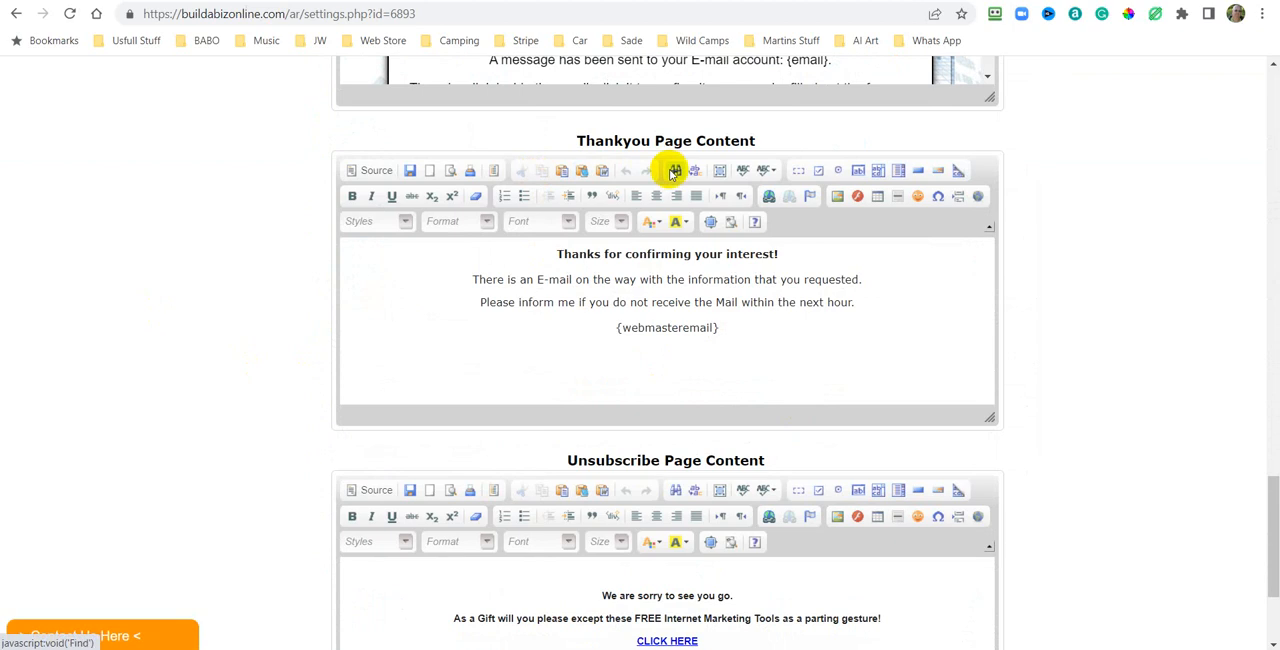
pyautogui.scroll(6, 1230, 225)
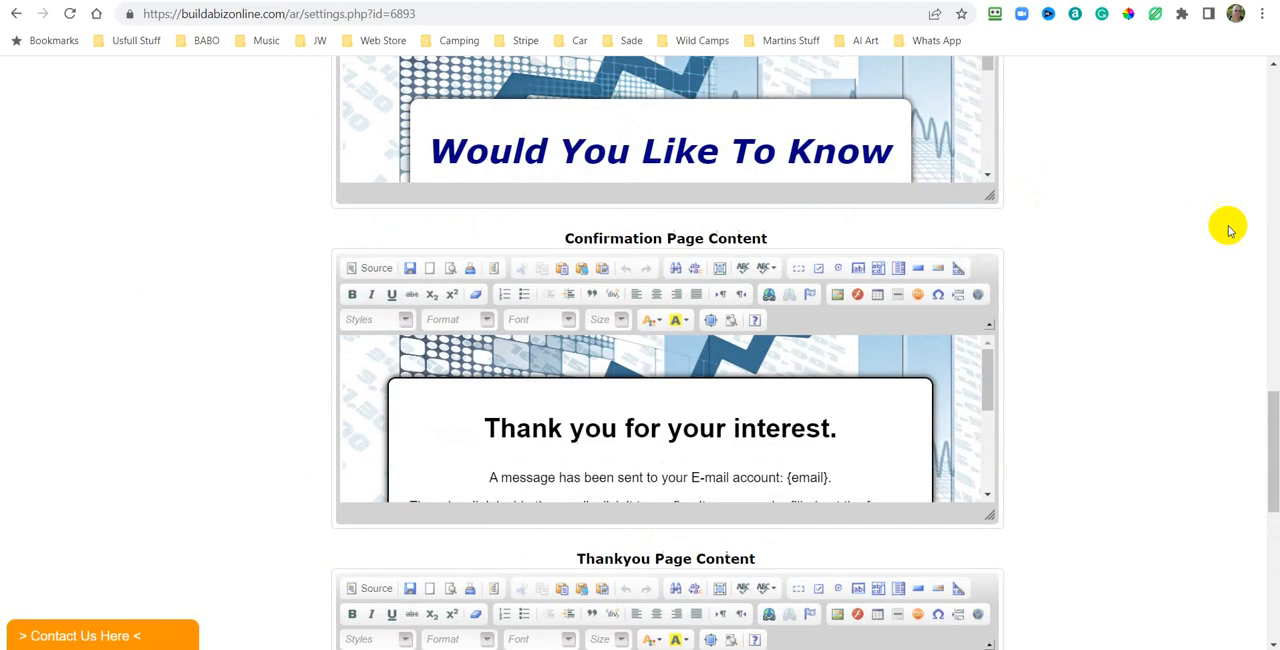
pyautogui.scroll(-7, 1236, 232)
pyautogui.scroll(1, 1180, 226)
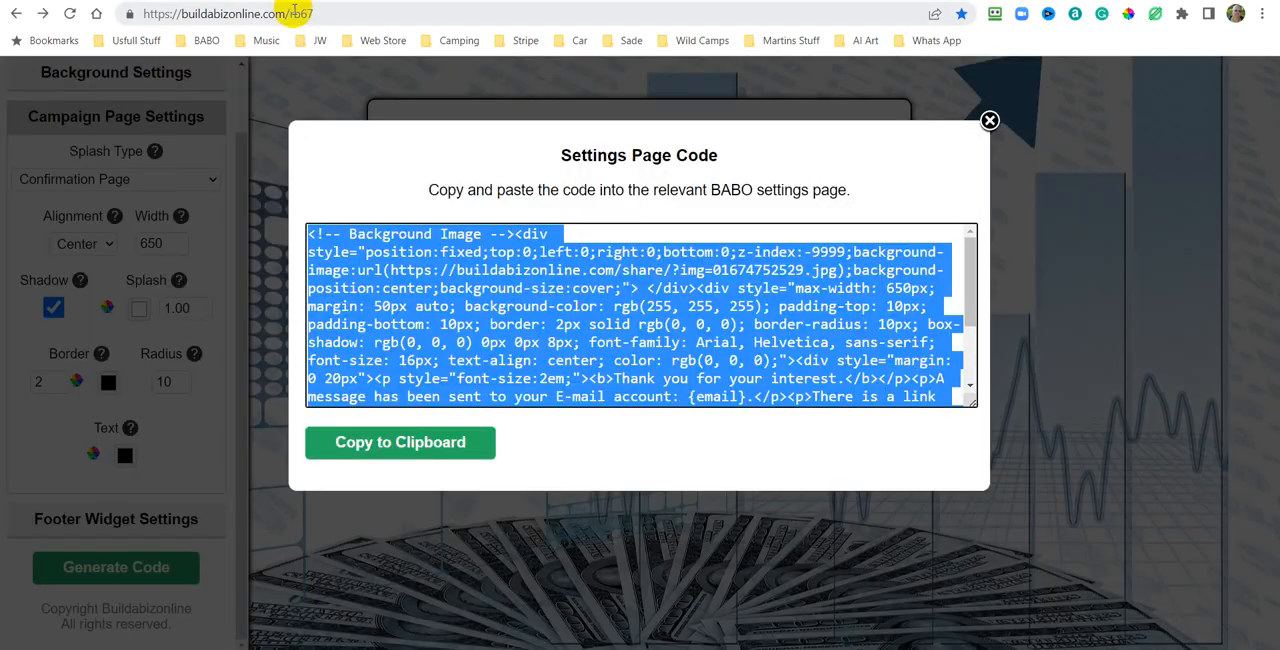
# Close the code window, switch the splash type to Thank You Page and set its width to 500.
pyautogui.click(989, 121)
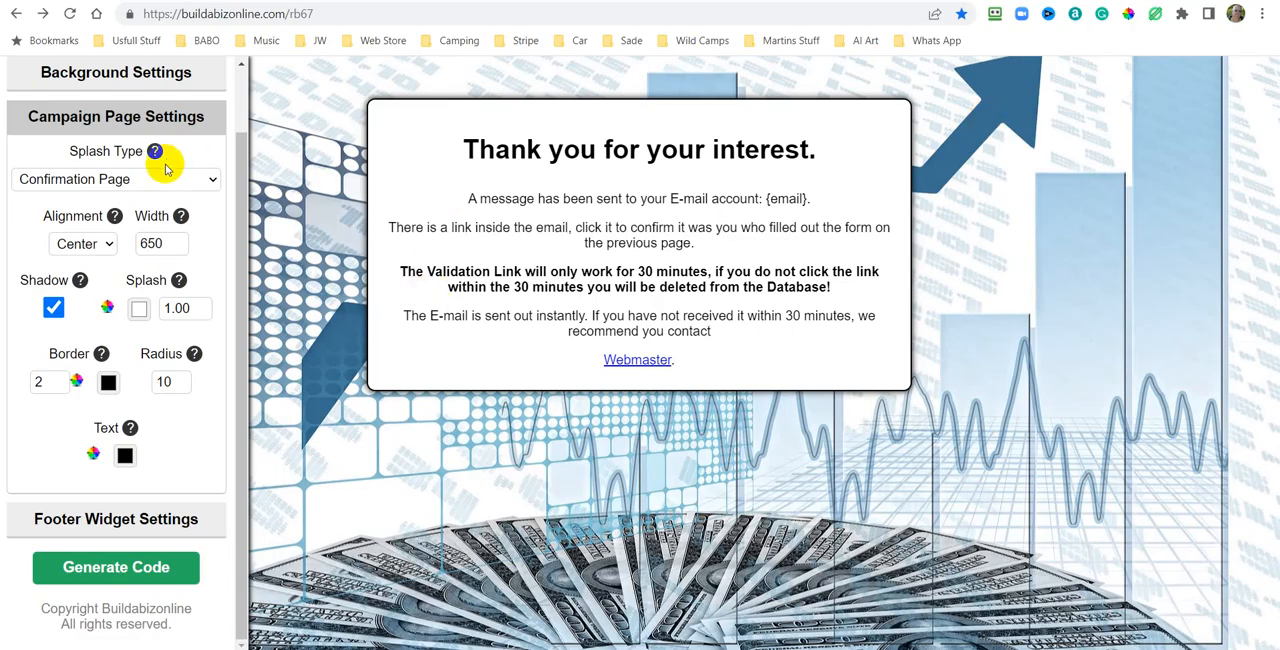
pyautogui.click(214, 182)
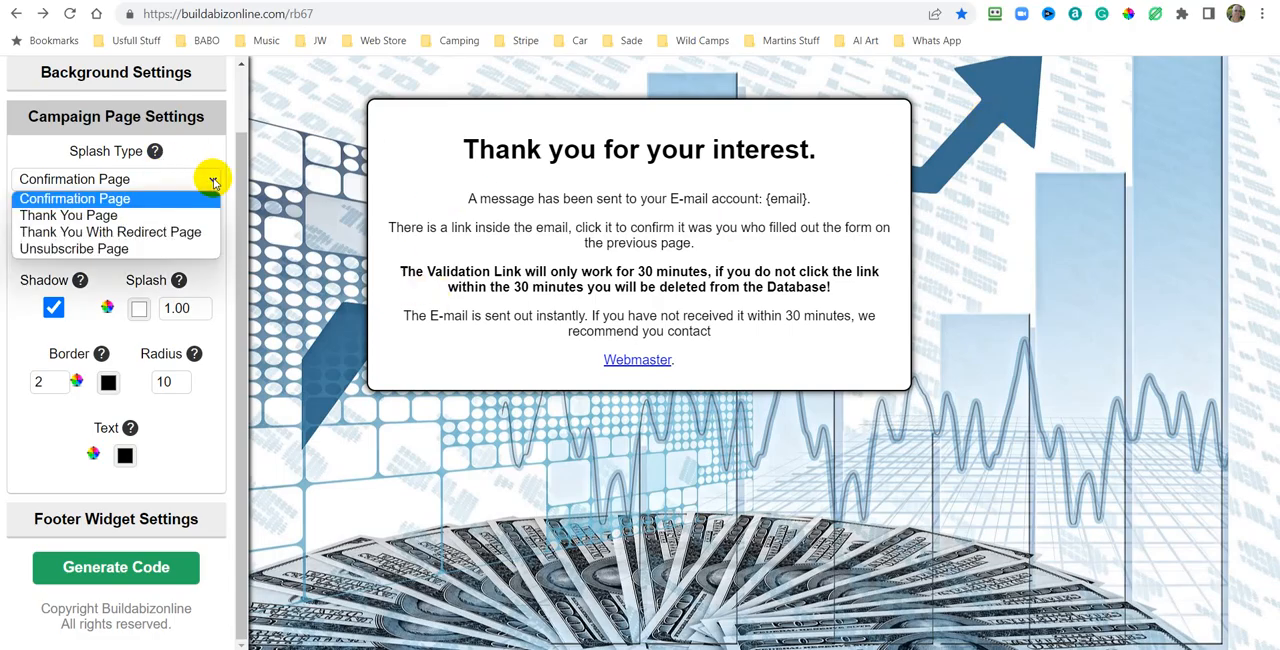
pyautogui.click(88, 216)
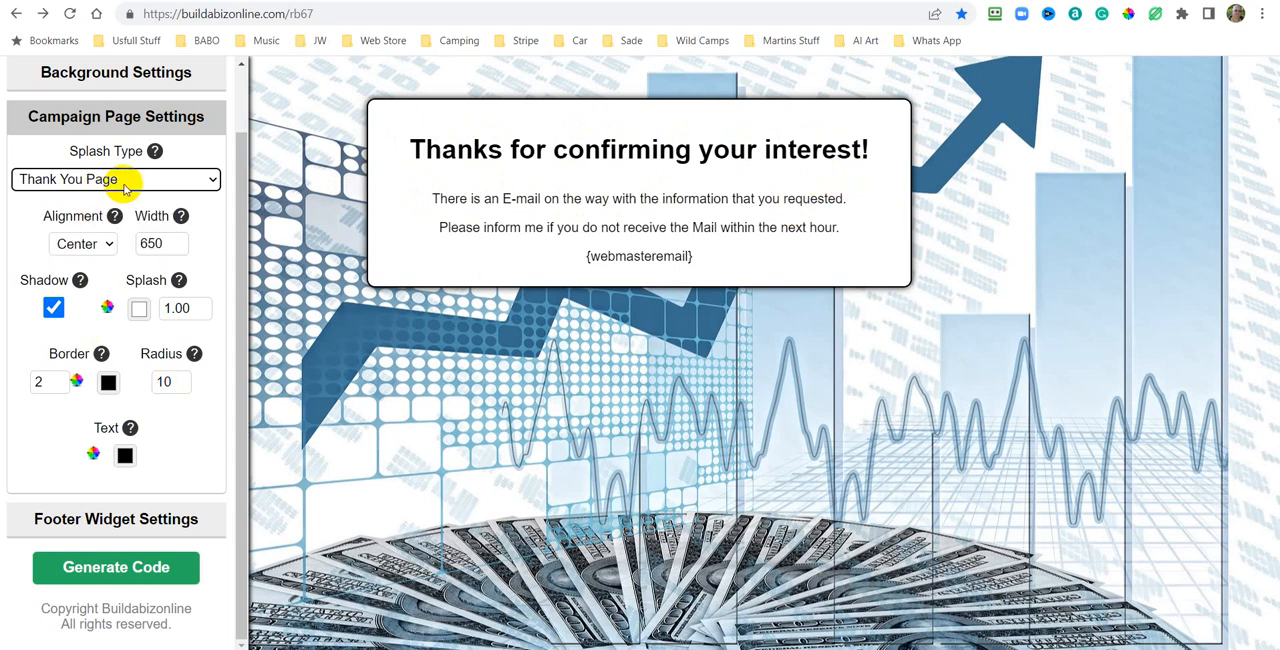
pyautogui.click(148, 243)
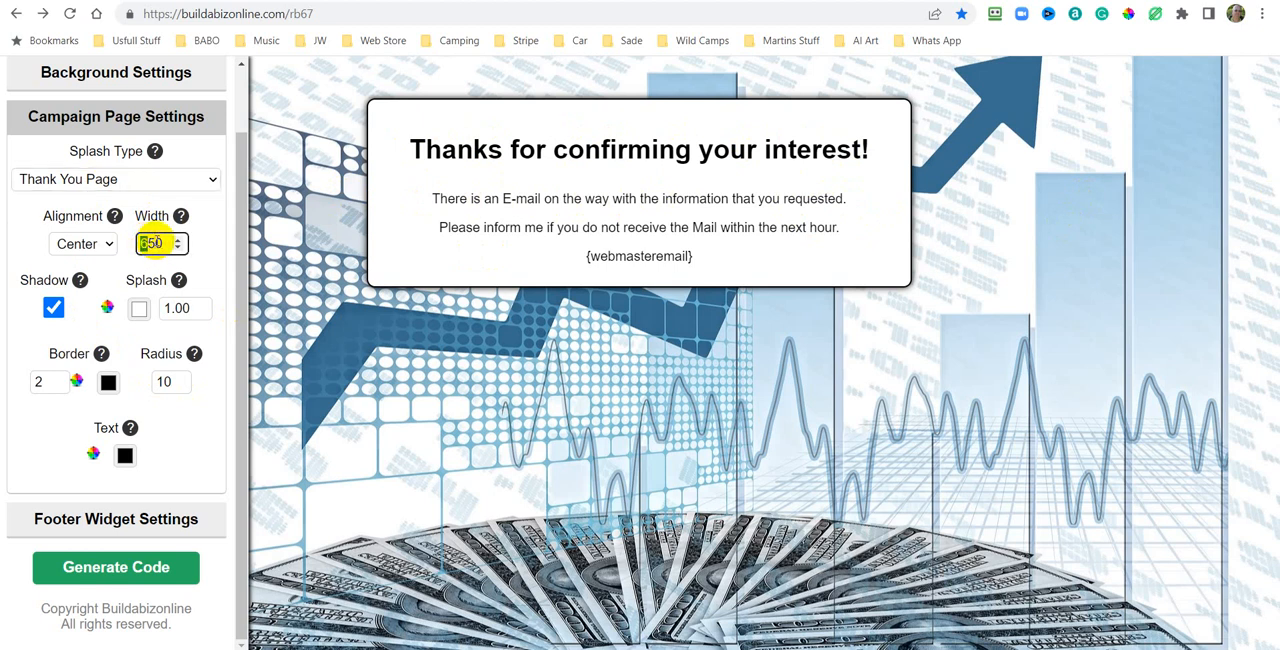
pyautogui.moveTo(154, 243); pyautogui.dragTo(122, 242)
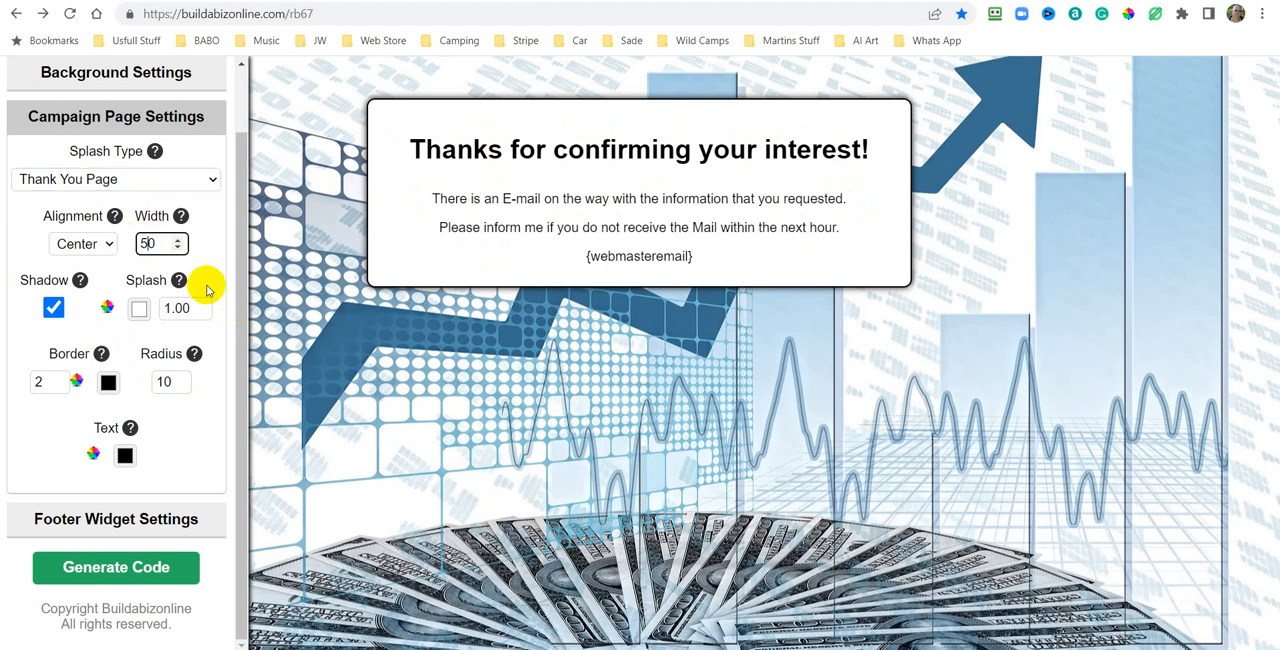
pyautogui.click(257, 333)
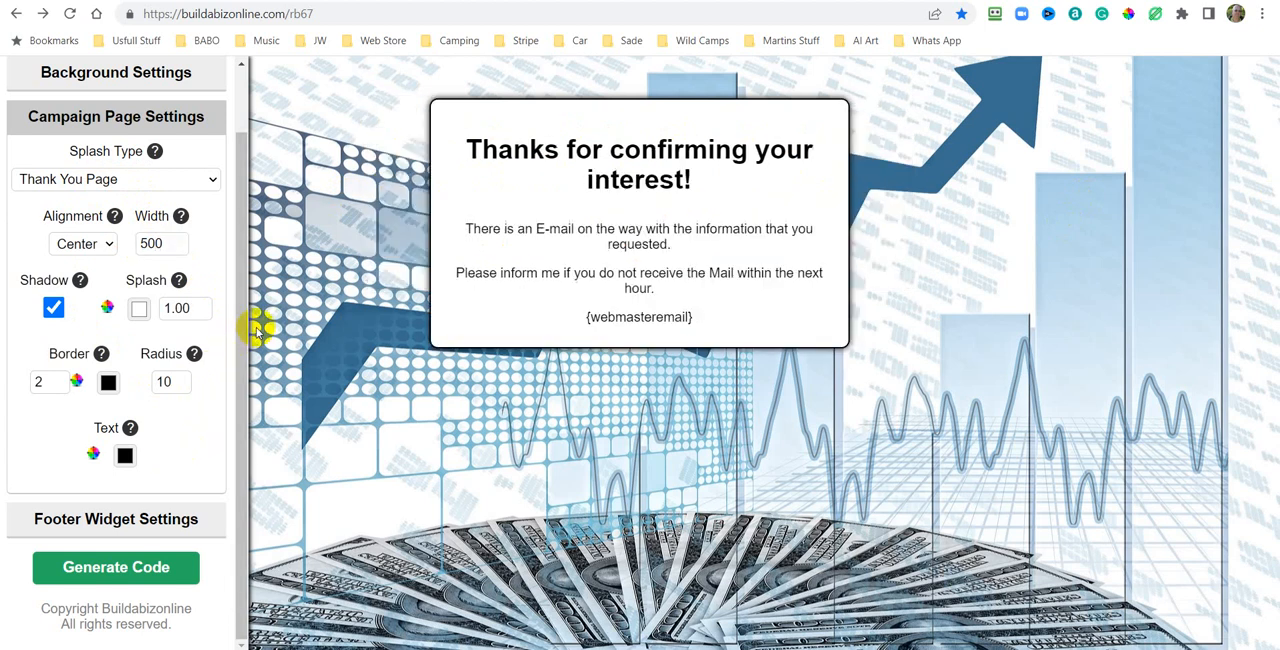
# Generate the thank you page settings code and copy it to the clipboard.
pyautogui.click(123, 568)
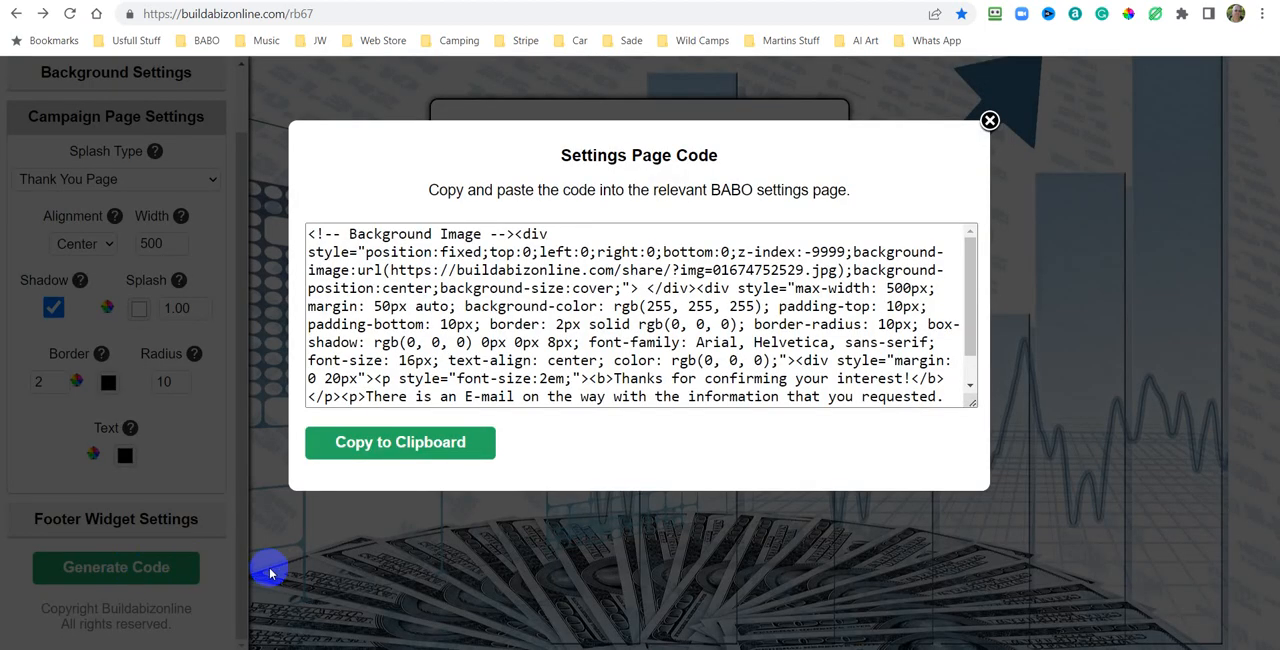
pyautogui.click(398, 448)
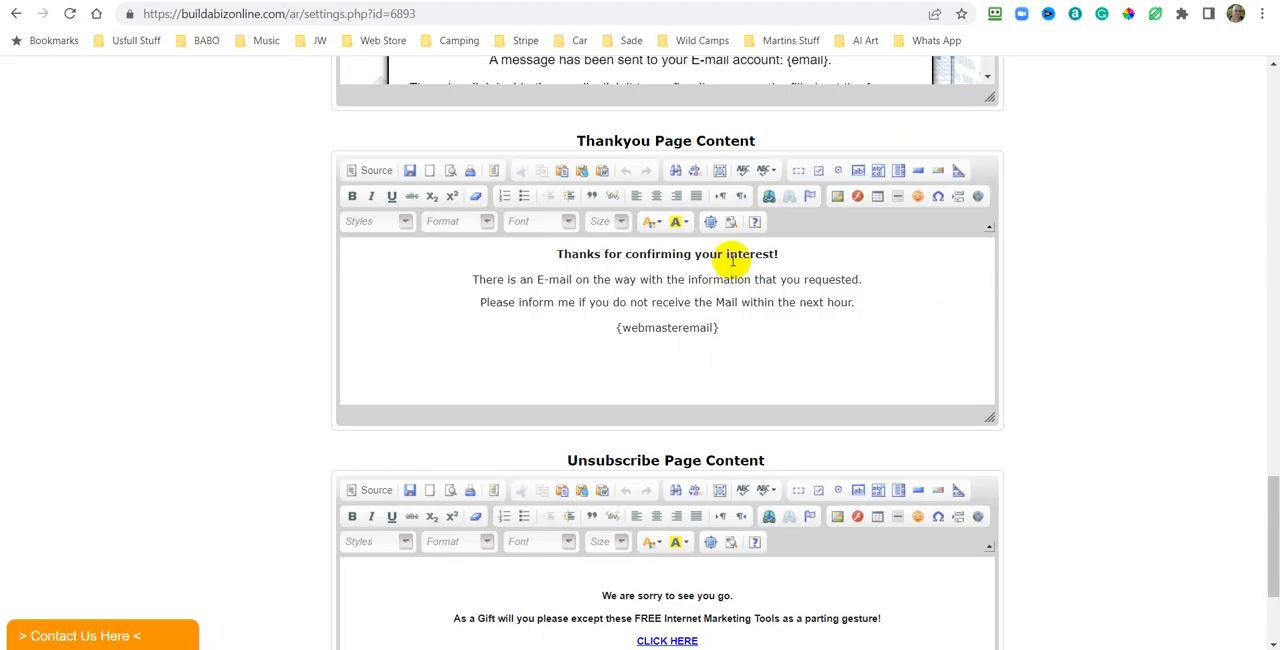
# Replace the Thankyou page content source with the copied code and save the campaign settings.
pyautogui.click(370, 170)
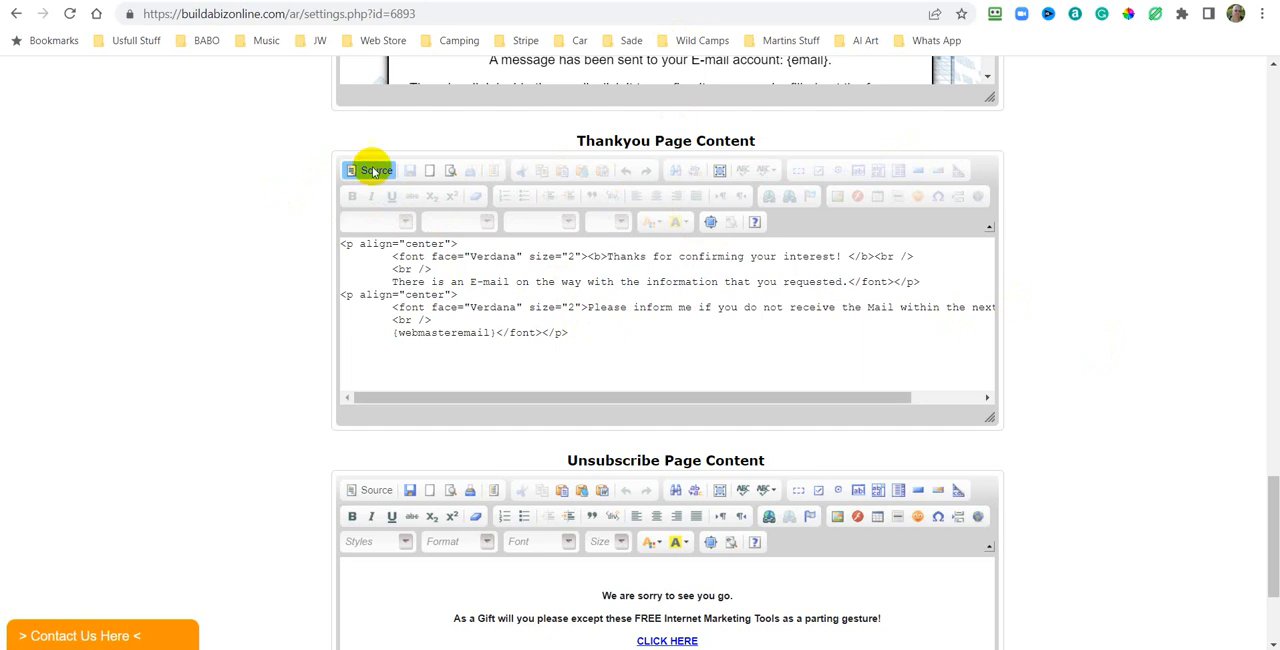
pyautogui.rightClick(598, 295)
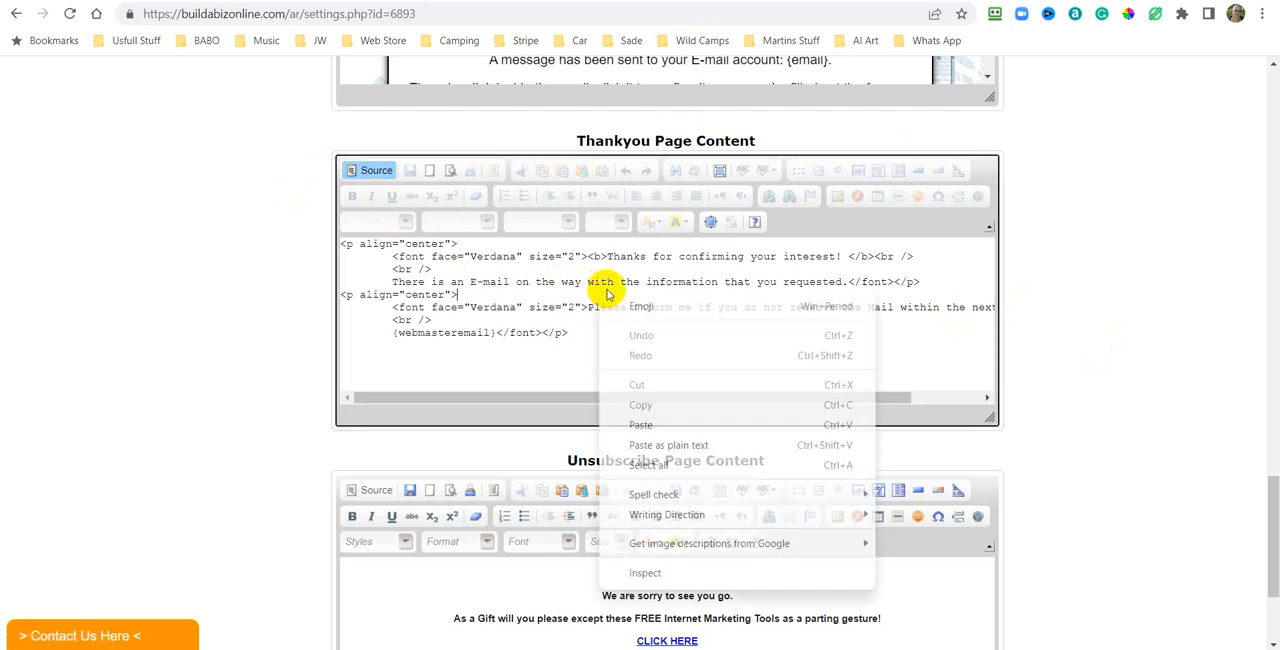
pyautogui.click(648, 465)
pyautogui.rightClick(604, 289)
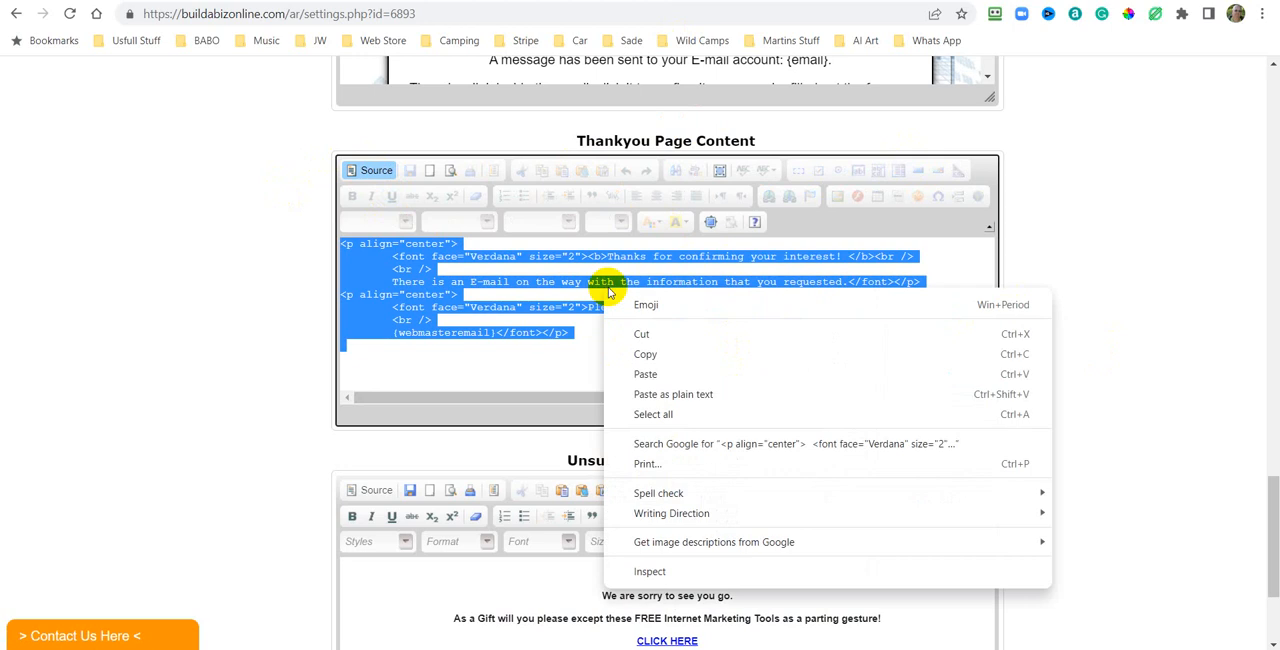
pyautogui.click(645, 375)
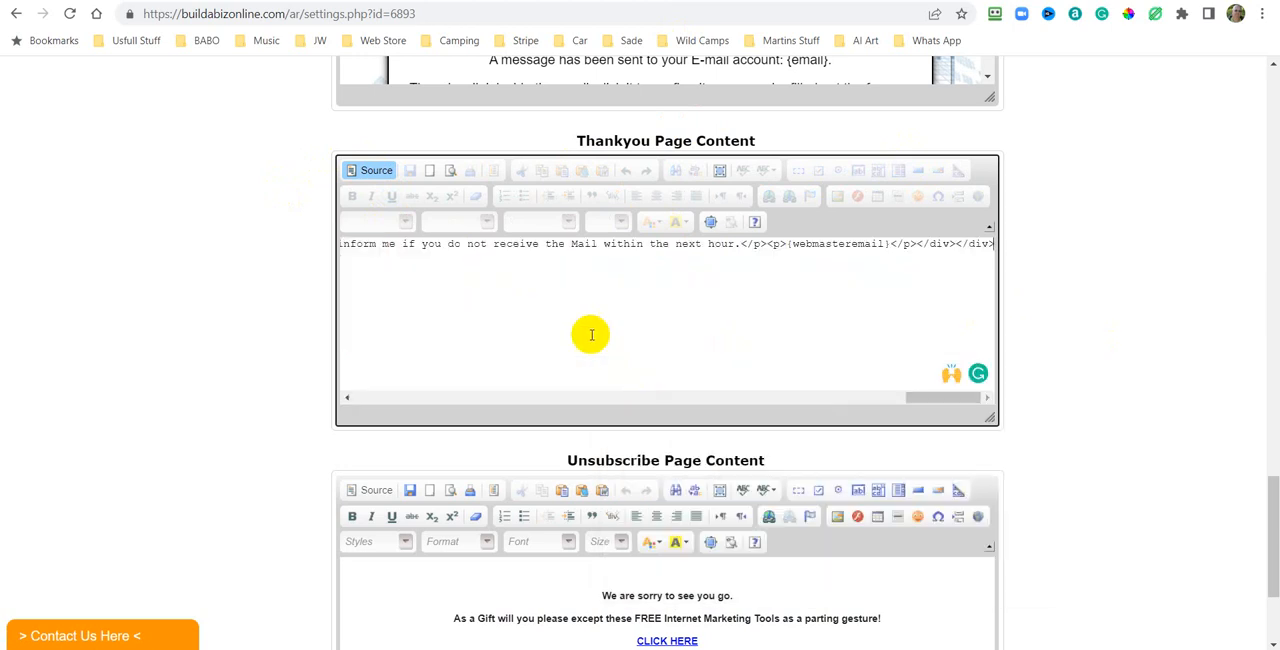
pyautogui.click(376, 170)
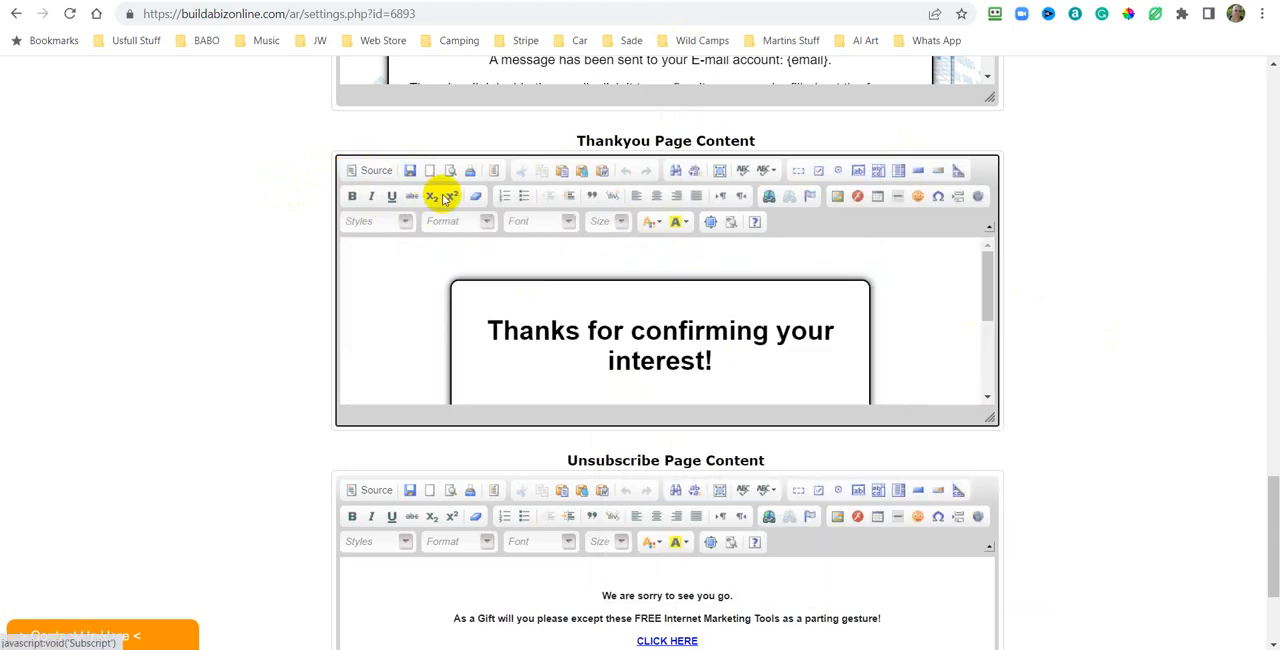
pyautogui.click(409, 170)
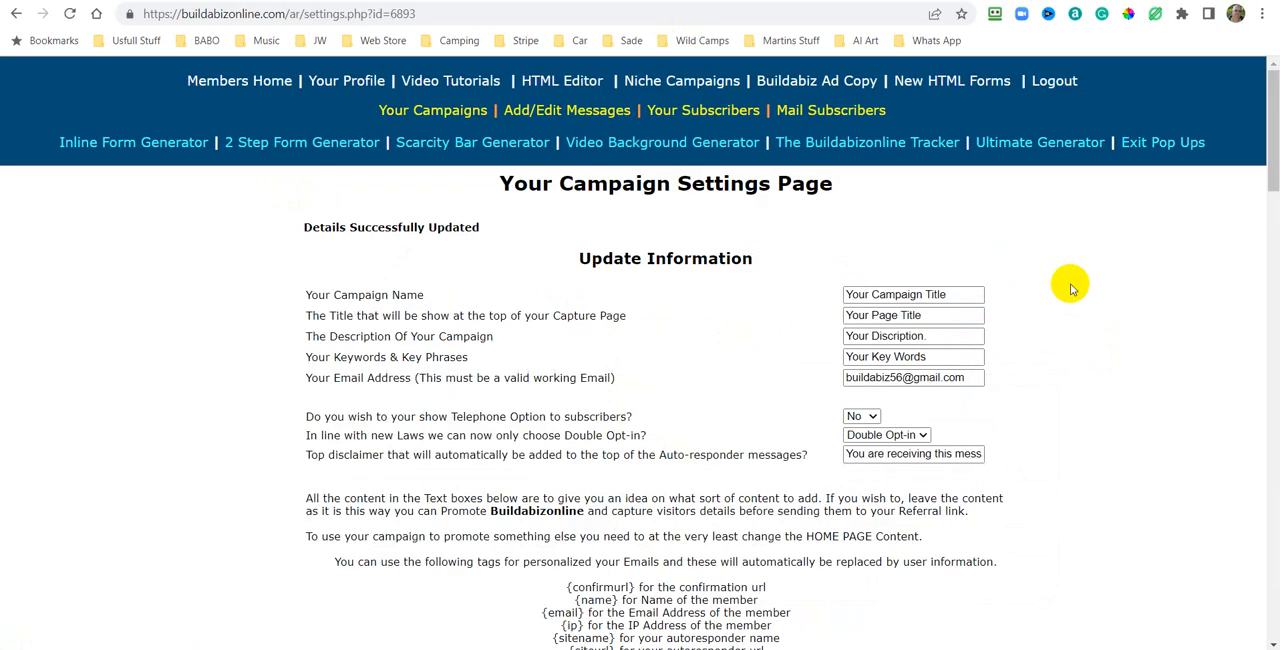
# Review the saved confirmation and thank you page contents in the campaign settings.
pyautogui.scroll(-15, 1123, 295)
pyautogui.scroll(-4, 1134, 303)
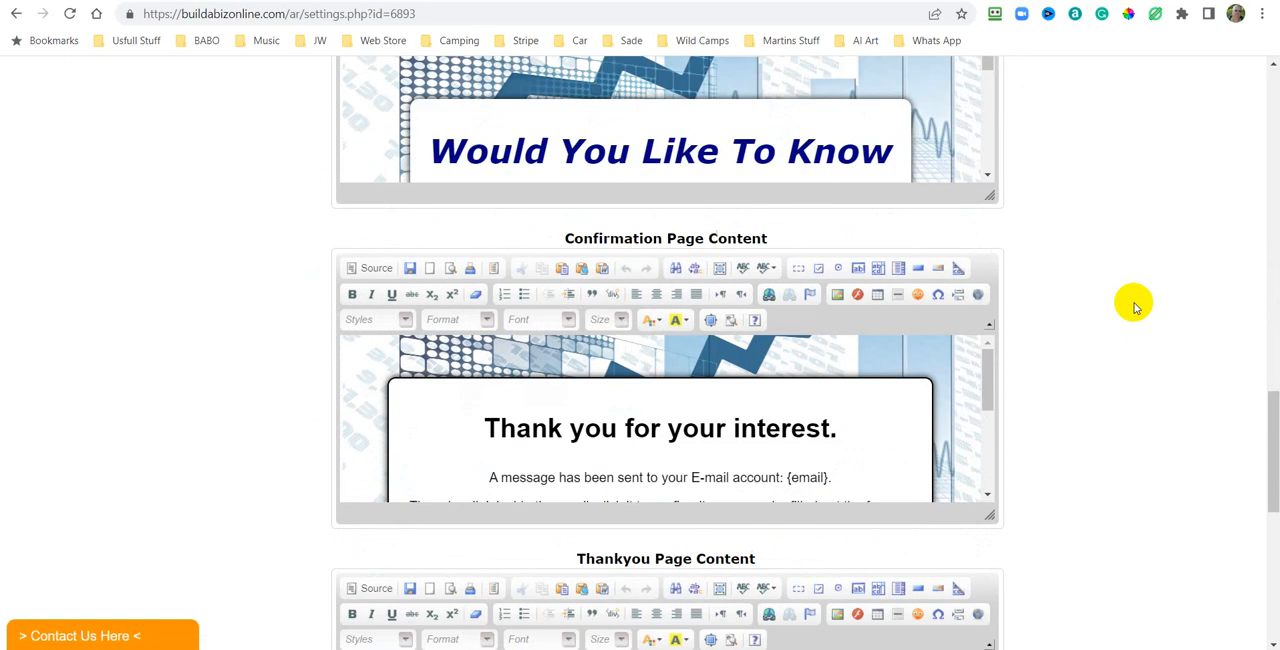
pyautogui.scroll(1, 1134, 303)
pyautogui.scroll(-1, 1134, 303)
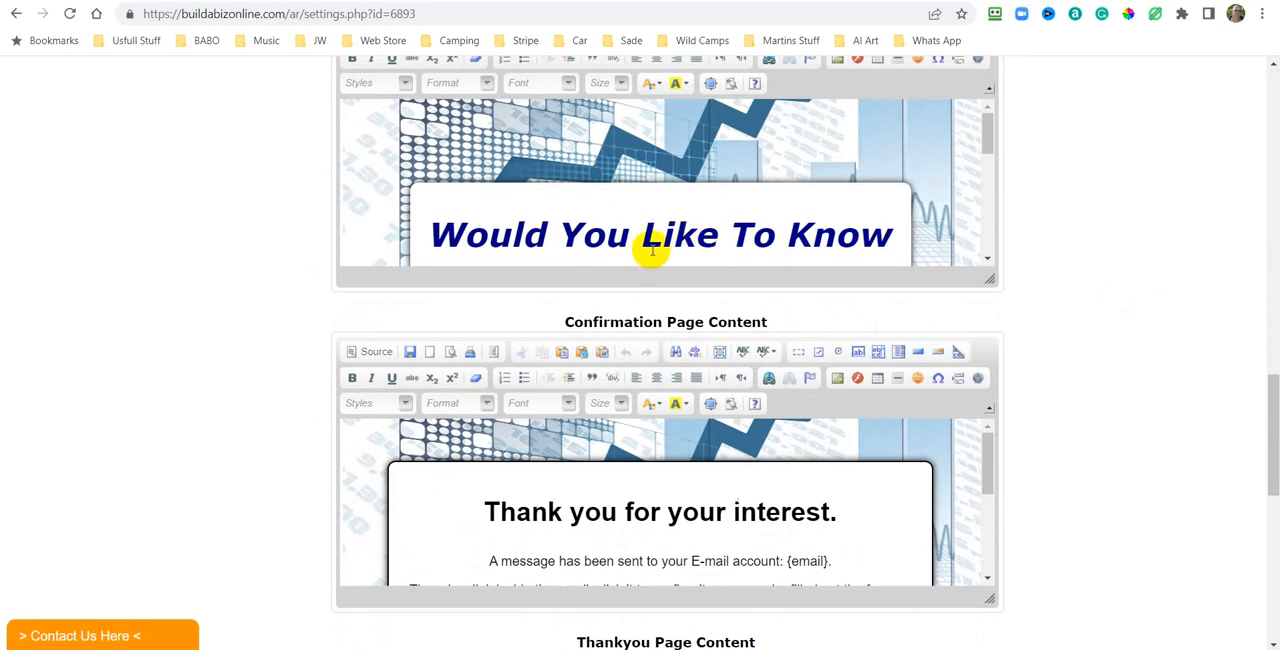
pyautogui.scroll(-4, 763, 363)
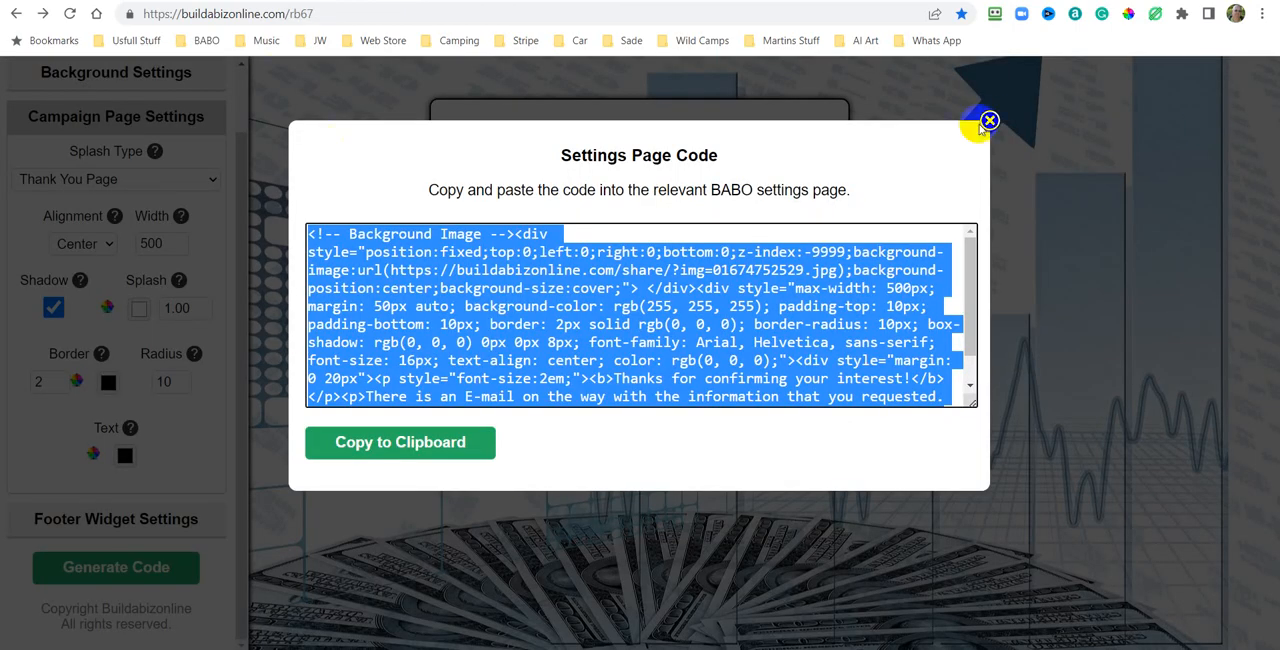
# Regenerate the thank you page code with a splash width of 600 and copy it to the clipboard.
pyautogui.click(982, 127)
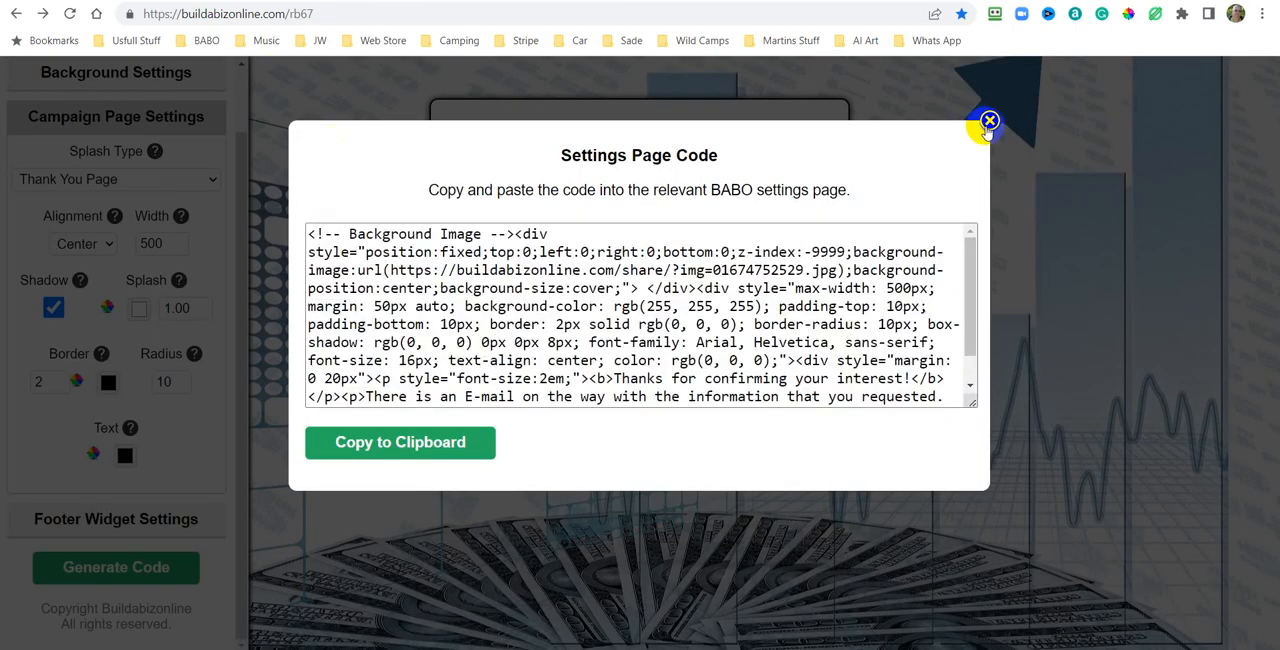
pyautogui.click(989, 122)
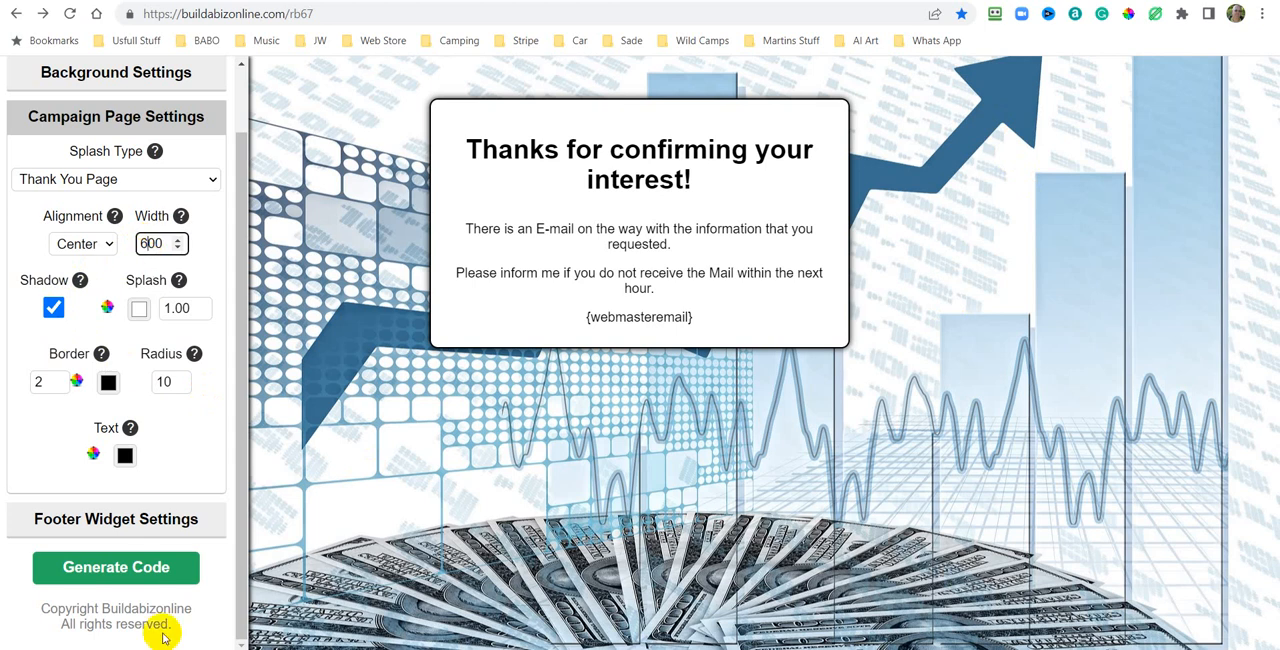
pyautogui.click(124, 570)
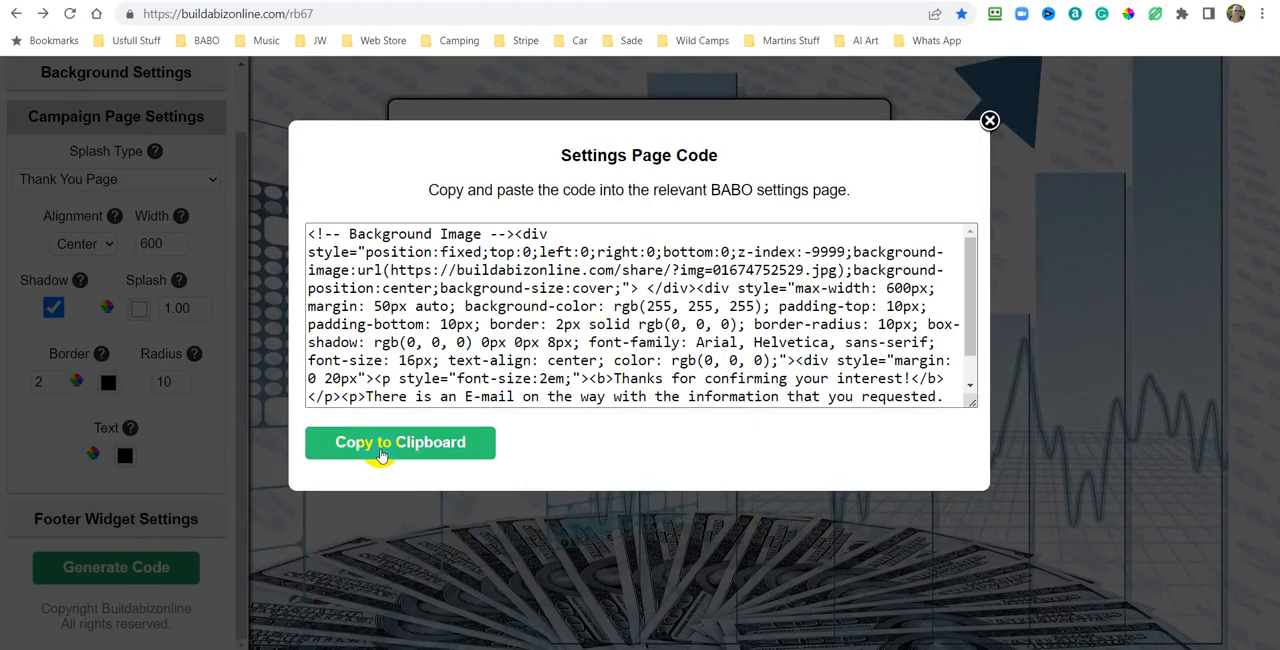
pyautogui.click(370, 446)
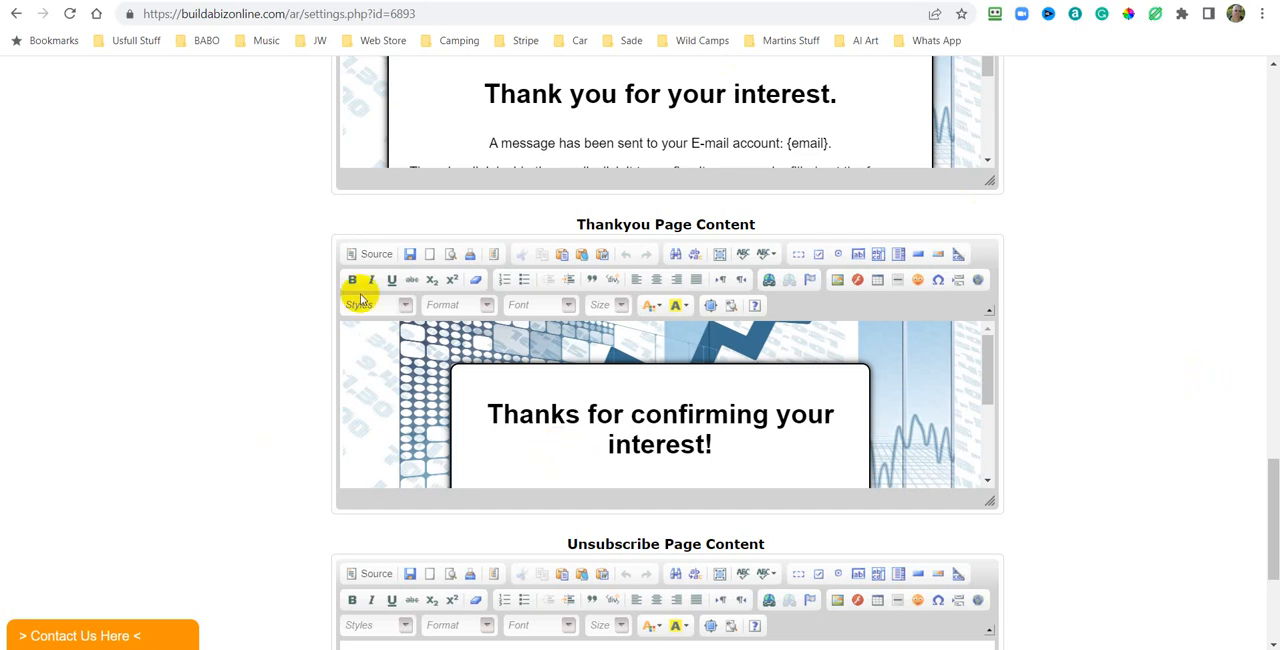
# Replace the Thankyou page content source with the copied 600-width code and return to the visual editor.
pyautogui.click(370, 256)
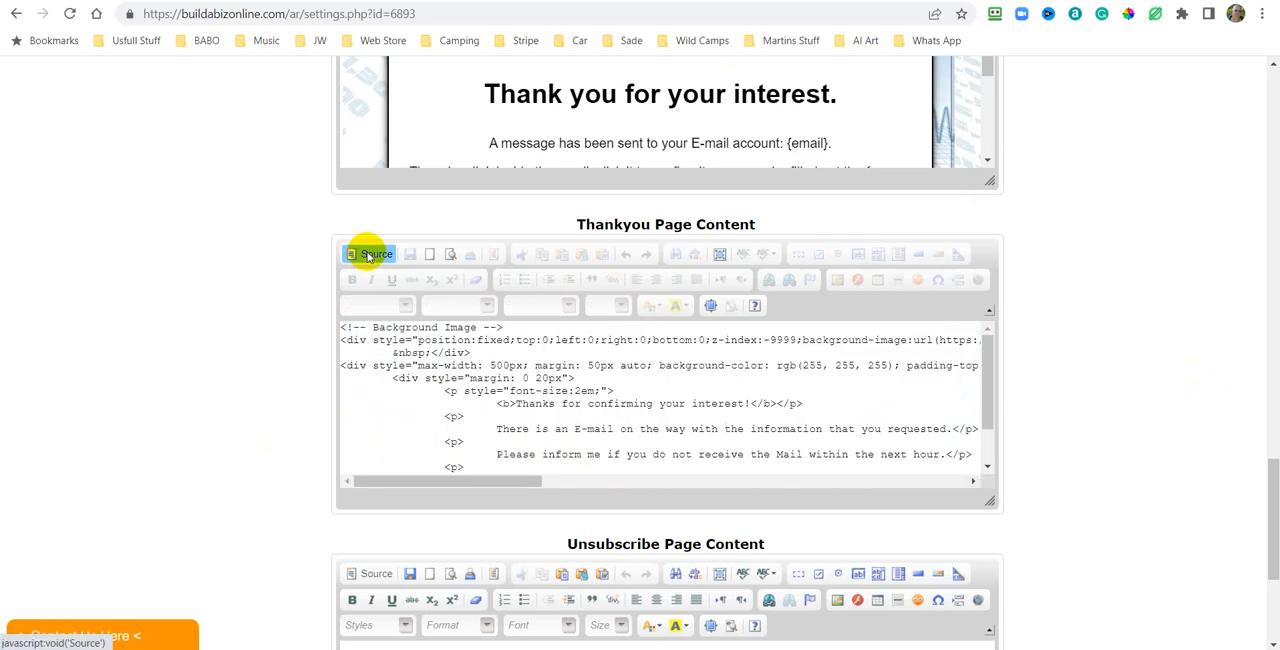
pyautogui.rightClick(703, 376)
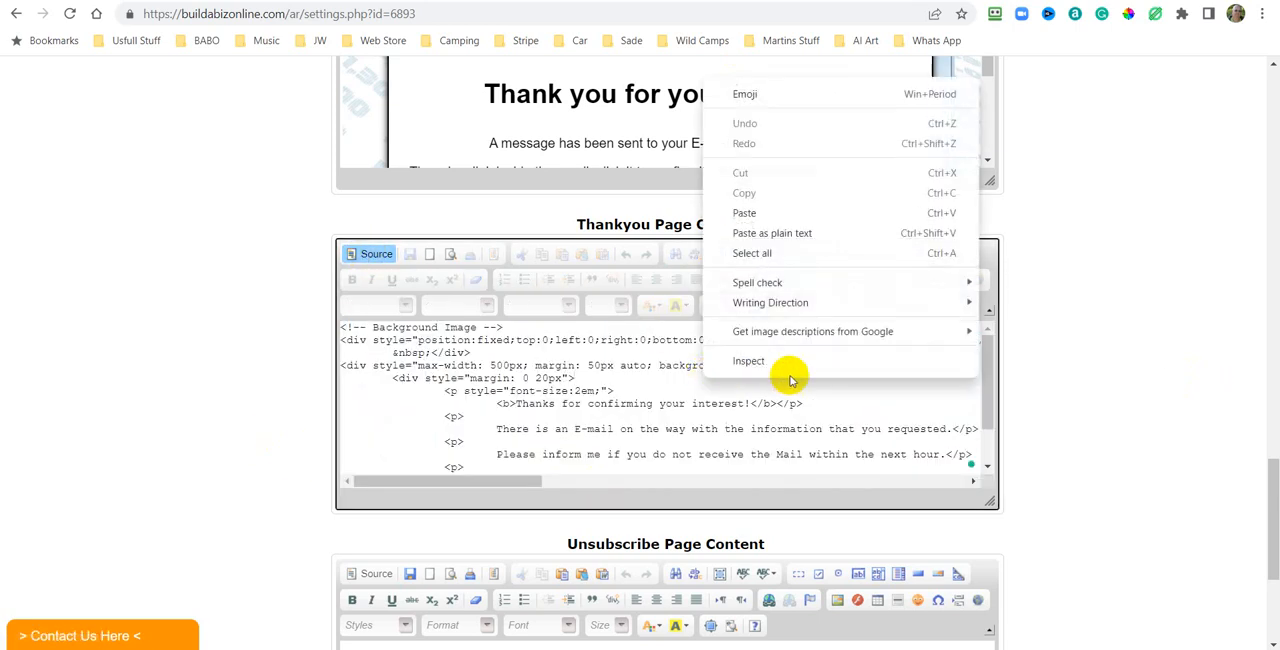
pyautogui.click(757, 253)
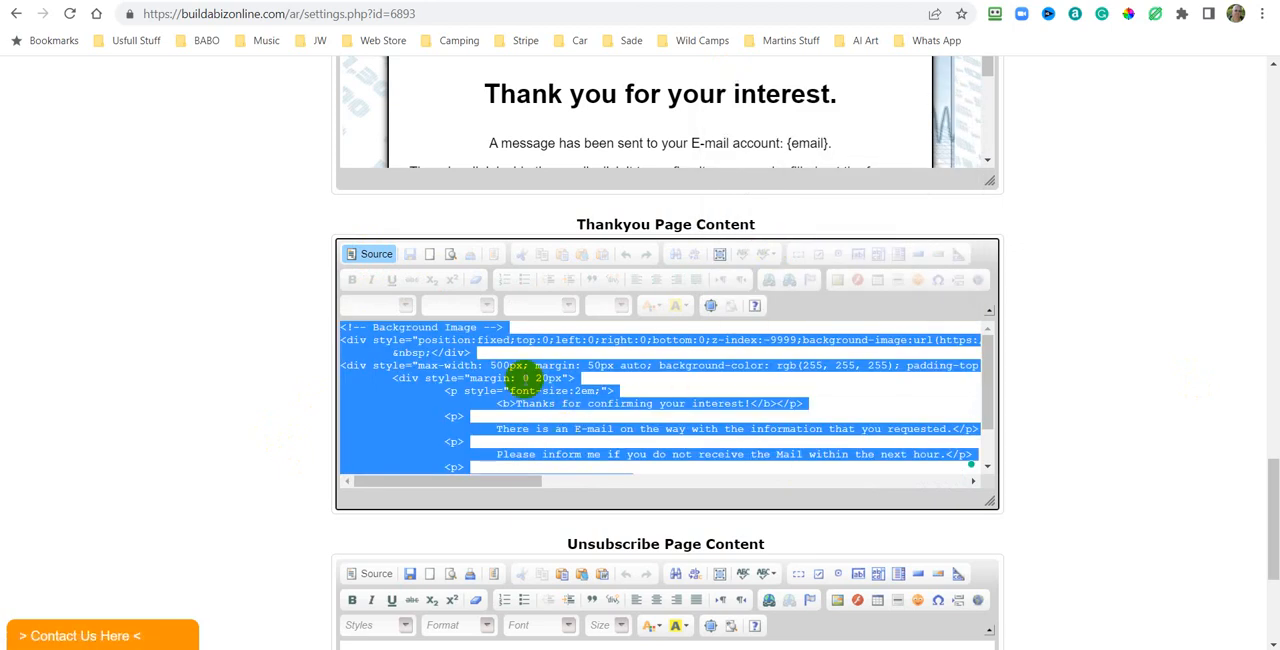
pyautogui.rightClick(524, 380)
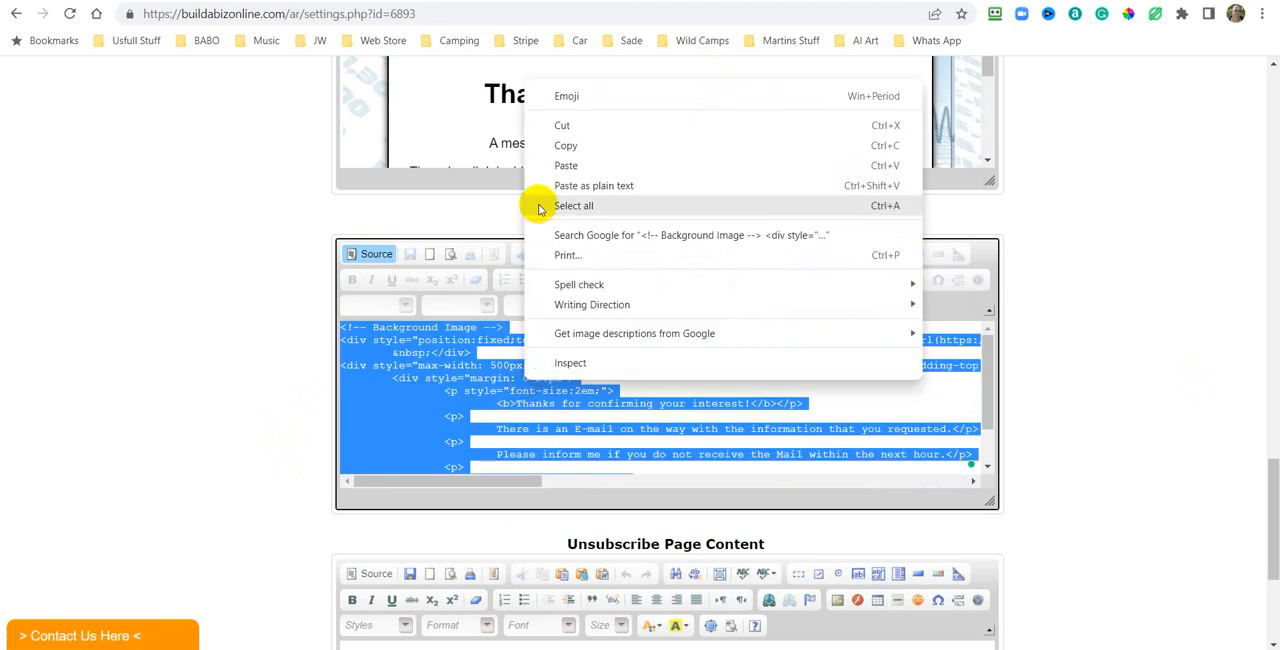
pyautogui.click(566, 167)
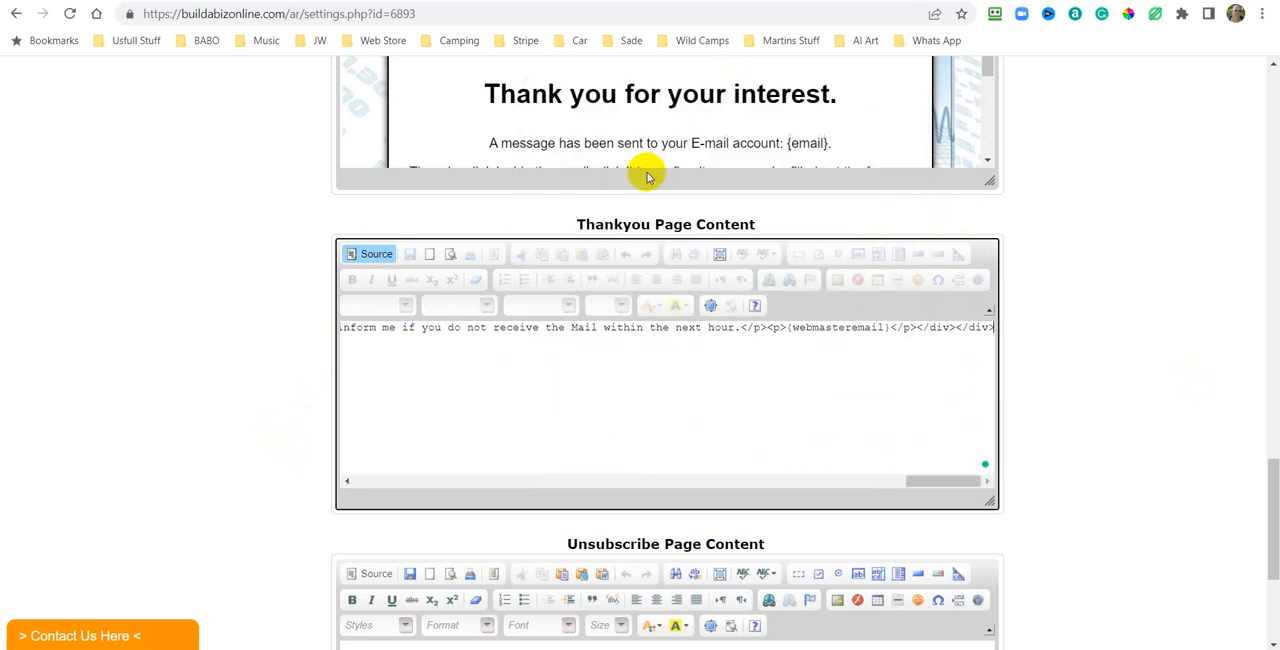
pyautogui.click(368, 254)
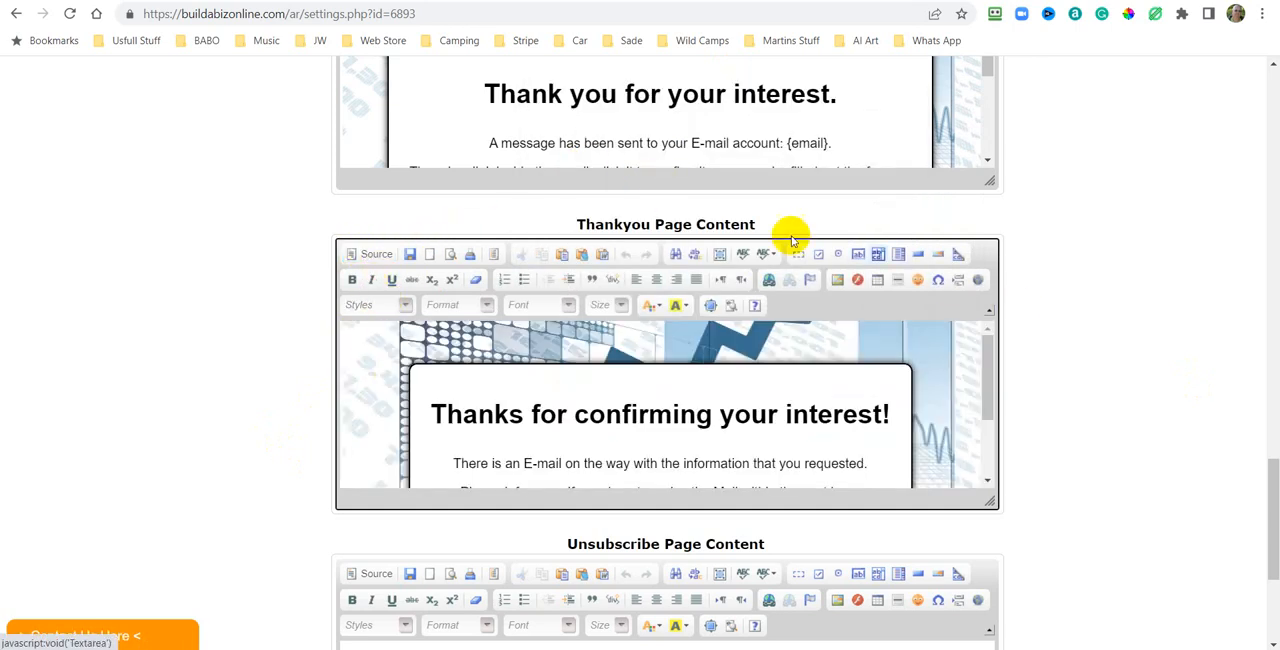
pyautogui.click(410, 256)
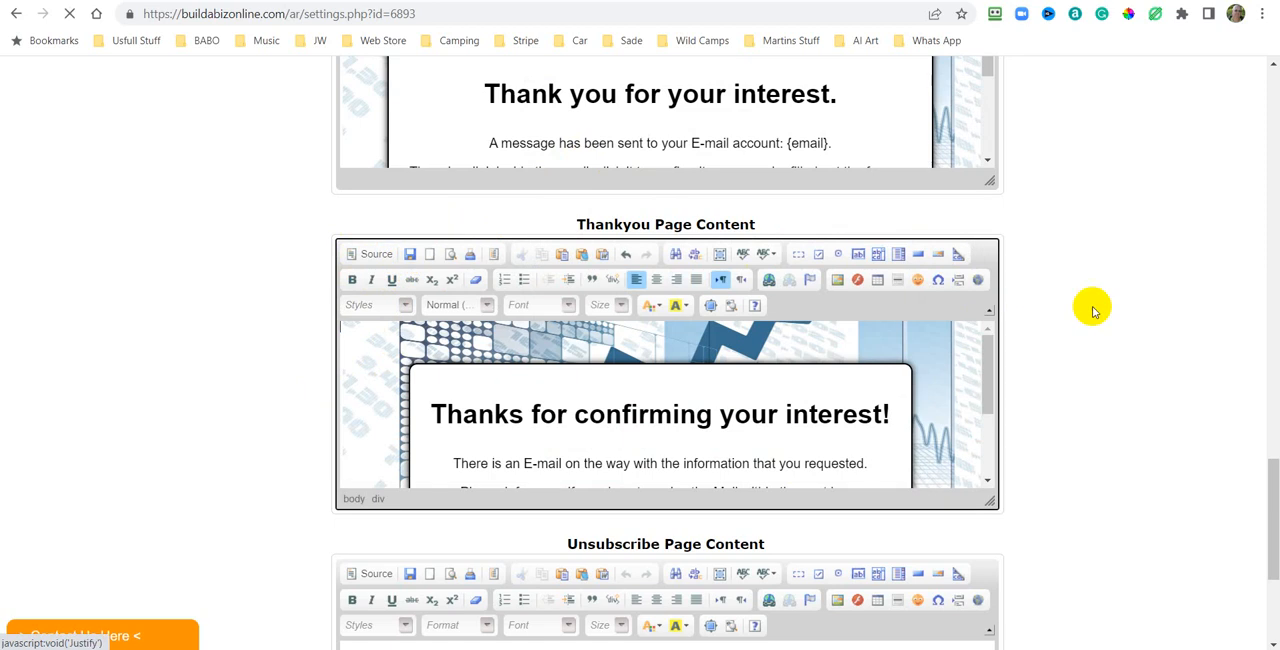
# Generate the Unsubscribe Page settings code in the BABO Settings Pages Generator and copy it to the clipboard.
pyautogui.scroll(-15, 1140, 285)
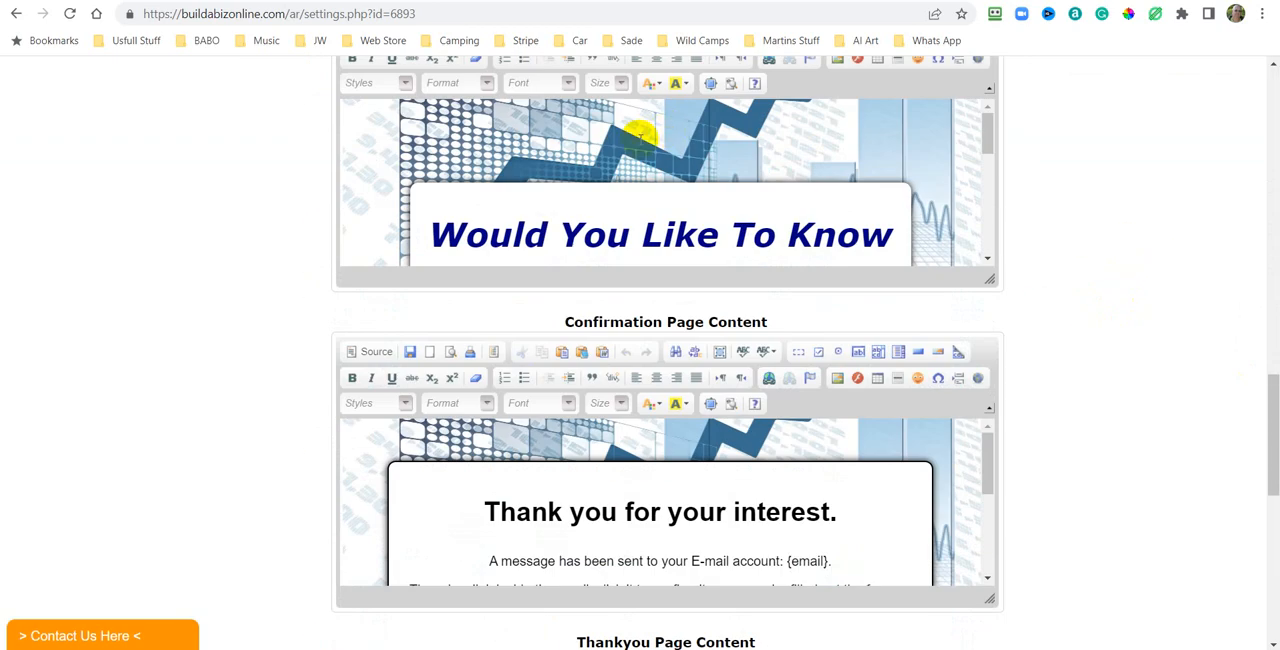
pyautogui.scroll(1, 1146, 191)
pyautogui.scroll(-3, 1170, 197)
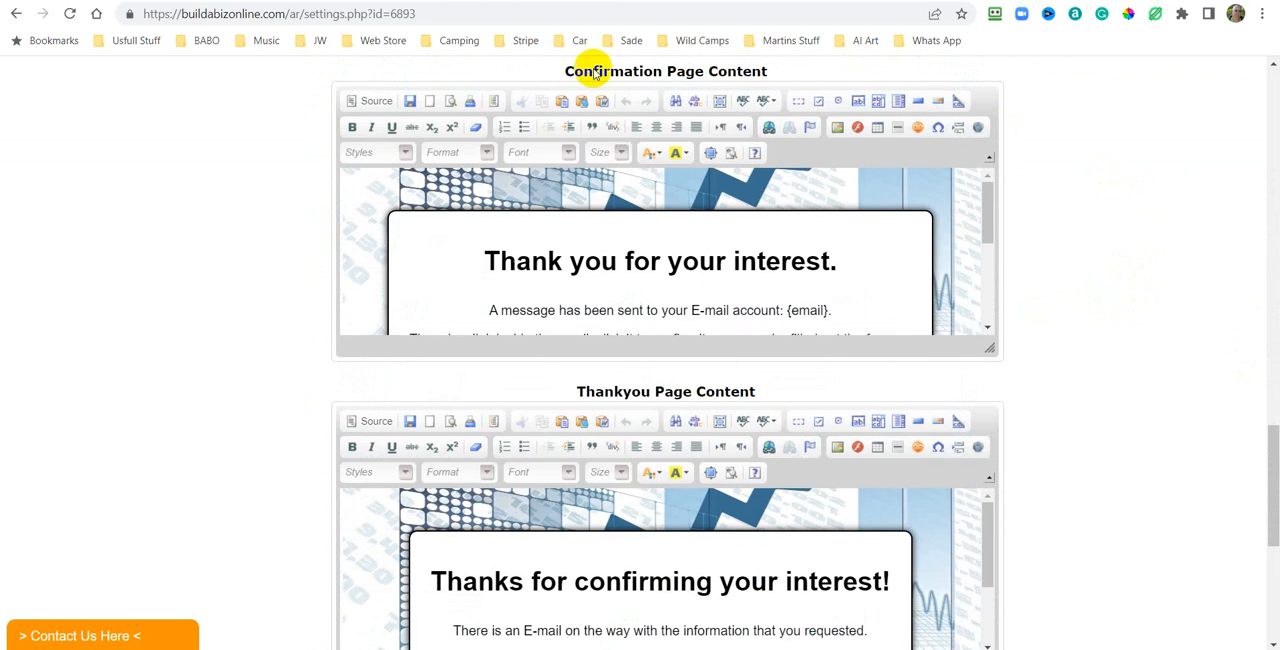
pyautogui.scroll(-3, 1088, 148)
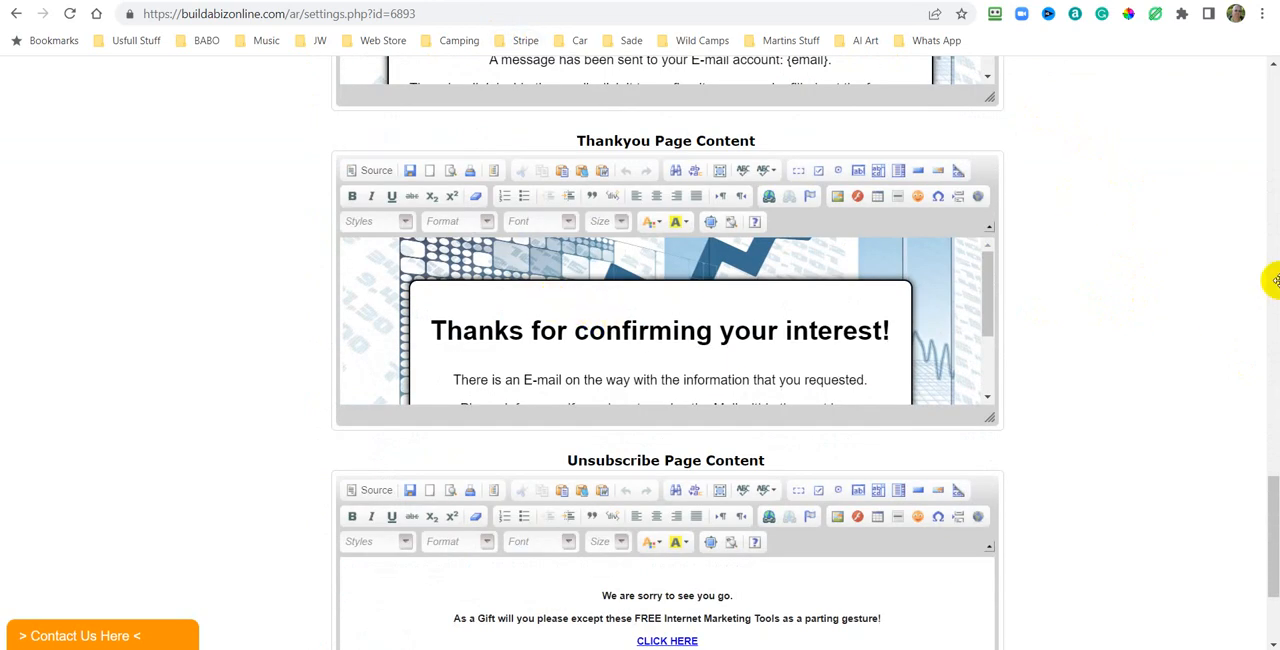
pyautogui.scroll(-1, 1262, 292)
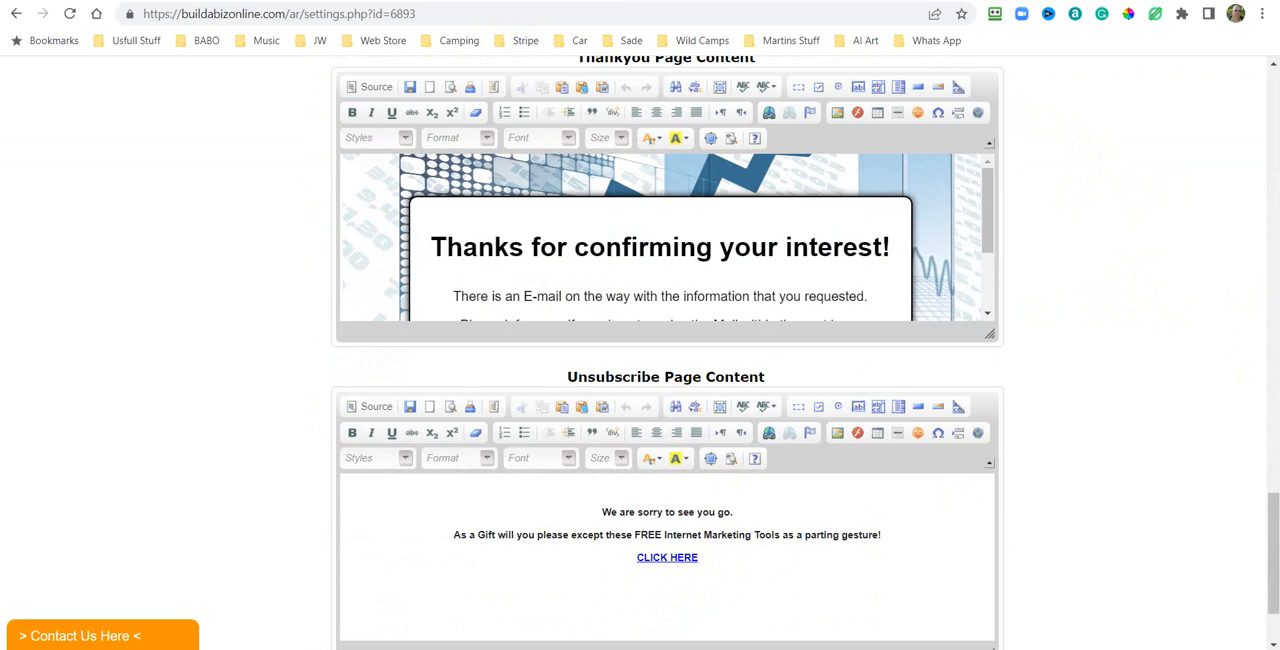
pyautogui.click(90, 1)
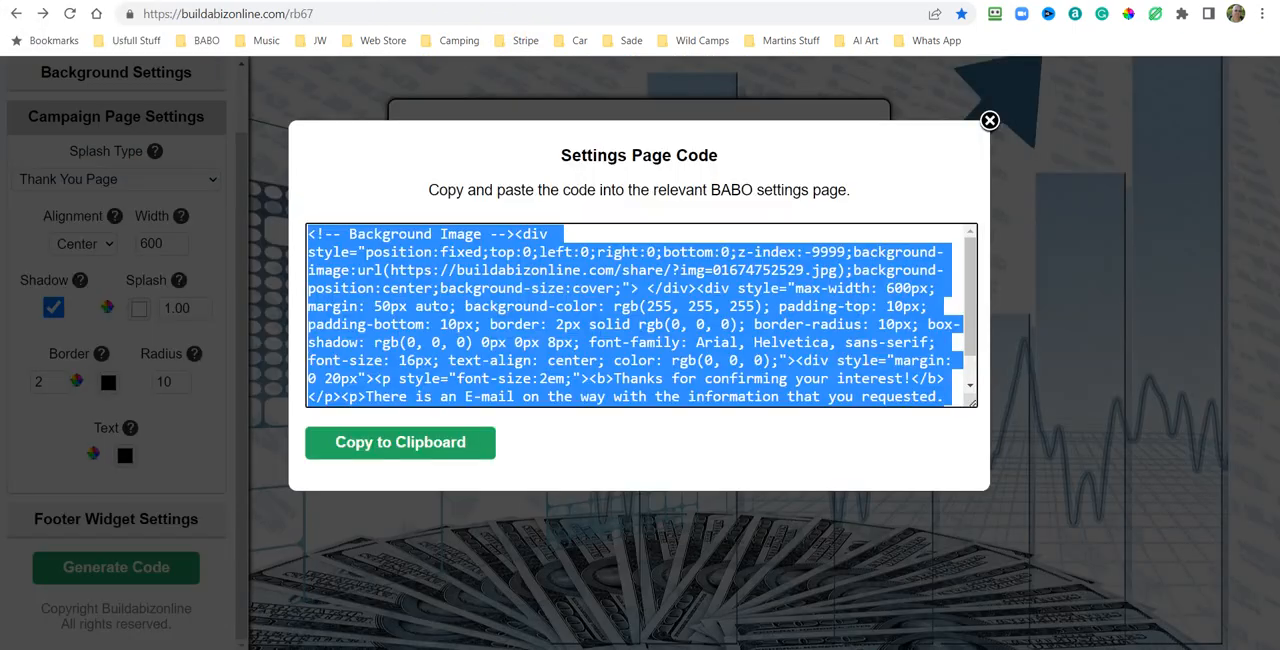
pyautogui.click(990, 120)
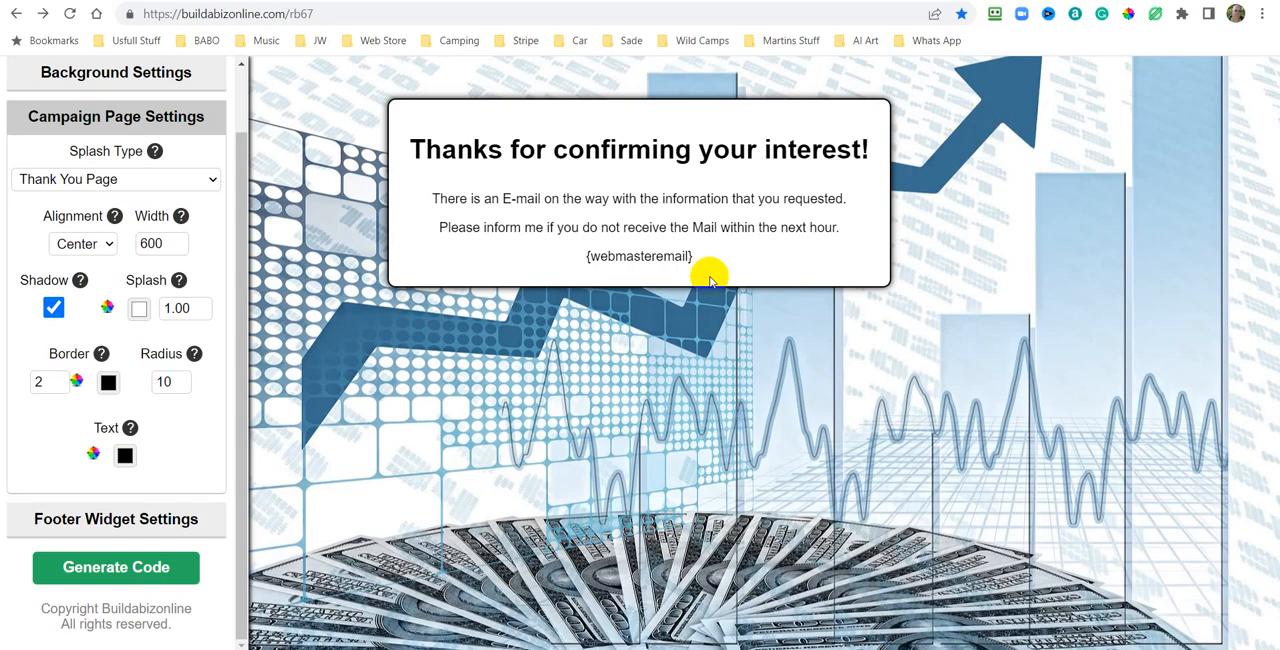
pyautogui.click(212, 183)
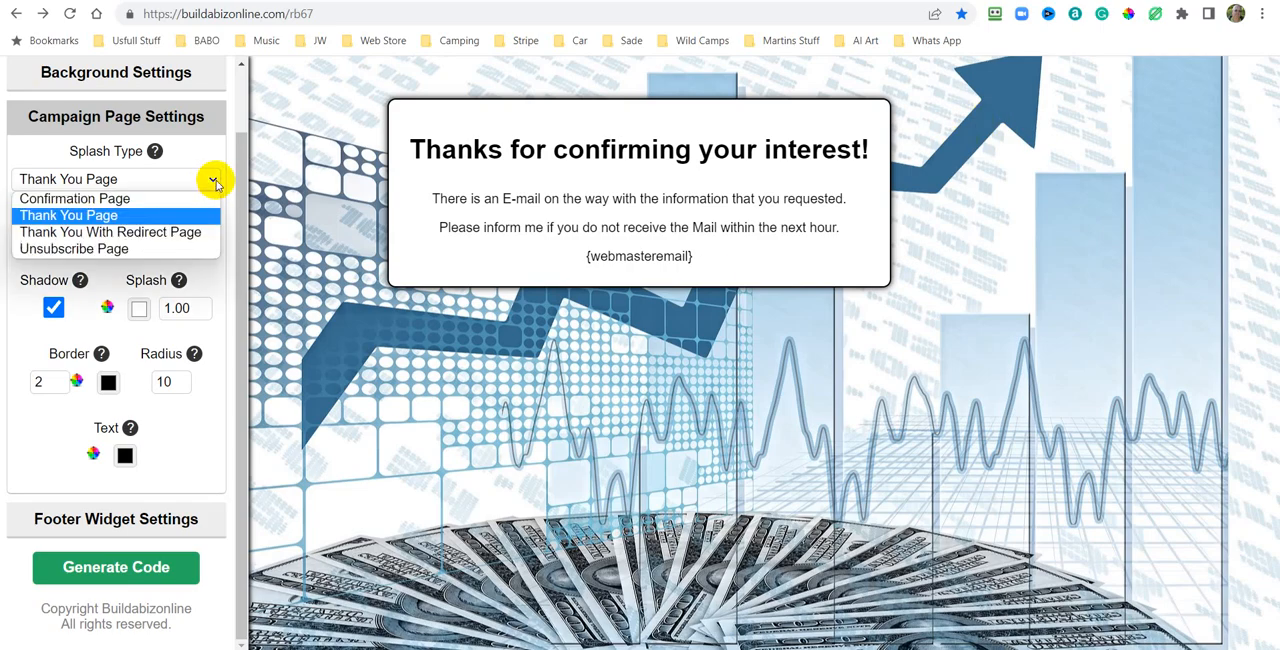
pyautogui.click(85, 250)
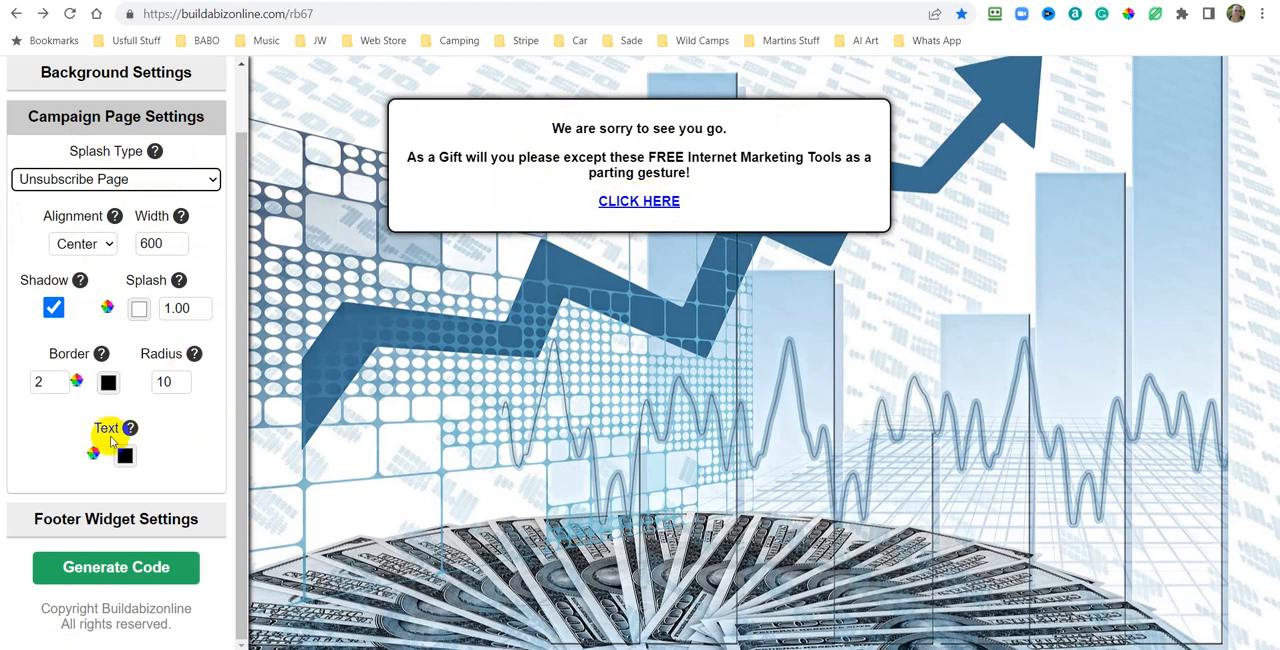
pyautogui.click(127, 574)
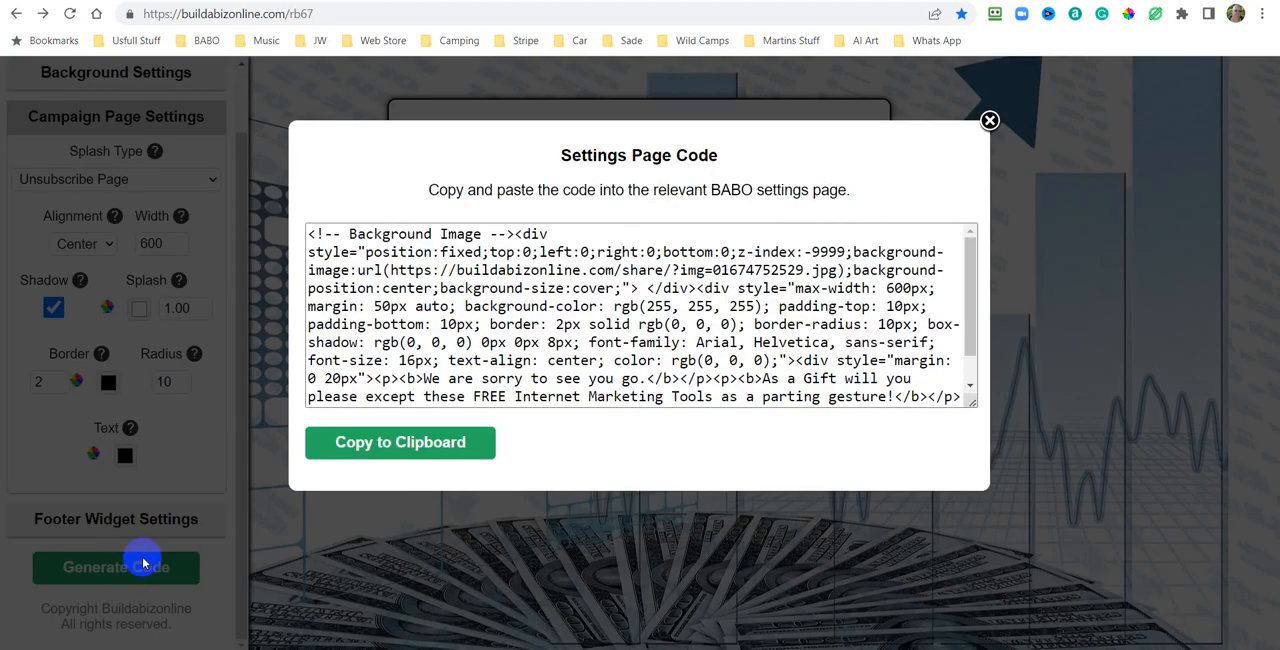
pyautogui.click(414, 450)
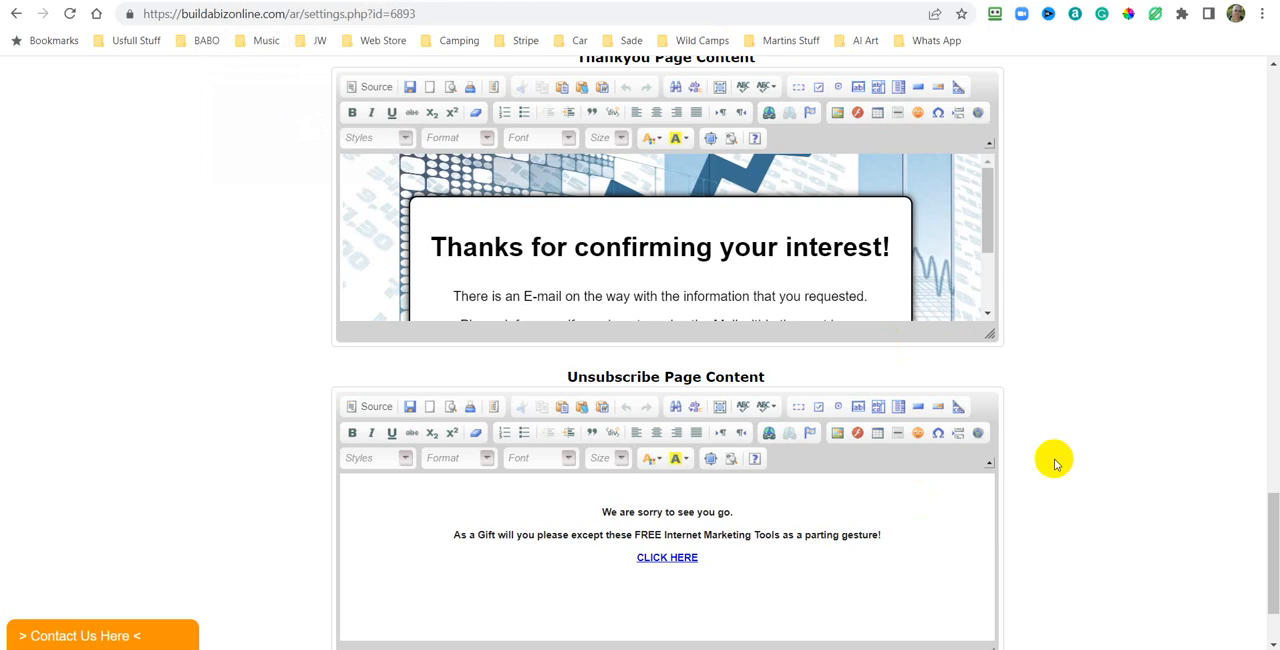
# Replace the Unsubscribe page content source with the copied code and return to the visual editor.
pyautogui.scroll(-1, 1088, 466)
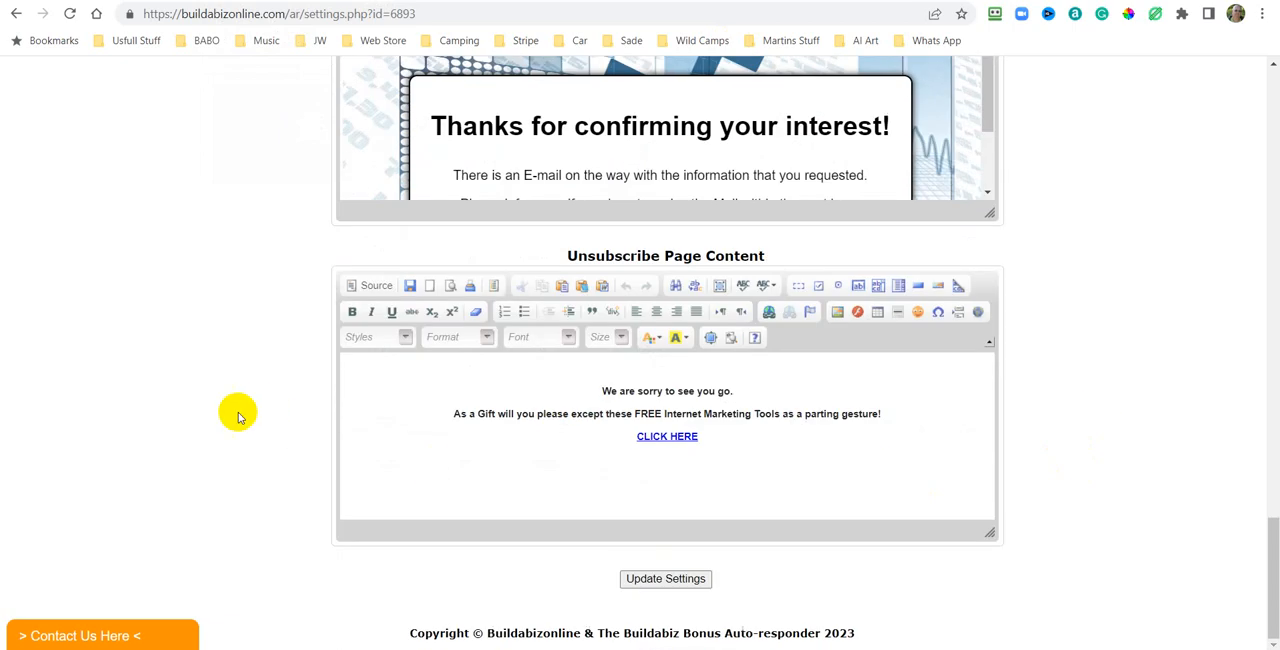
pyautogui.click(368, 286)
pyautogui.rightClick(803, 396)
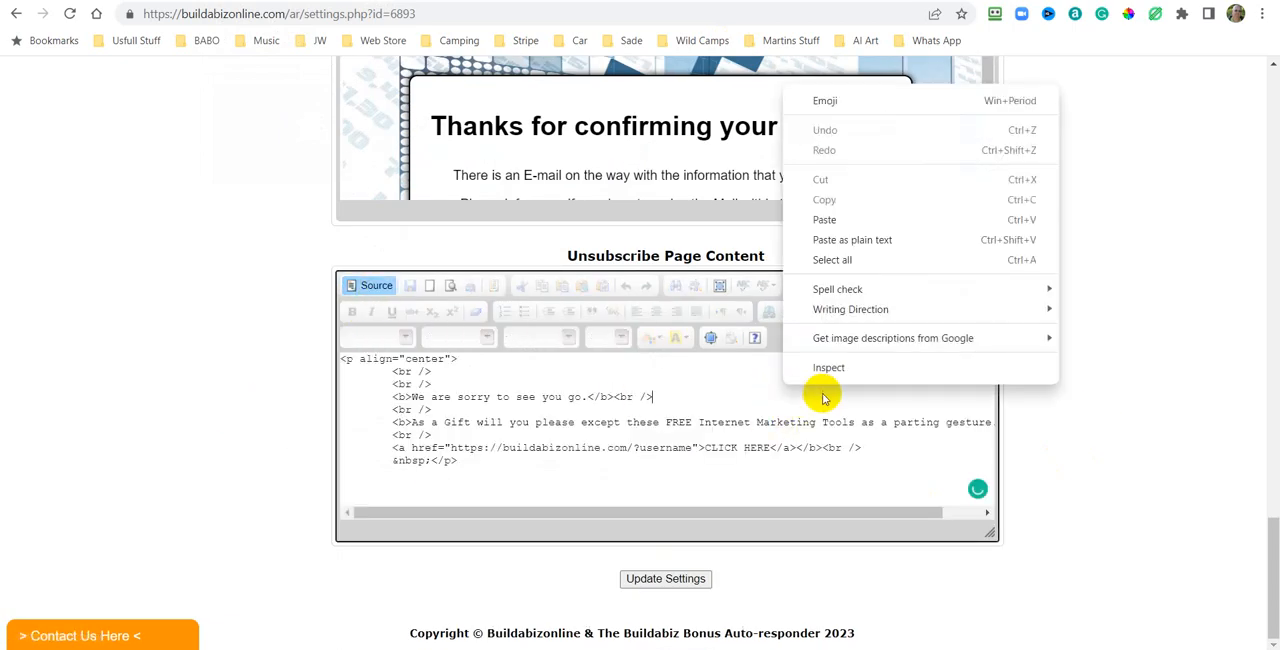
pyautogui.click(836, 262)
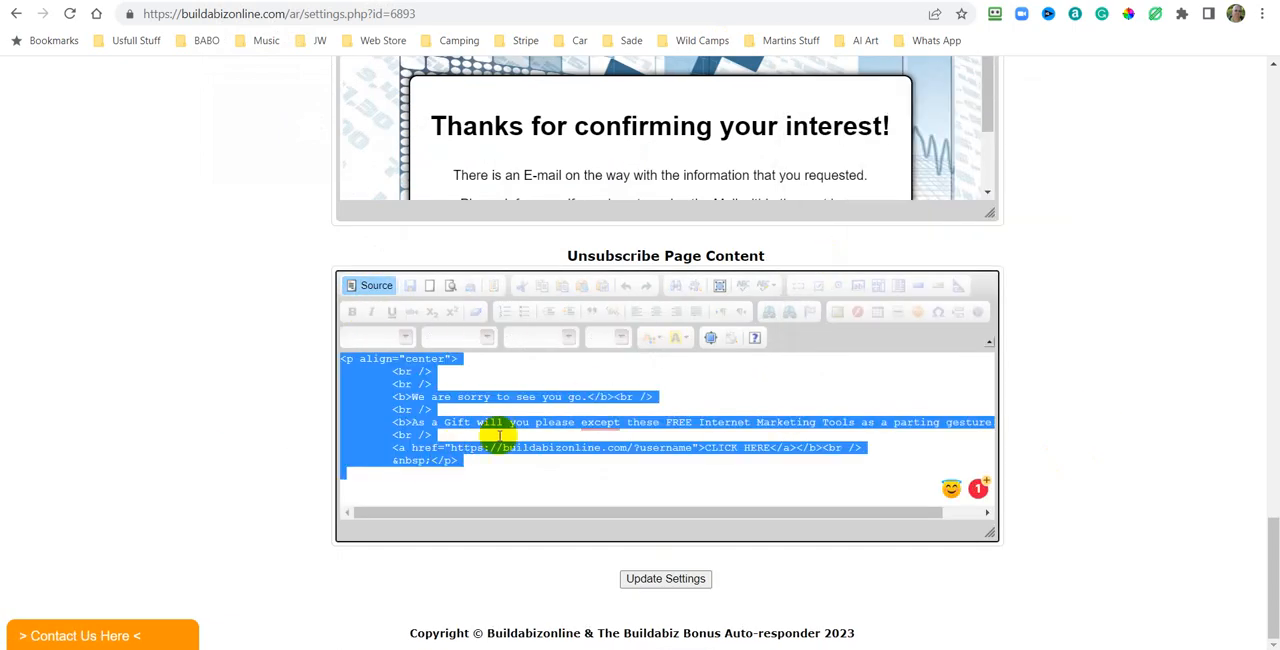
pyautogui.rightClick(598, 390)
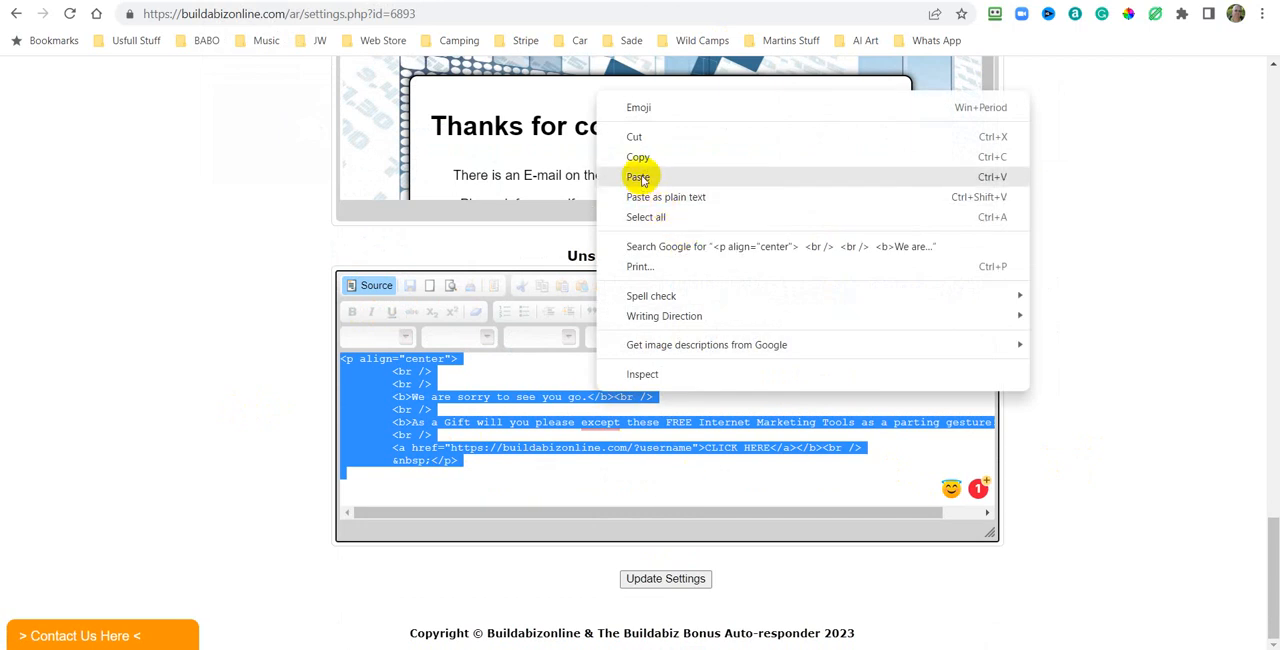
pyautogui.click(638, 176)
pyautogui.click(377, 288)
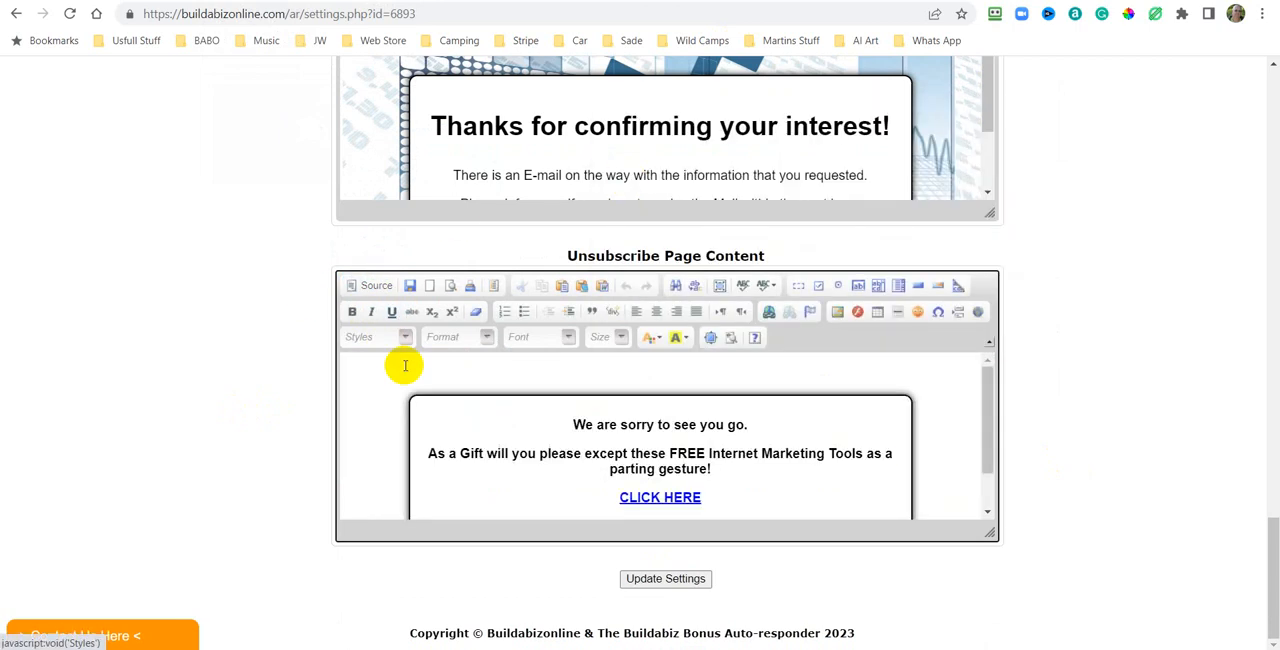
# Set the font size of the heading "We are sorry to see you go." to 28.
pyautogui.scroll(-2, 800, 430)
pyautogui.scroll(2, 880, 415)
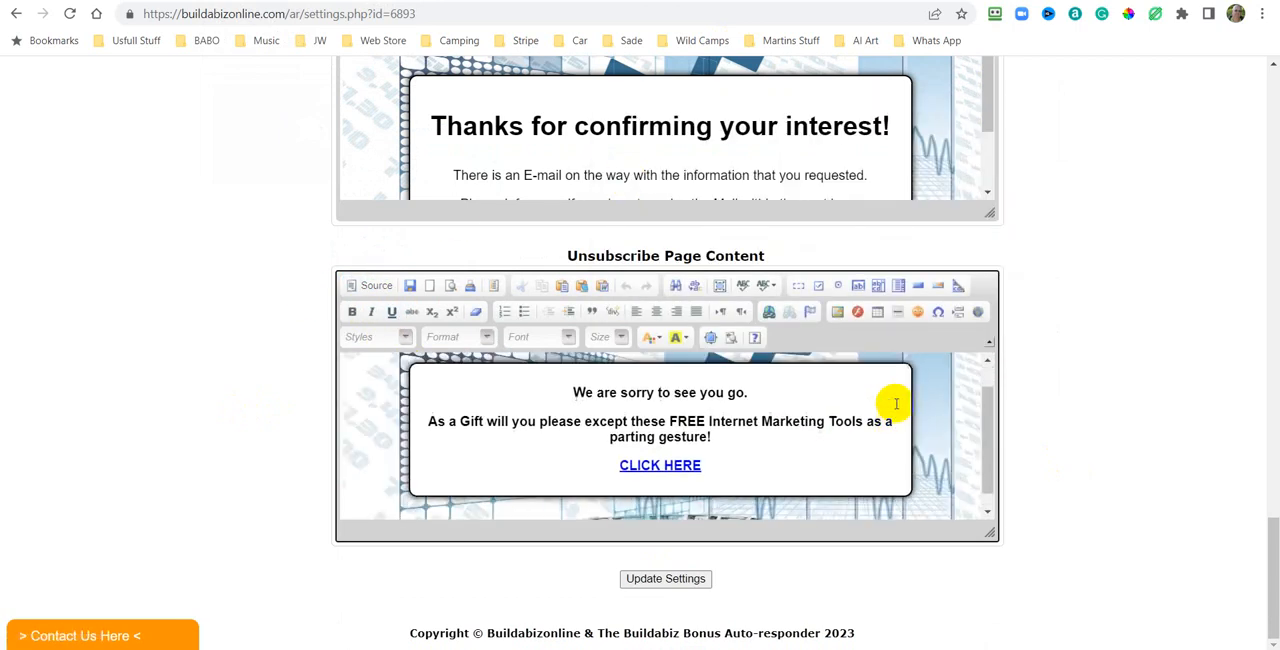
pyautogui.moveTo(771, 423); pyautogui.dragTo(564, 421)
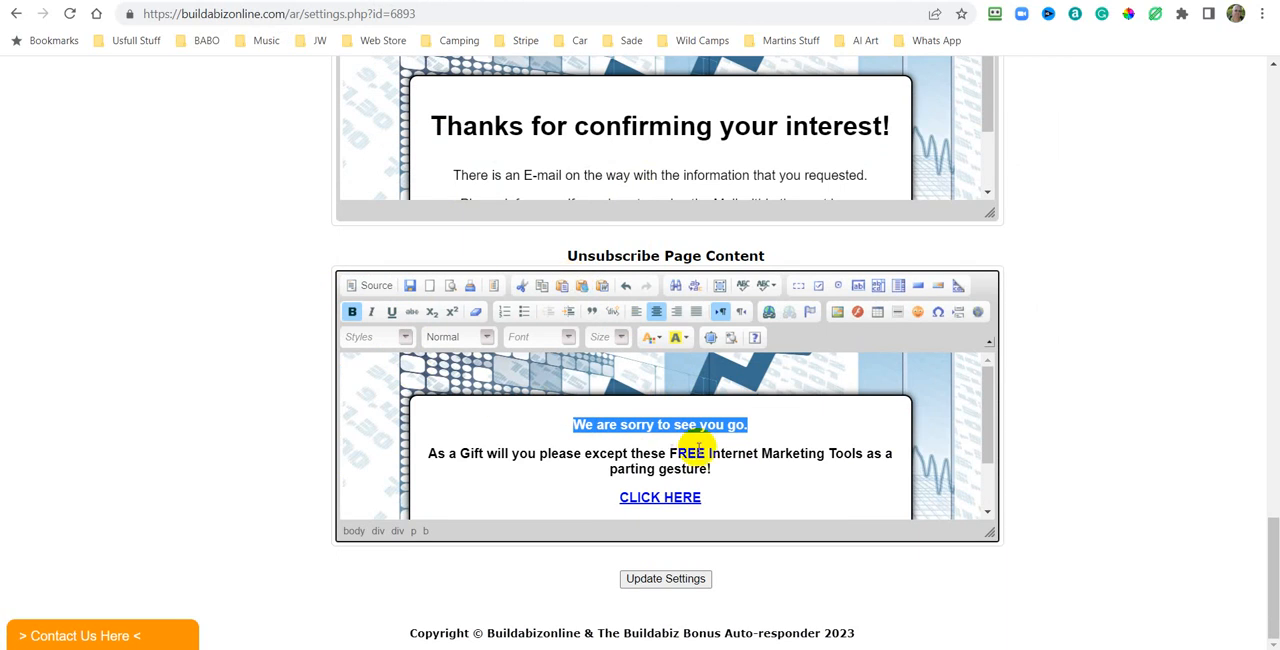
pyautogui.click(620, 338)
pyautogui.scroll(-3, 608, 428)
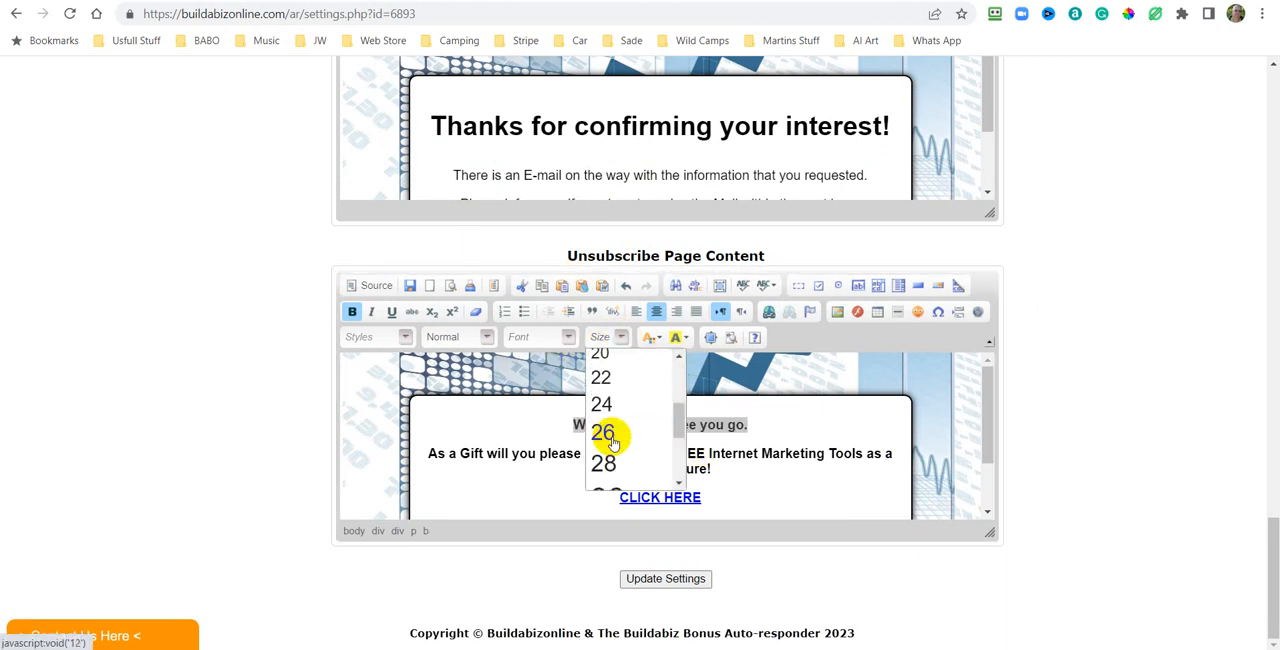
pyautogui.scroll(-2, 608, 434)
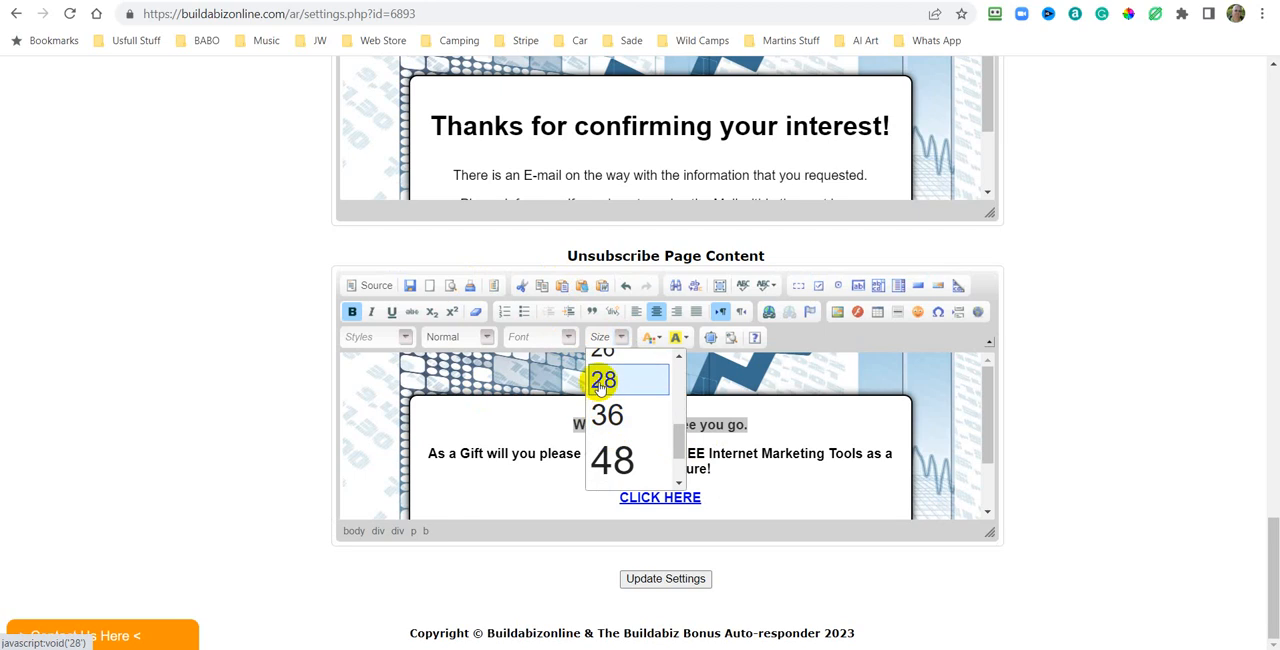
pyautogui.click(602, 379)
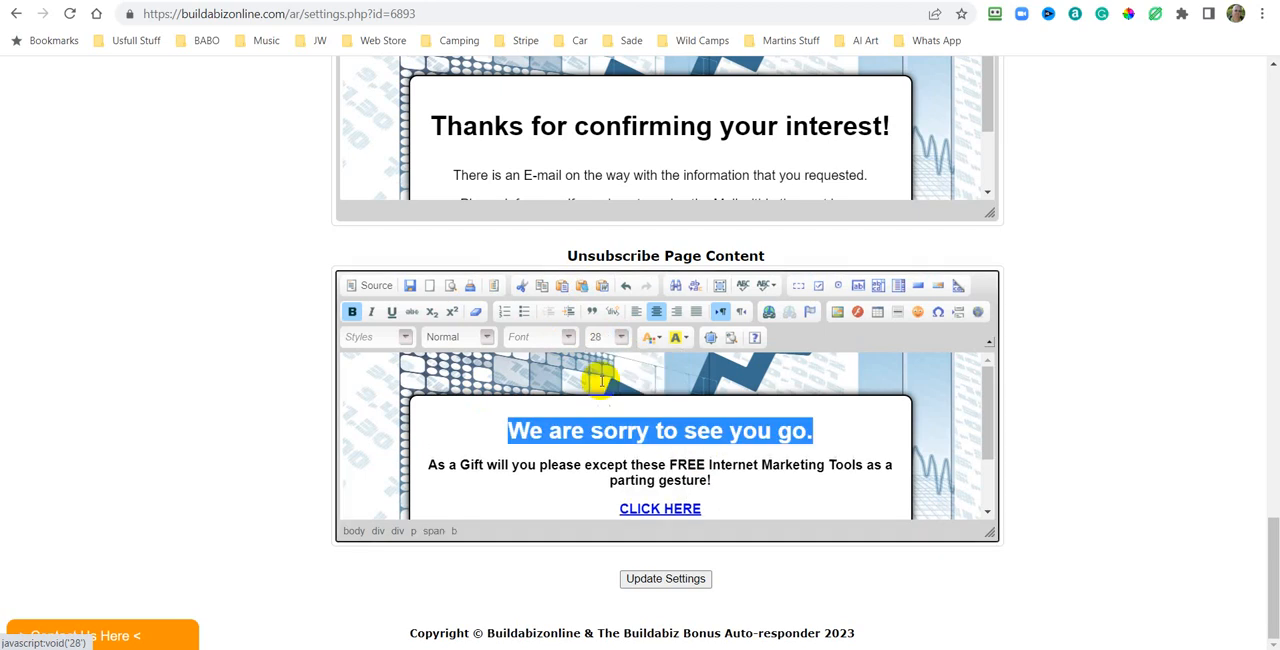
pyautogui.click(948, 401)
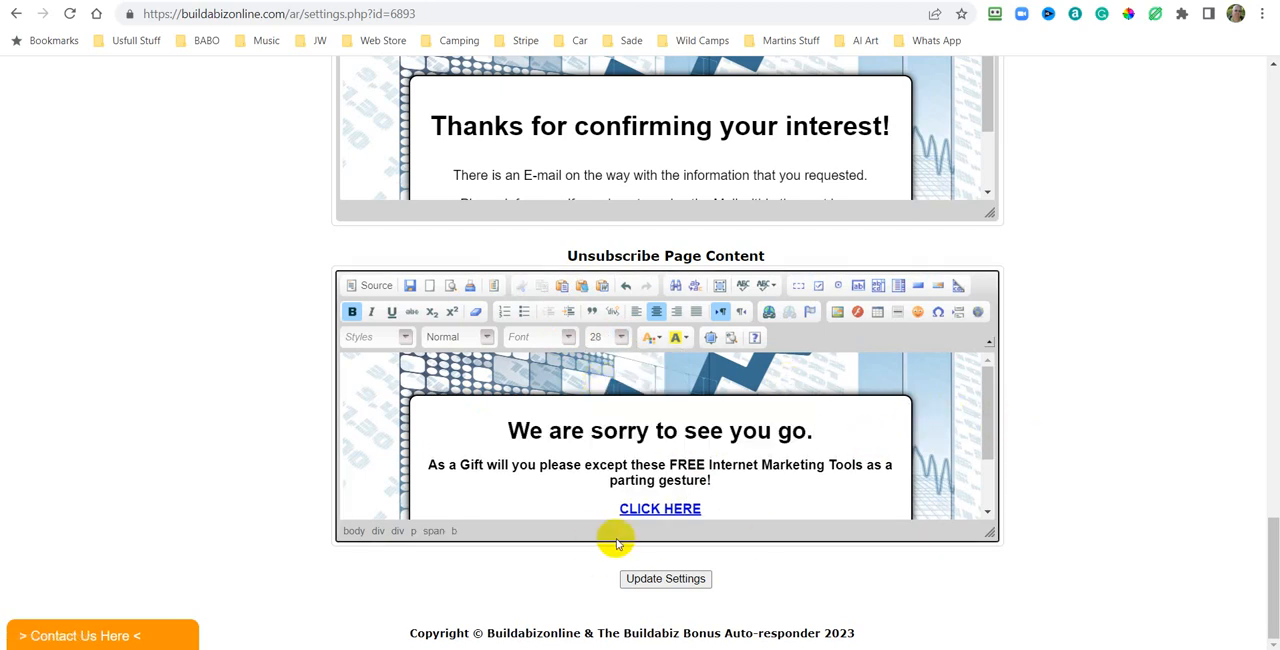
# Edit the CLICK HERE link's URL, replacing the username placeholder with the member's username, and confirm.
pyautogui.moveTo(988, 401); pyautogui.dragTo(991, 452)
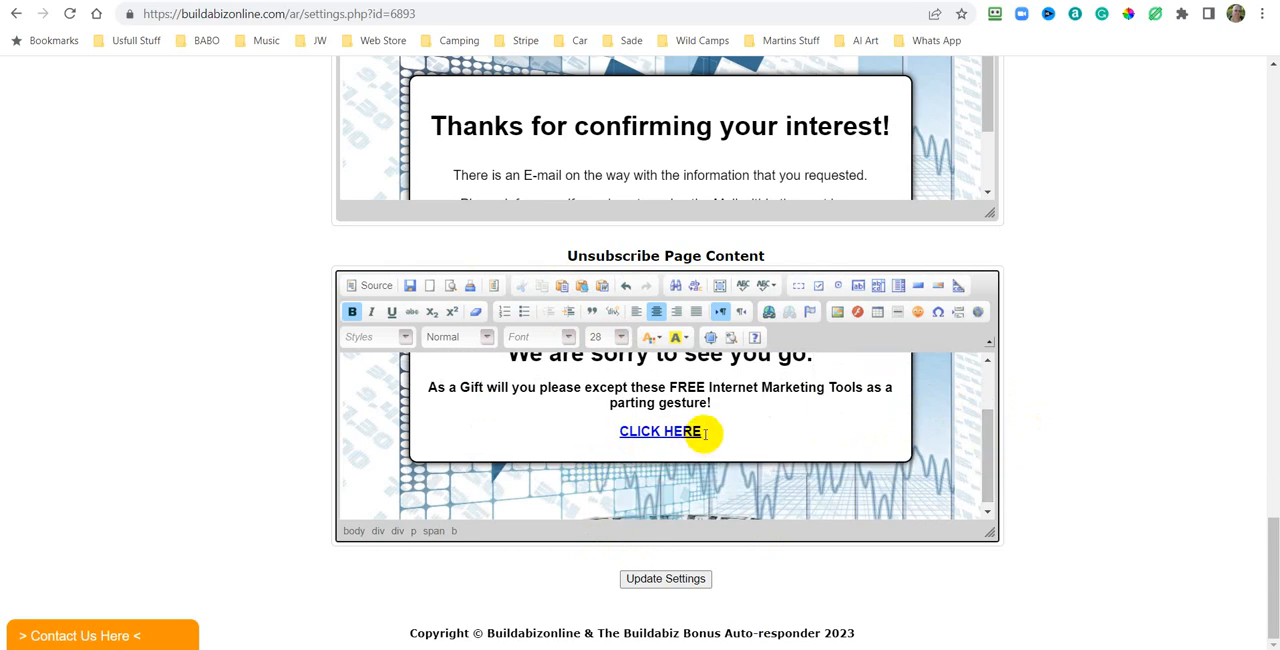
pyautogui.moveTo(704, 432); pyautogui.dragTo(611, 431)
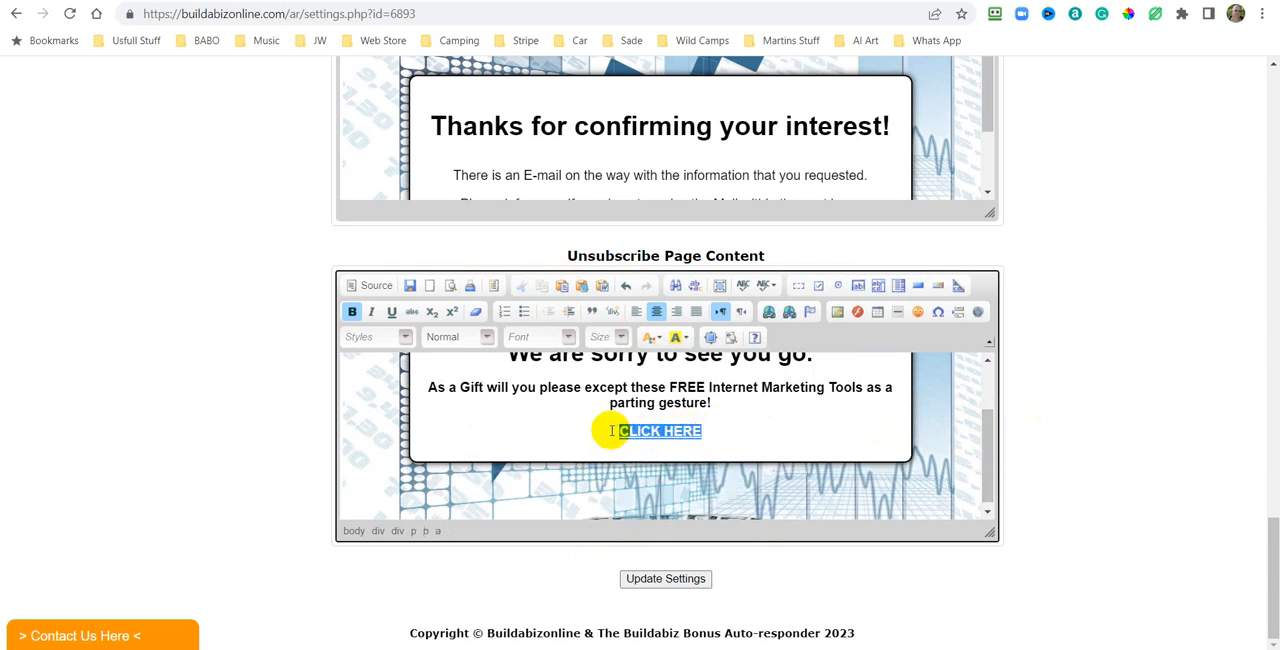
pyautogui.click(711, 435)
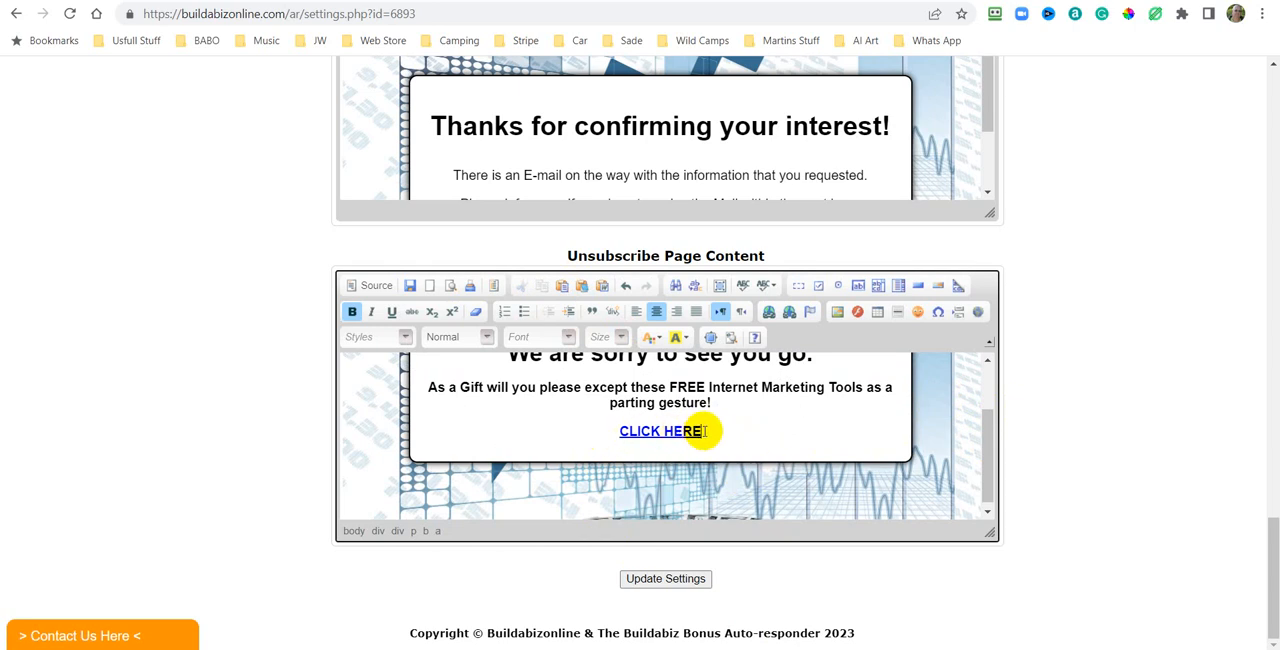
pyautogui.moveTo(689, 430); pyautogui.dragTo(633, 428)
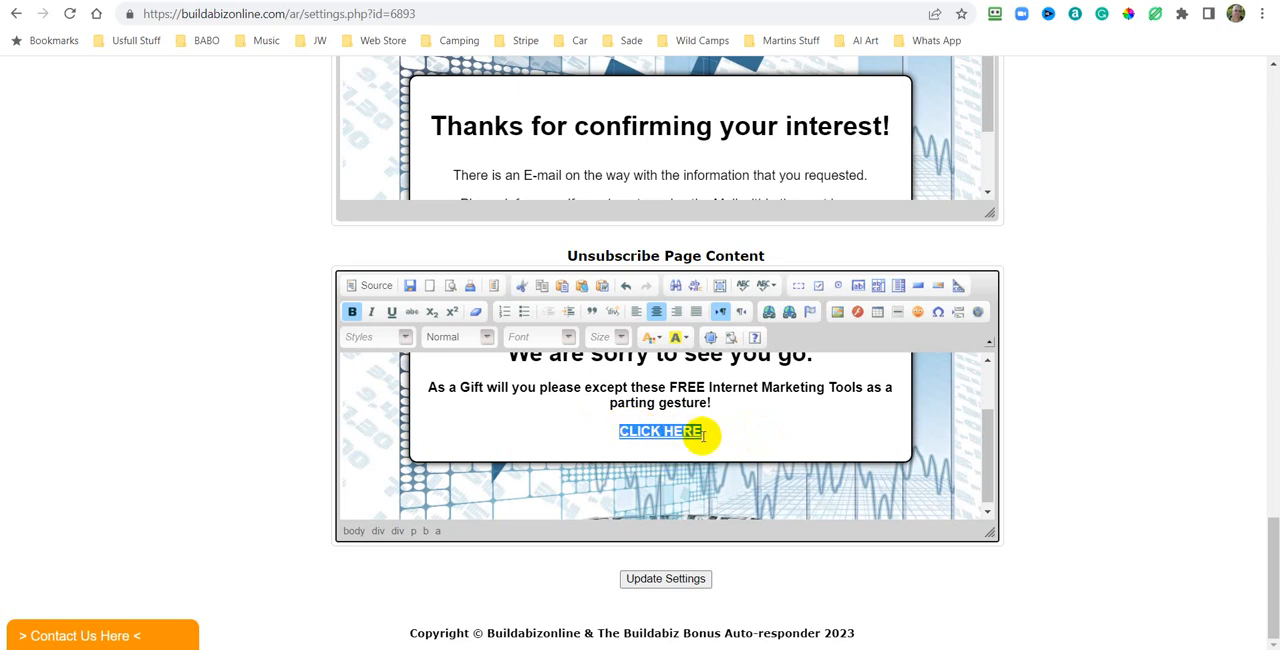
pyautogui.click(769, 313)
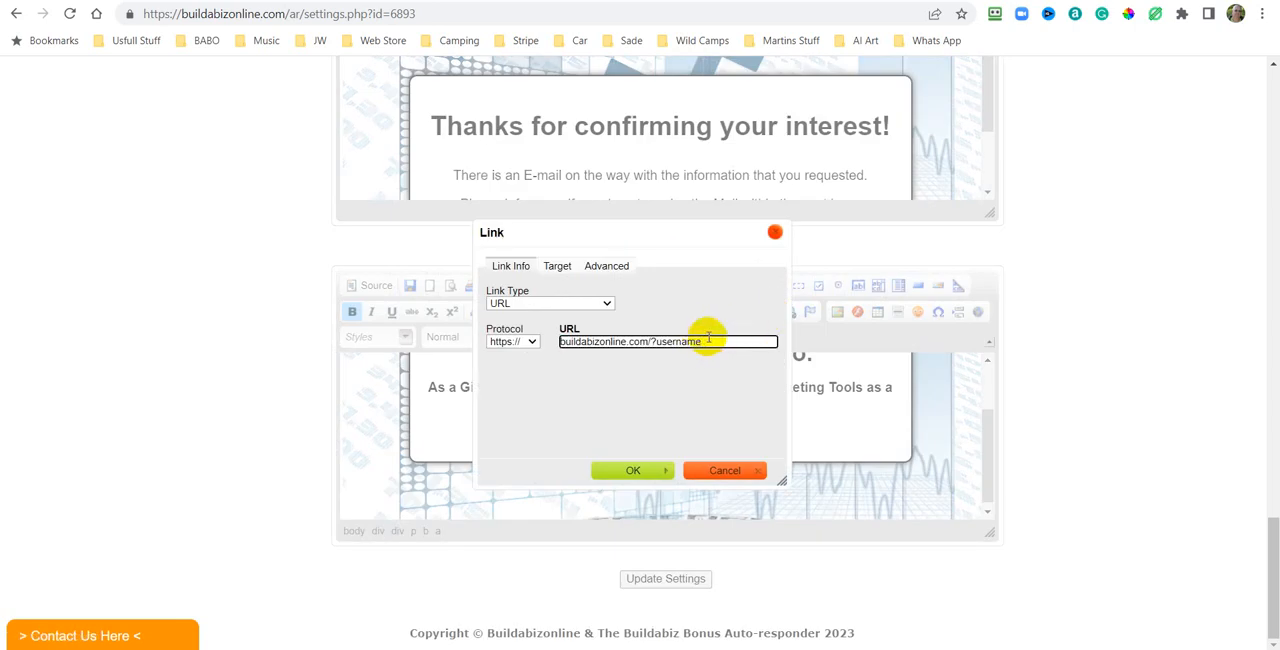
pyautogui.moveTo(708, 340); pyautogui.dragTo(668, 341)
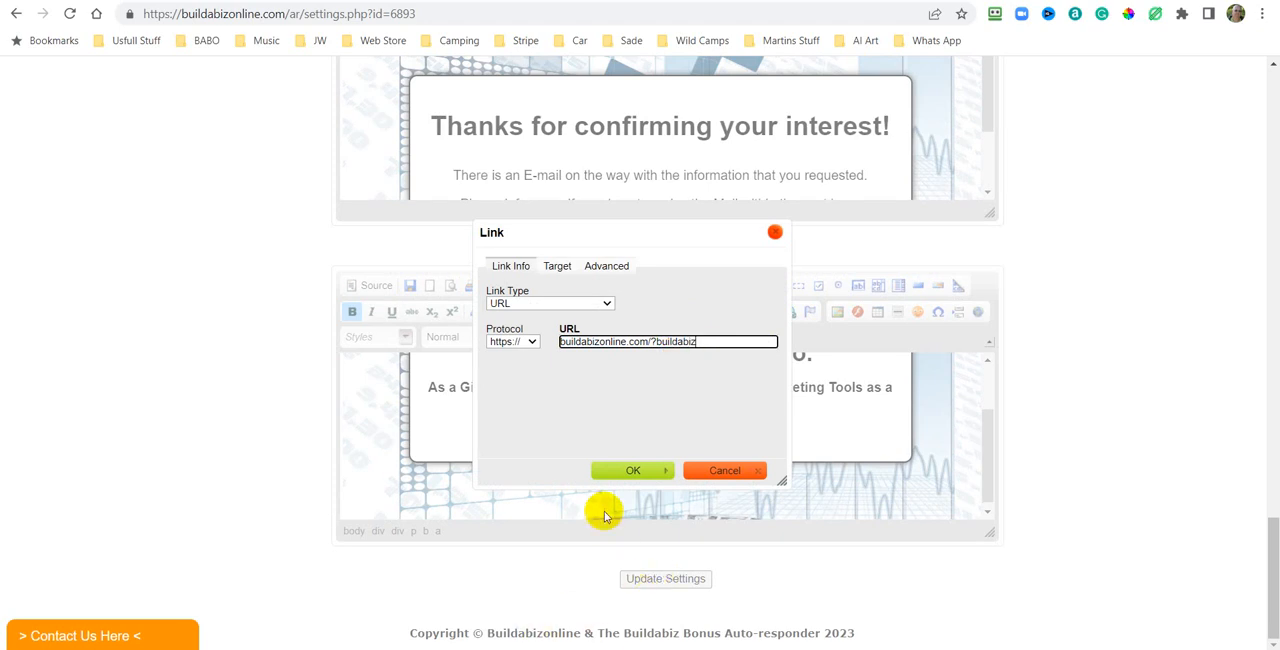
pyautogui.click(633, 471)
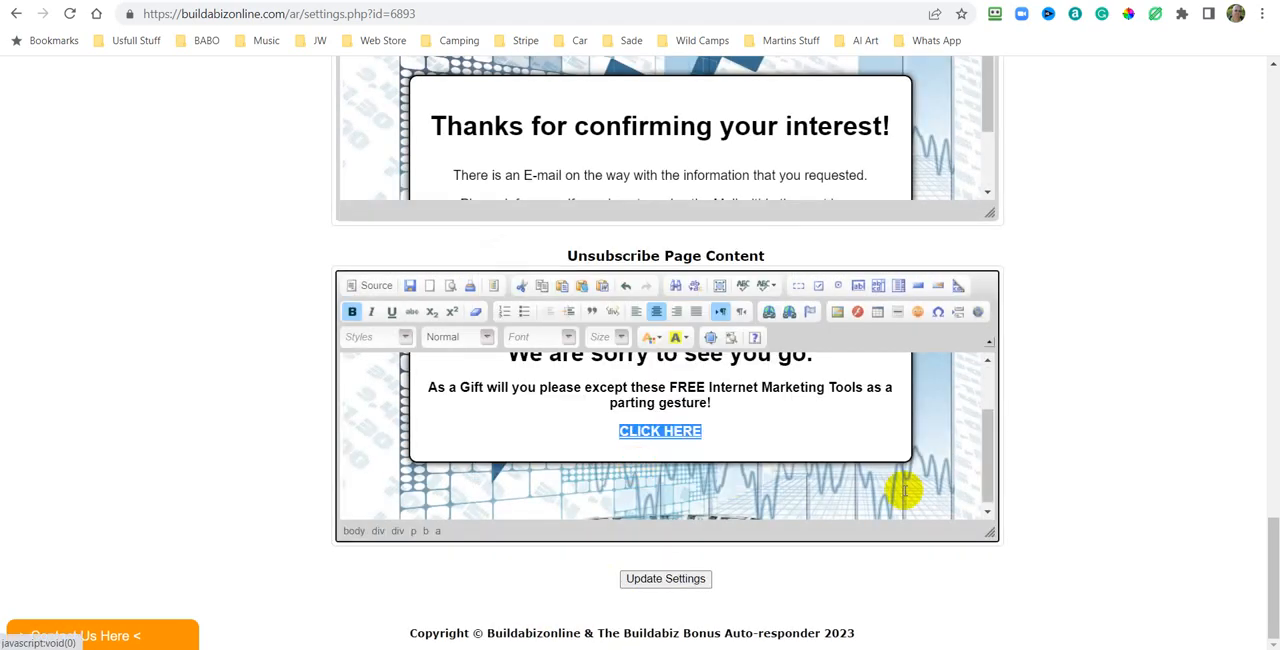
# Review the campaign's page contents and save the campaign settings with the updated unsubscribe page.
pyautogui.click(945, 392)
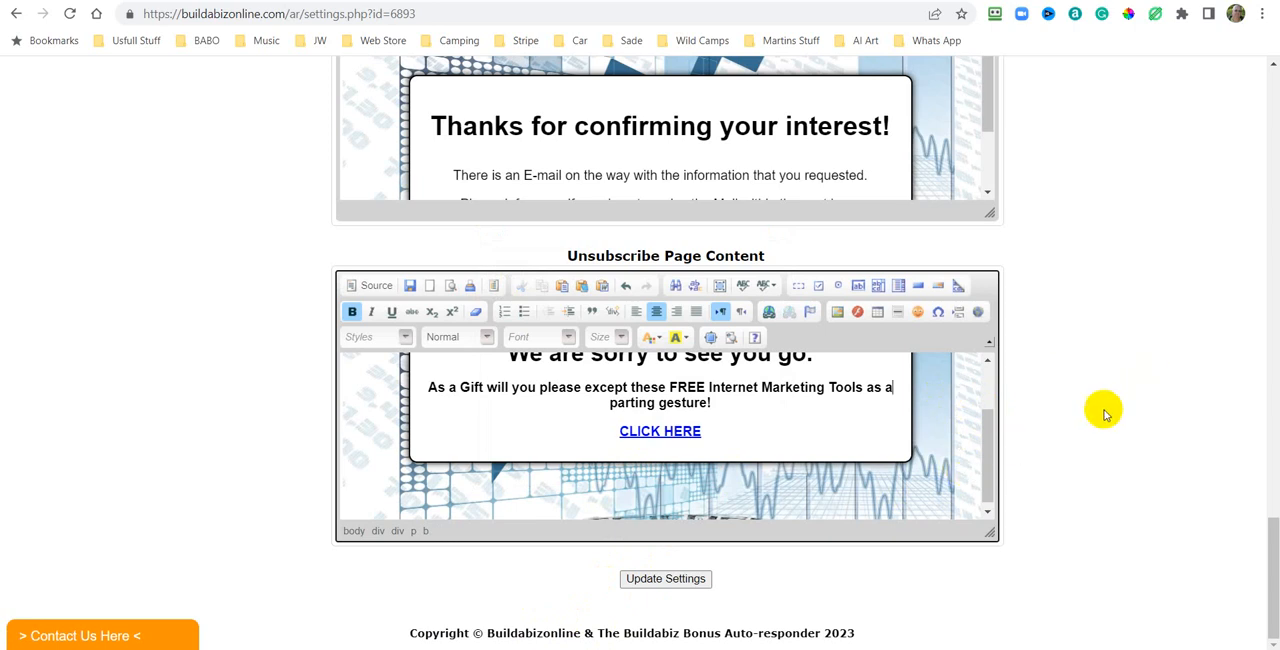
pyautogui.moveTo(987, 447); pyautogui.dragTo(988, 371)
pyautogui.scroll(4, 1120, 377)
pyautogui.scroll(5, 1123, 380)
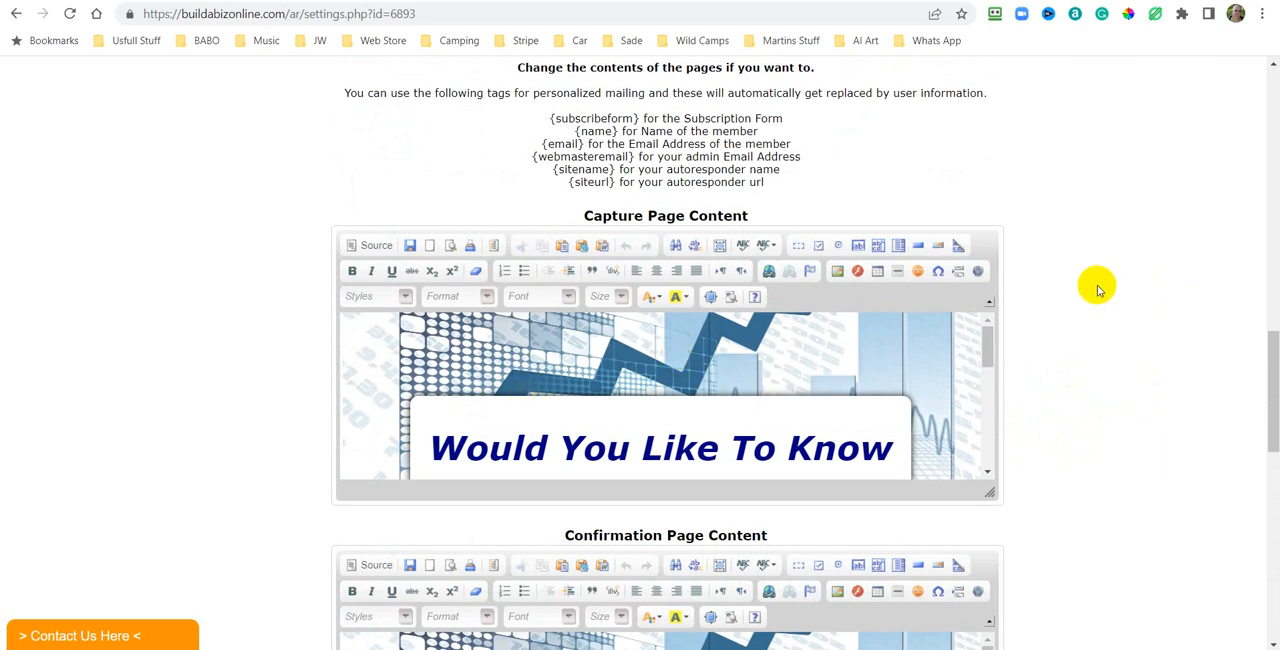
pyautogui.scroll(-2, 1097, 289)
pyautogui.scroll(-2, 1137, 284)
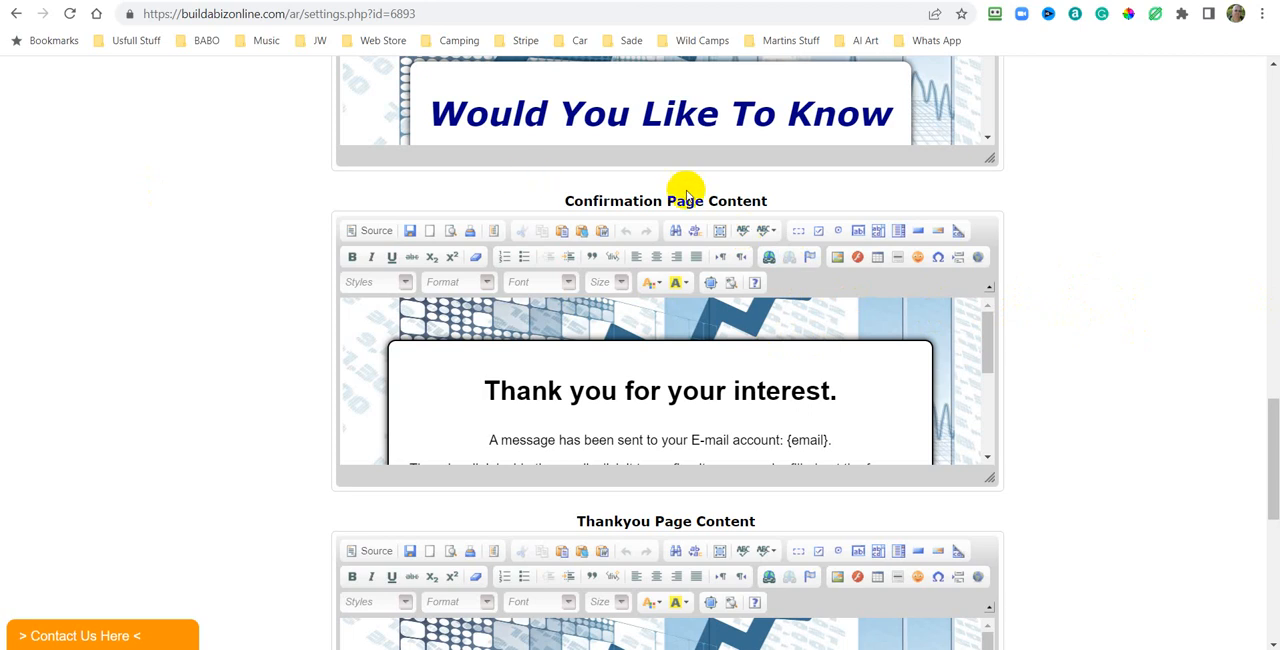
pyautogui.scroll(-3, 1230, 320)
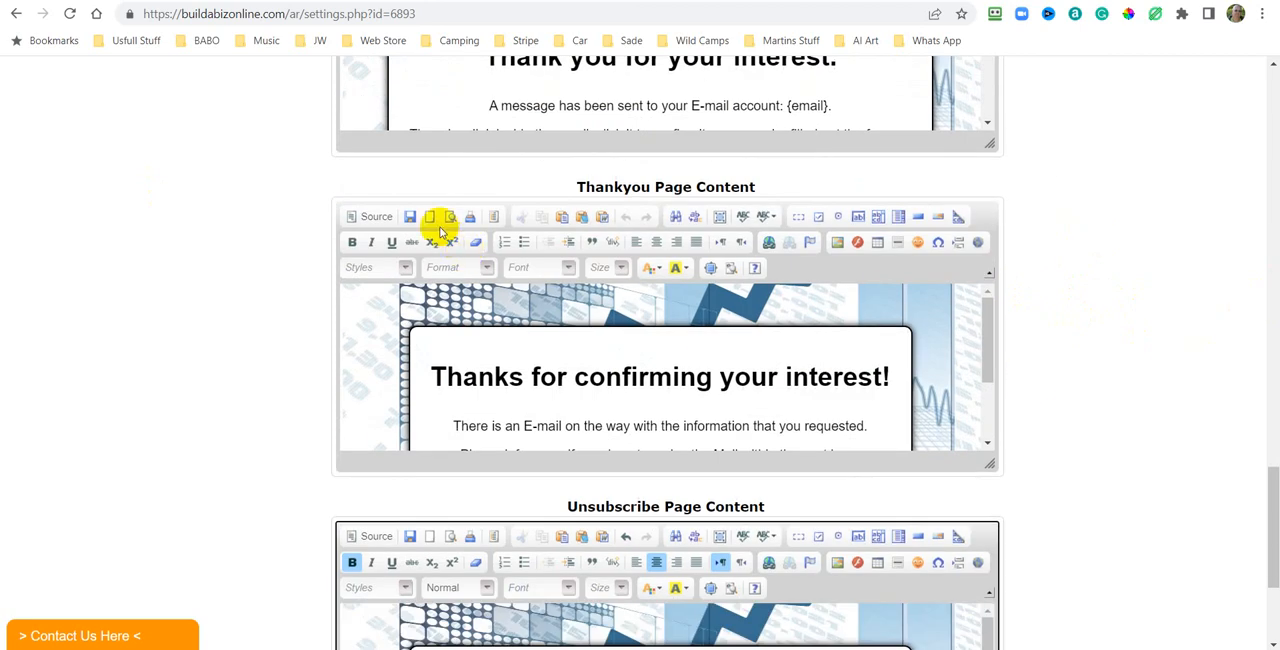
pyautogui.scroll(-2, 1090, 203)
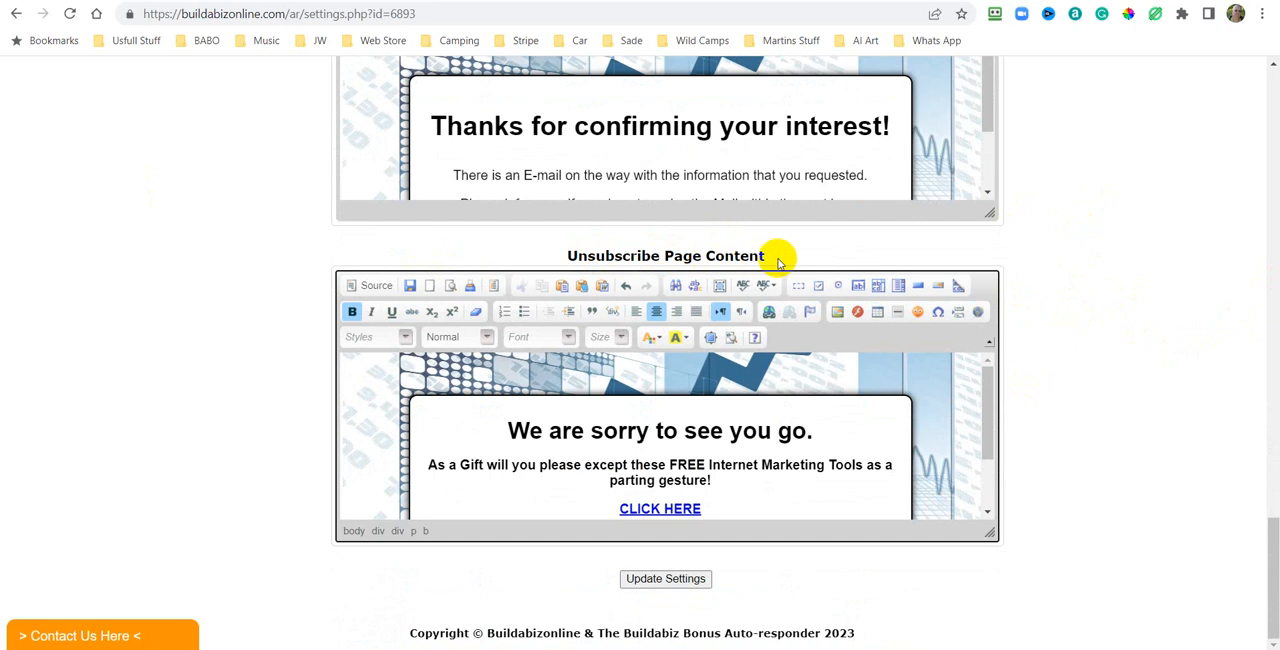
pyautogui.scroll(13, 1077, 291)
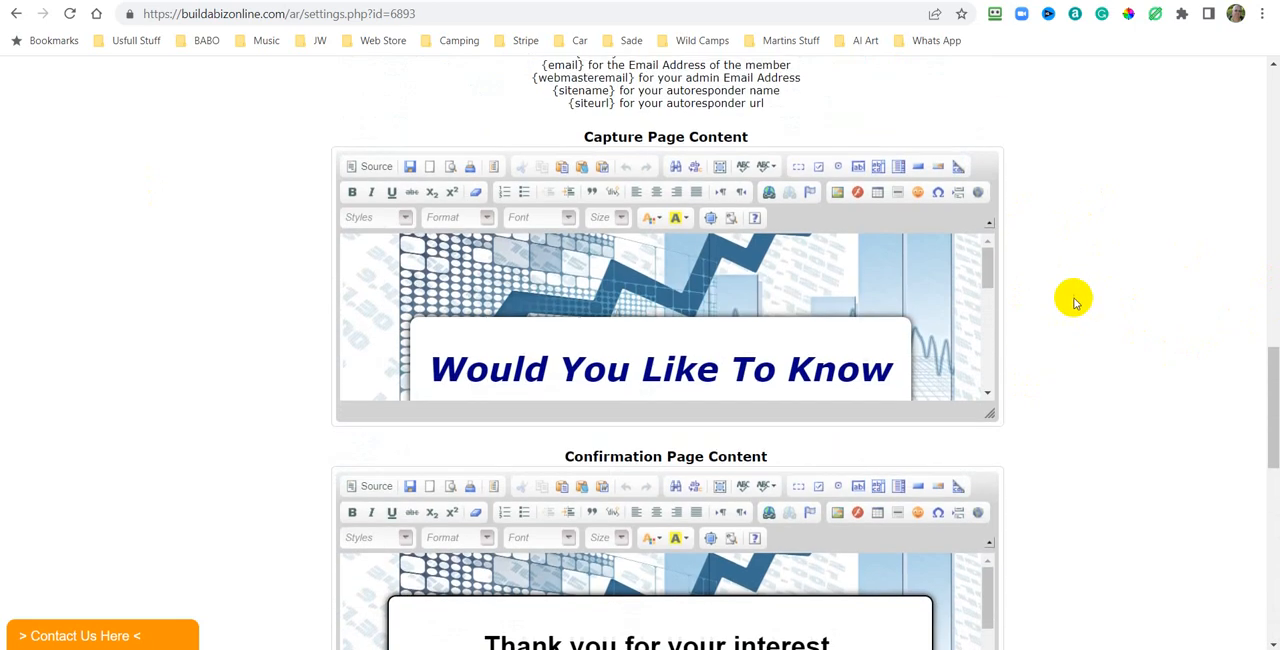
pyautogui.scroll(8, 1075, 303)
pyautogui.scroll(-12, 1075, 303)
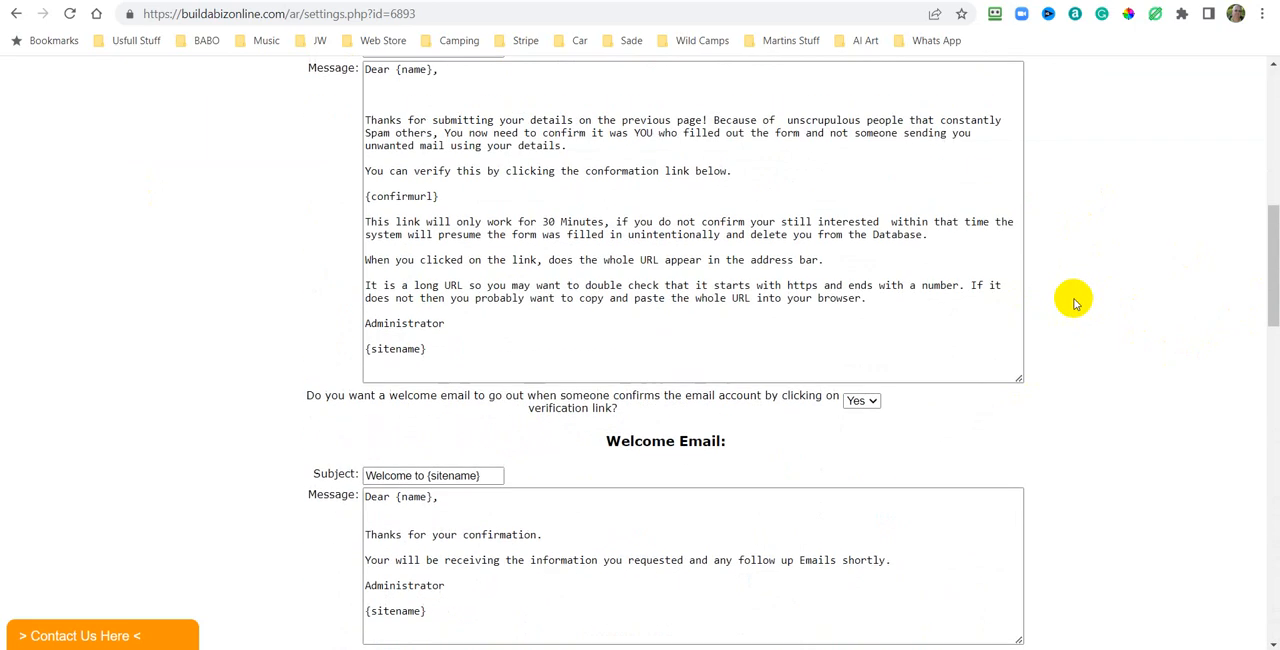
pyautogui.scroll(-7, 1075, 303)
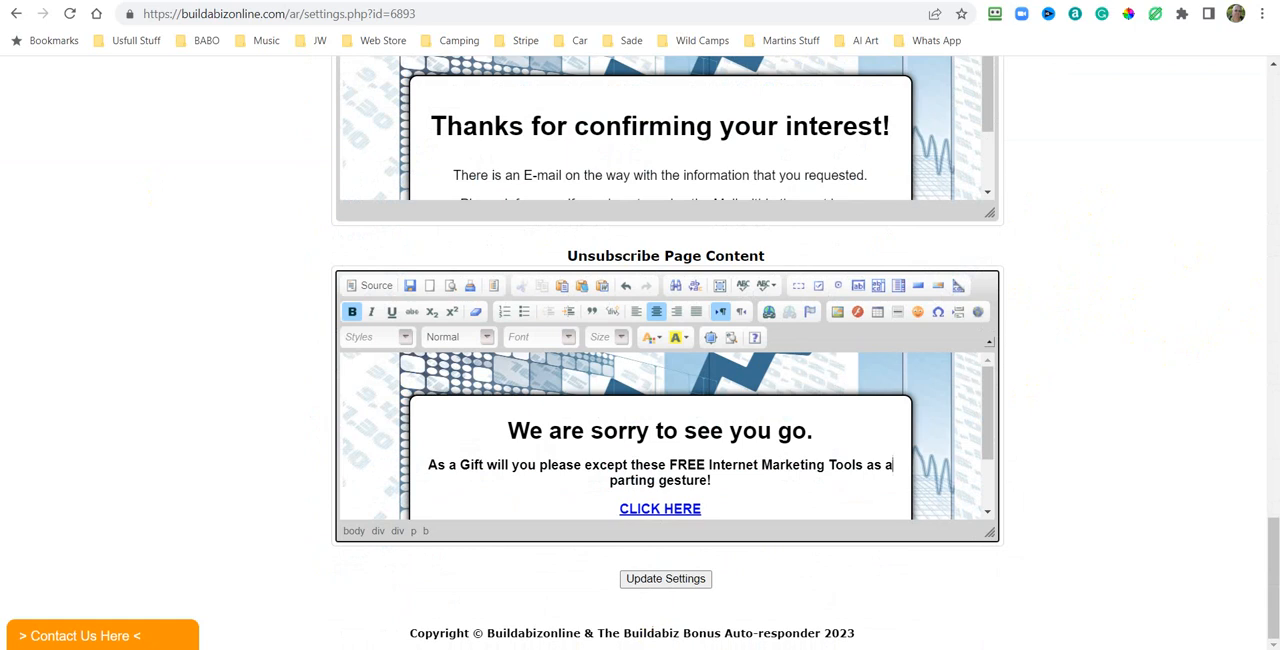
pyautogui.click(667, 580)
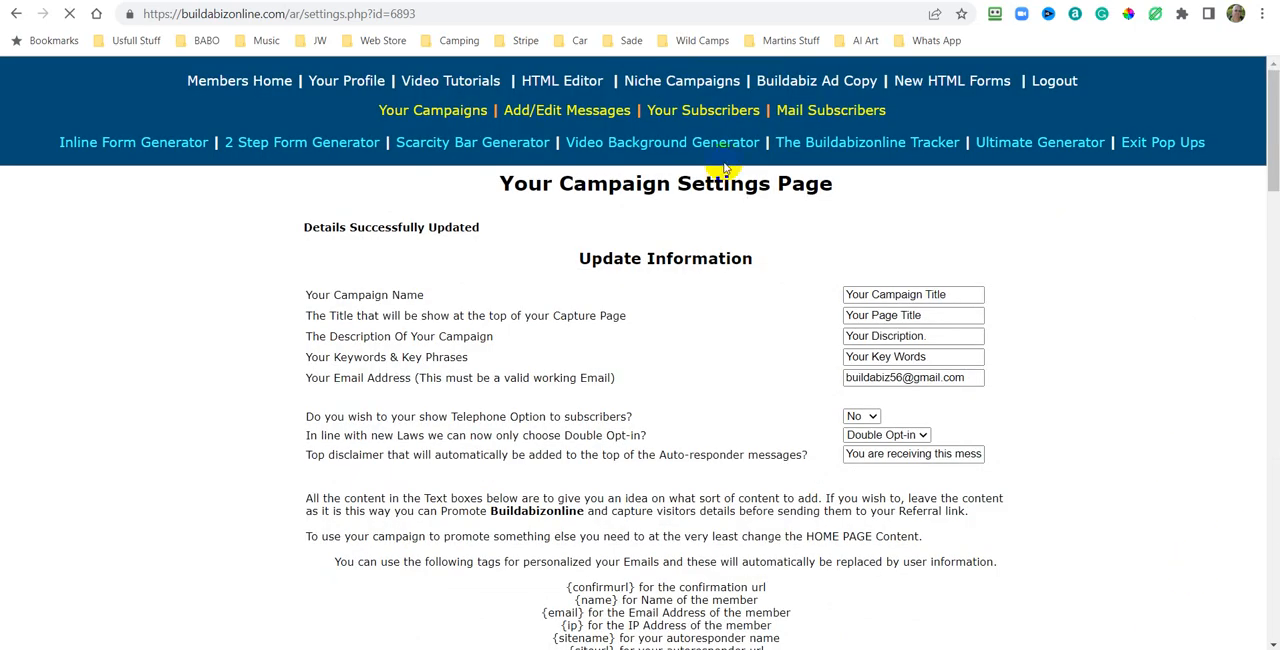
# Scroll through the saved campaign settings page to review the page contents.
pyautogui.scroll(-4, 1048, 277)
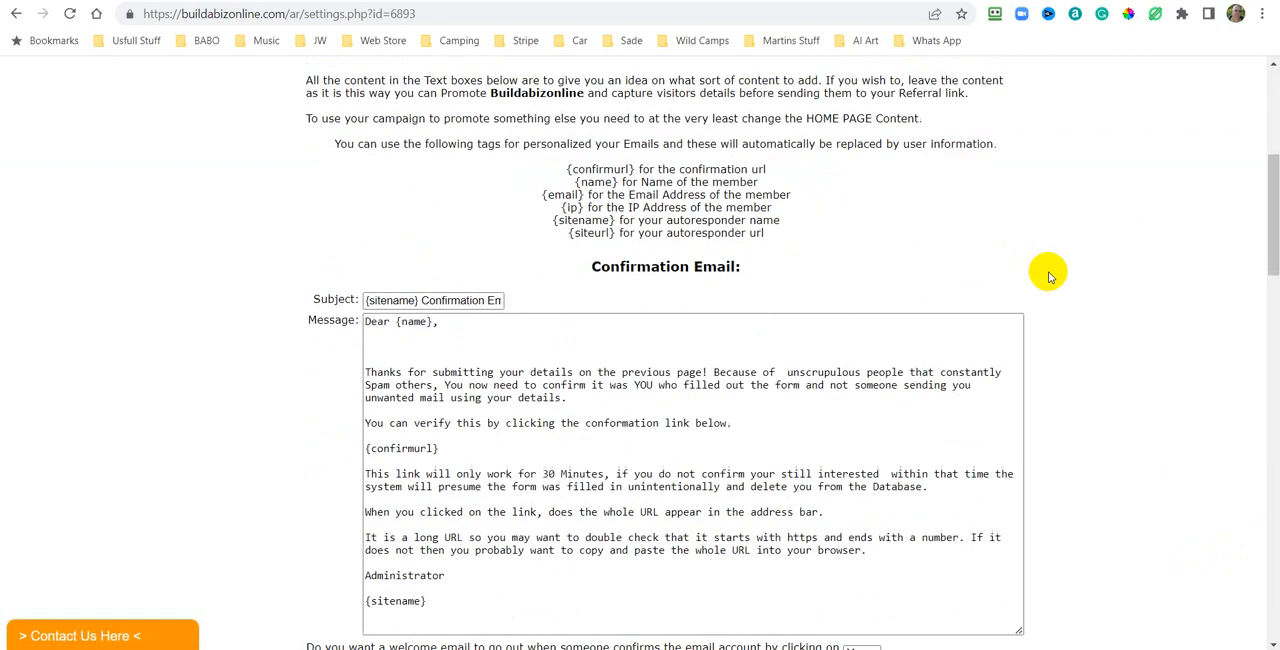
pyautogui.scroll(-14, 1048, 277)
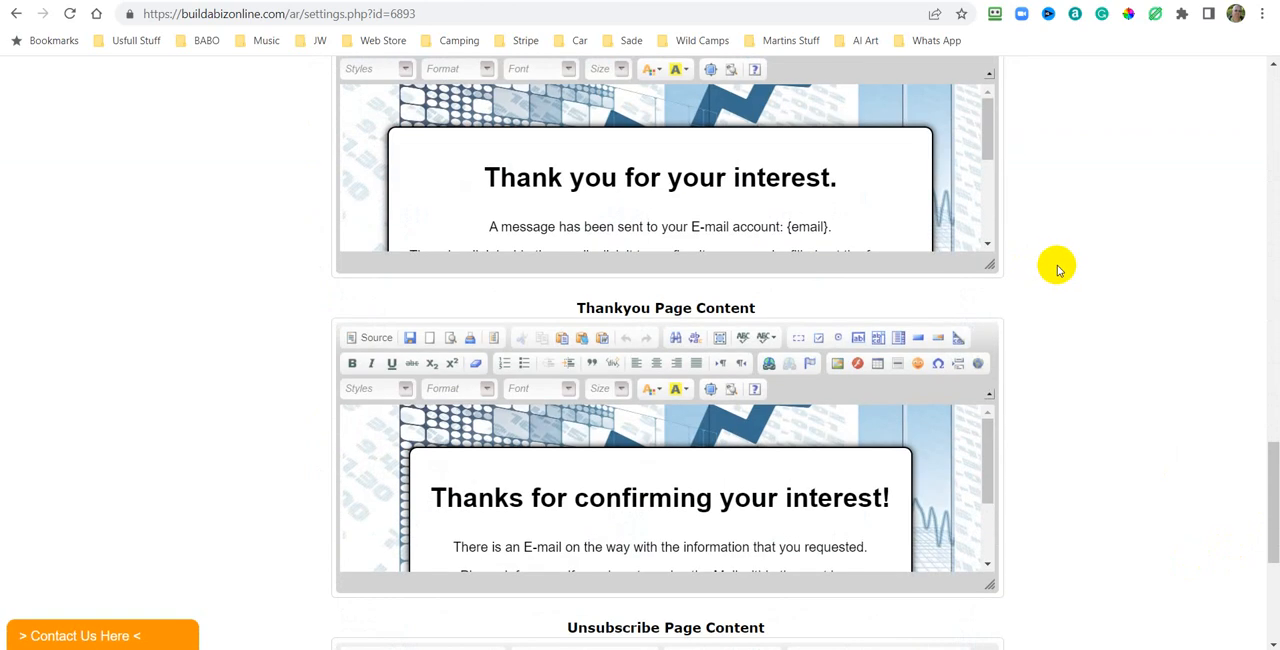
pyautogui.scroll(-1, 1057, 266)
pyautogui.scroll(3, 1057, 266)
pyautogui.scroll(-3, 1051, 266)
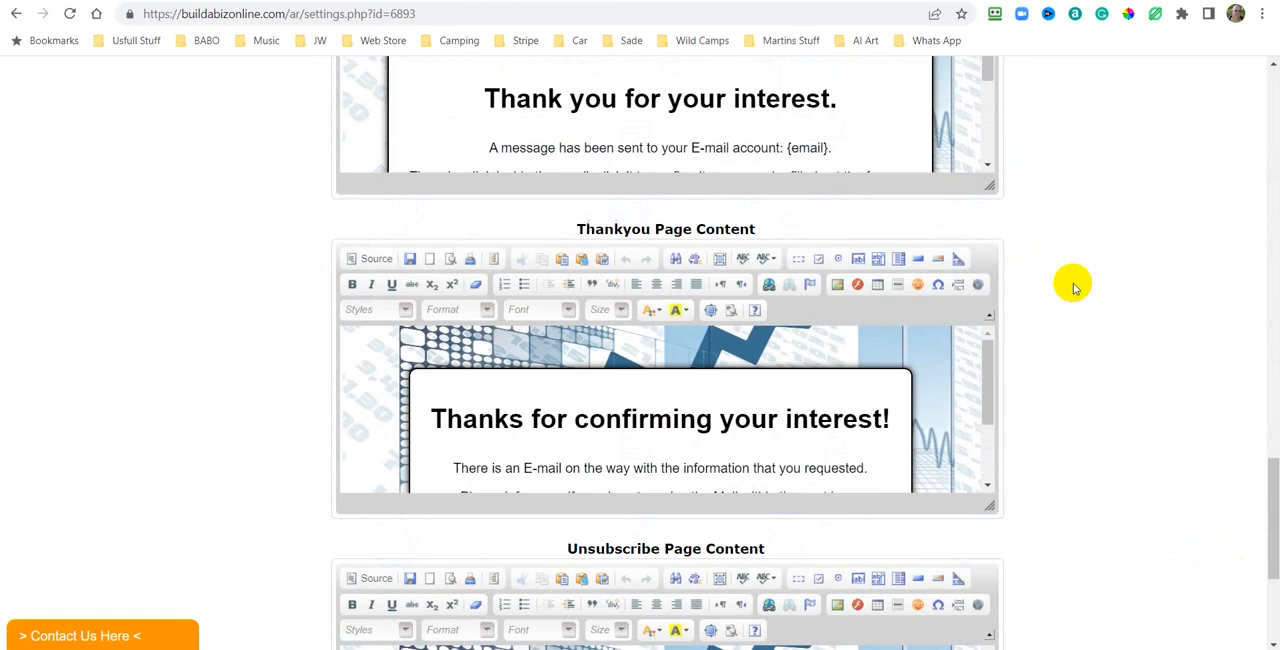
pyautogui.scroll(-1, 1073, 288)
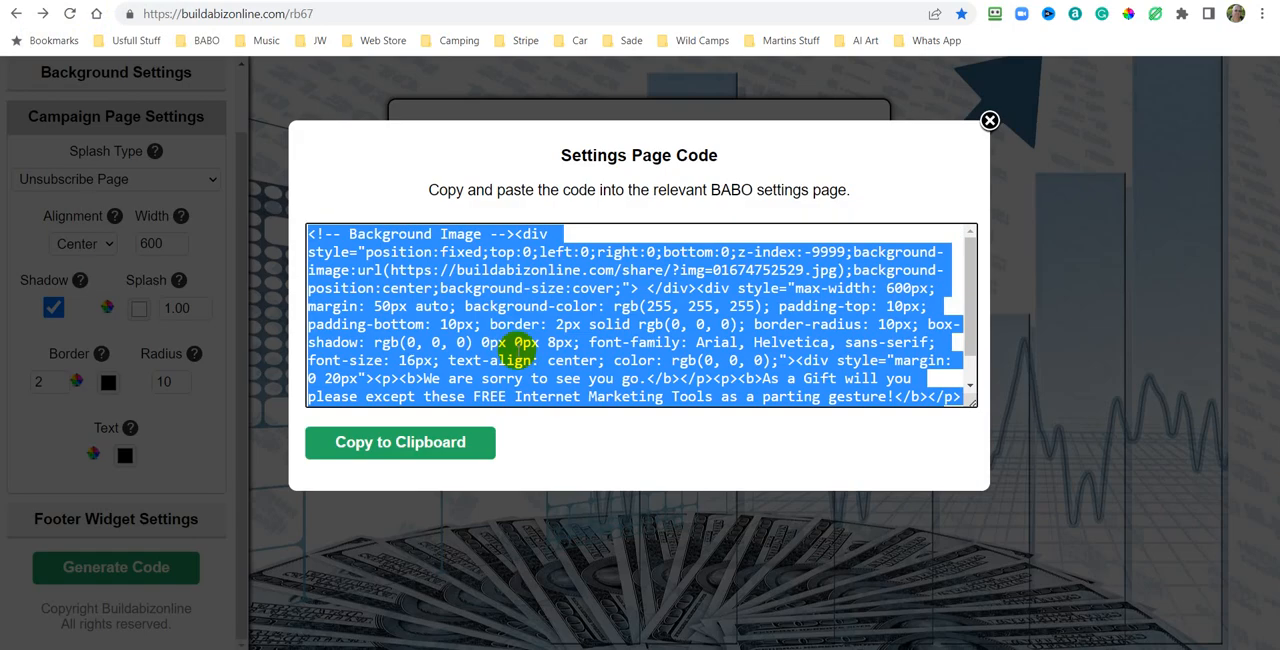
# Close the code dialog in the Settings Pages Generator and switch the splash type to Thank You With Redirect Page.
pyautogui.click(989, 118)
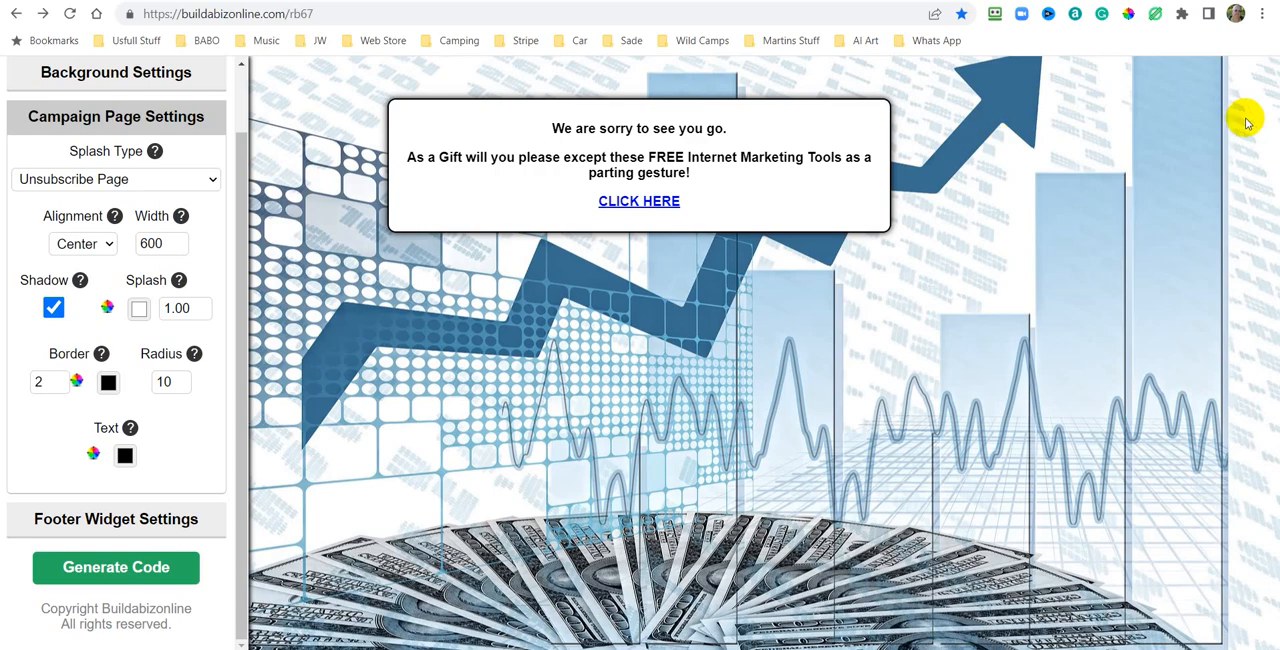
pyautogui.click(212, 180)
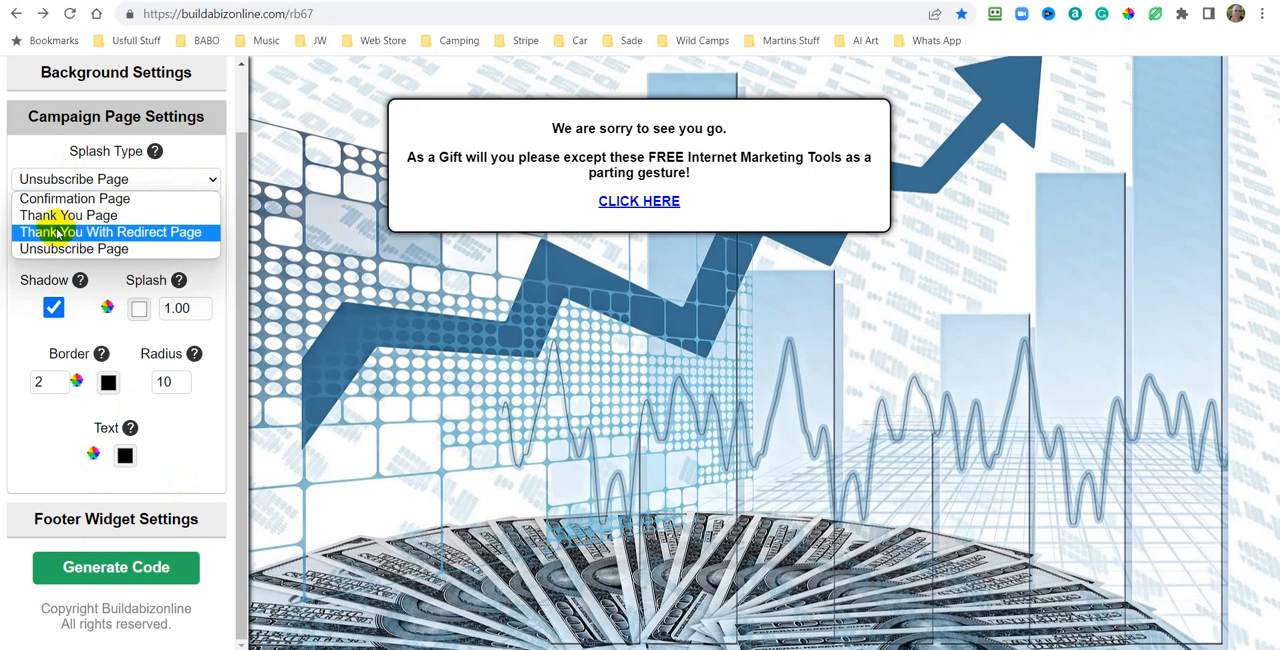
pyautogui.click(132, 232)
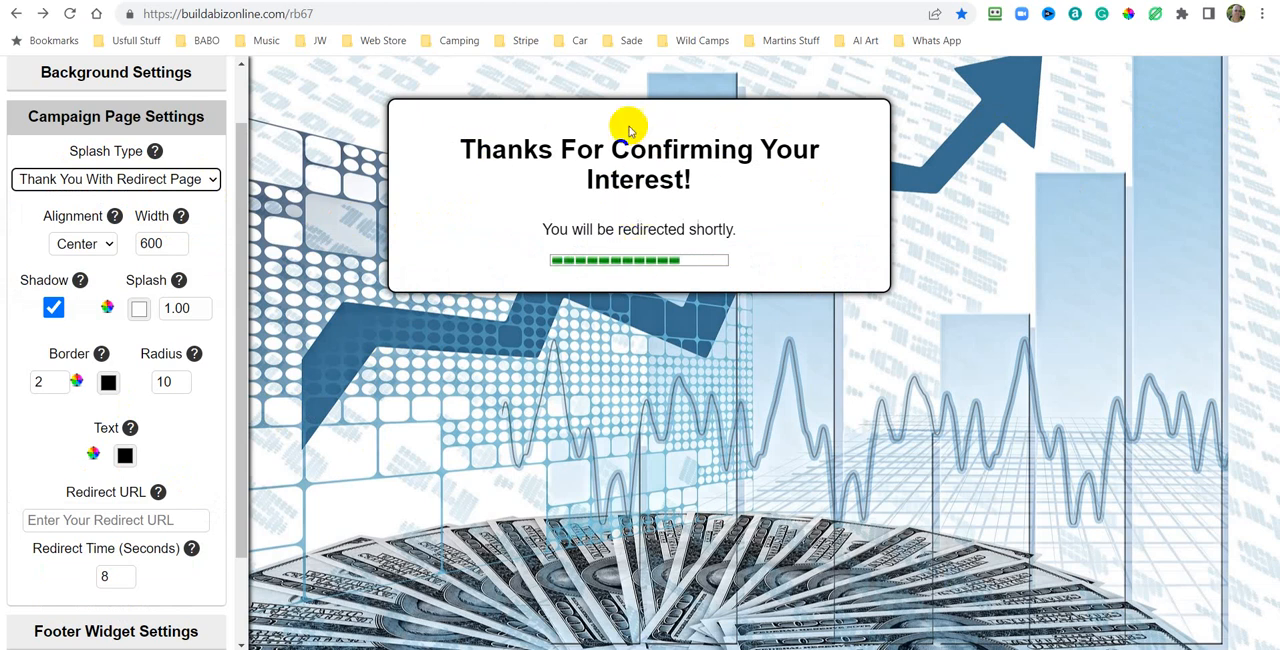
pyautogui.click(182, 520)
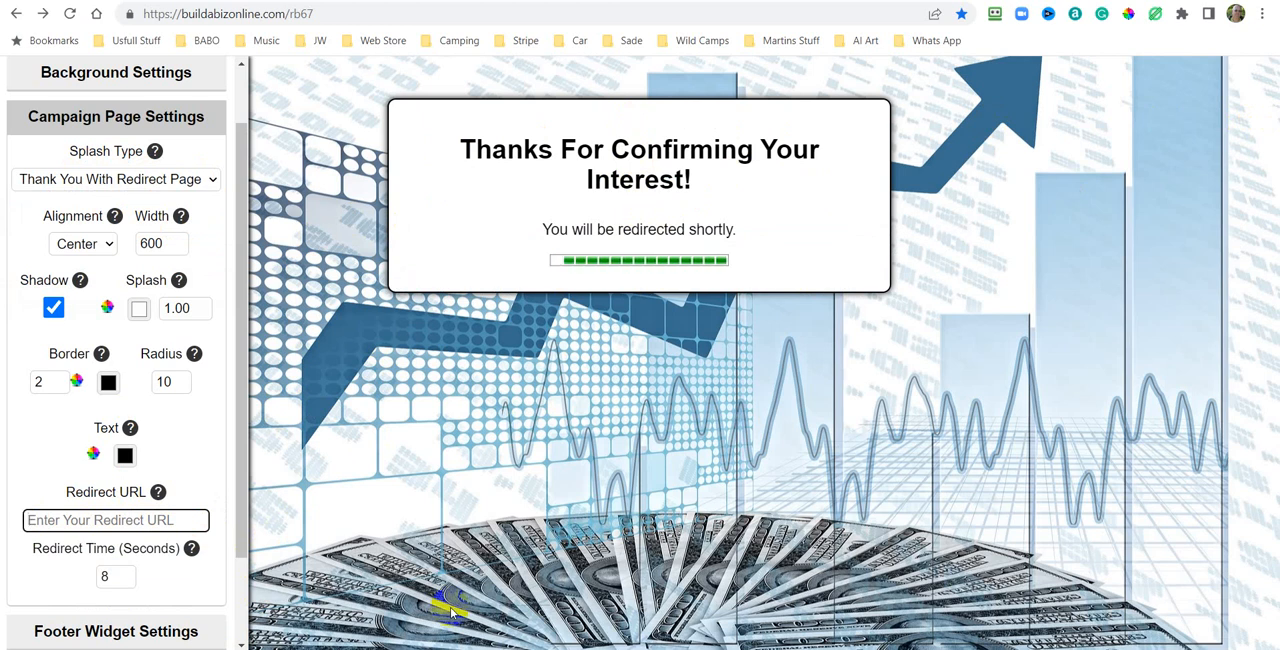
pyautogui.write('www')
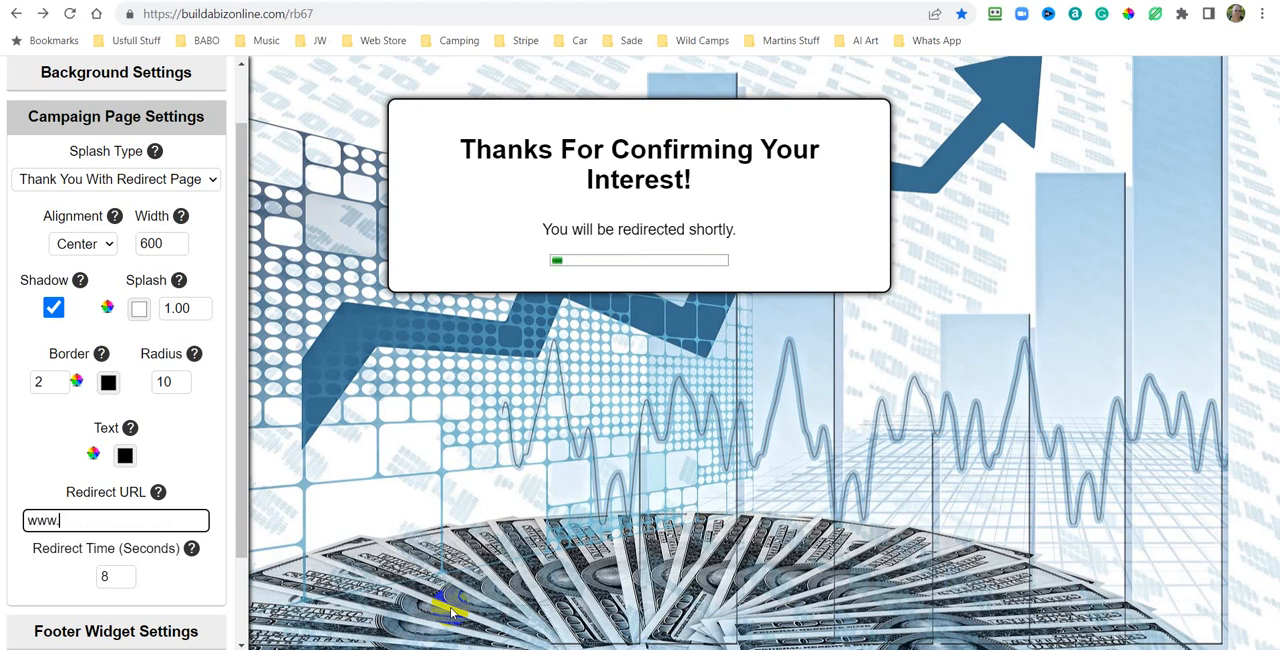
pyautogui.write('.build')
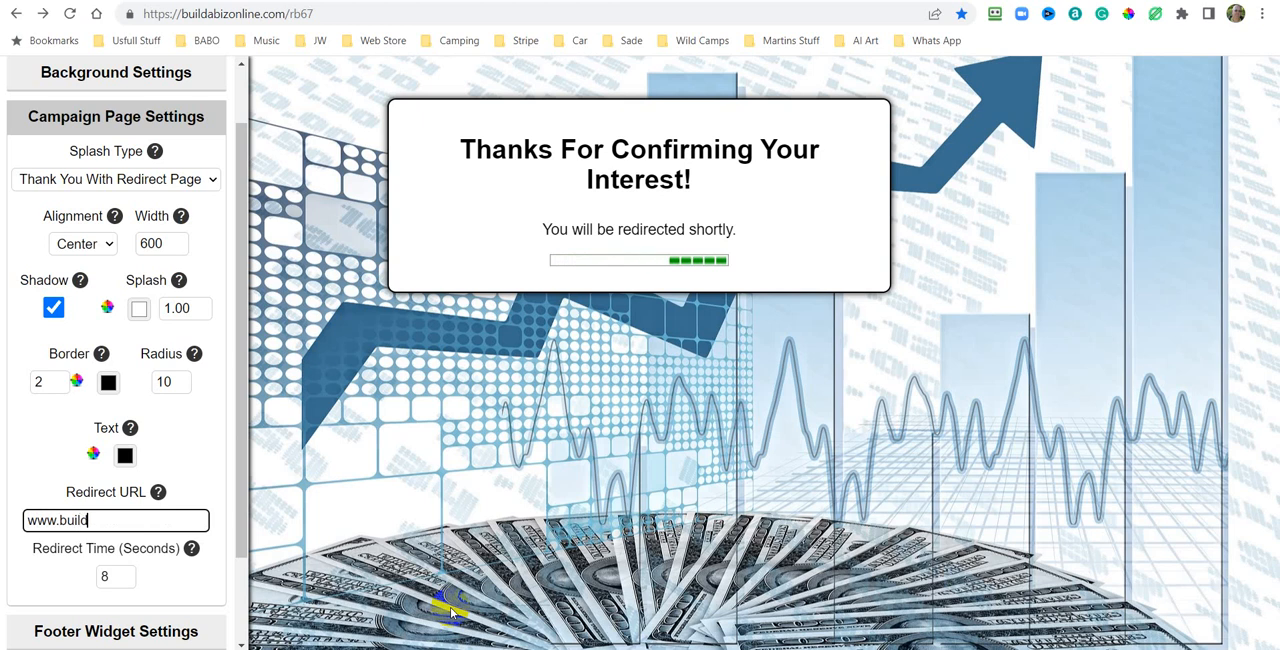
pyautogui.write('abizon')
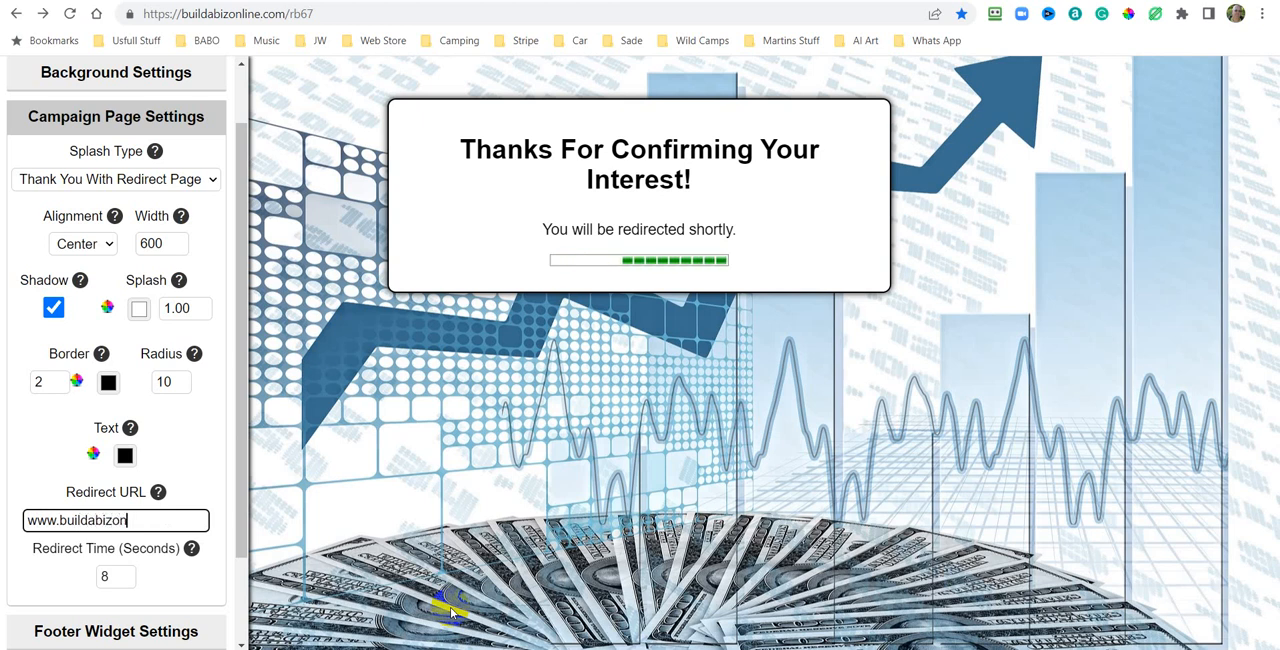
pyautogui.write('line.')
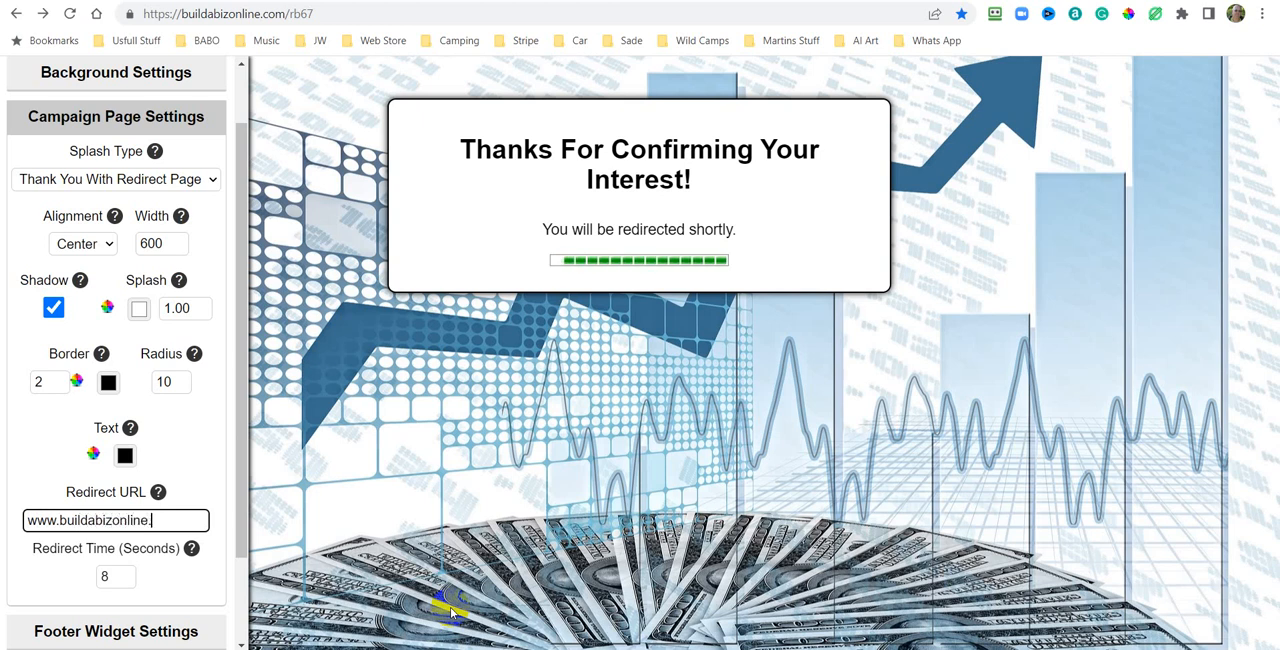
pyautogui.write('com')
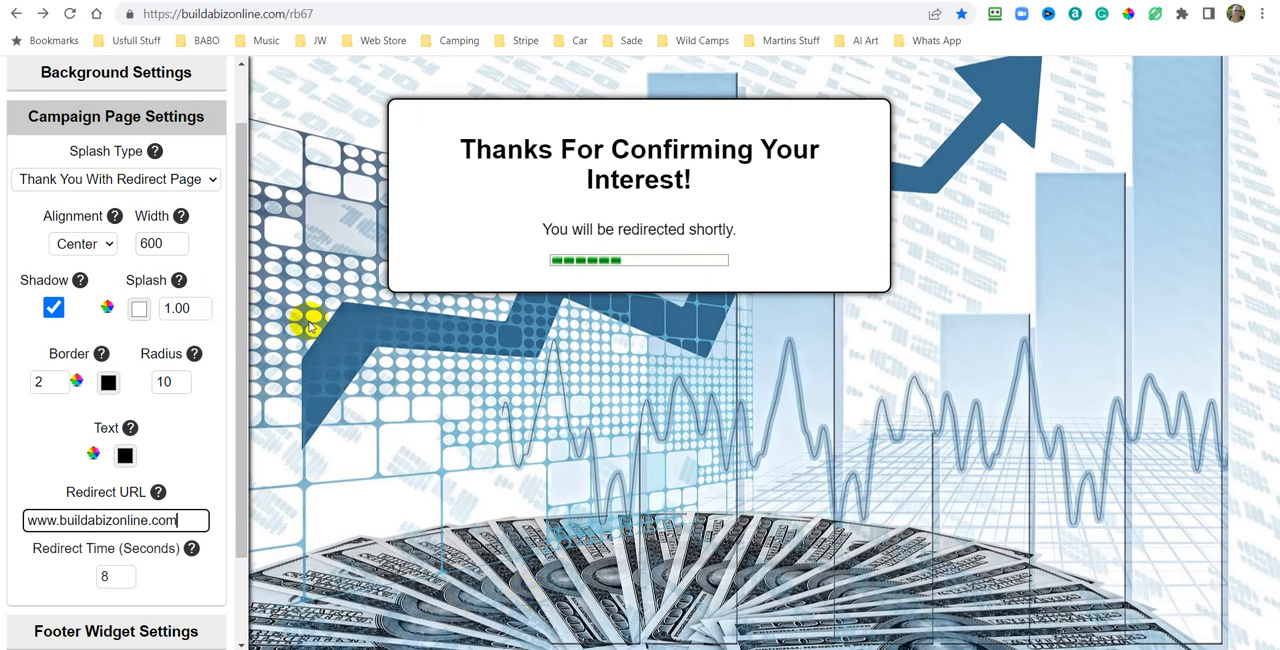
# Try to generate the settings page code and dismiss the warning.
pyautogui.moveTo(238, 281); pyautogui.dragTo(257, 423)
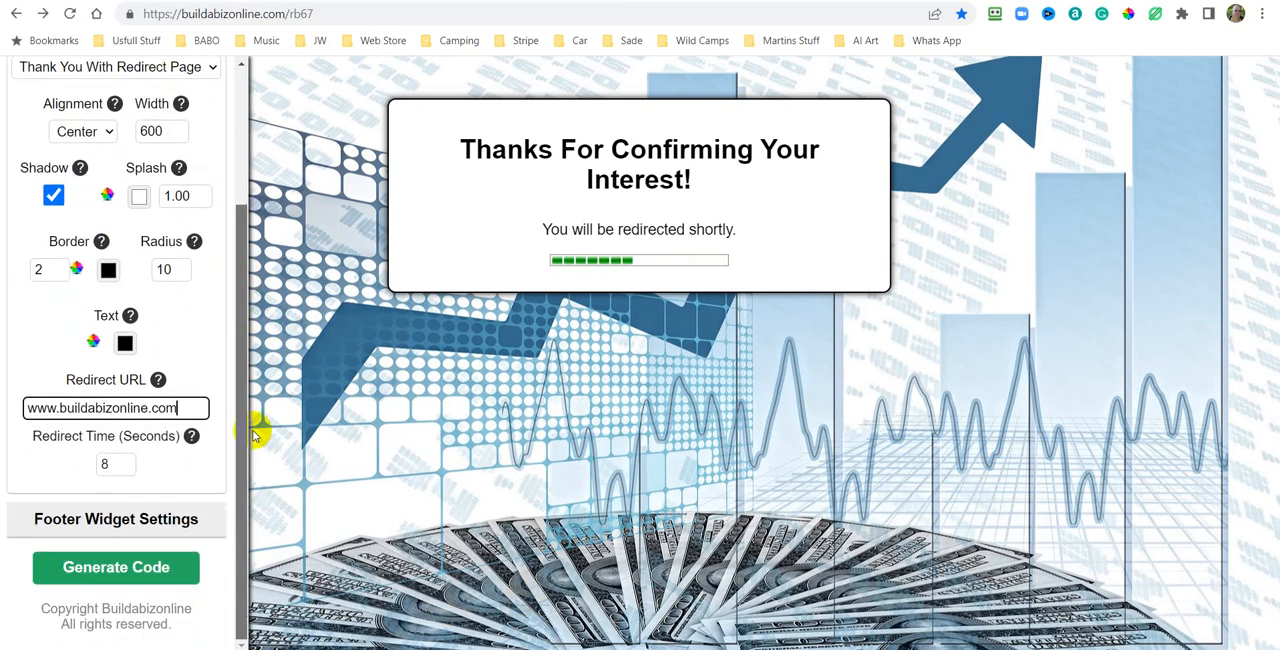
pyautogui.click(112, 566)
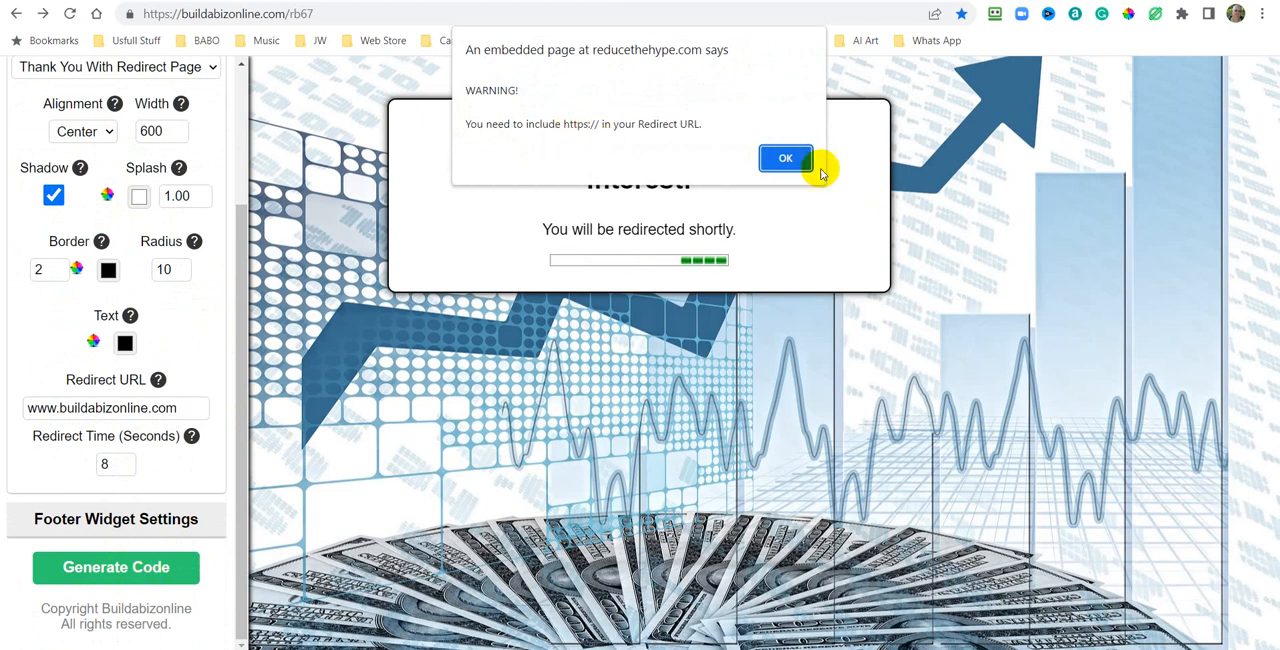
pyautogui.click(786, 160)
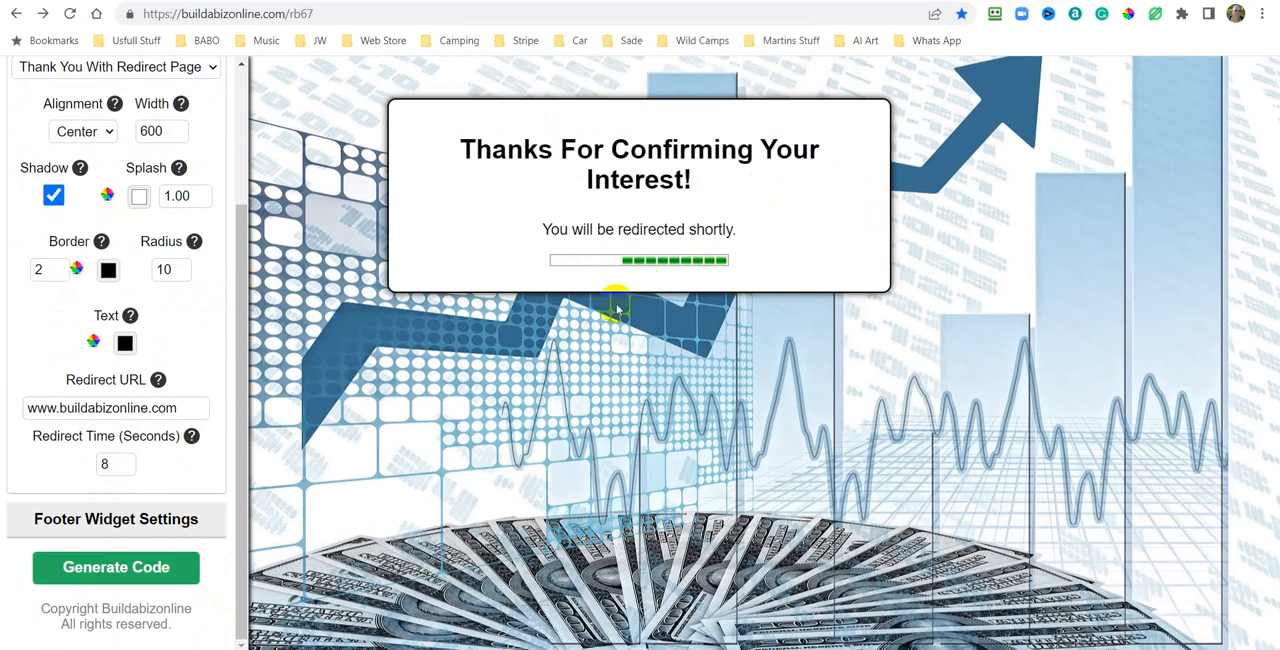
pyautogui.click(26, 407)
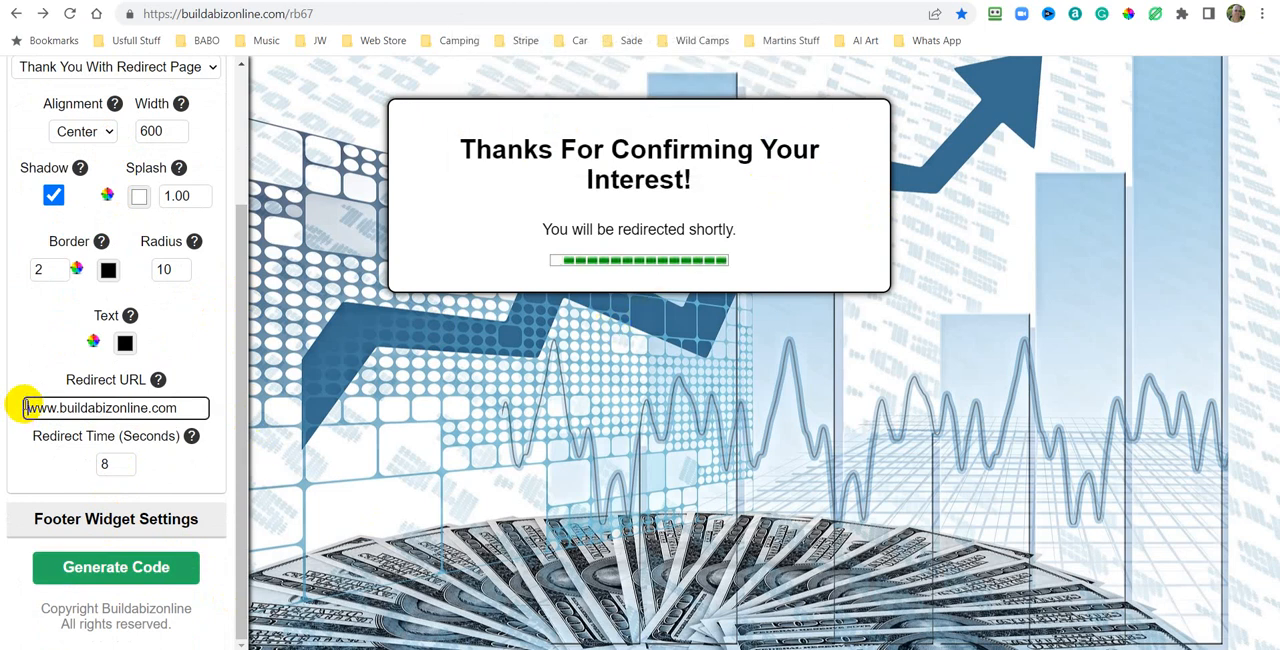
pyautogui.write('http')
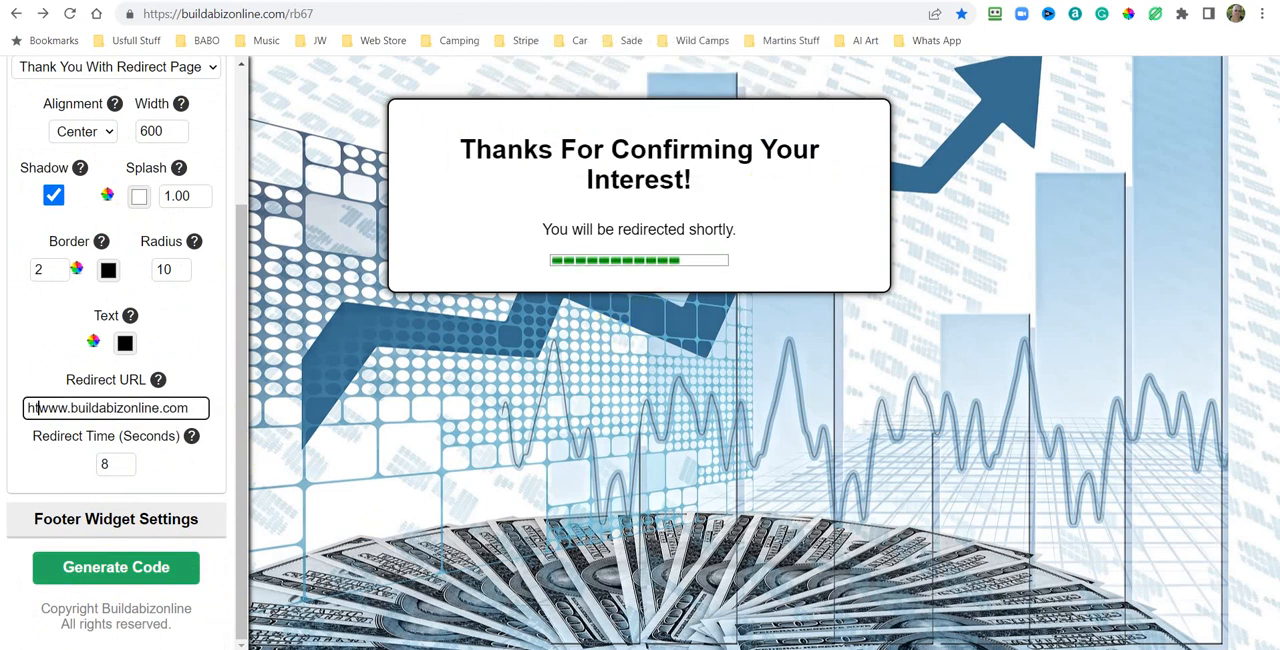
pyautogui.write('s')
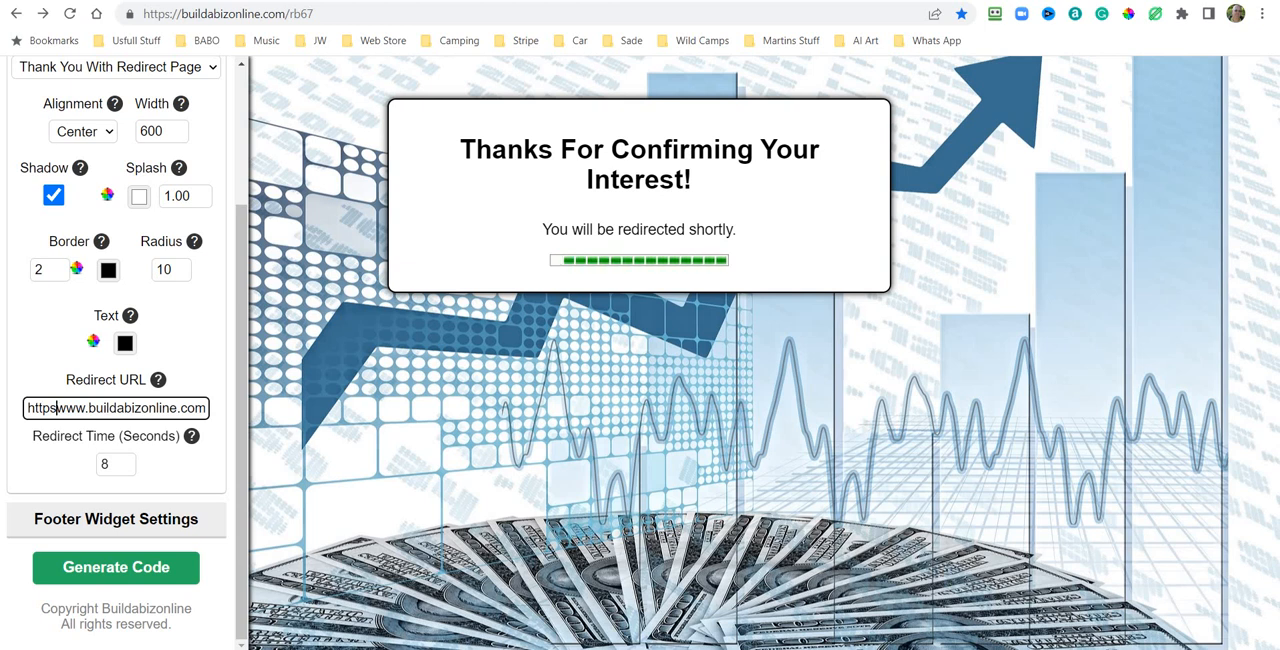
pyautogui.write(':')
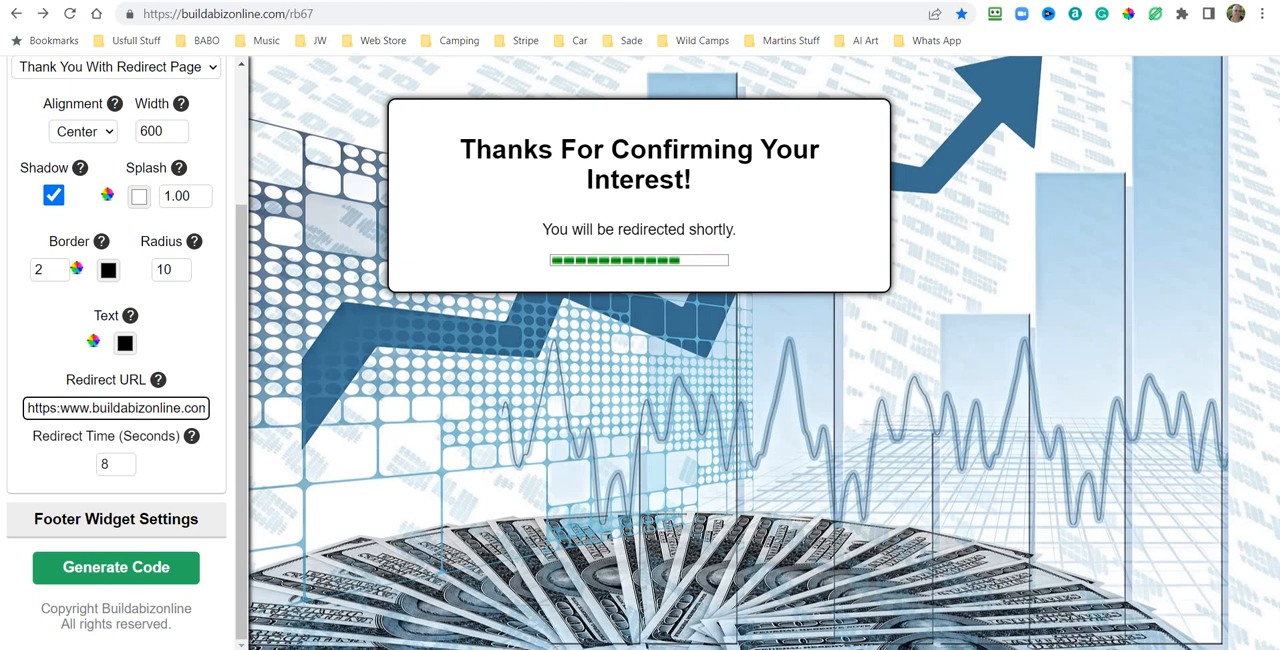
pyautogui.write('//')
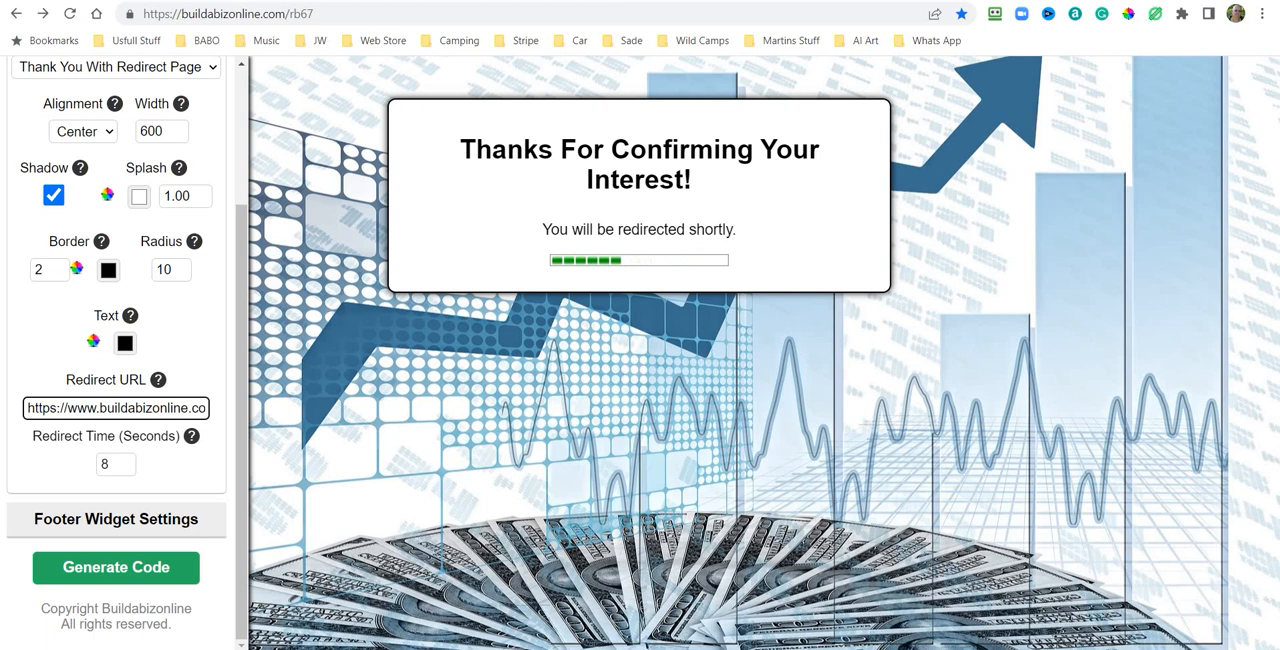
# Generate the Thank You With Redirect page code and copy it to the clipboard.
pyautogui.click(118, 568)
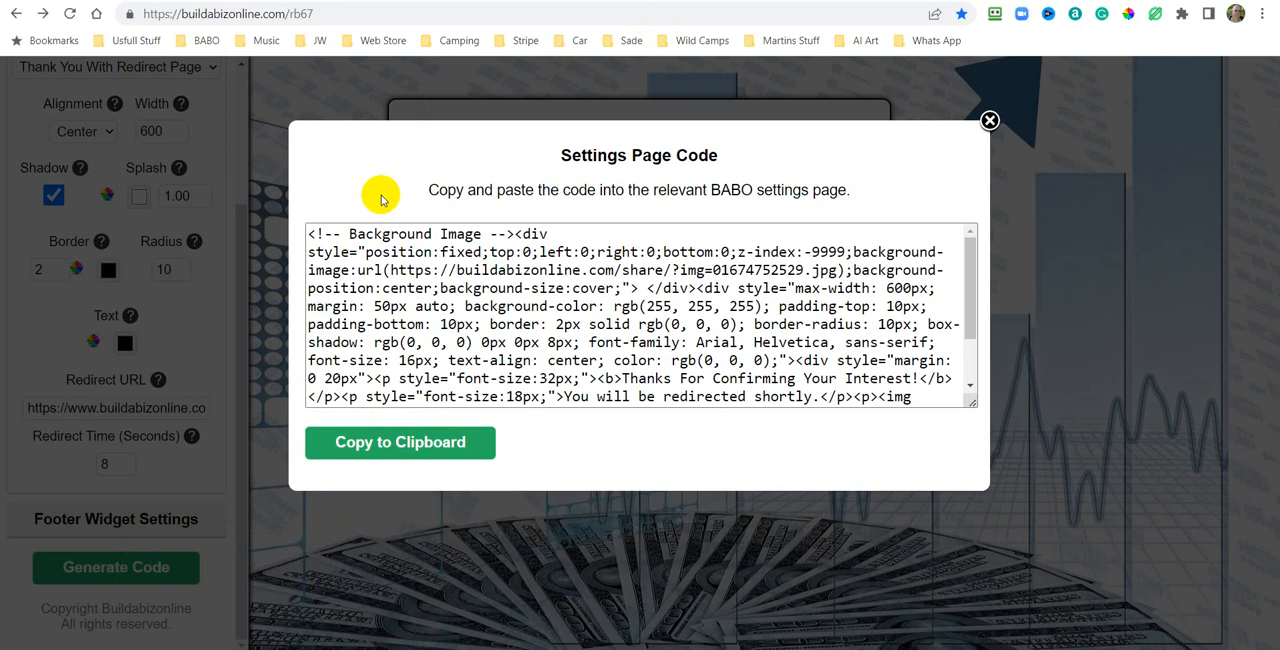
pyautogui.click(404, 443)
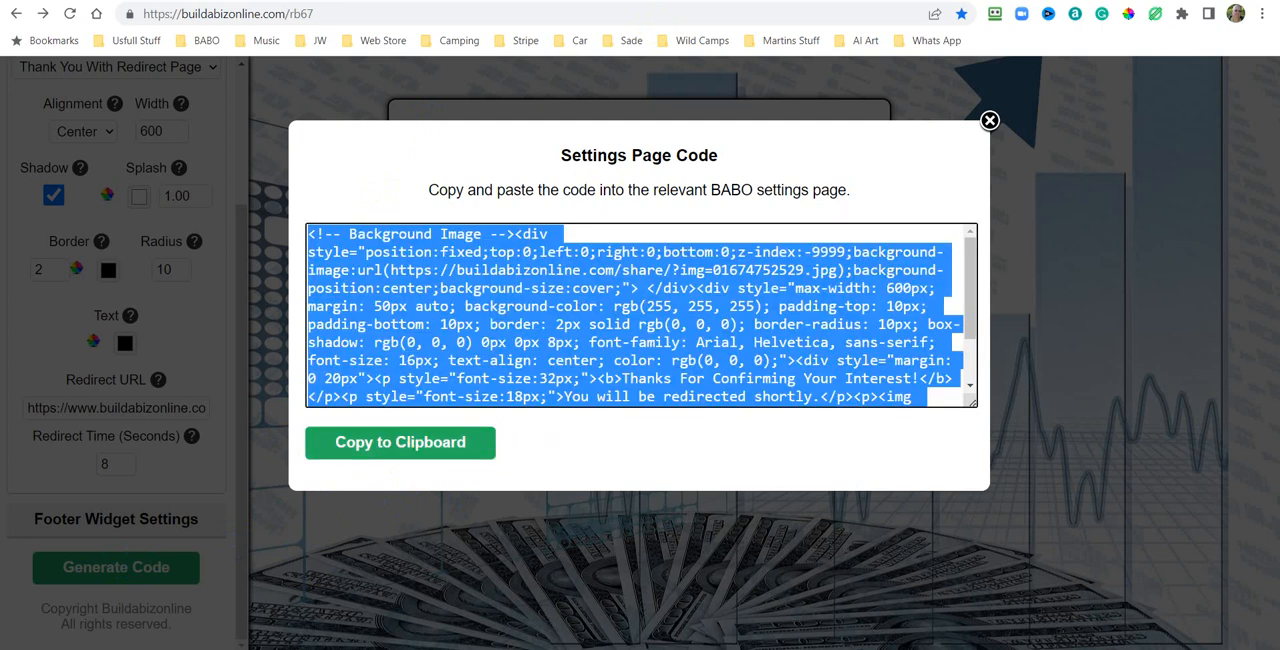
# Replace the Thankyou Page Content source with the copied code, return to the visual view and save the settings.
pyautogui.click(438, 2)
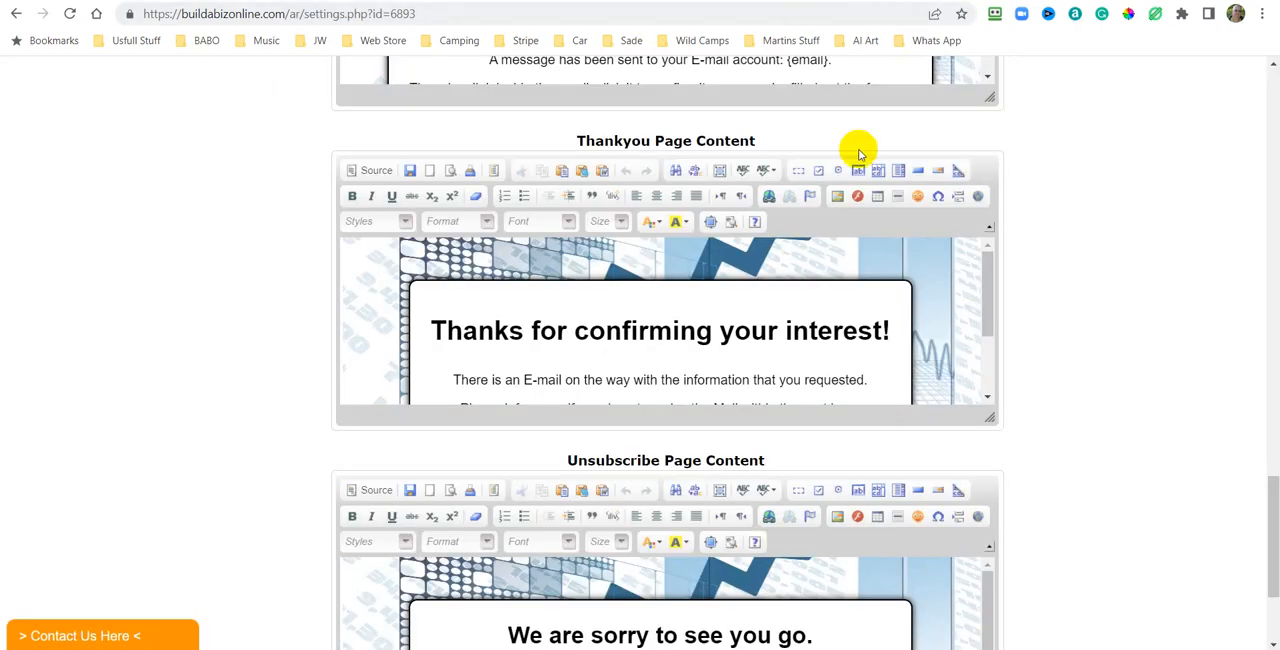
pyautogui.click(372, 173)
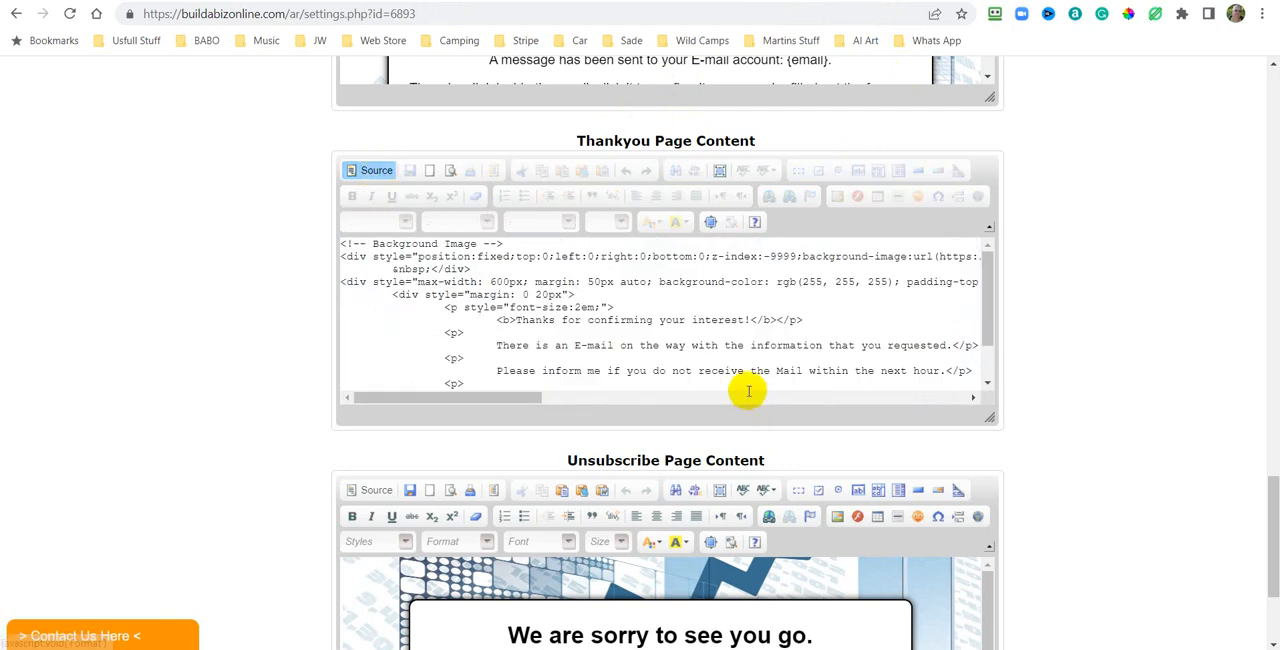
pyautogui.rightClick(662, 309)
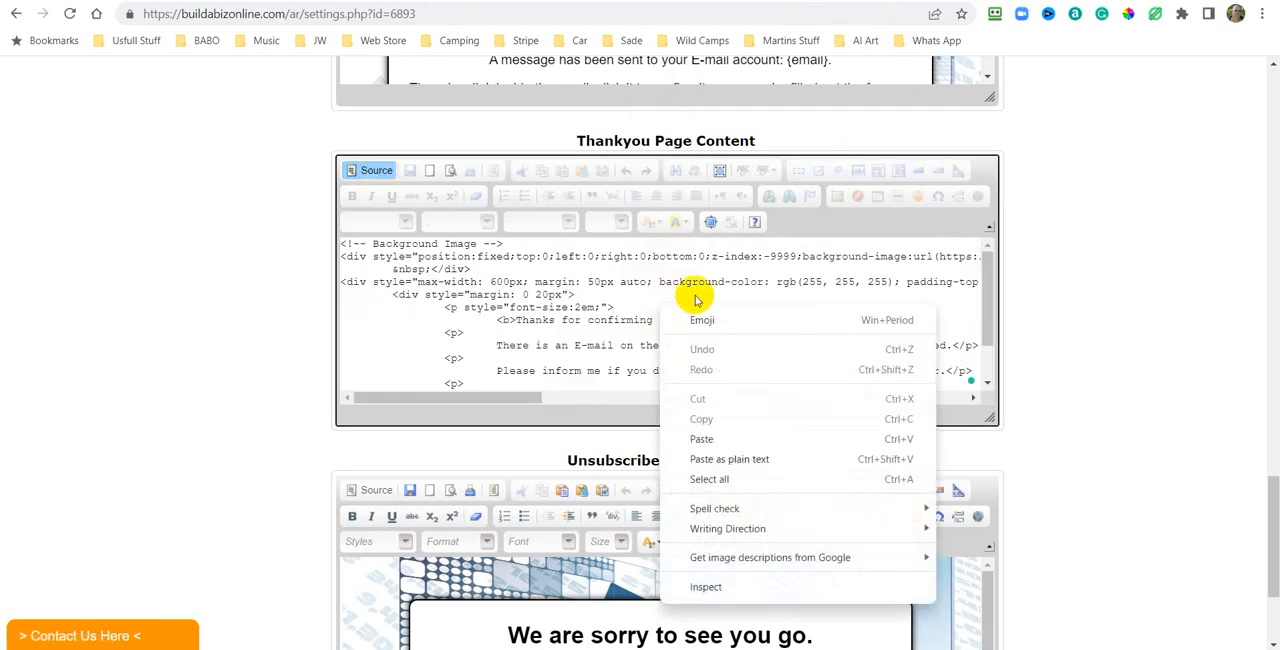
pyautogui.click(710, 480)
pyautogui.rightClick(621, 318)
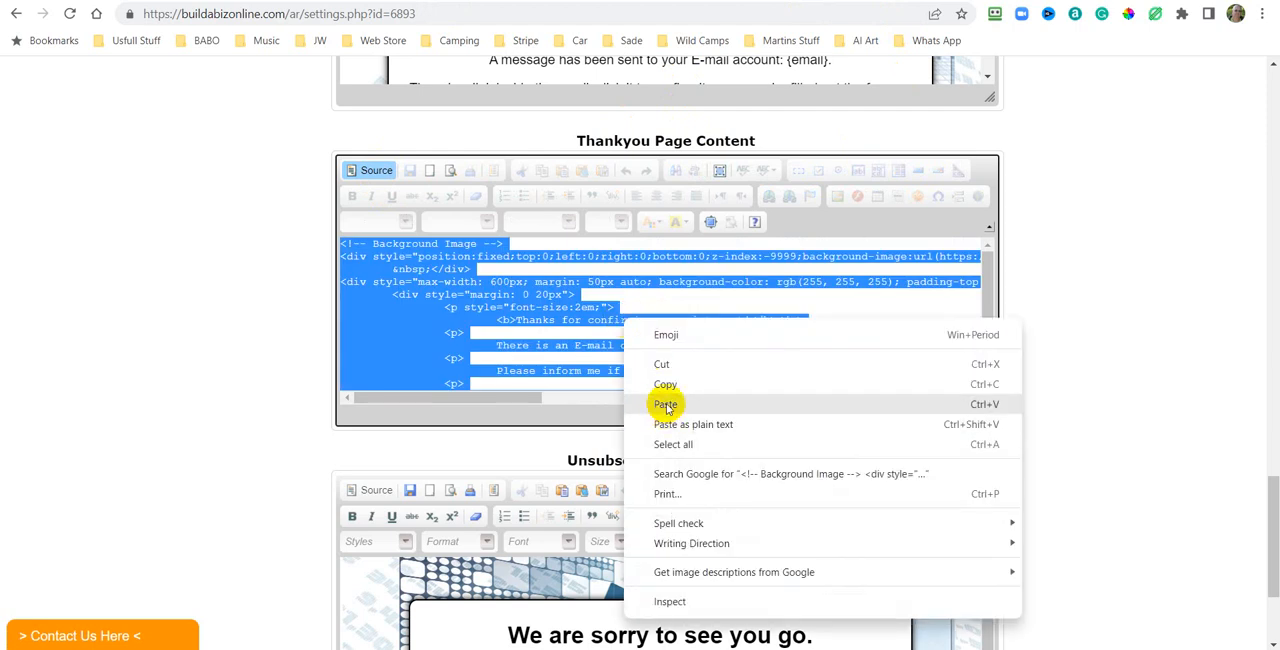
pyautogui.click(665, 405)
pyautogui.click(368, 170)
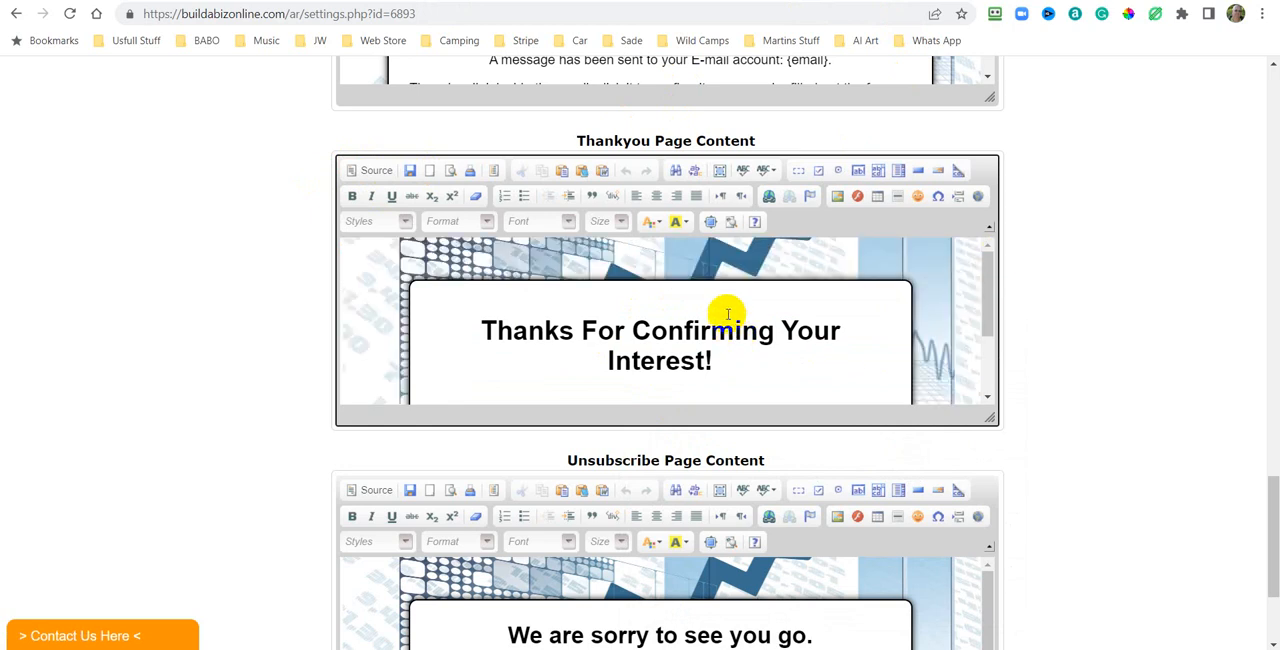
pyautogui.click(410, 171)
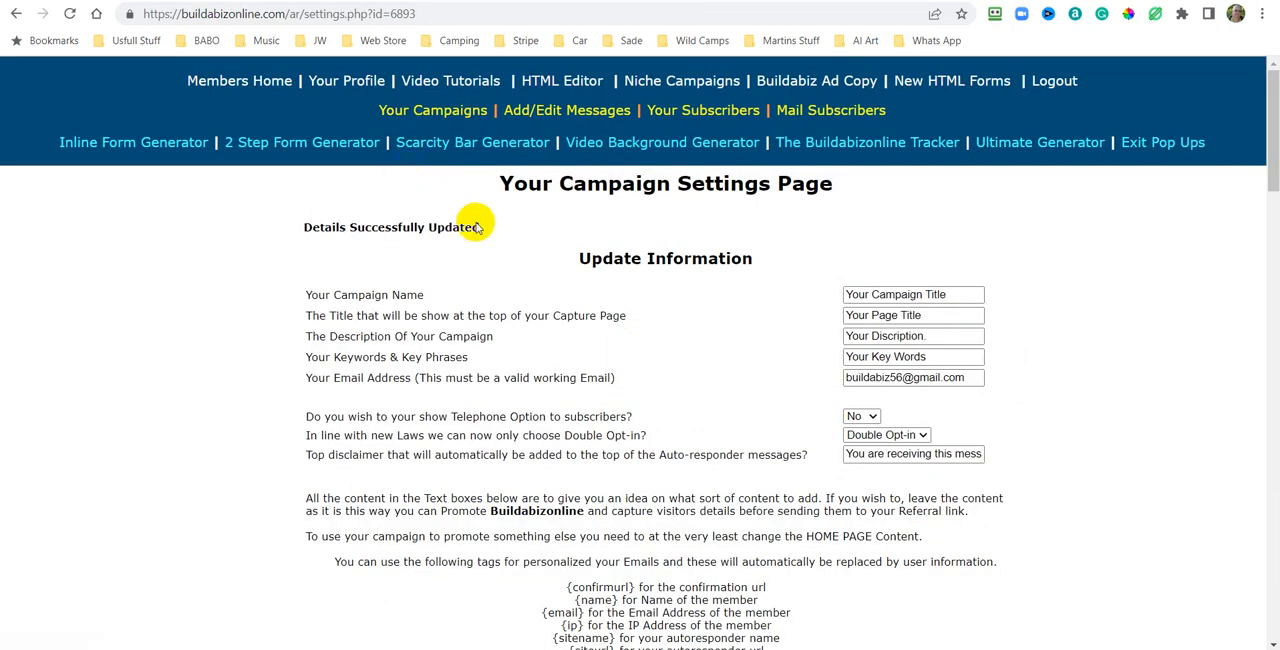
# Preview the Confirmation Page Content in a new window and close the preview.
pyautogui.scroll(-15, 1187, 465)
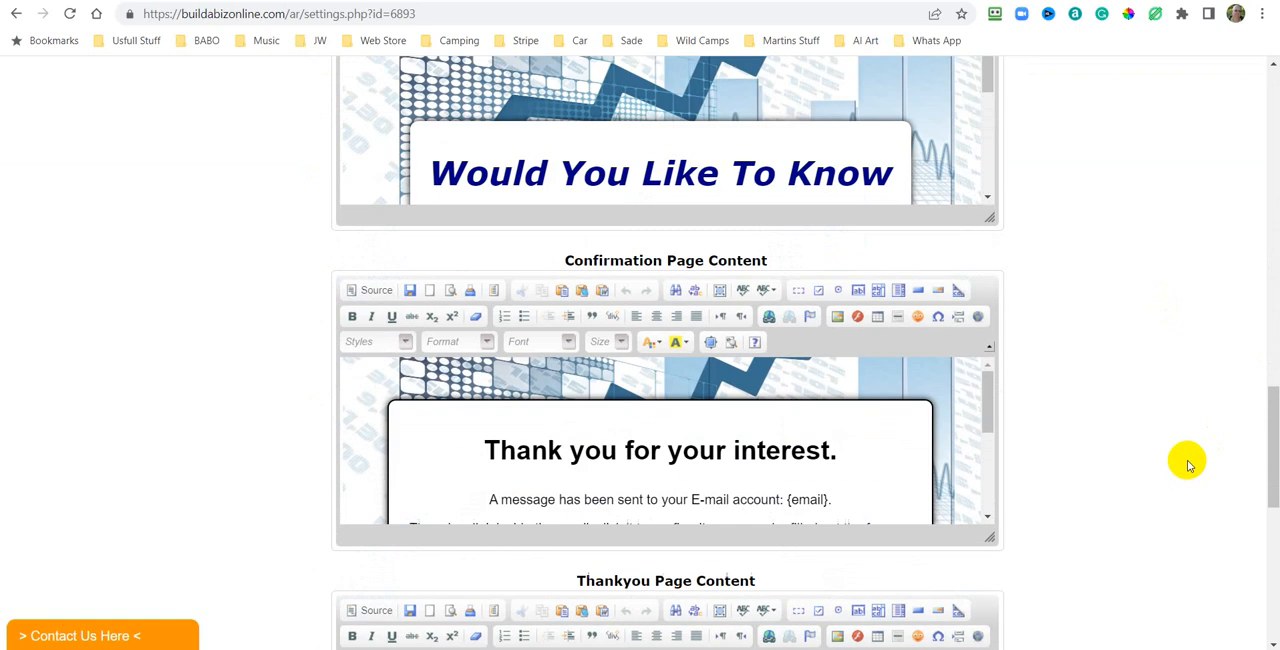
pyautogui.scroll(-1, 1187, 465)
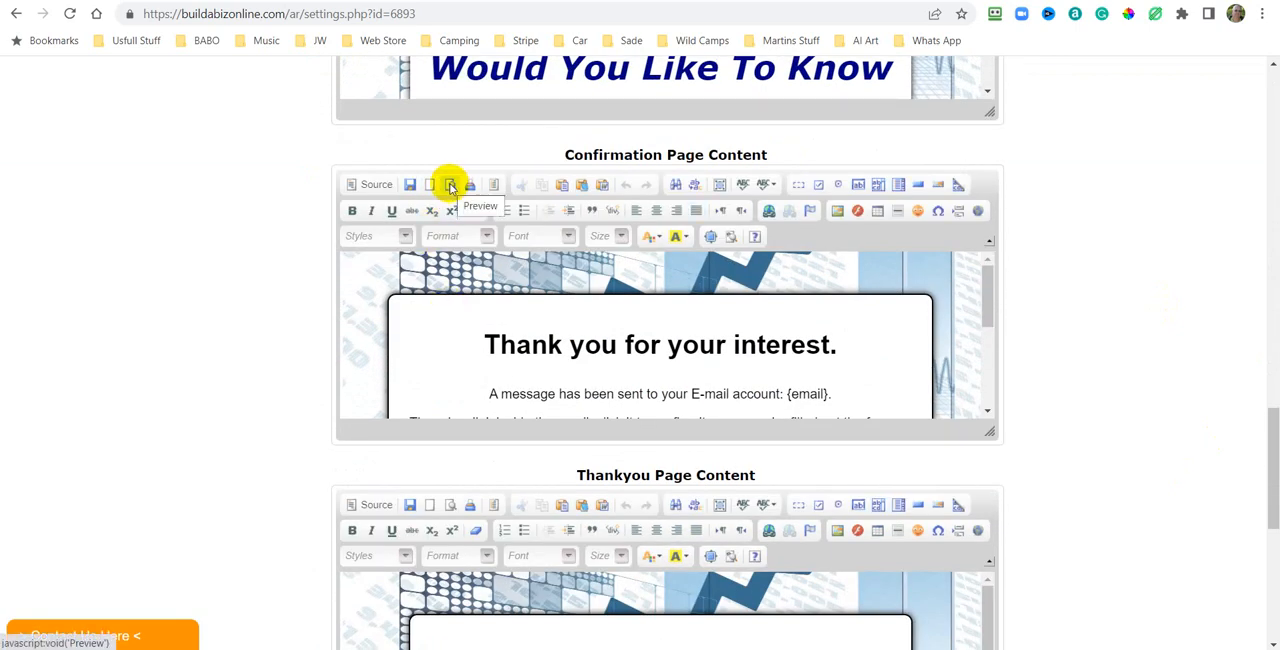
pyautogui.click(450, 186)
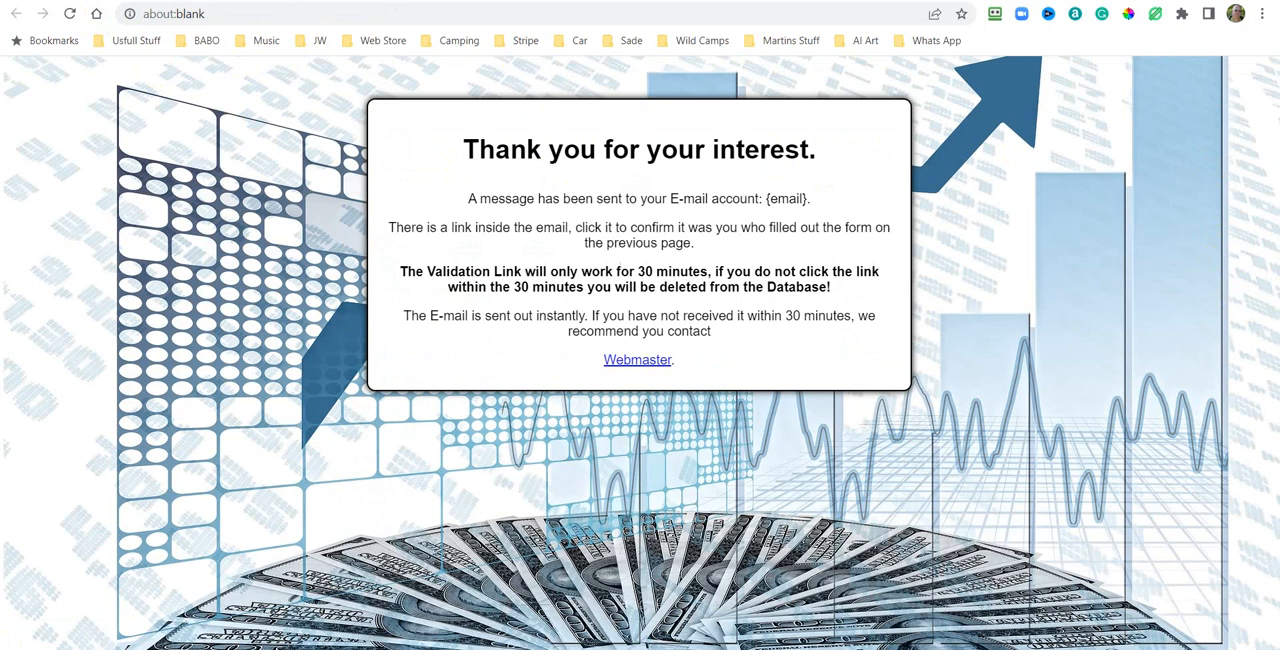
pyautogui.hotkey('ctrl', 'w')
# Preview the updated Thankyou Page Content.
pyautogui.scroll(-3, 808, 337)
pyautogui.scroll(-1, 1042, 390)
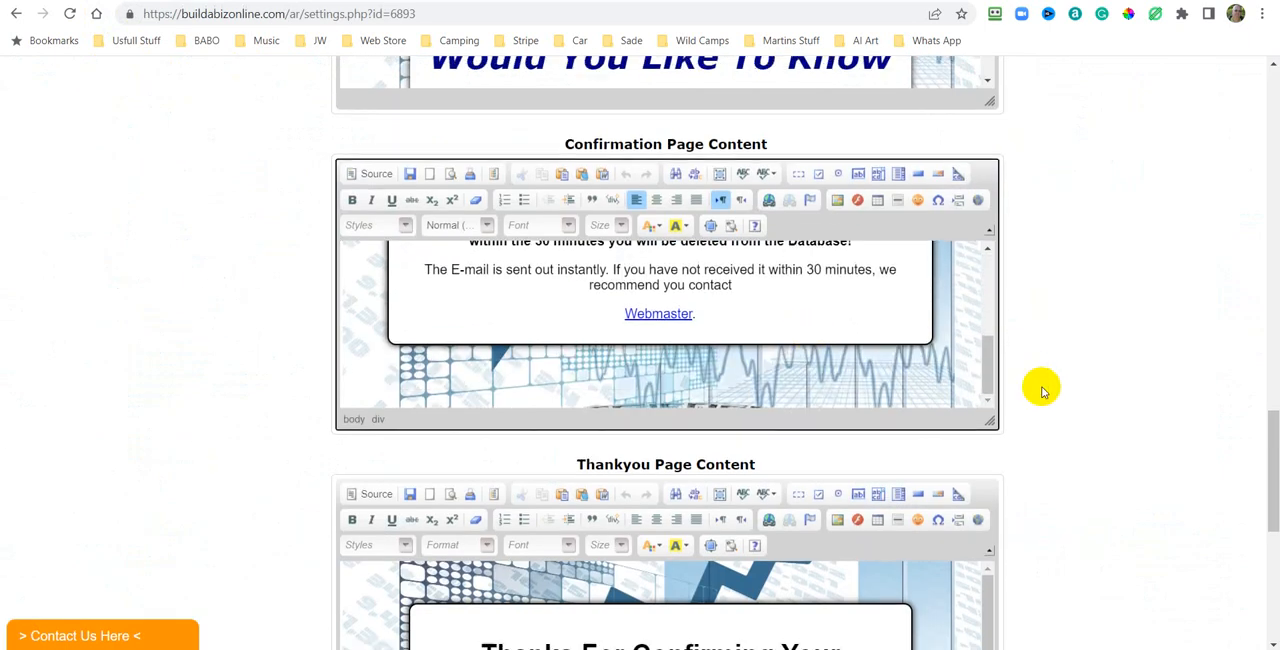
pyautogui.scroll(-3, 1042, 390)
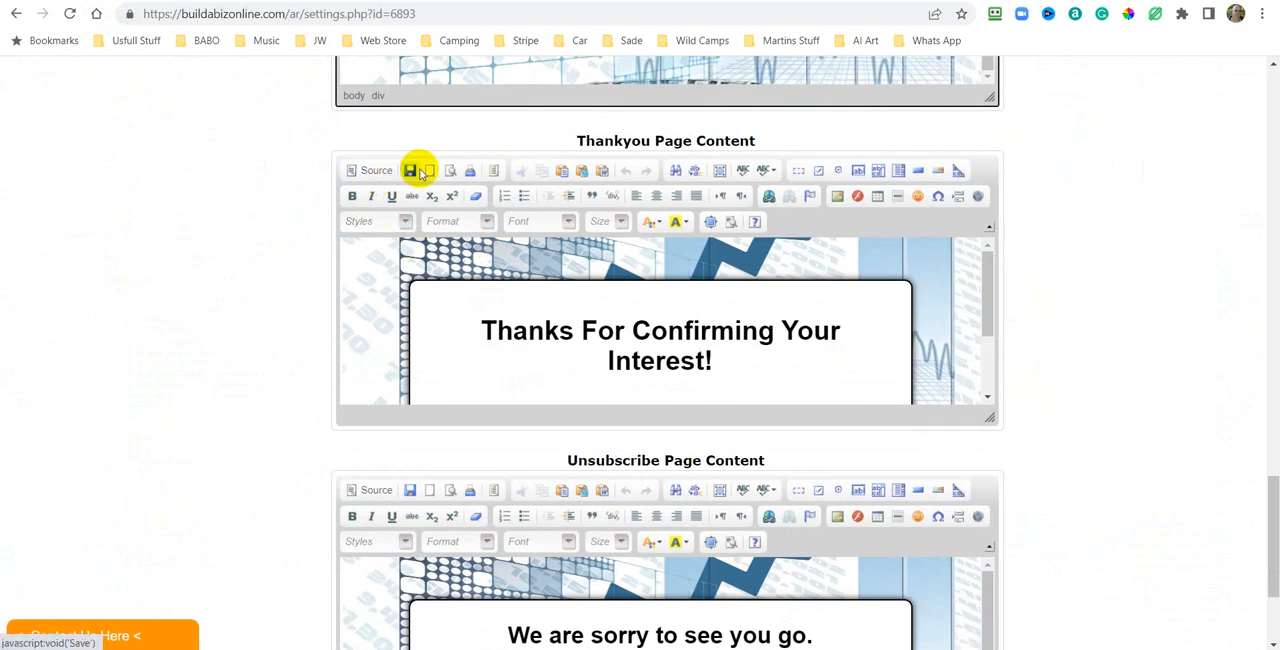
pyautogui.click(450, 172)
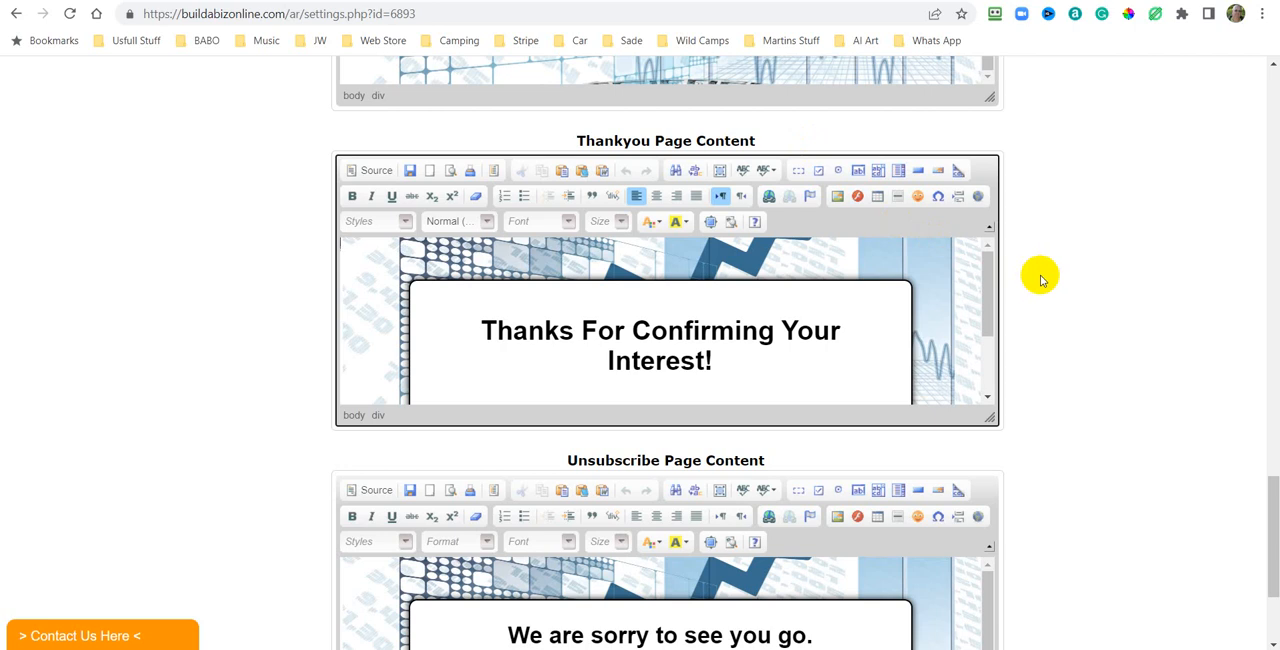
# Scroll through the campaign settings page to review the page editors and email settings.
pyautogui.scroll(4, 1057, 266)
pyautogui.scroll(3, 1068, 260)
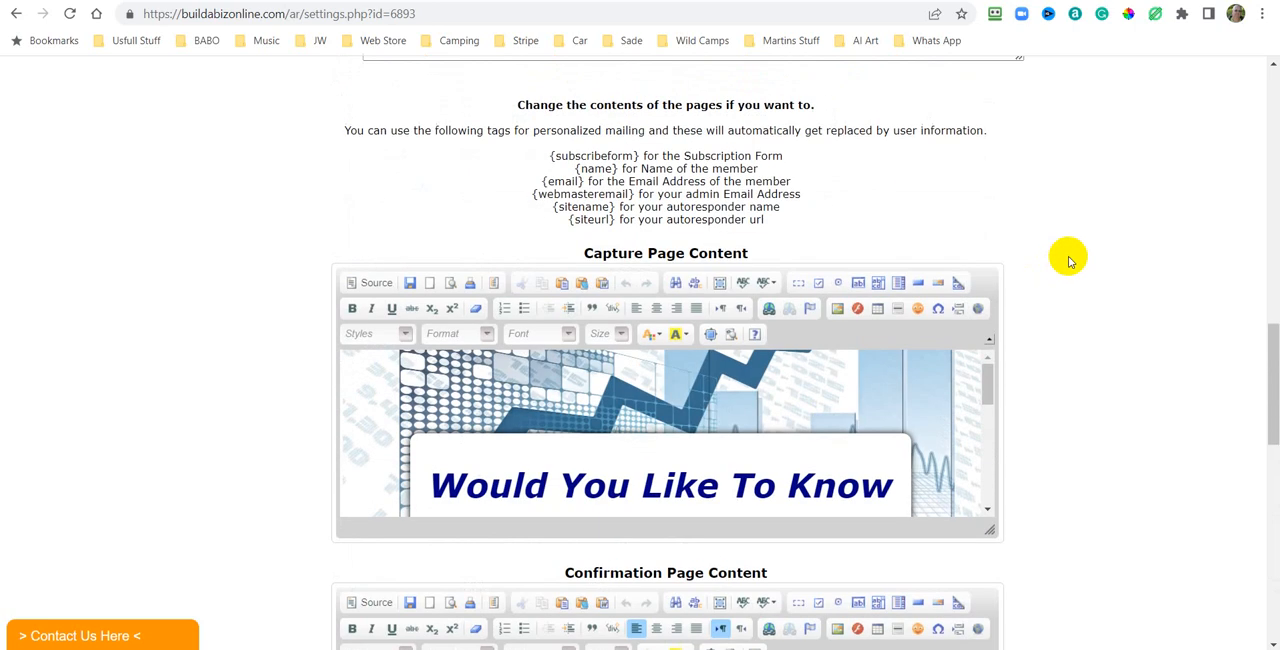
pyautogui.scroll(-10, 1068, 260)
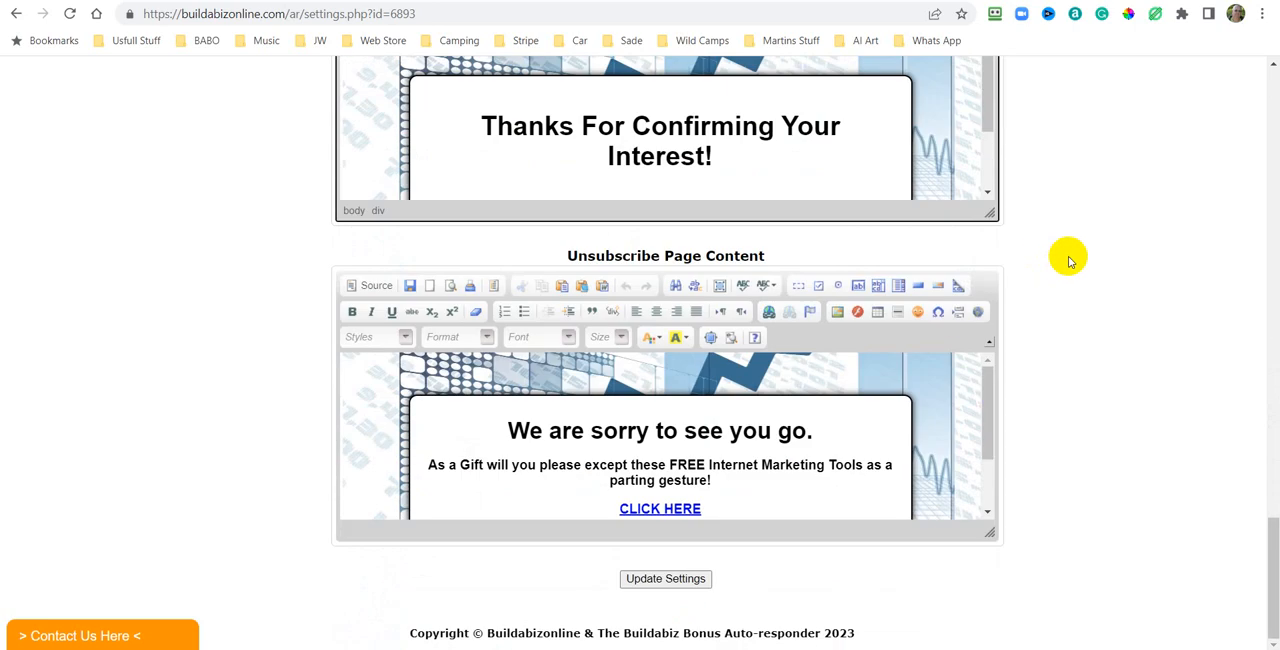
pyautogui.scroll(10, 1115, 273)
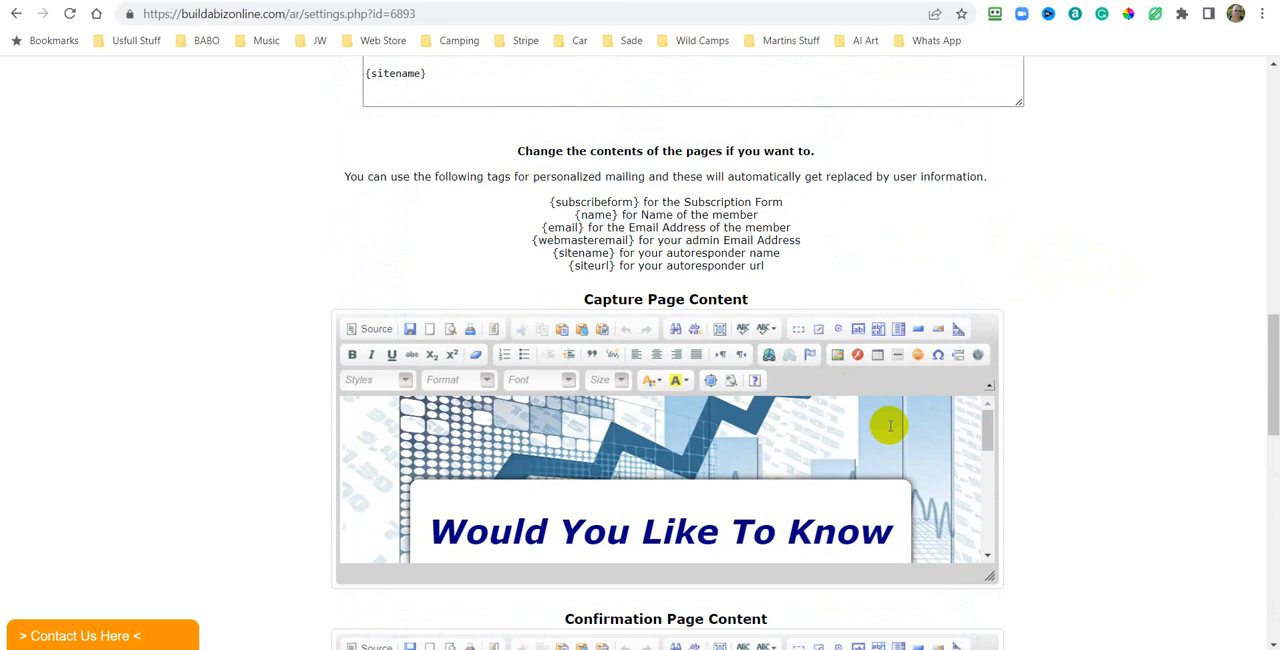
pyautogui.scroll(-4, 1180, 366)
pyautogui.scroll(3, 1180, 366)
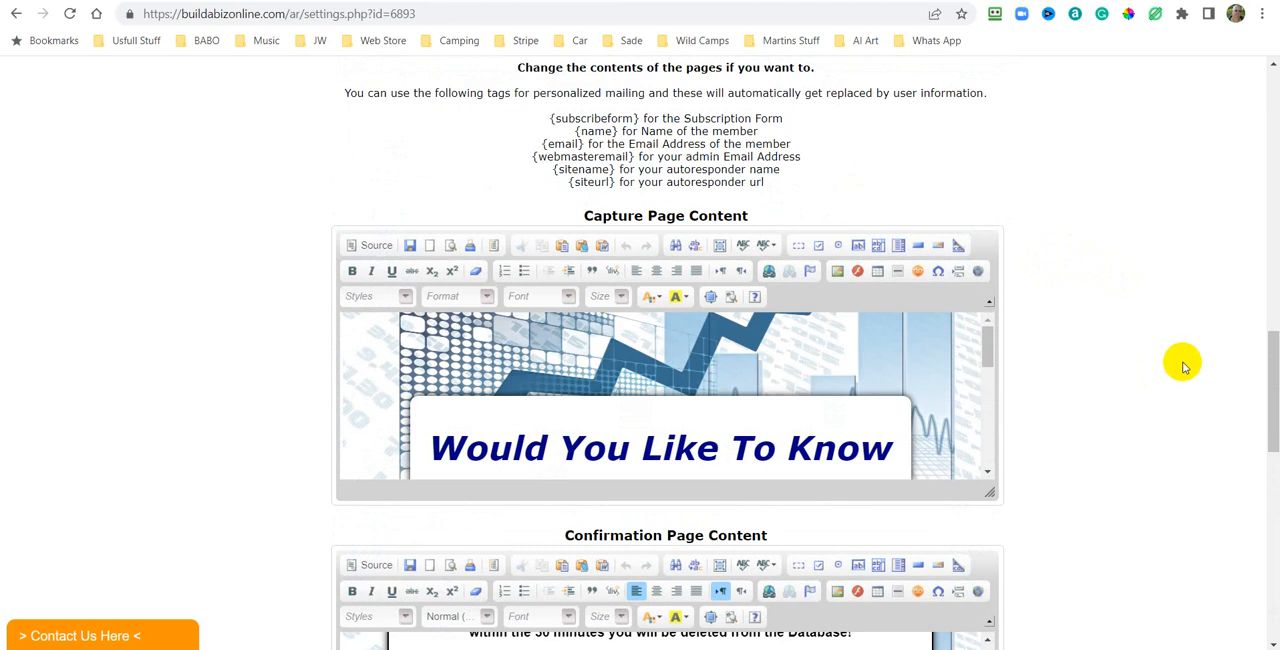
pyautogui.scroll(-3, 940, 340)
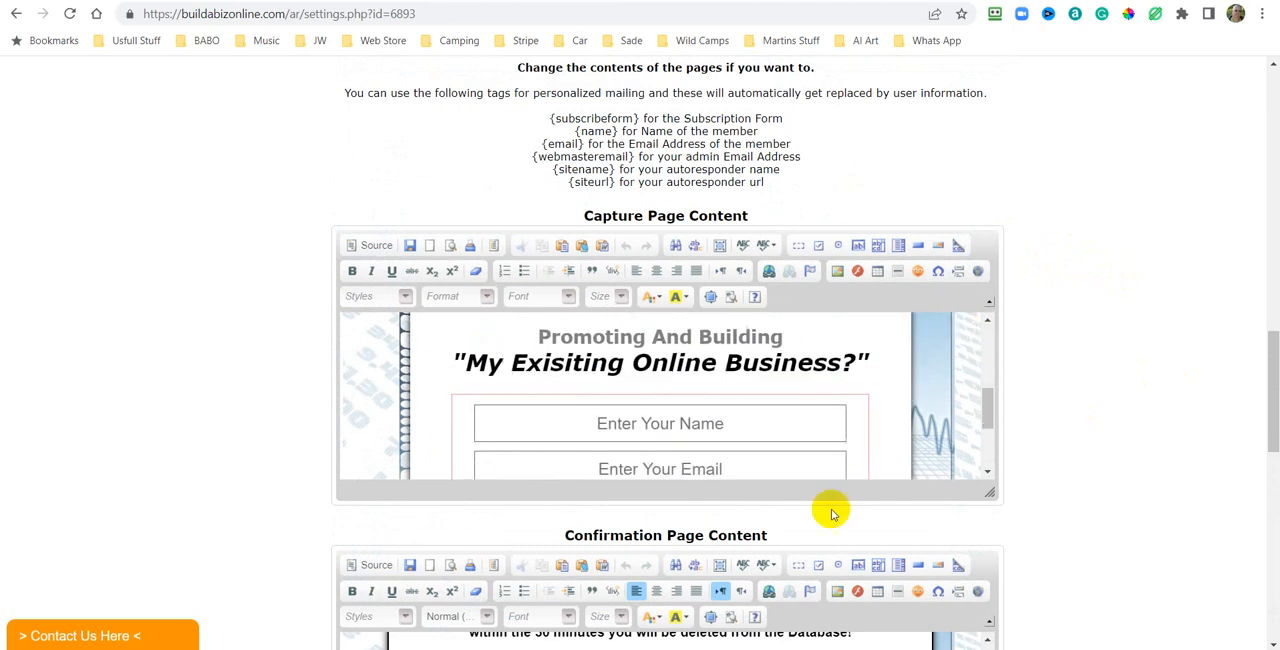
pyautogui.scroll(-3, 986, 300)
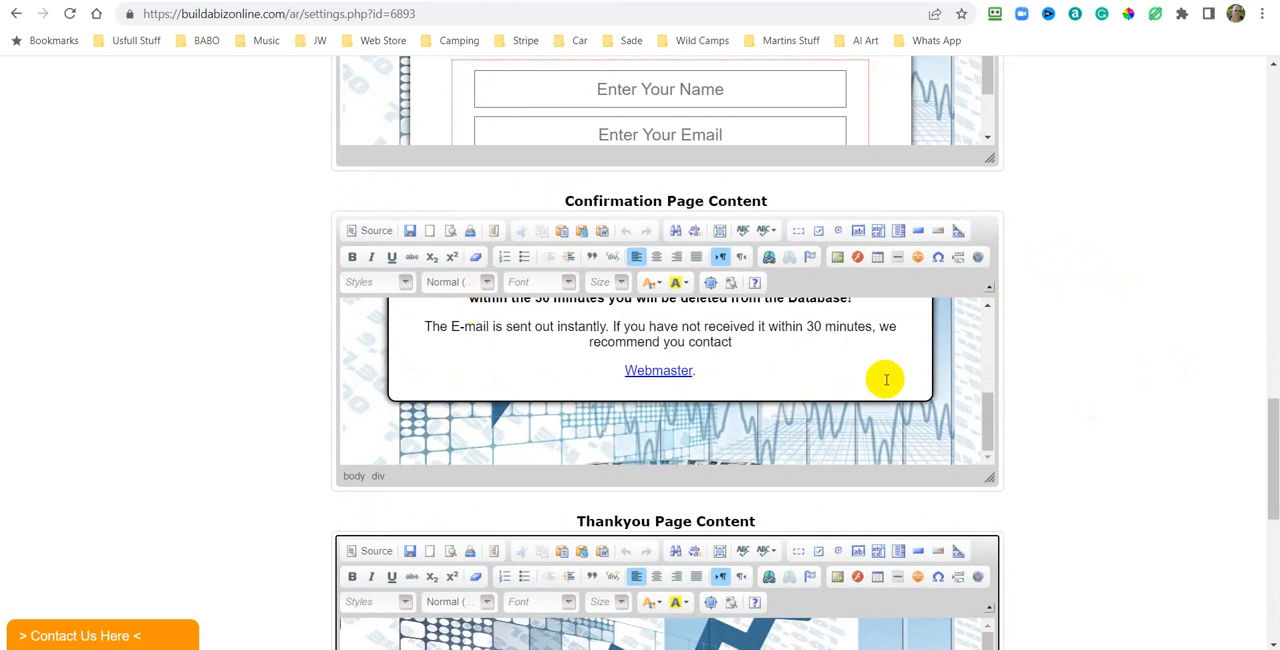
pyautogui.scroll(-5, 1066, 234)
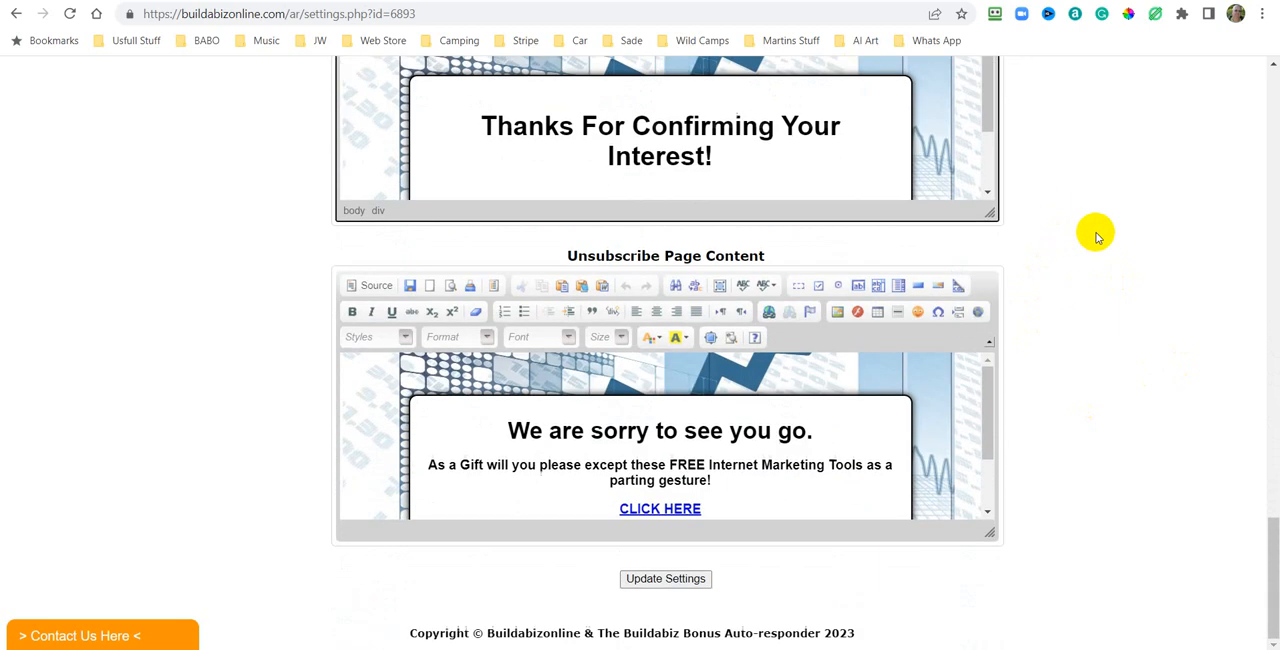
pyautogui.scroll(20, 1110, 176)
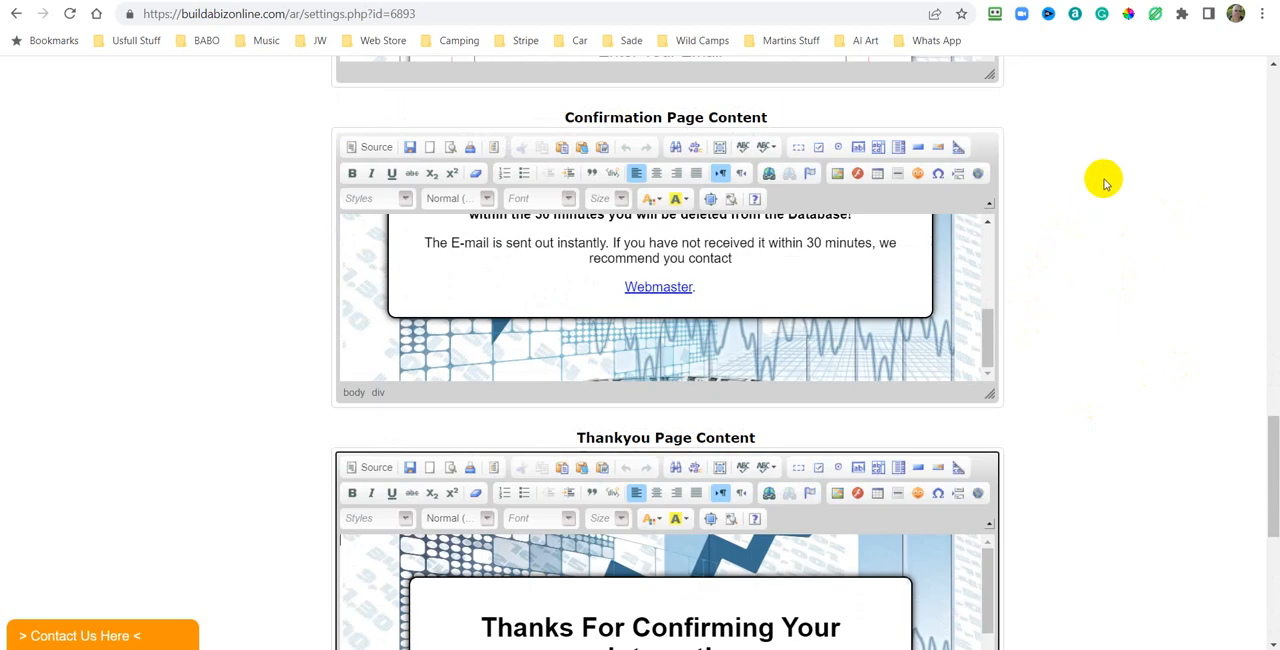
pyautogui.scroll(4, 1097, 190)
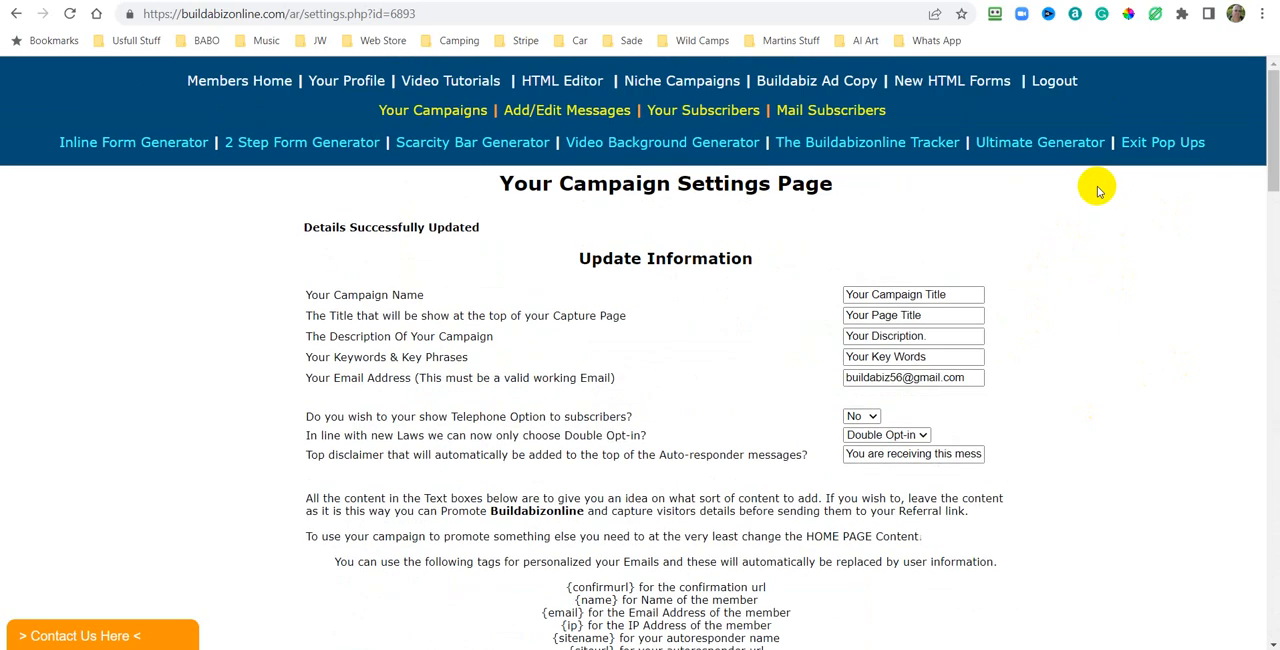
pyautogui.scroll(-5, 1088, 194)
pyautogui.scroll(5, 1088, 194)
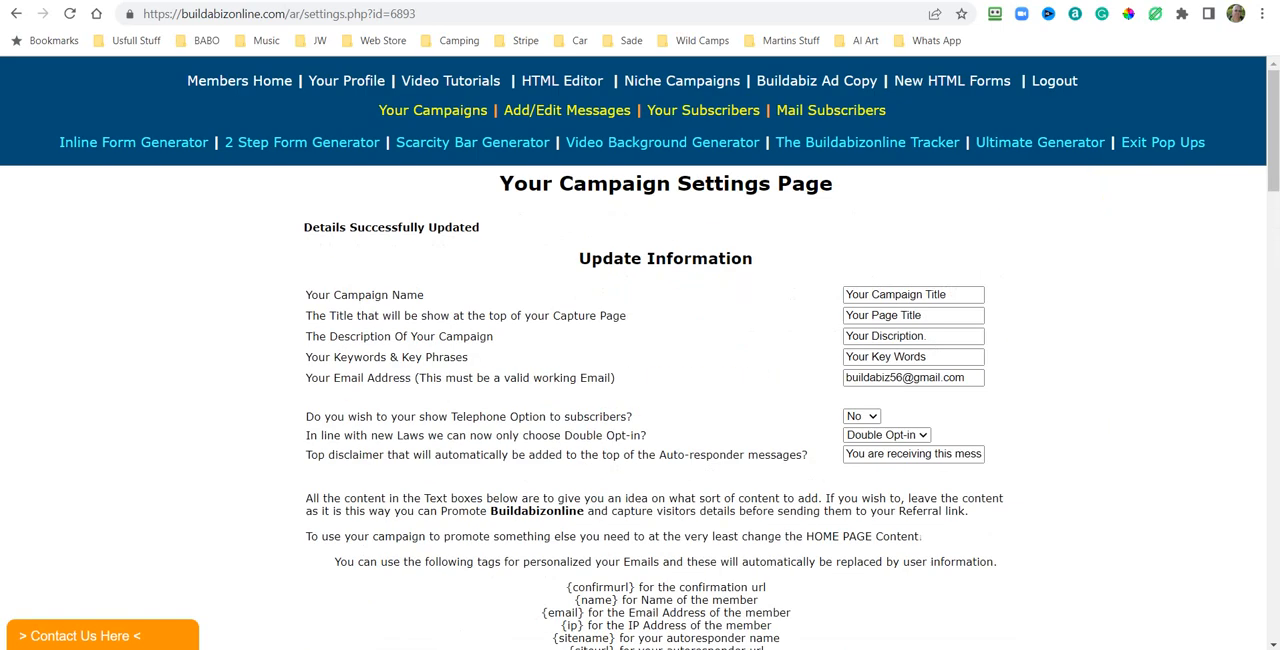
pyautogui.scroll(-10, 1046, 323)
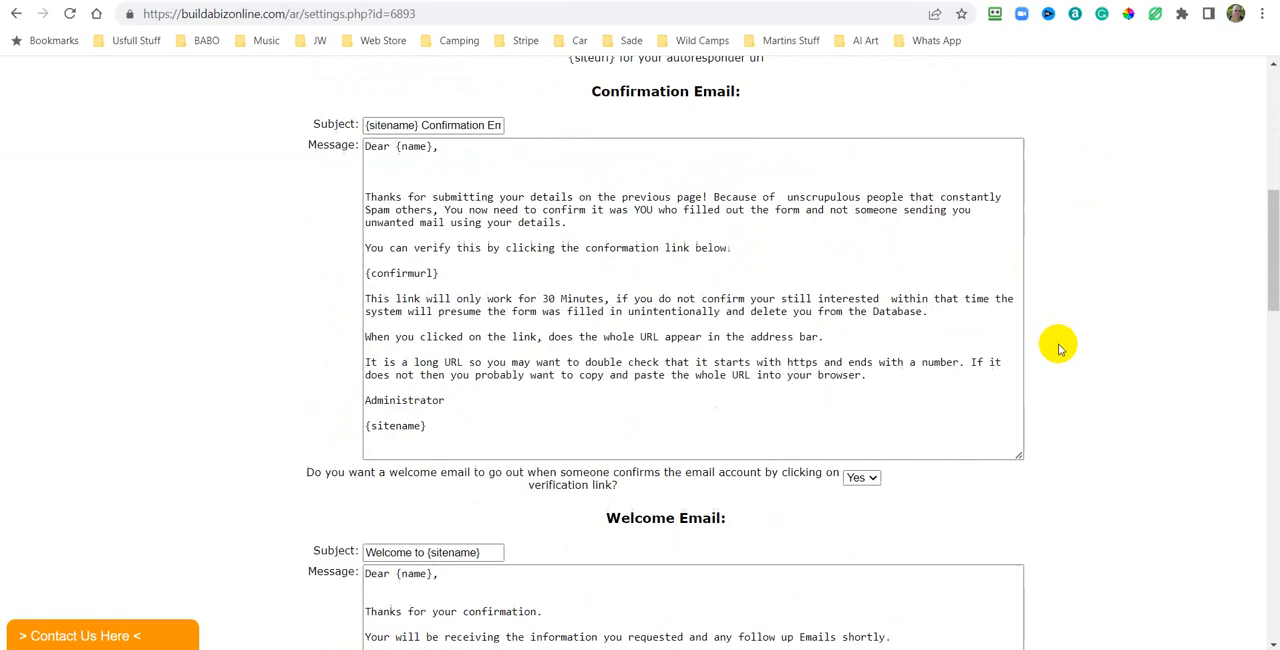
pyautogui.scroll(-1, 1058, 347)
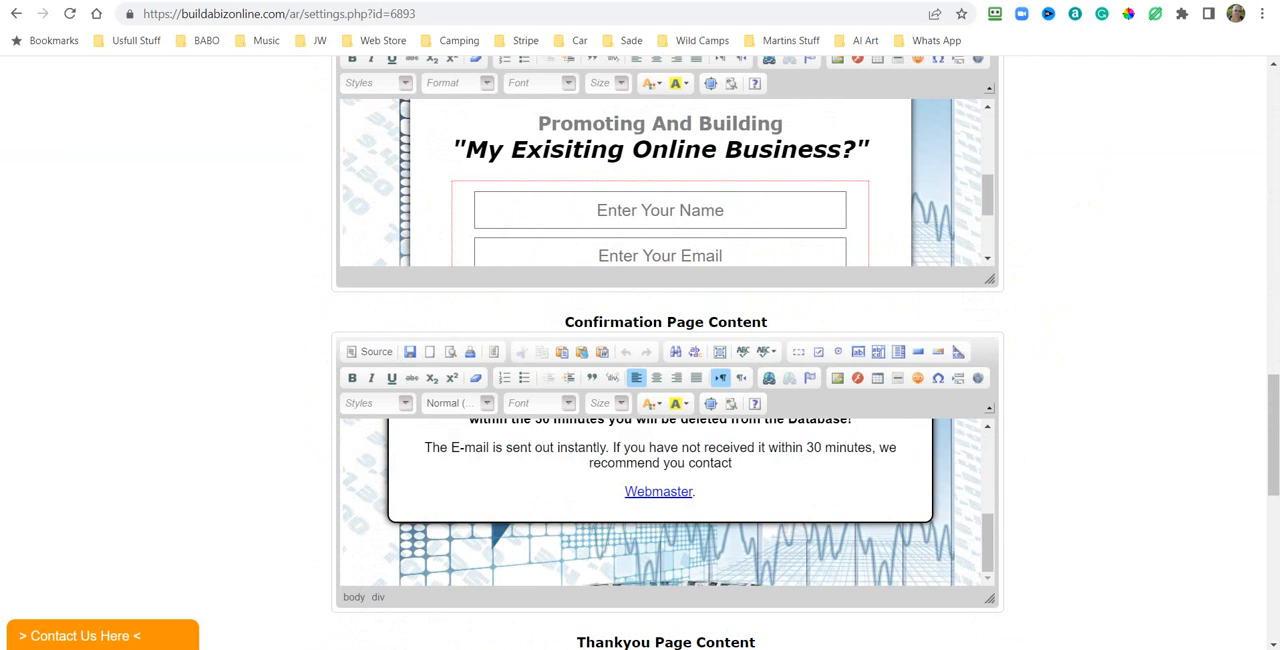
pyautogui.scroll(1, 1249, 392)
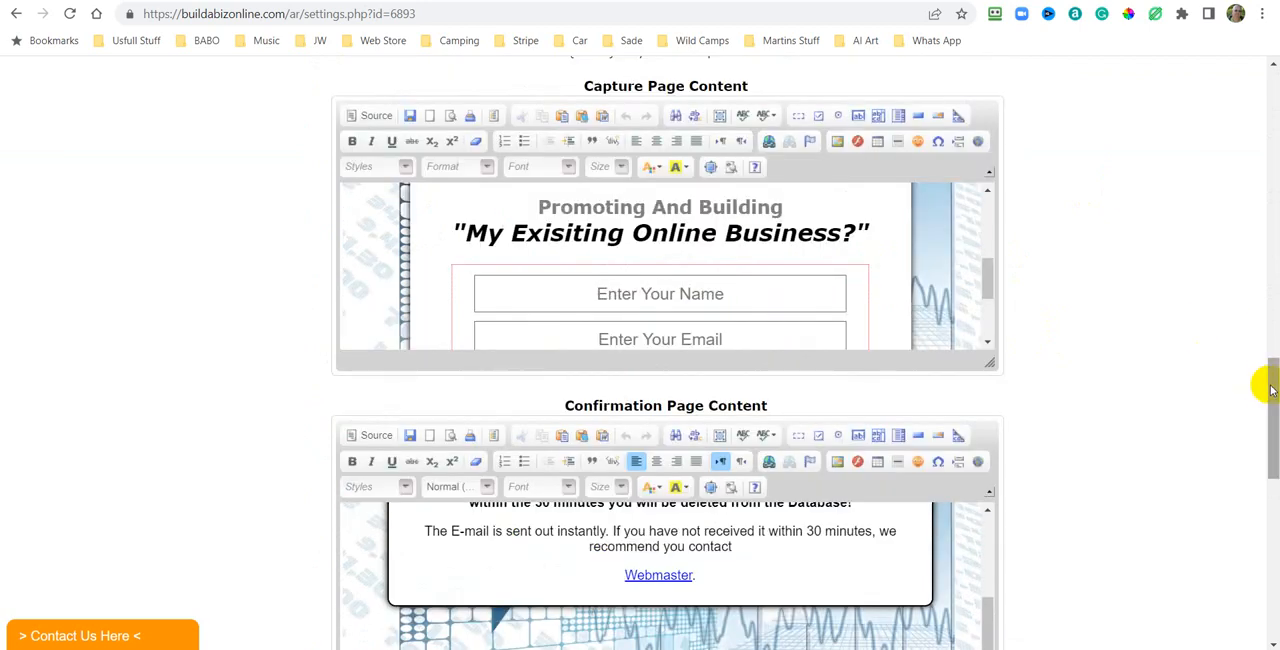
pyautogui.moveTo(1274, 383); pyautogui.dragTo(1268, 108)
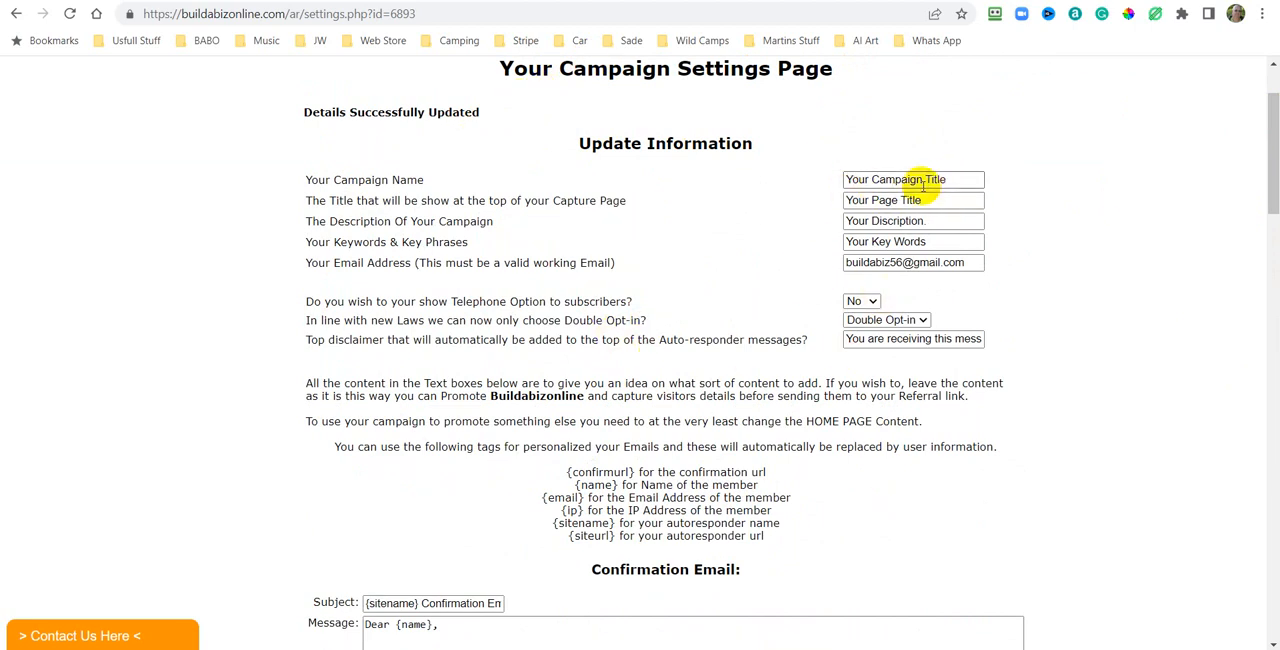
# Set the welcome email after confirmation to No and update the campaign settings.
pyautogui.scroll(-7, 1160, 278)
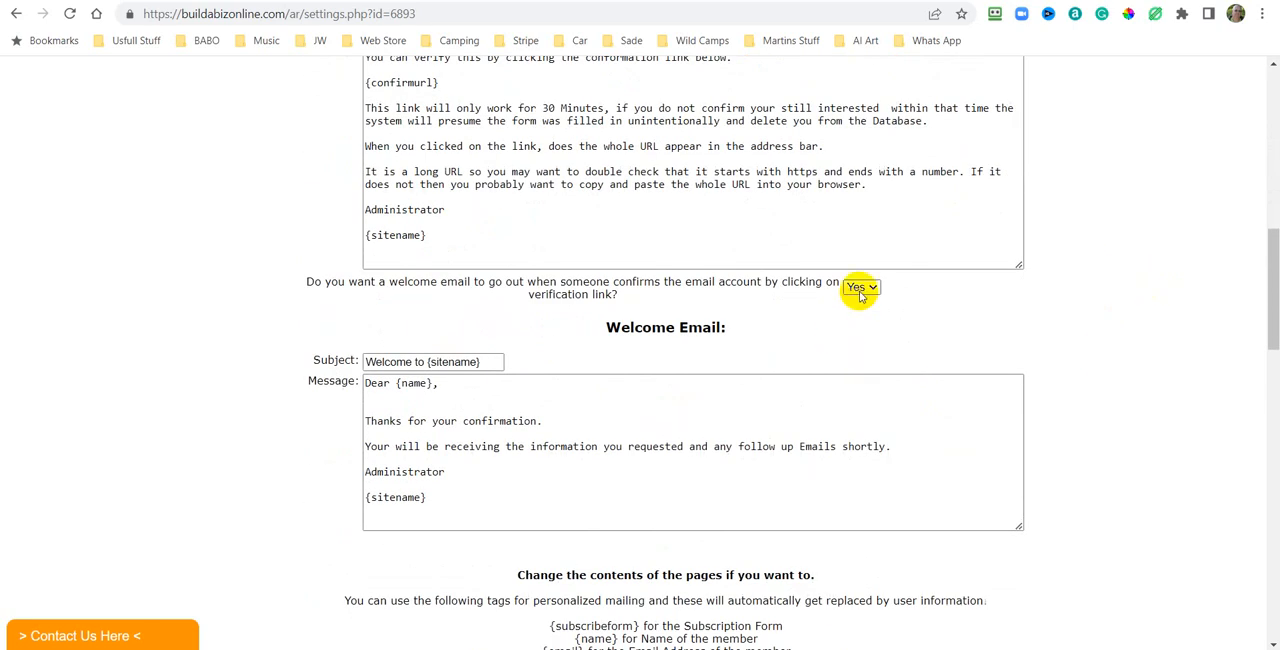
pyautogui.click(868, 288)
pyautogui.click(858, 313)
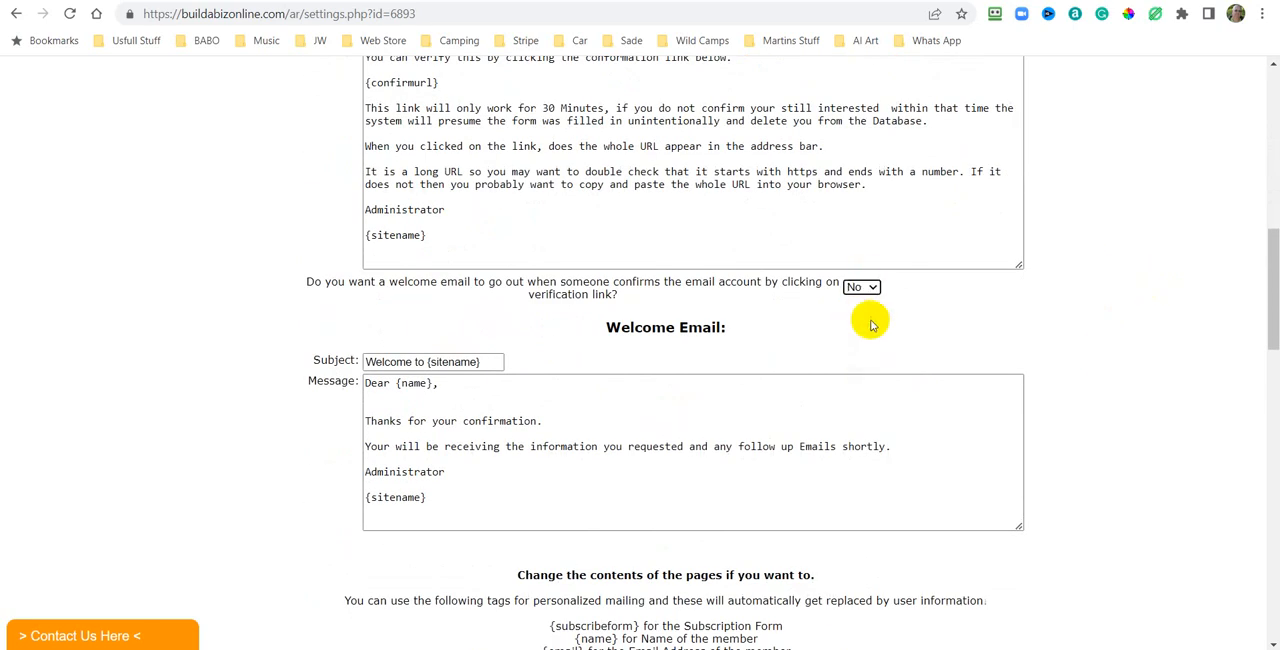
pyautogui.scroll(-15, 1146, 334)
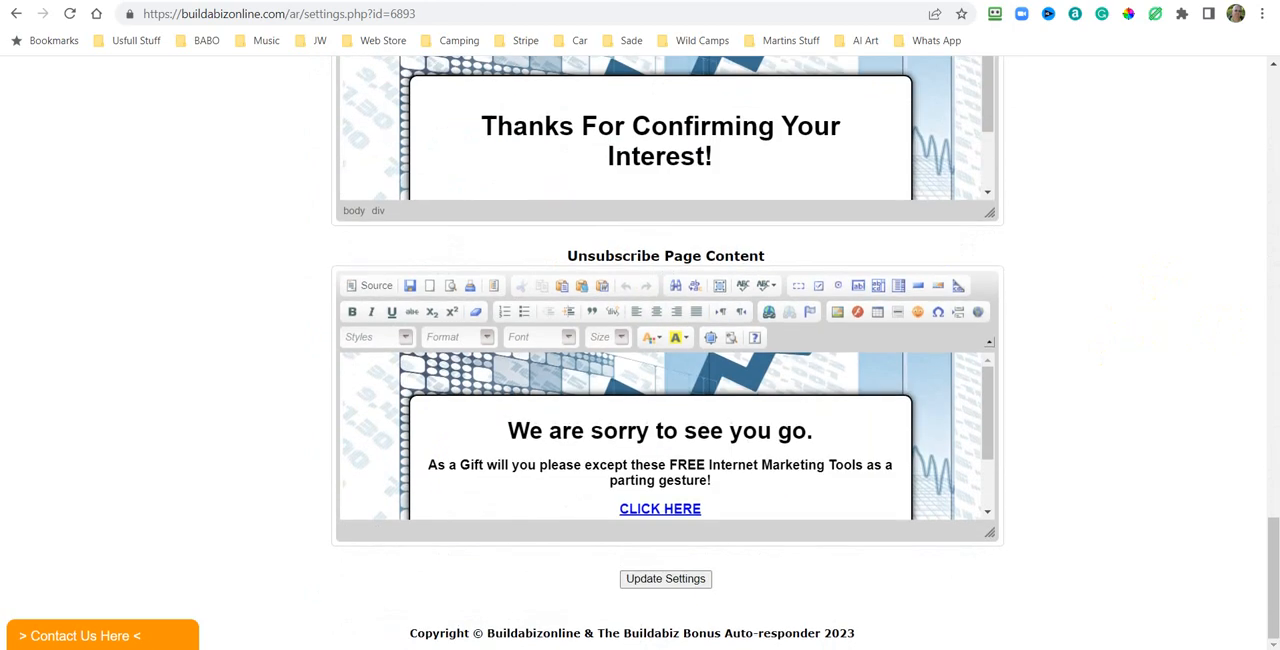
pyautogui.click(655, 578)
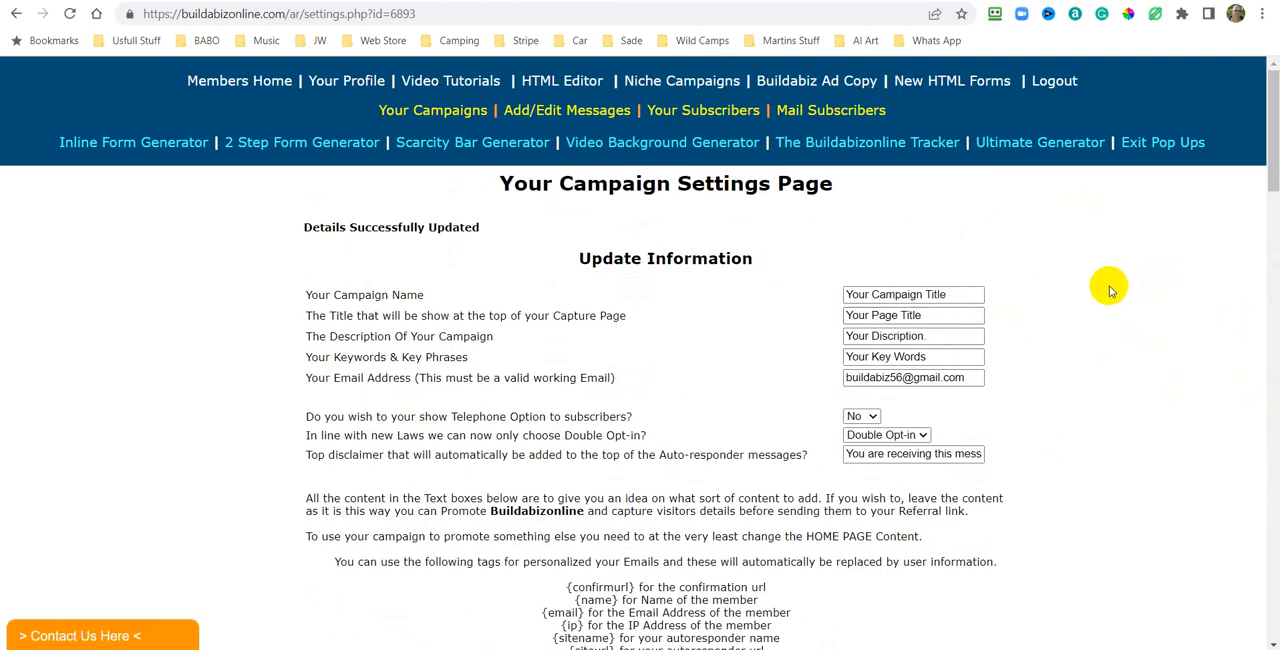
# Return to the auto-responder campaigns list and open the capture page of the new Campaign test campaign.
pyautogui.scroll(-10, 1052, 285)
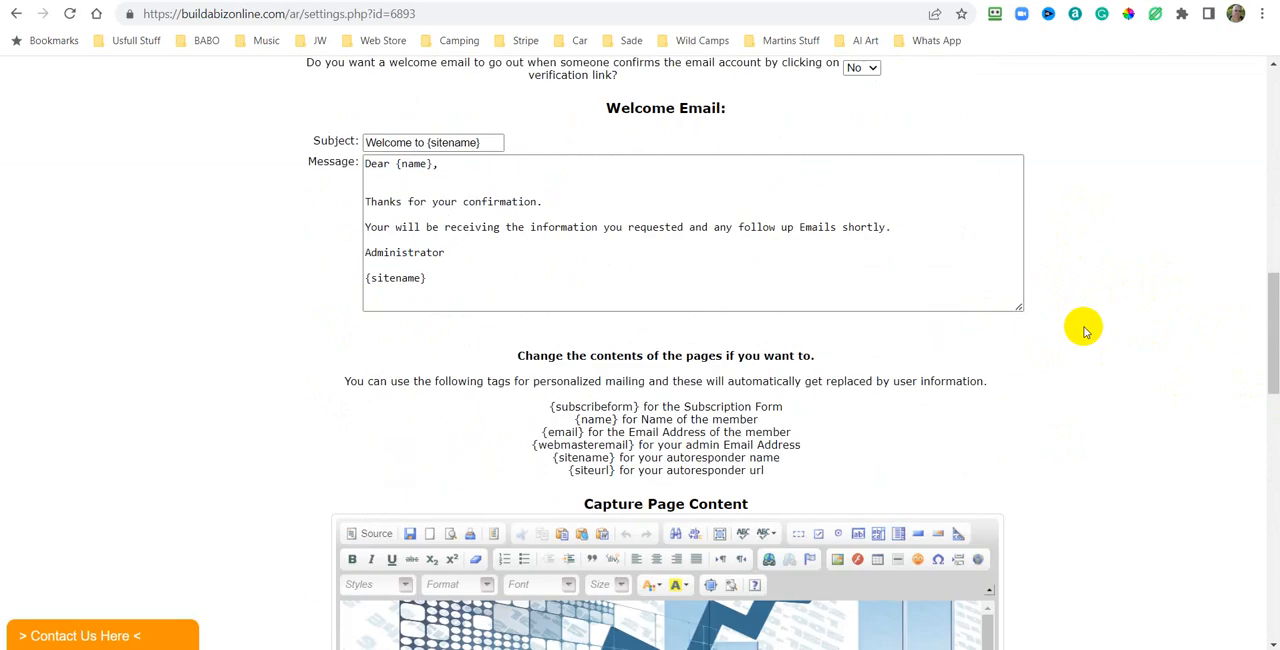
pyautogui.scroll(10, 1084, 330)
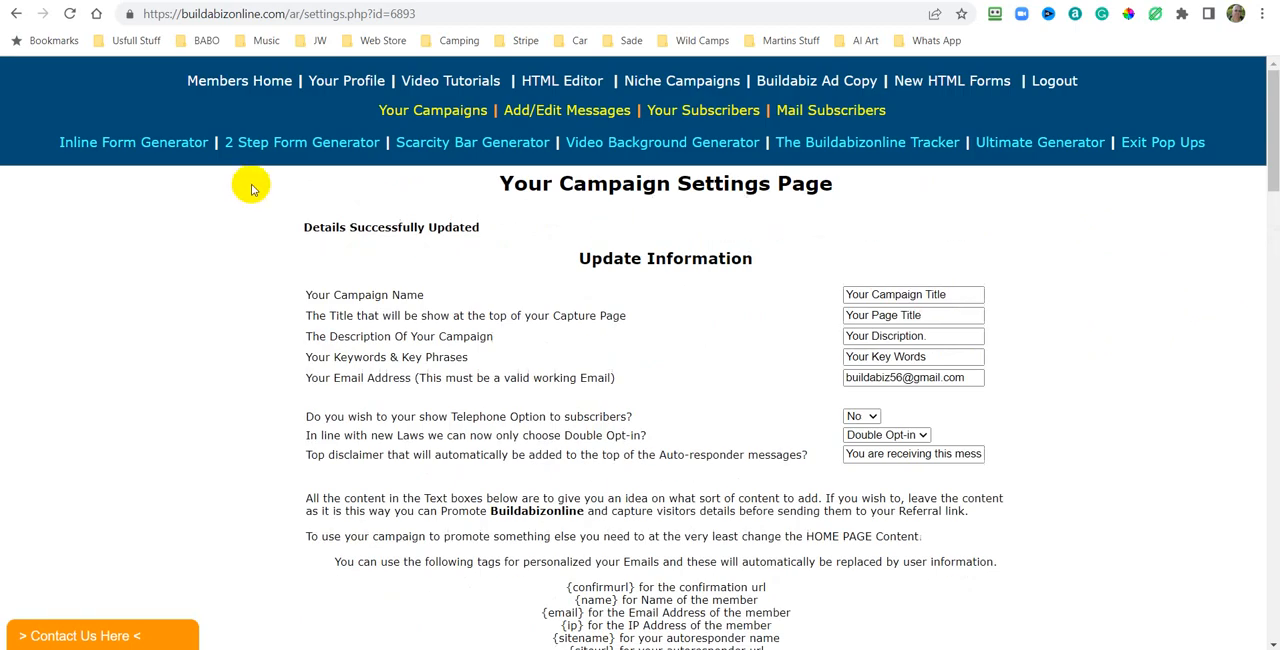
pyautogui.click(422, 112)
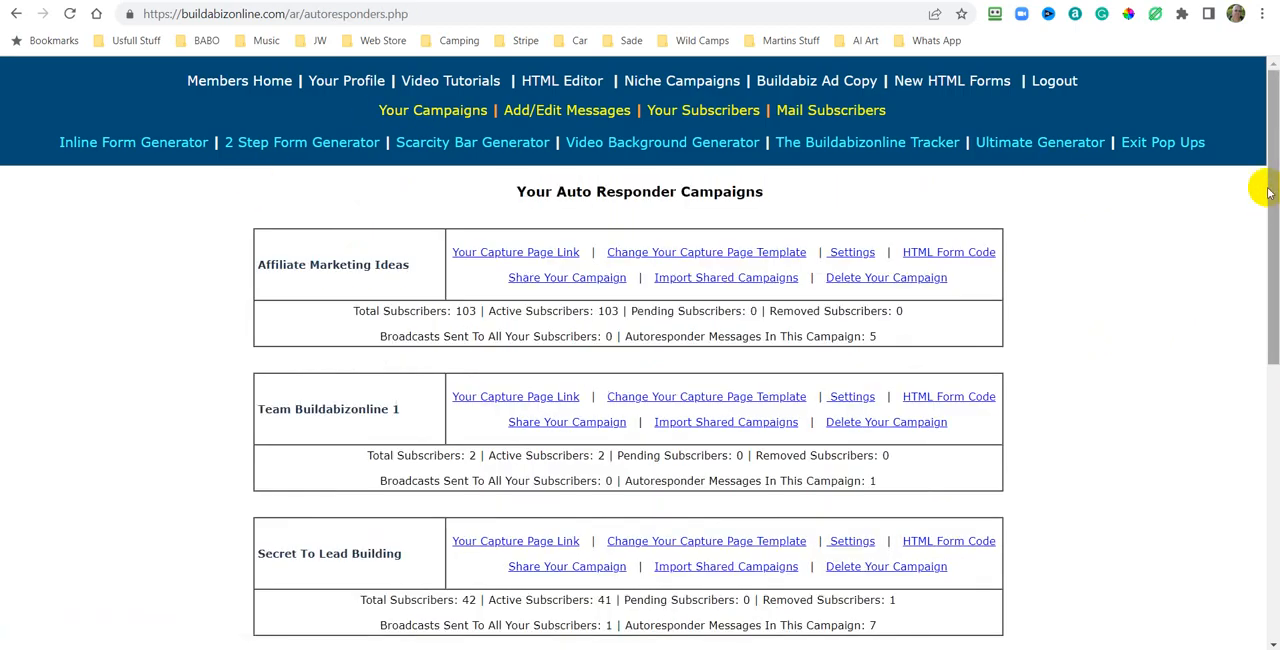
pyautogui.scroll(-2, 1112, 300)
pyautogui.scroll(-5, 1112, 300)
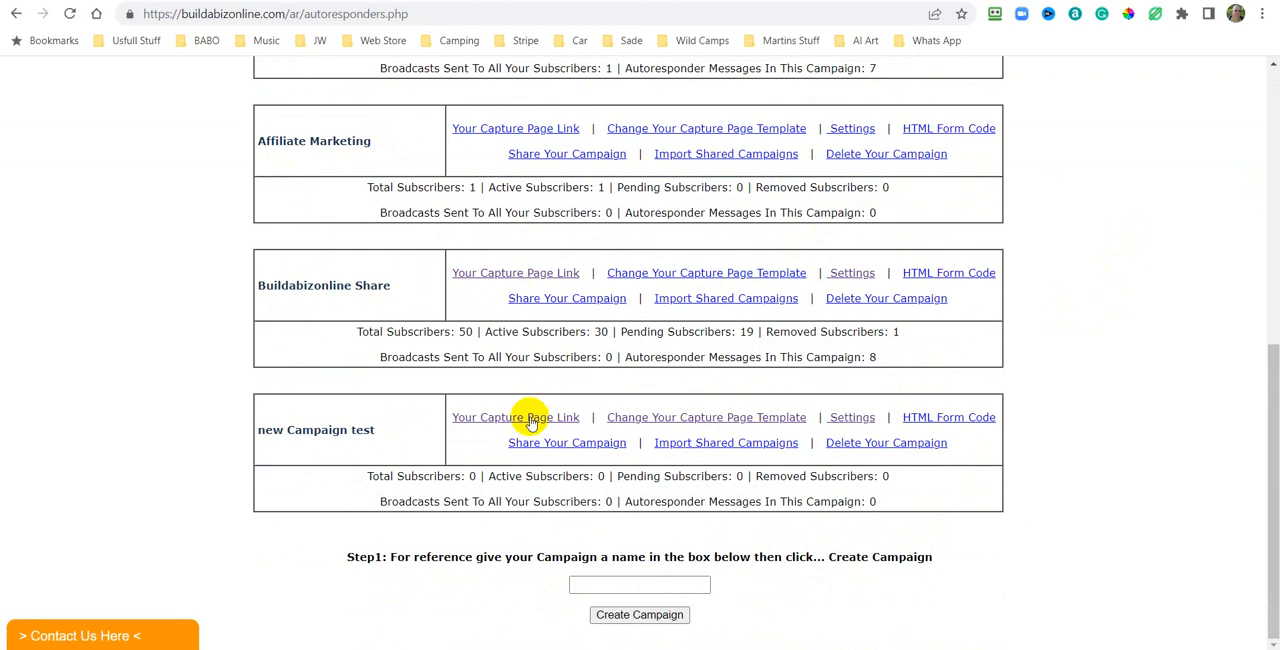
pyautogui.click(518, 419)
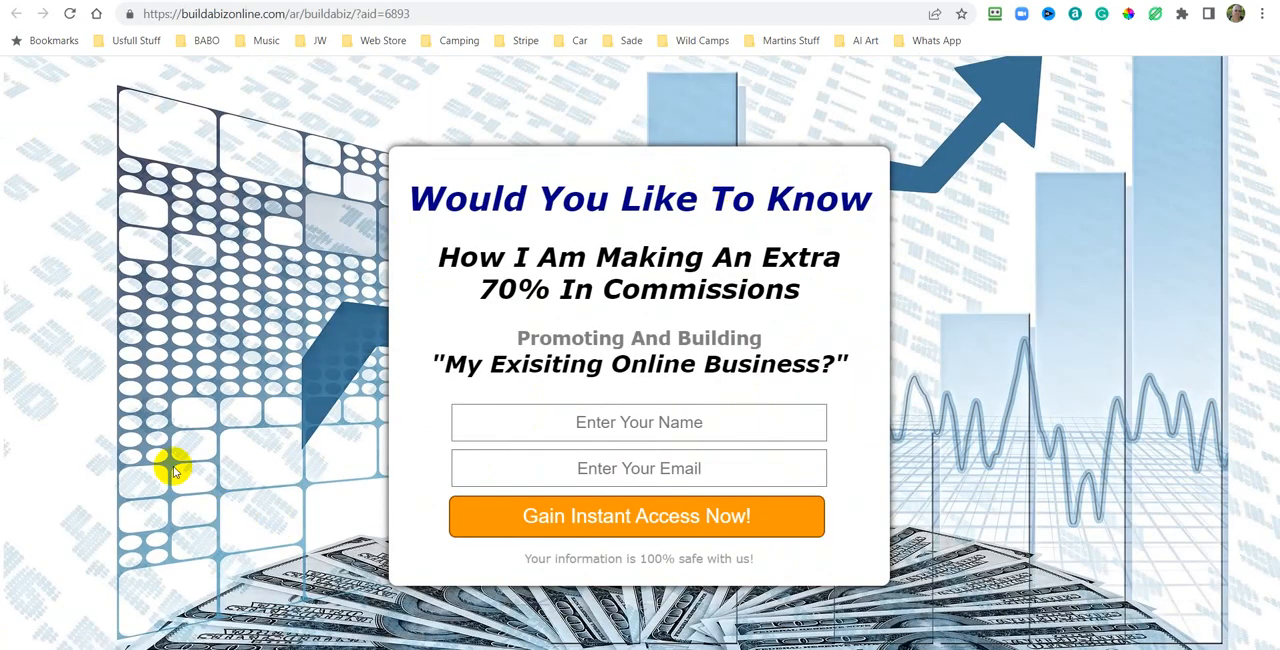
# Try to subscribe on the new campaign's capture page with the contact's name and e-mail address, then go back.
pyautogui.click(636, 421)
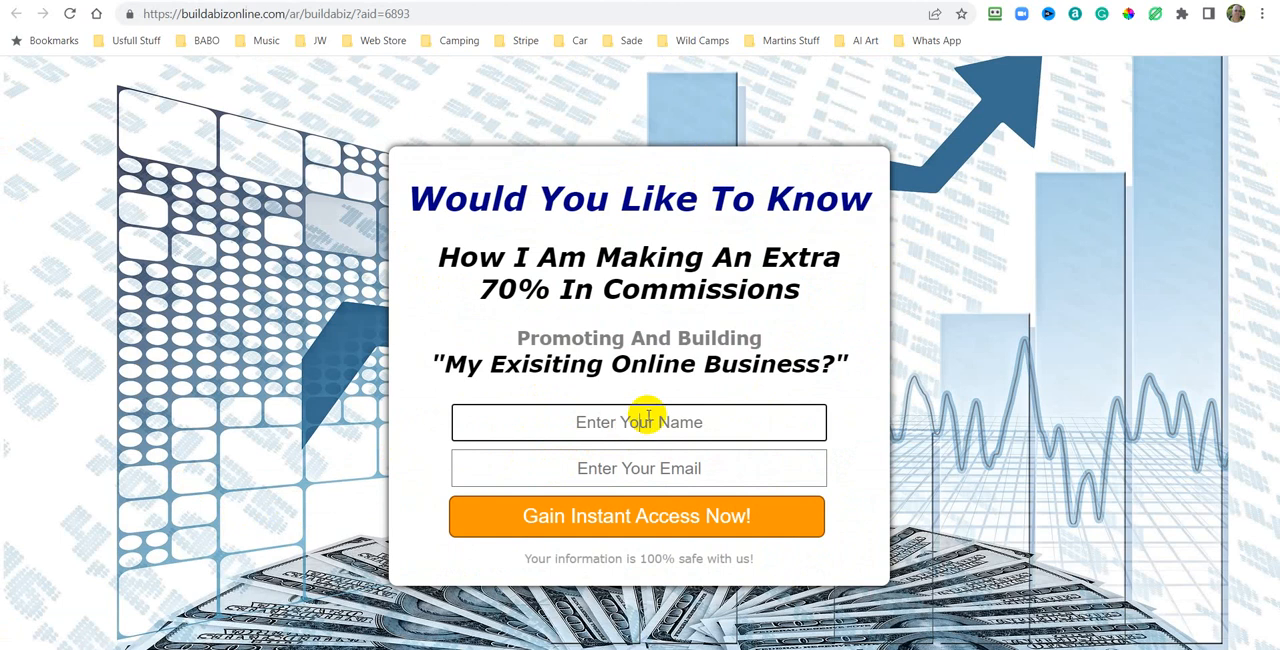
pyautogui.moveTo(904, 649)
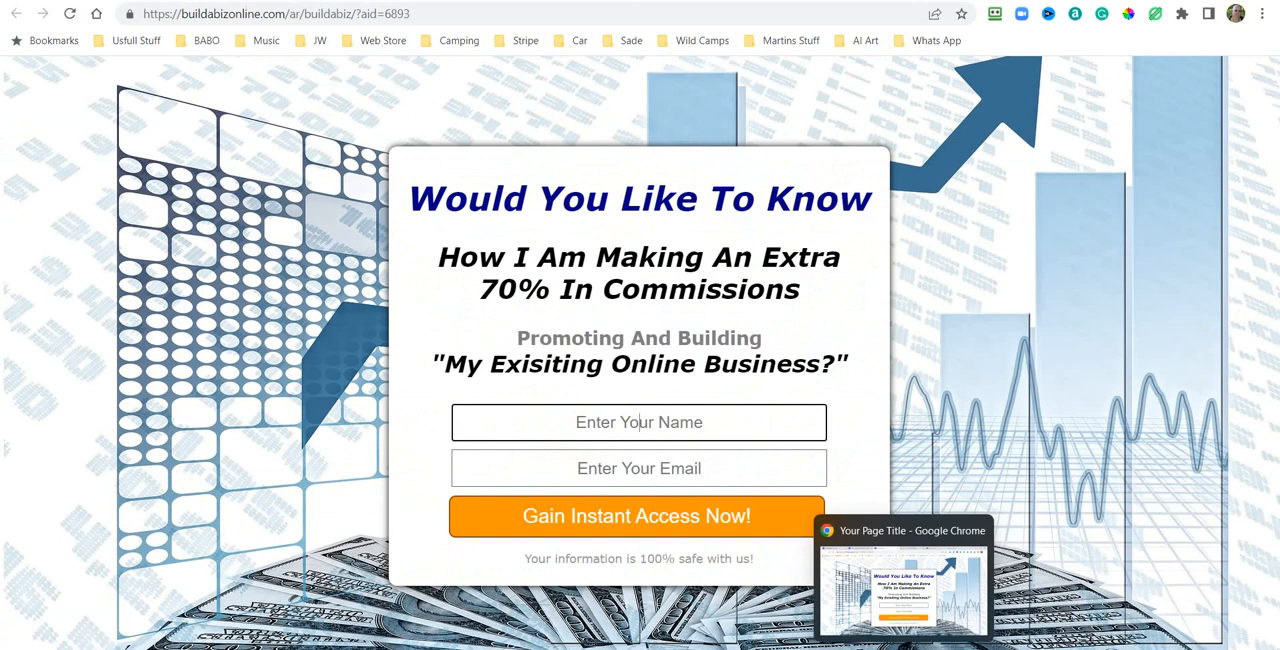
pyautogui.click(639, 421)
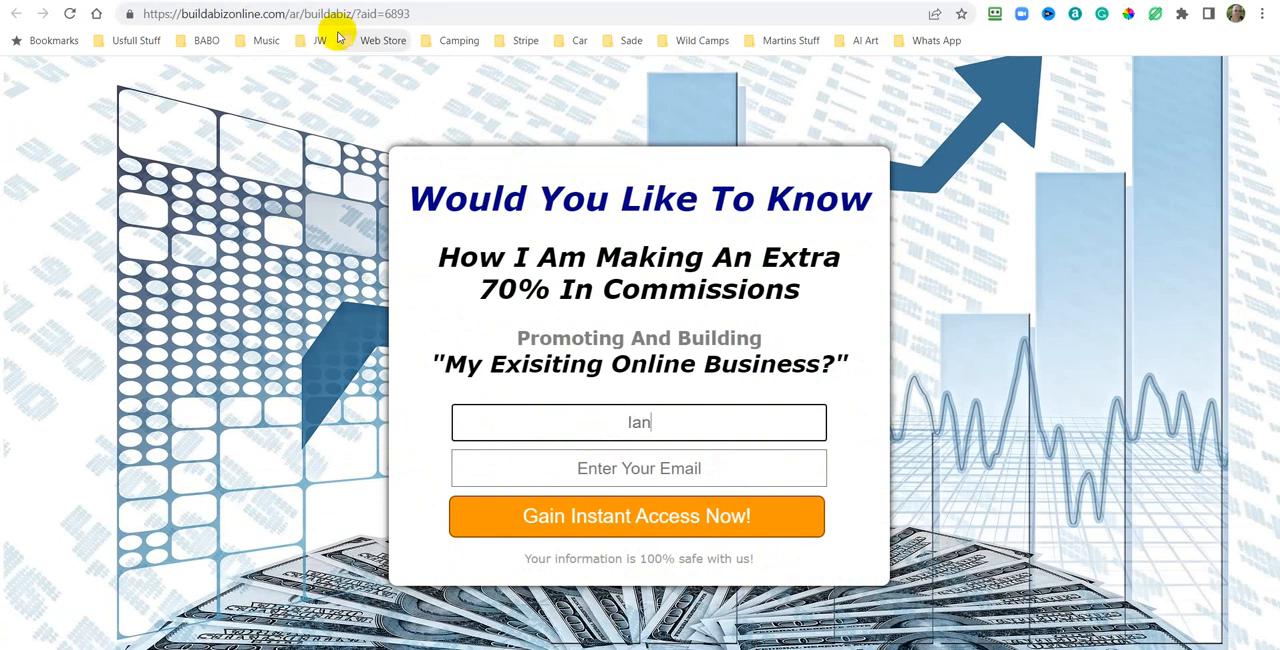
pyautogui.click(640, 467)
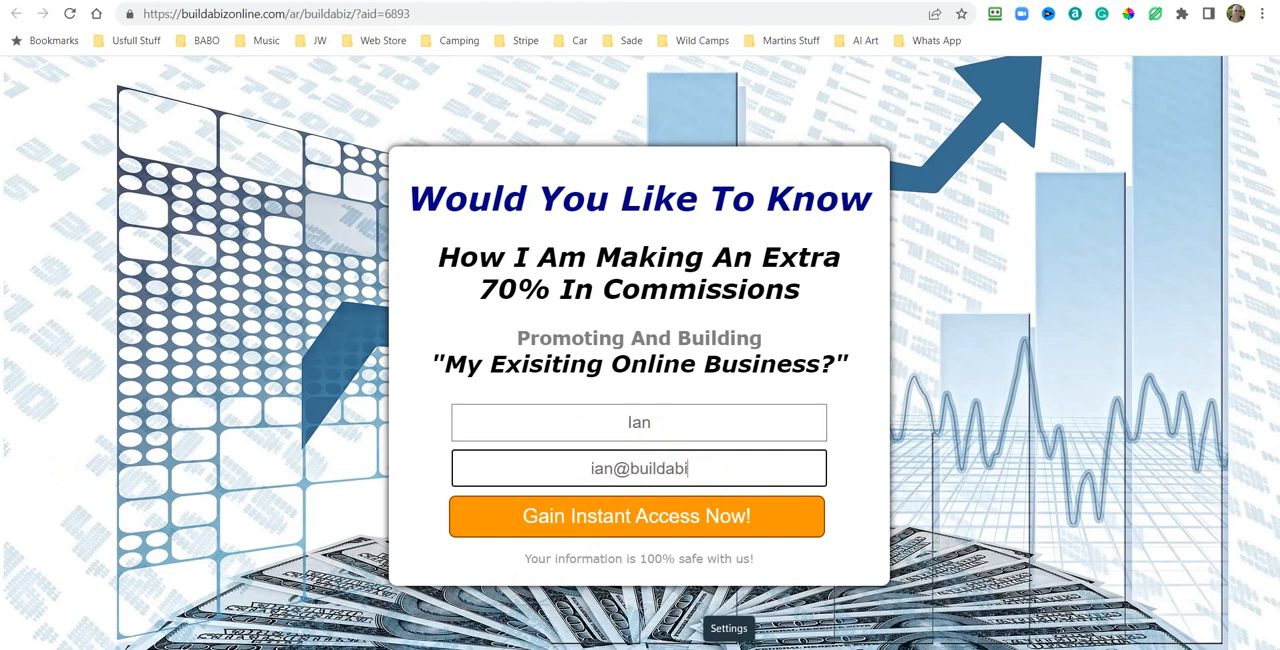
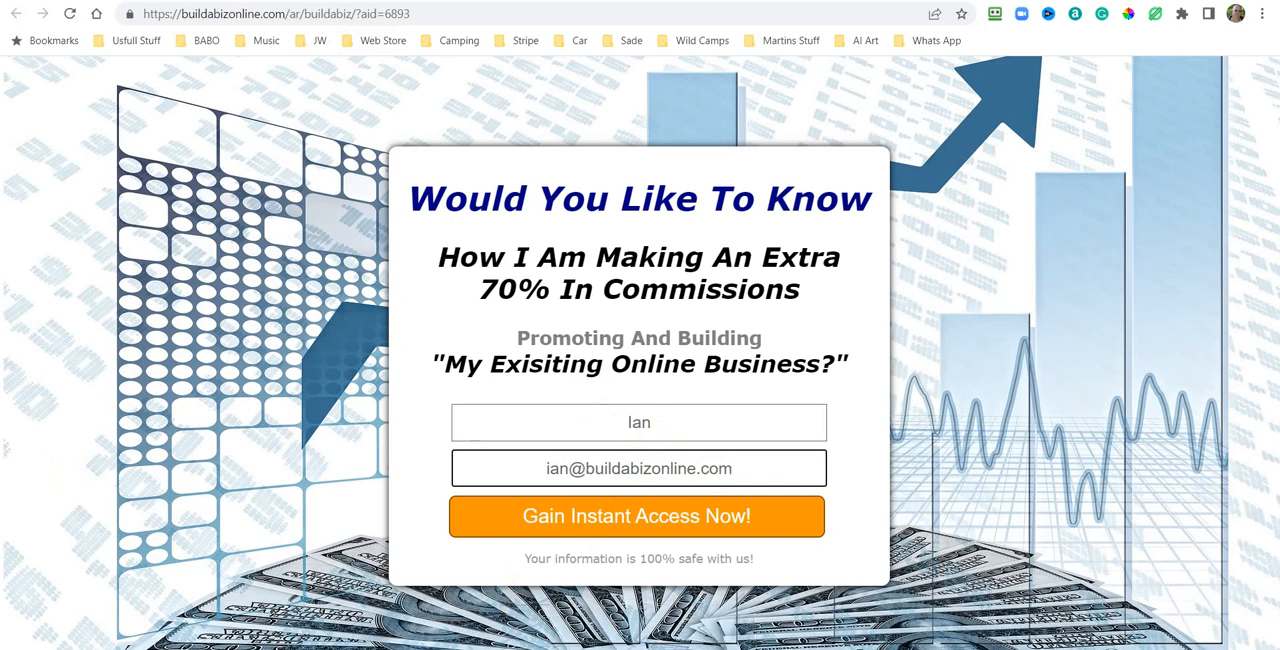
pyautogui.click(640, 518)
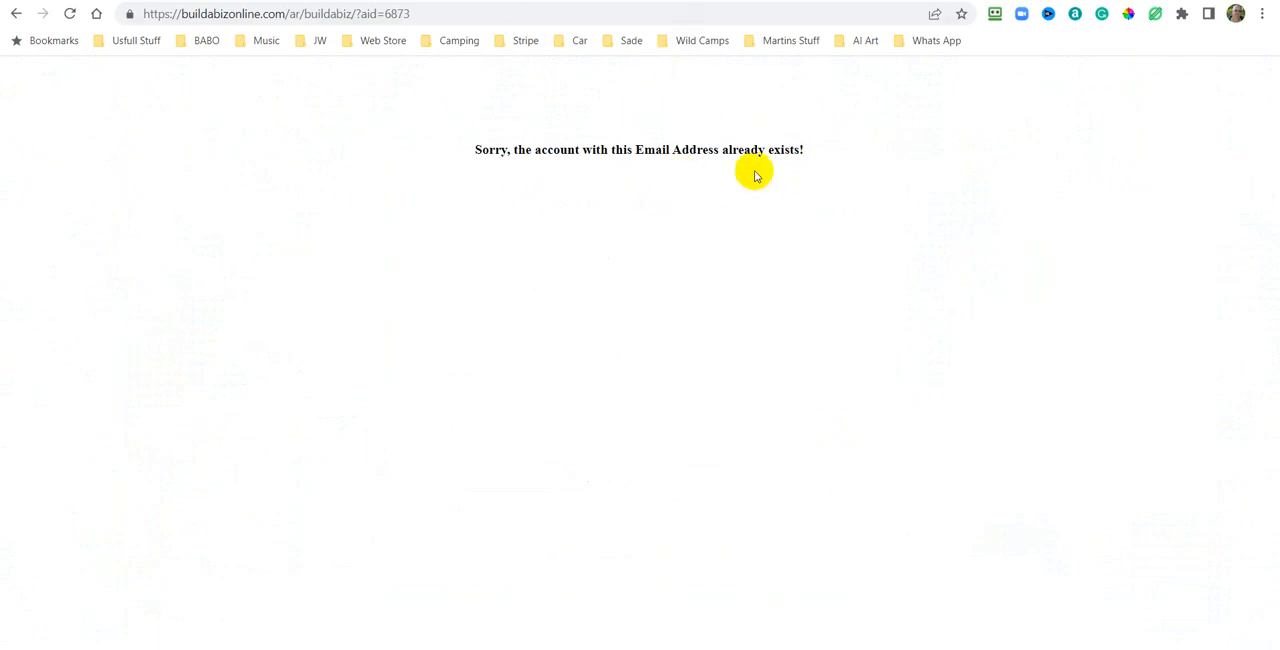
pyautogui.click(17, 16)
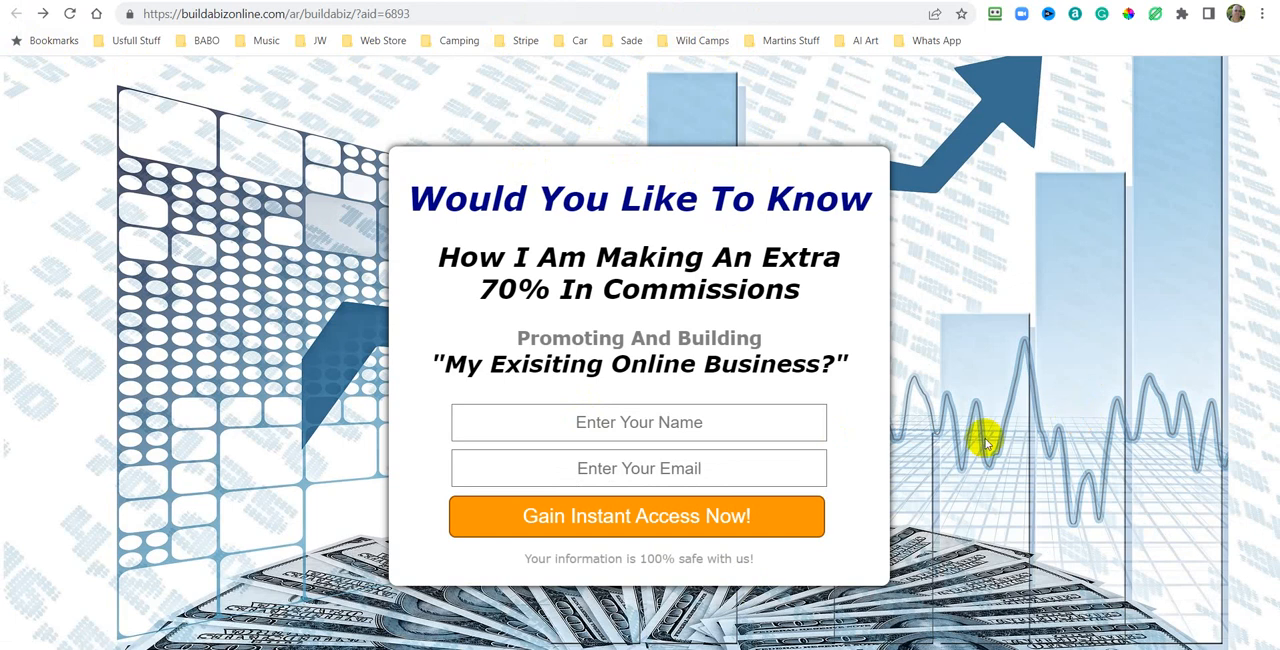
# Subscribe on the capture page by entering the contact's name and e-mail address and submitting the form.
pyautogui.click(639, 424)
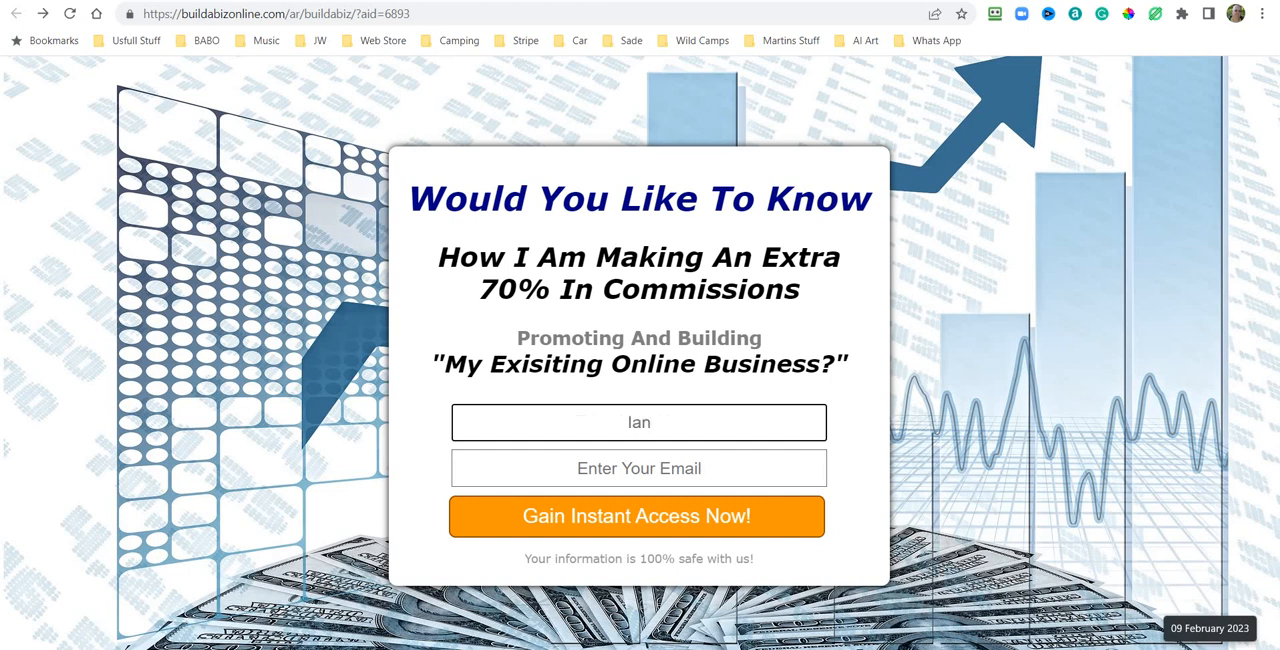
pyautogui.click(635, 466)
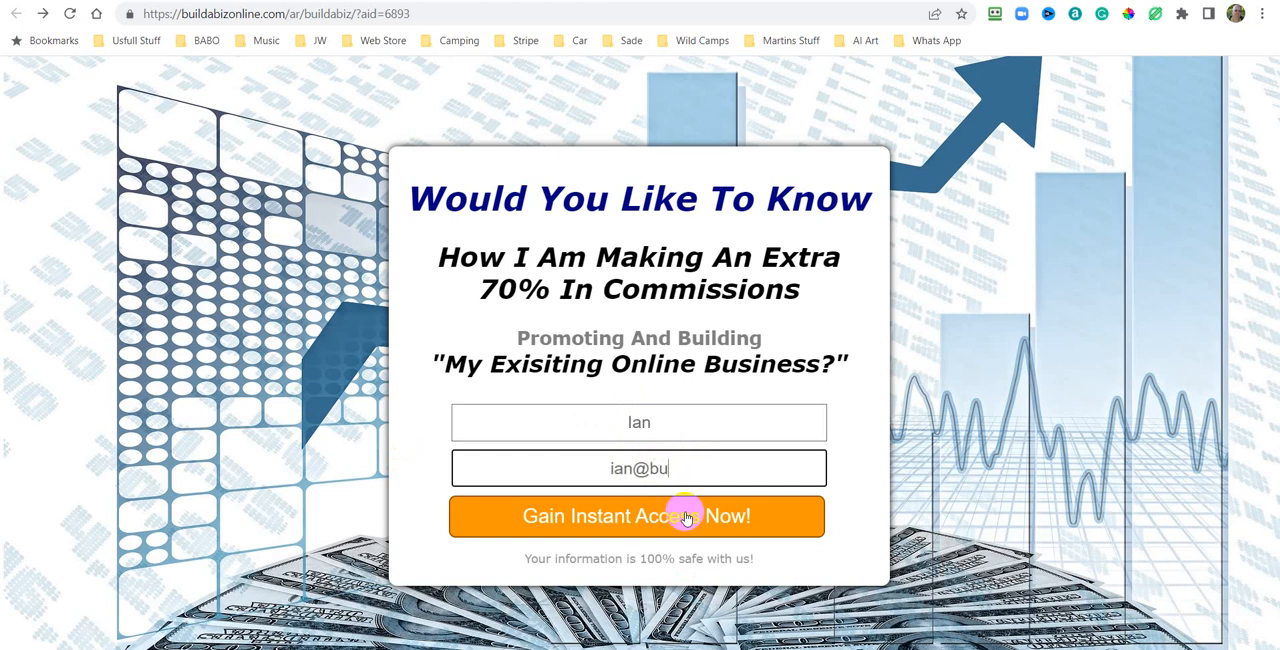
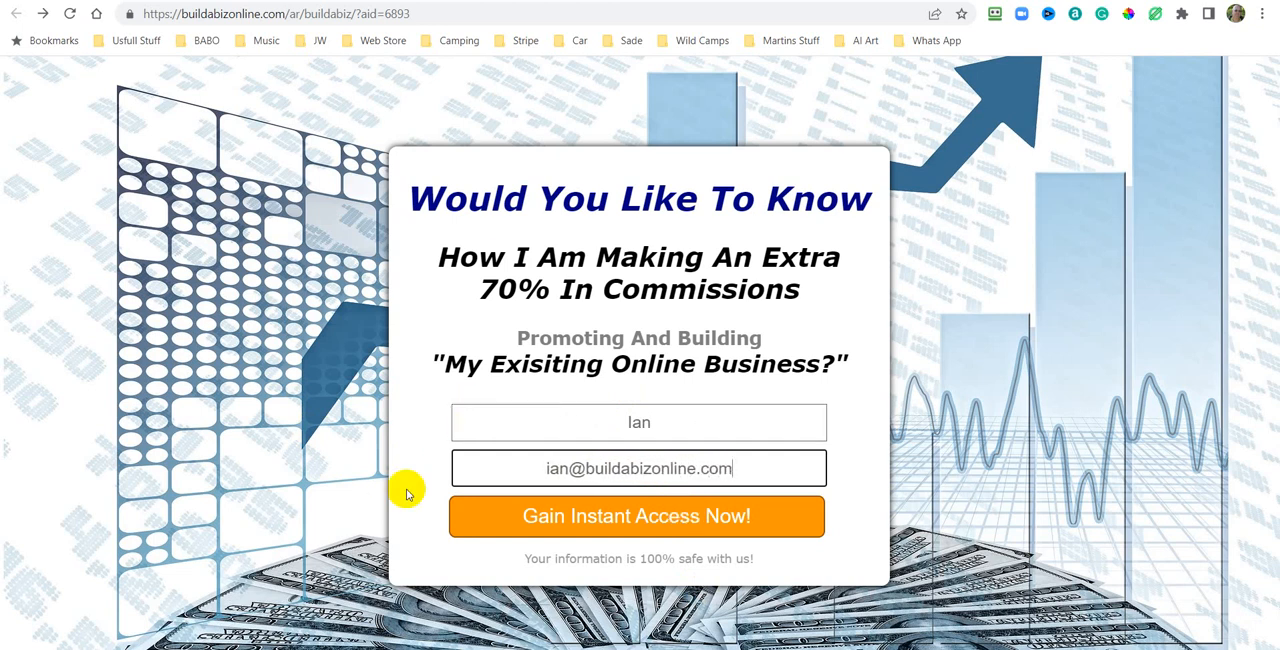
pyautogui.click(632, 523)
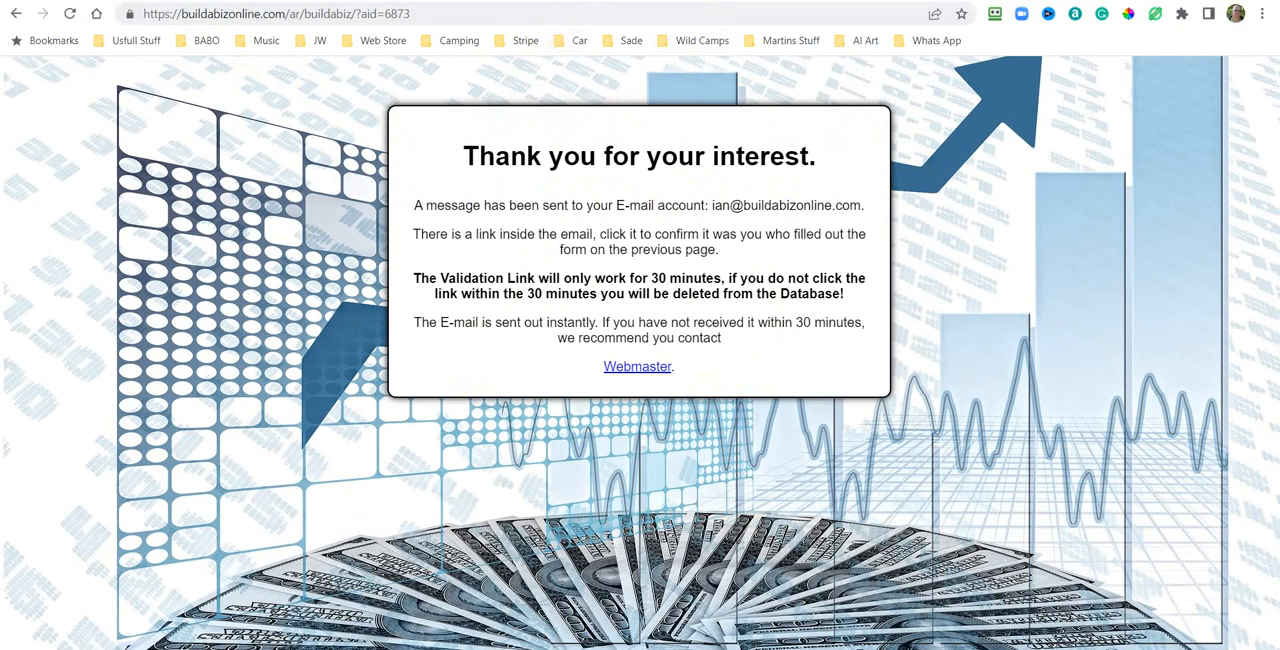
# Switch to the webmail inbox, open the Buildabizonline Confirmation Email and follow its confirmation link.
pyautogui.click(866, 1)
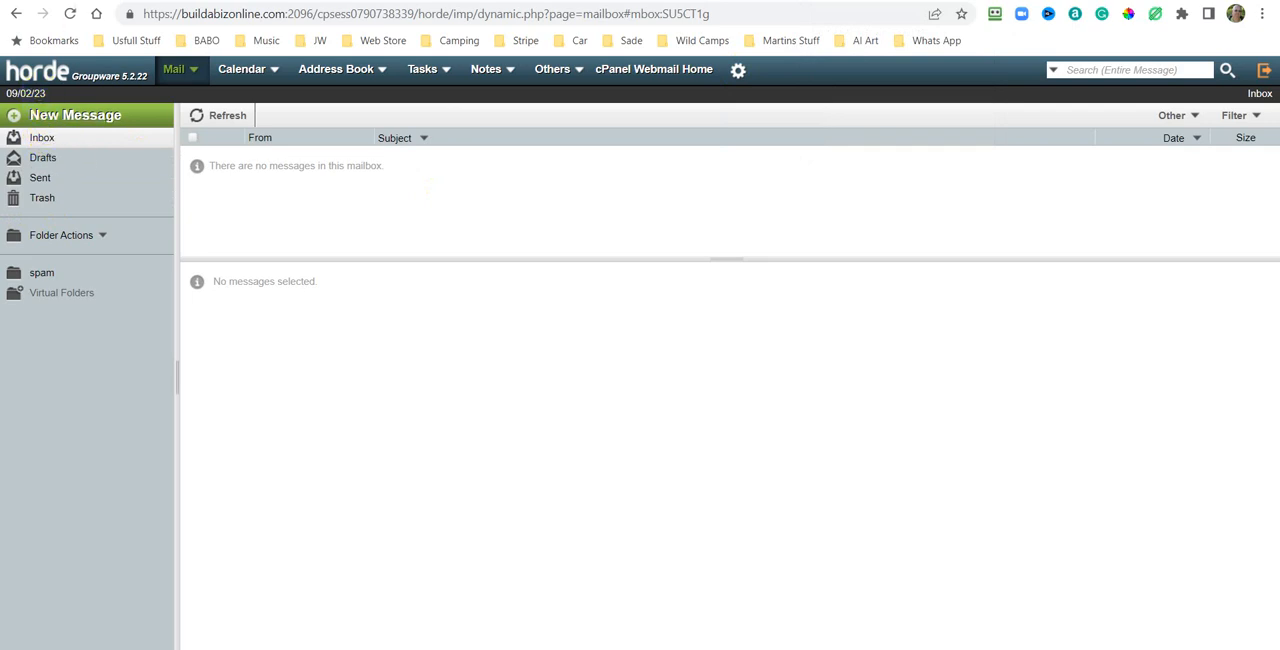
pyautogui.click(70, 14)
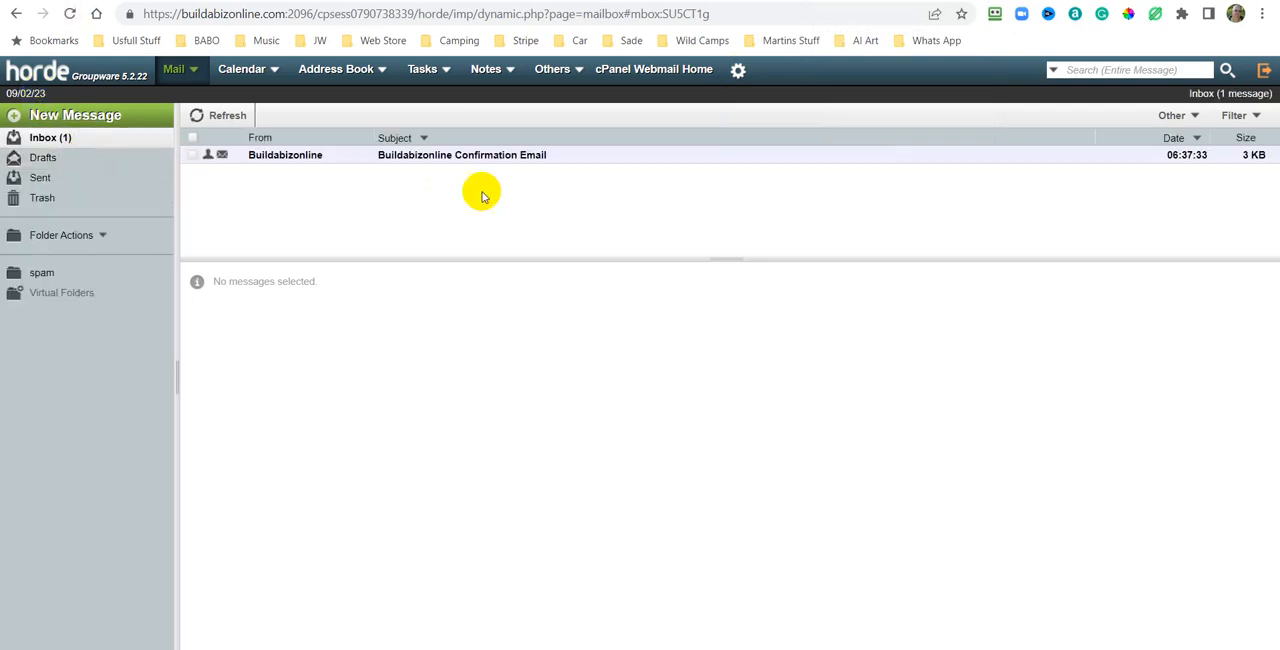
pyautogui.click(484, 157)
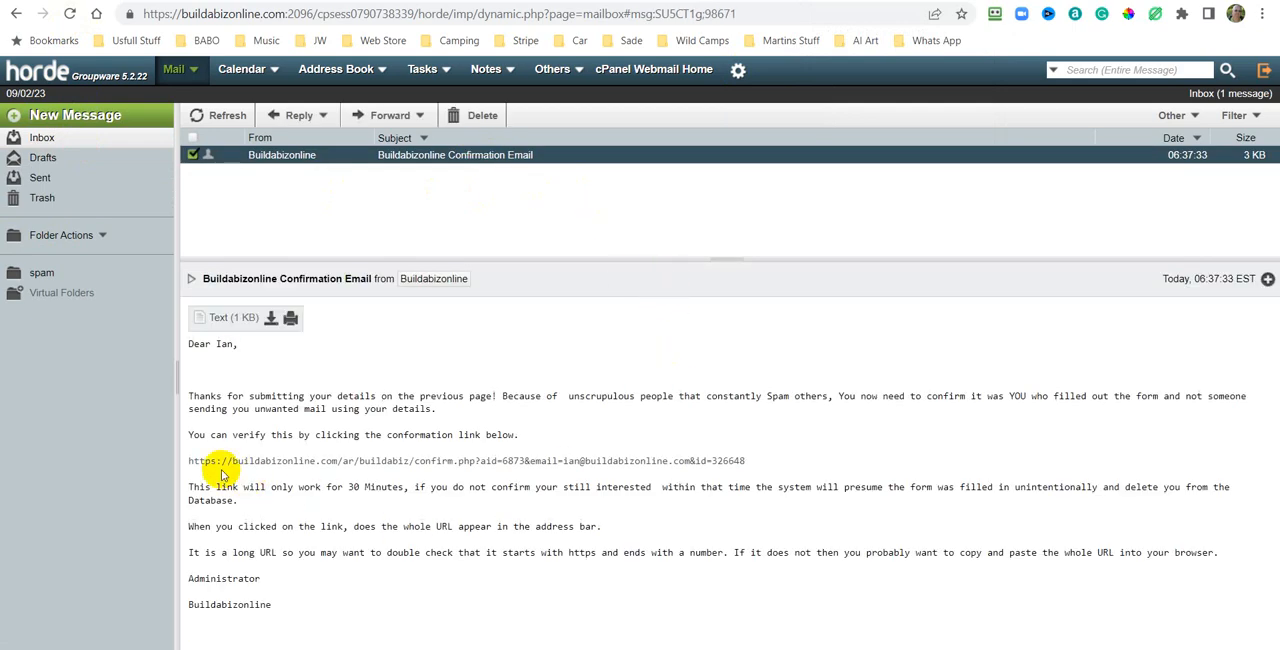
pyautogui.click(547, 463)
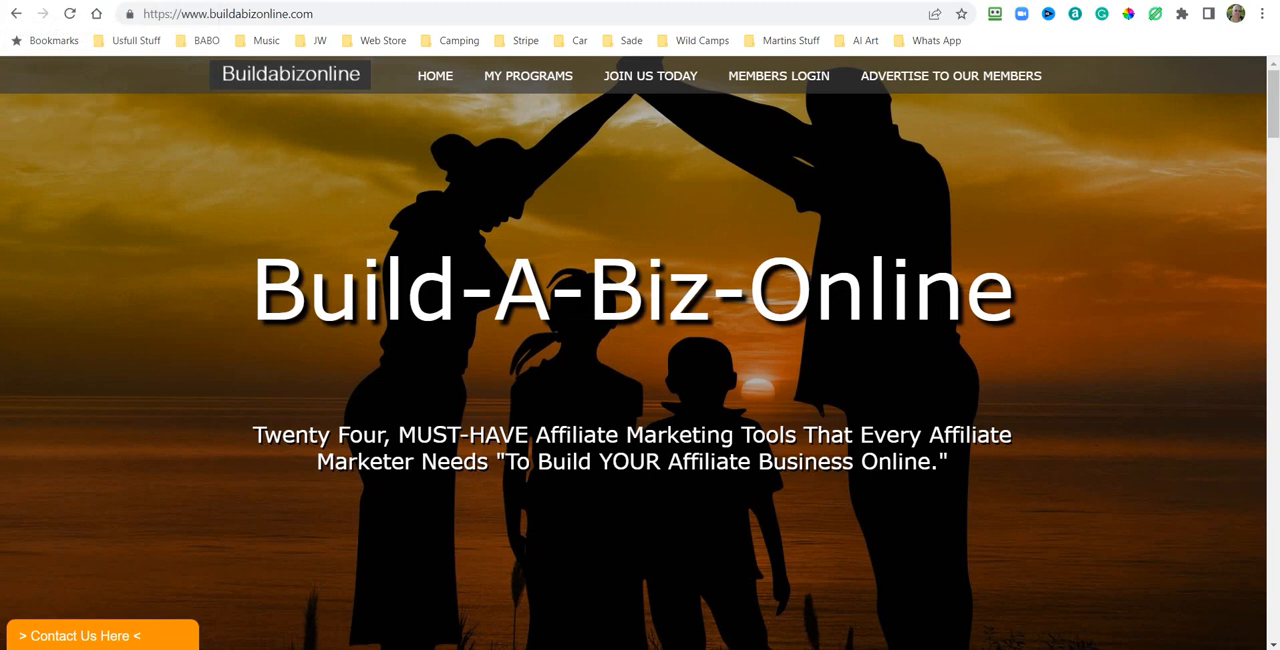
# Return to the BABO Settings Pages Generator and close the Settings Page Code dialog.
pyautogui.click(80, 2)
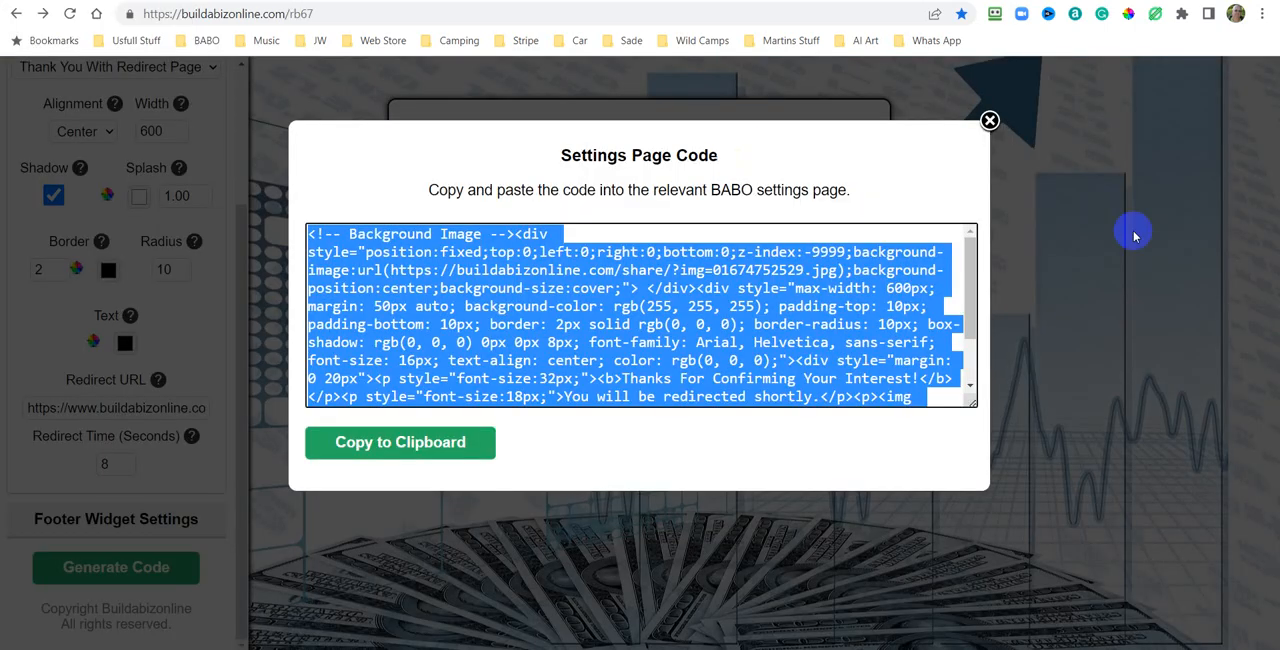
pyautogui.click(989, 121)
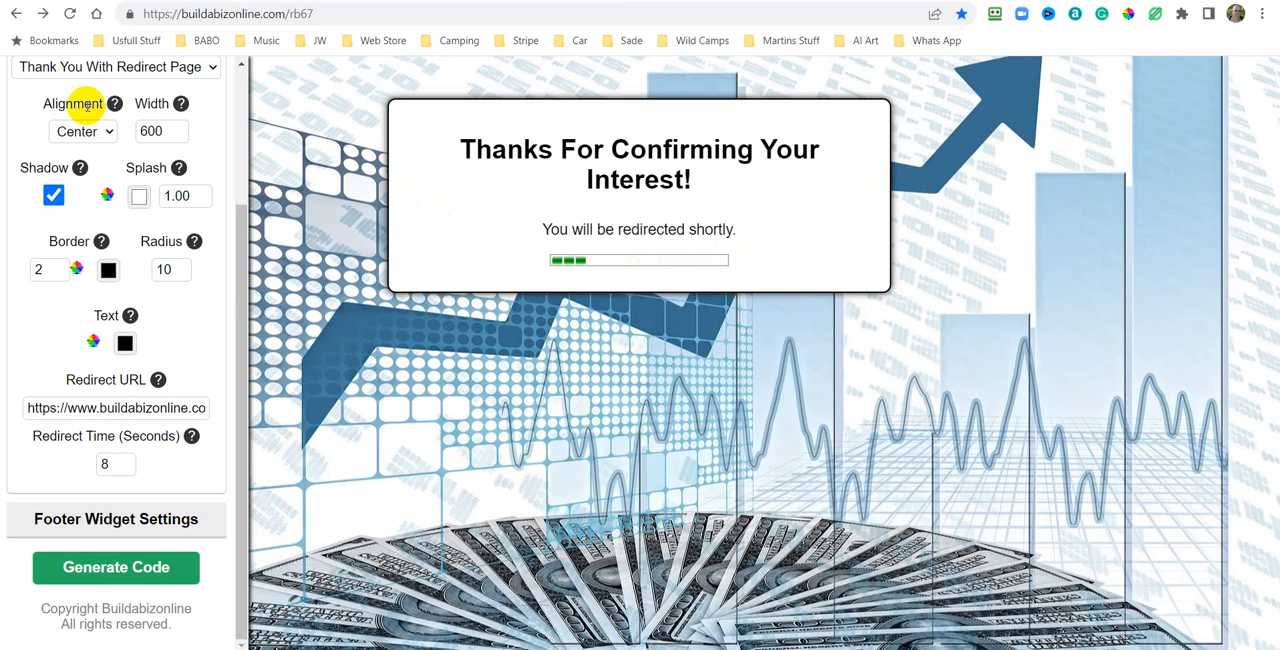
pyautogui.moveTo(240, 223); pyautogui.dragTo(245, 40)
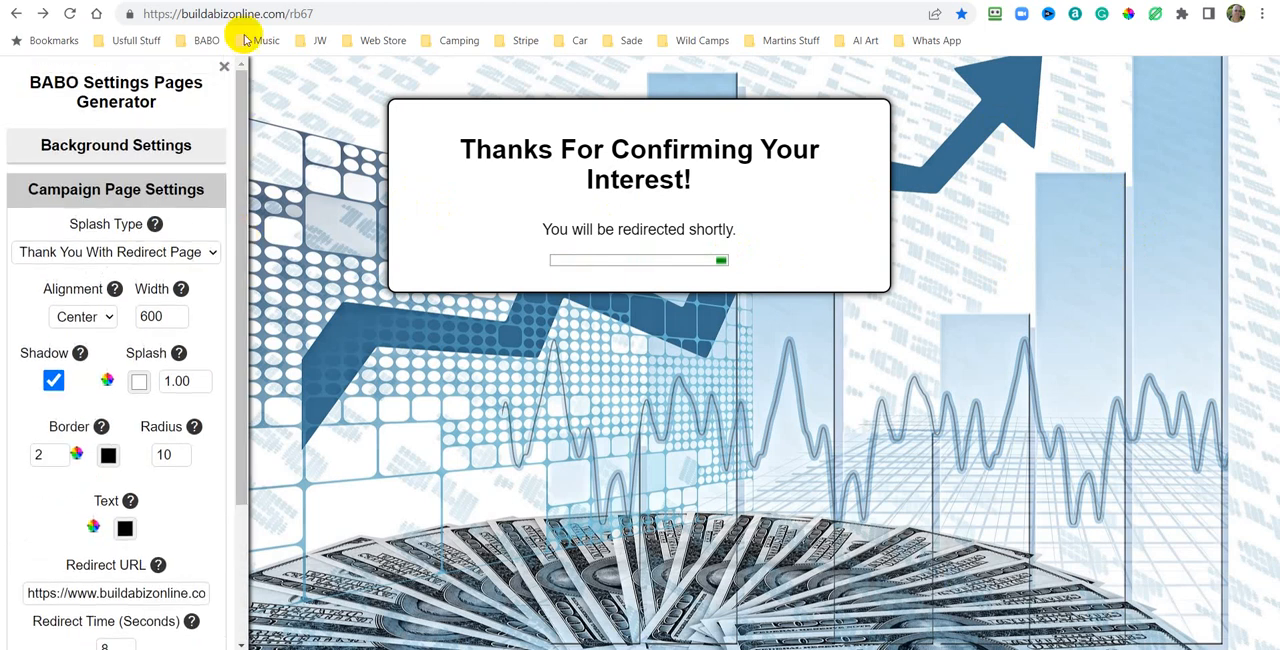